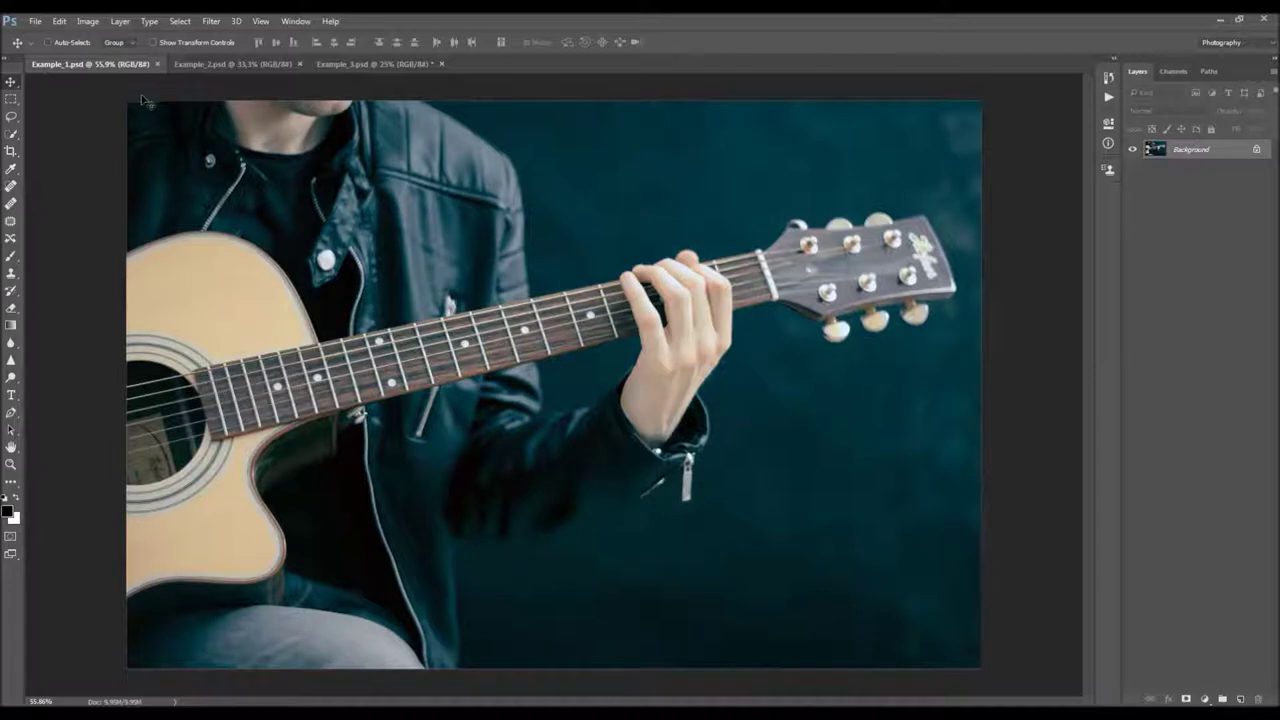
- Look through the open images Example_2 and Example_3, ending back on Example_1
click(227, 62)
click(420, 64)
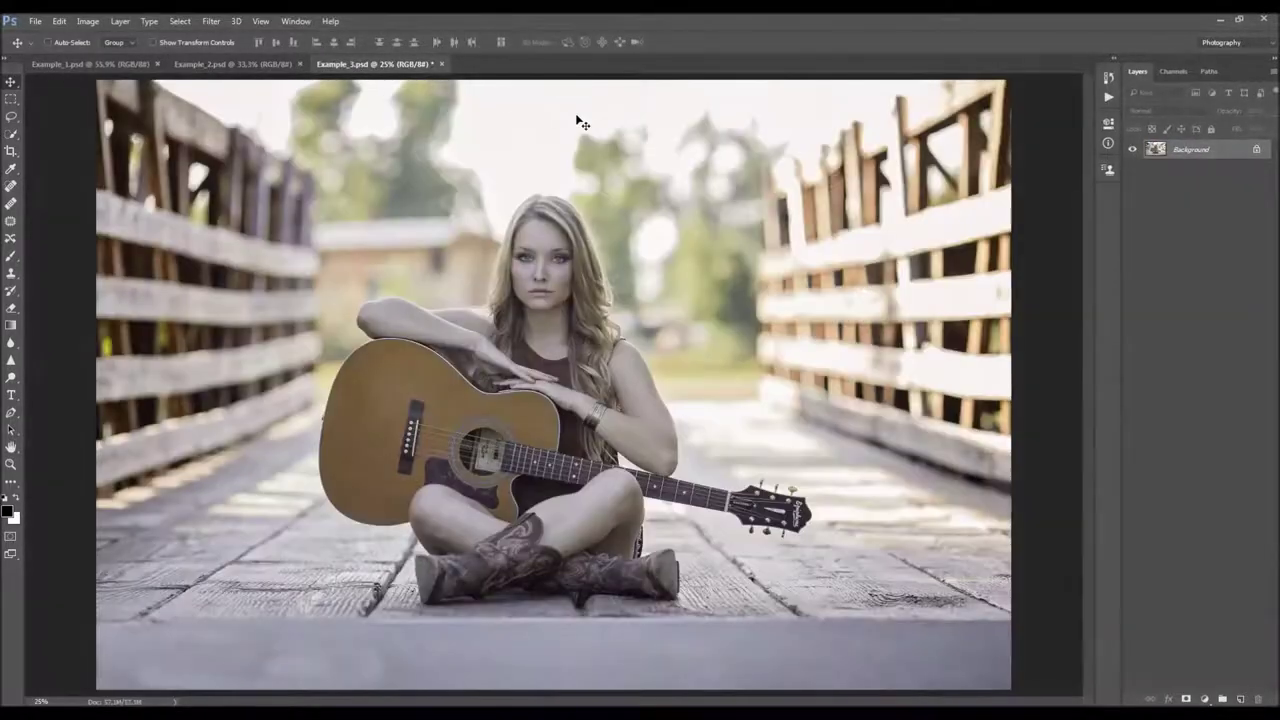
click(250, 64)
click(95, 64)
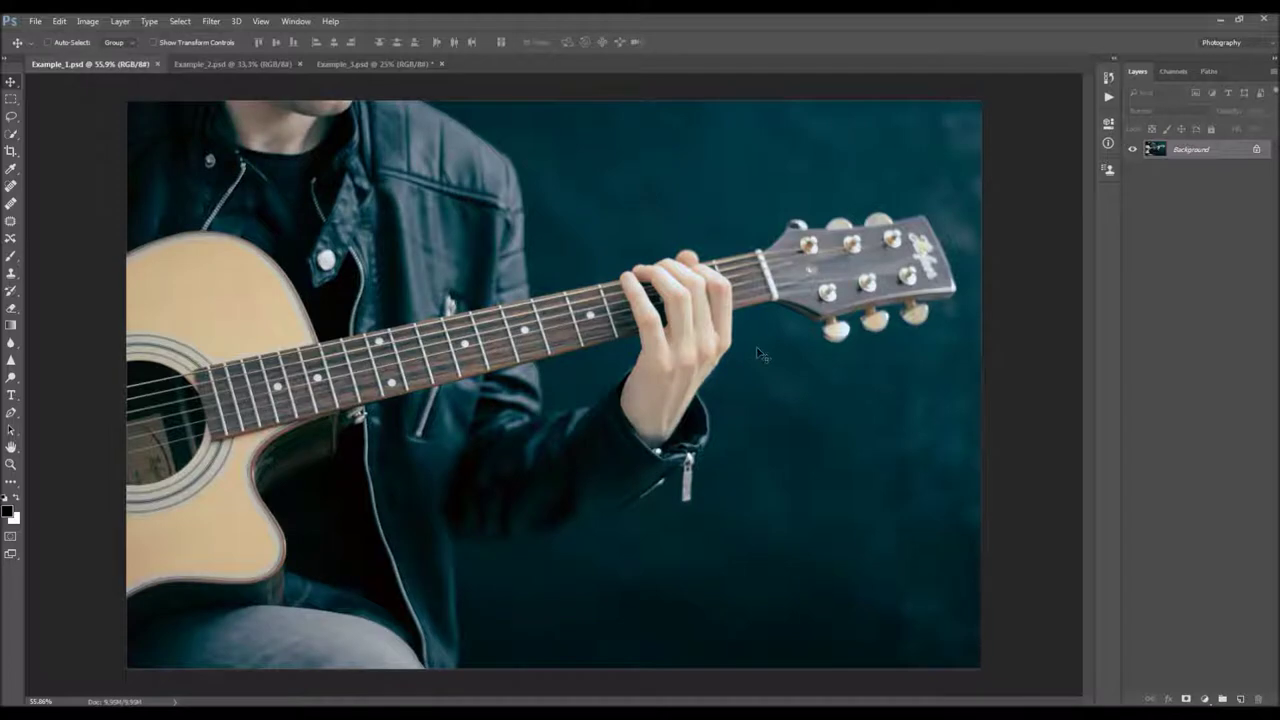
- Check Example_1's colour mode, bit depth and image size without changing them
click(87, 21)
mouse_move(128, 37)
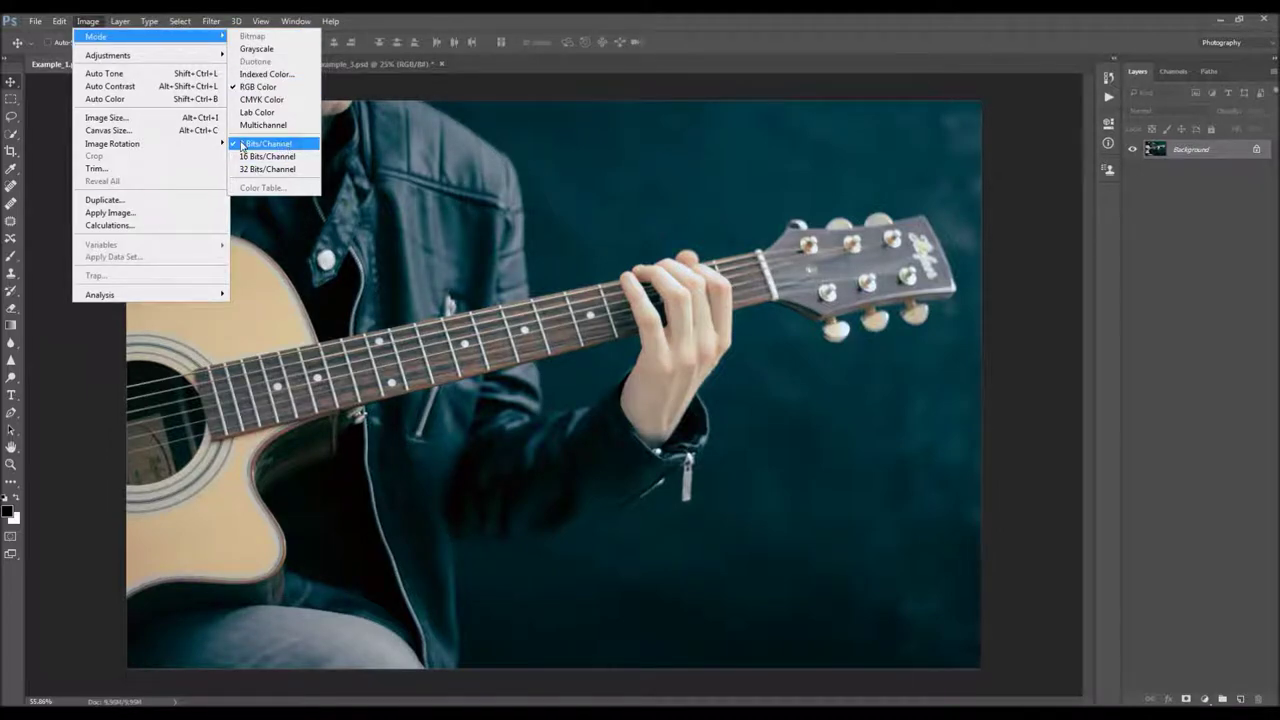
click(135, 118)
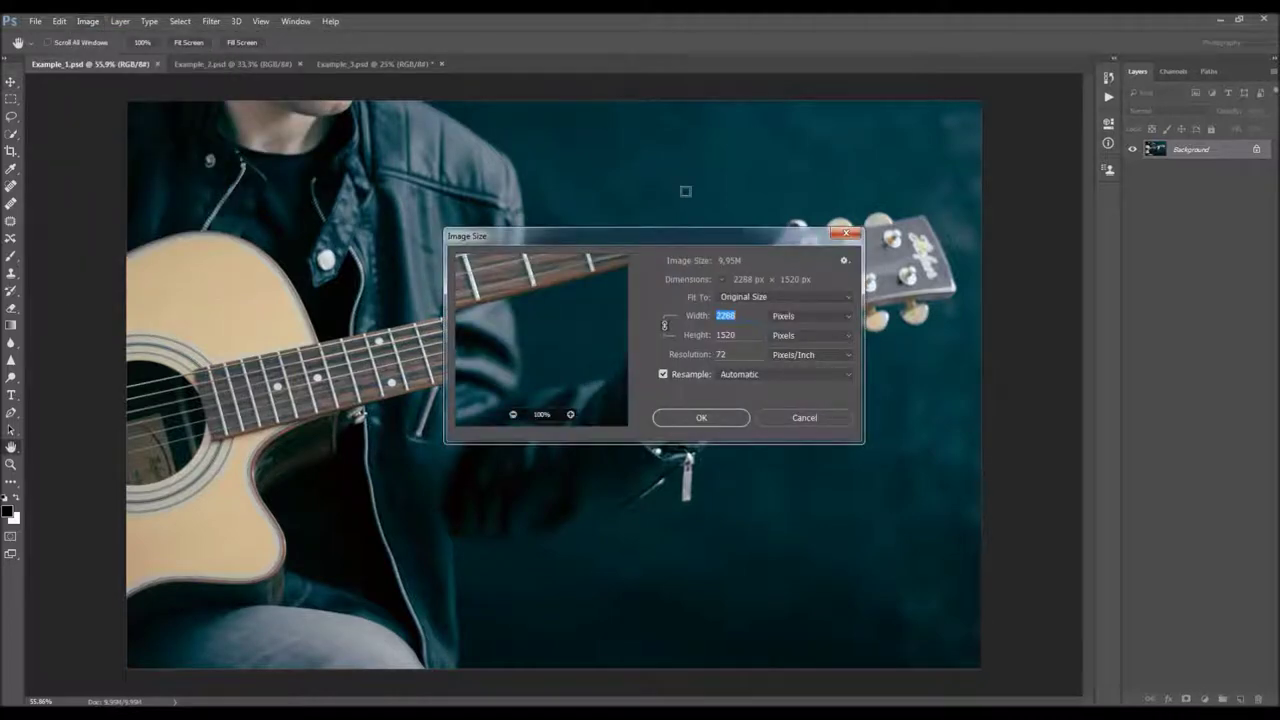
key(Tab)
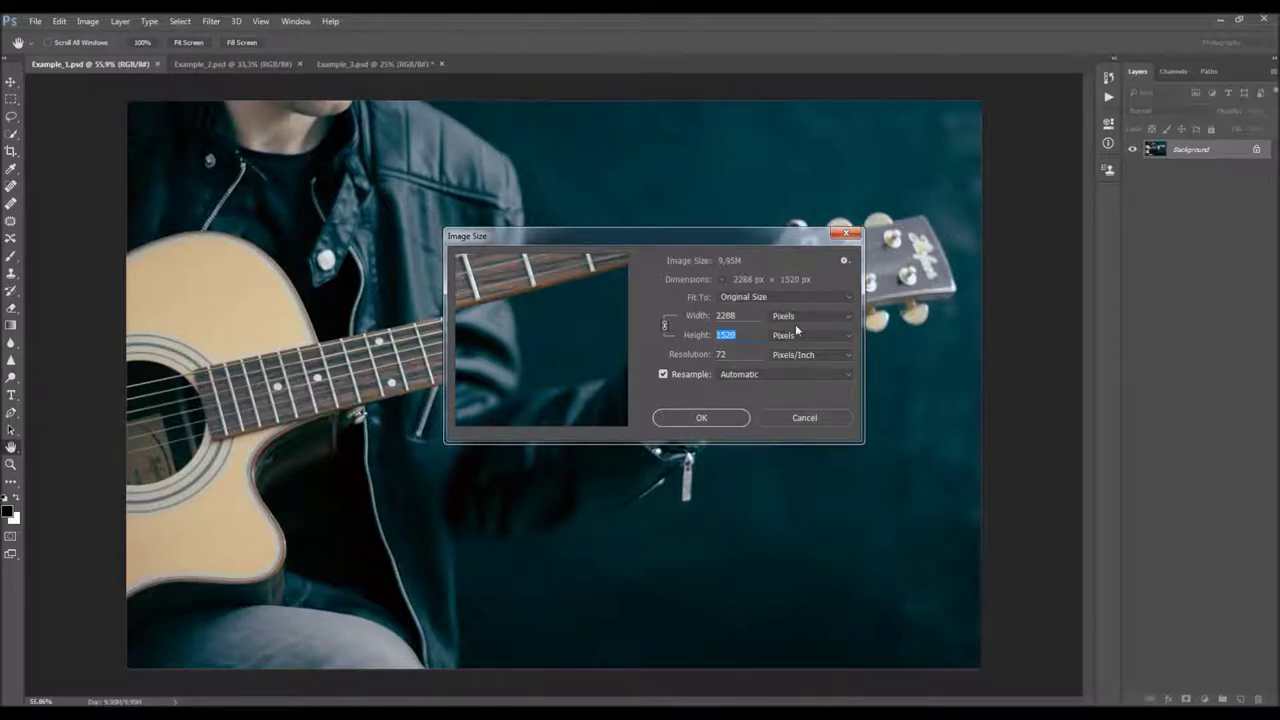
key(Escape)
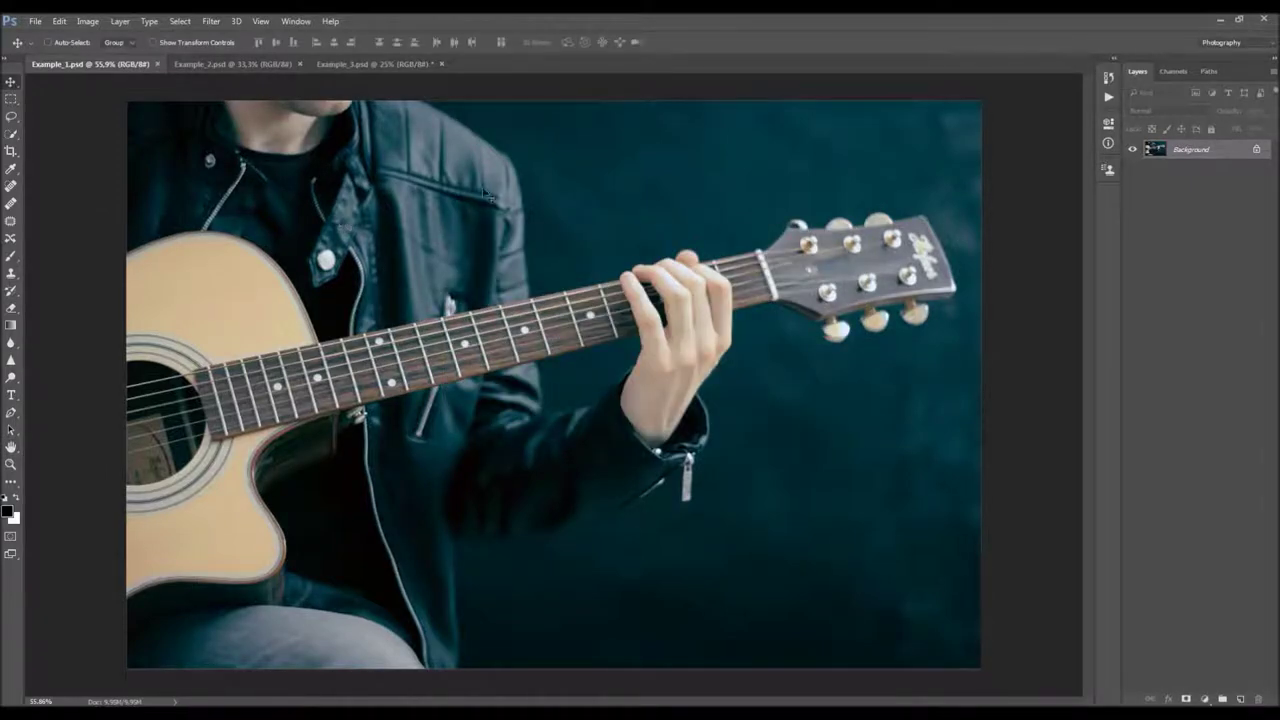
- Load the Black & White Actions Pack ATN file into the Photoshop actions
click(295, 21)
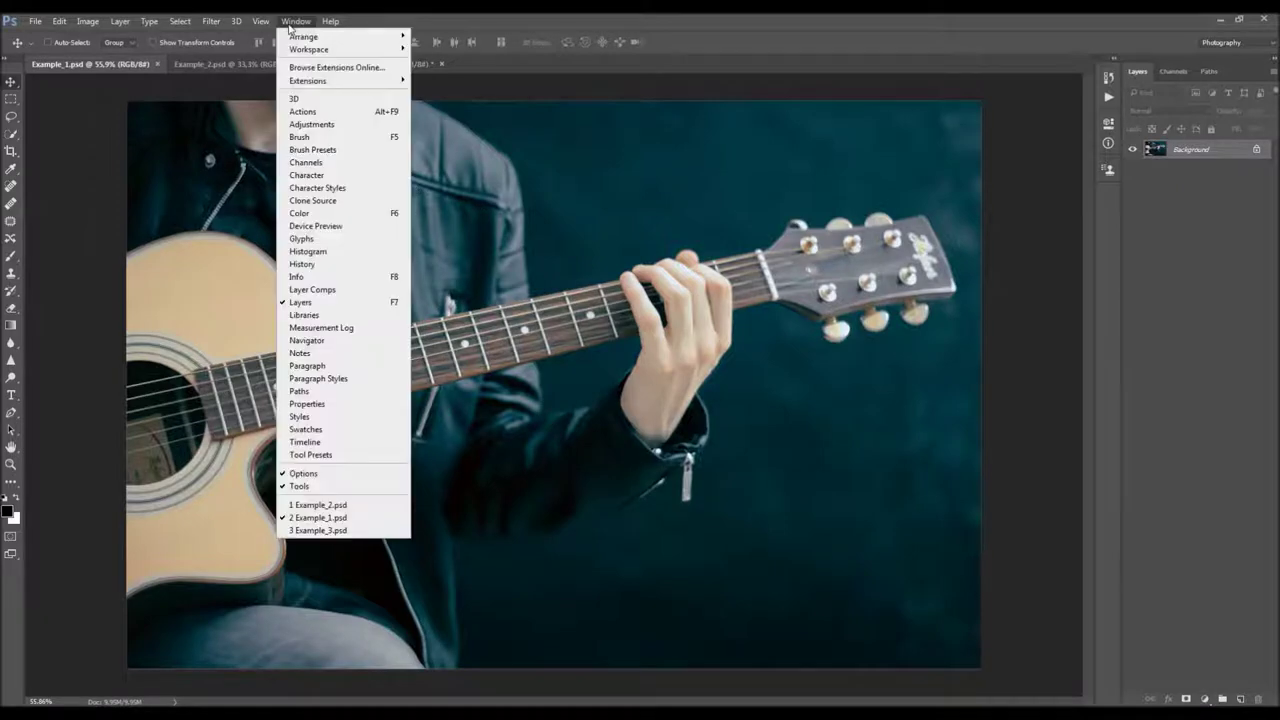
click(332, 112)
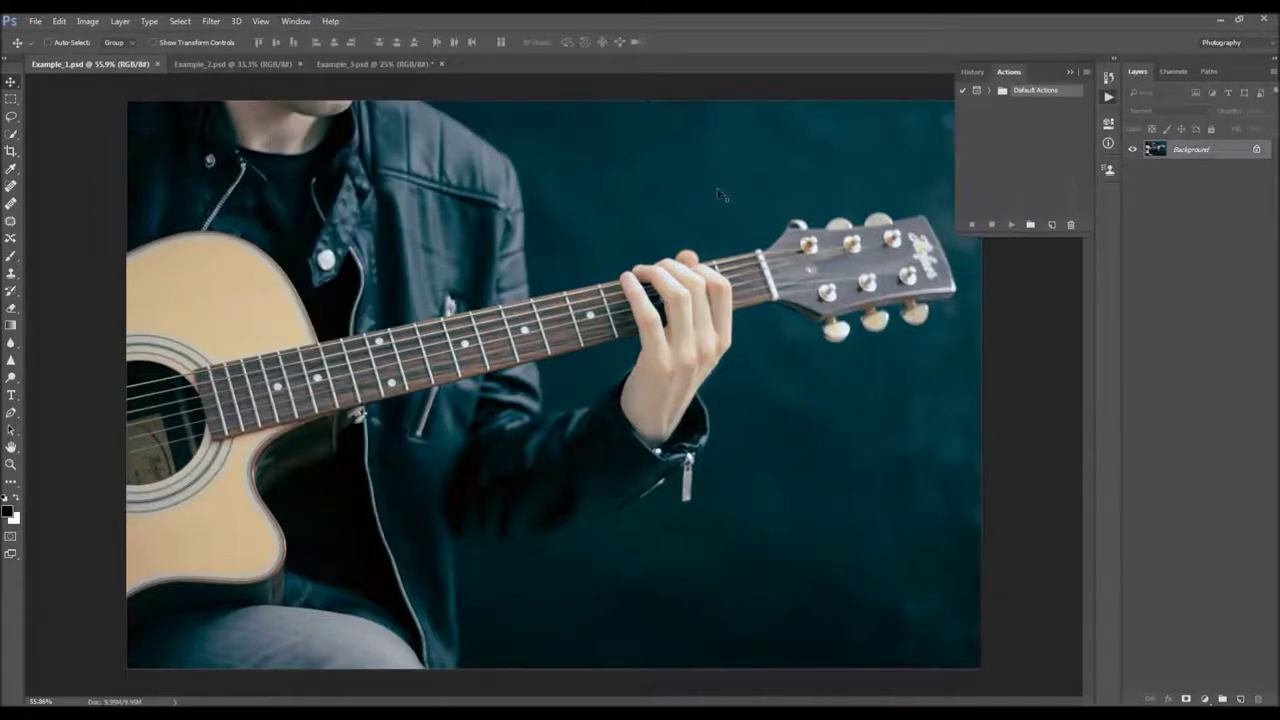
click(1087, 73)
click(1150, 315)
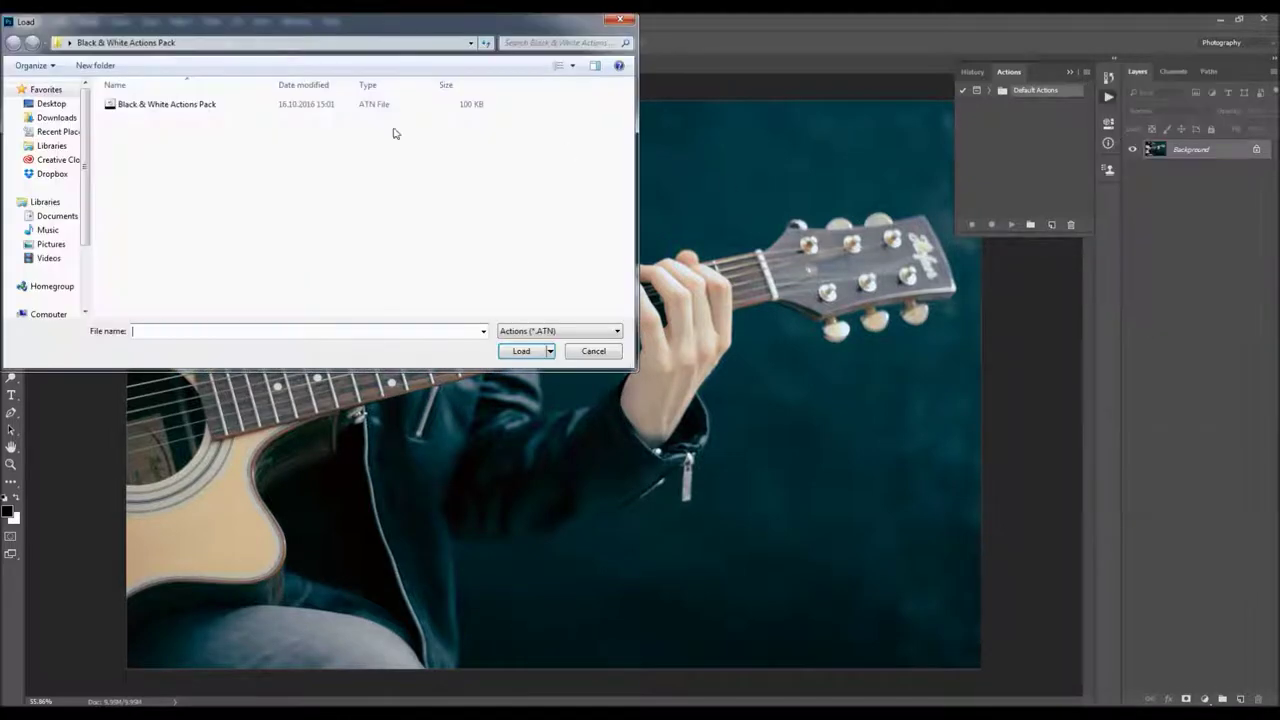
click(234, 104)
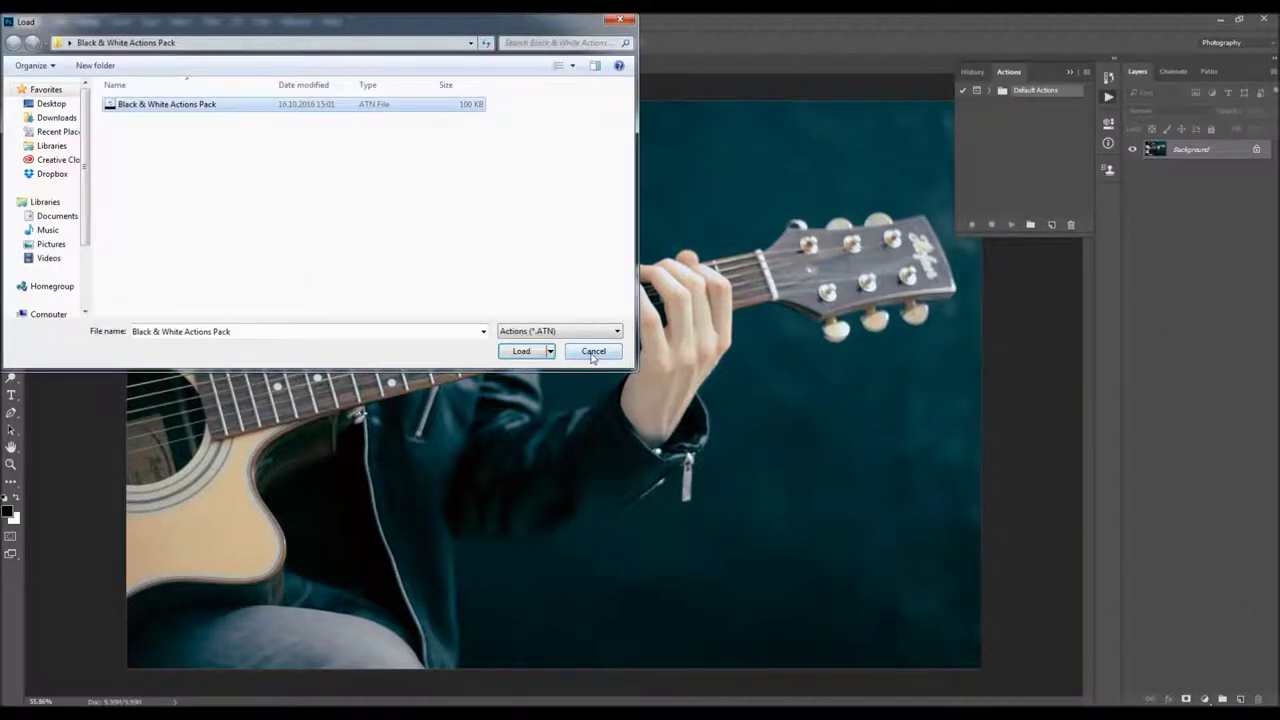
click(520, 352)
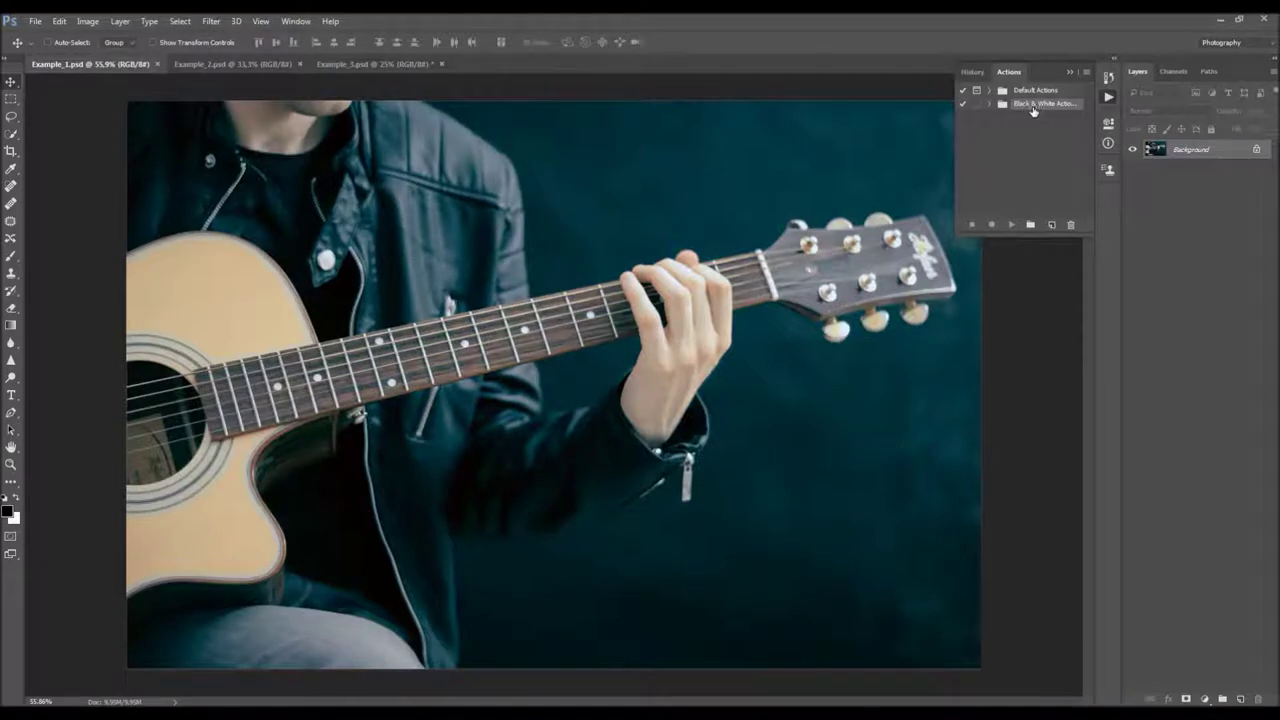
- Expand the Black & White Actions Pack set and enlarge the actions list to show more of its entries
drag(955, 232, 932, 321)
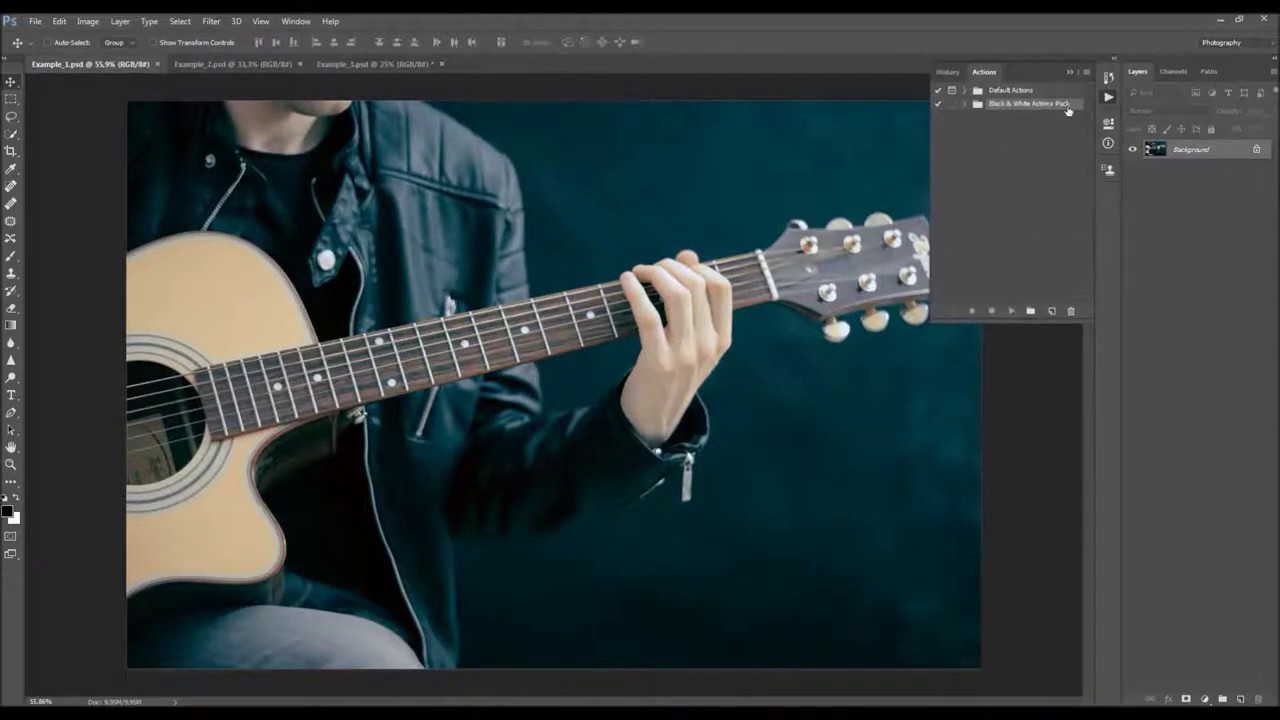
click(965, 104)
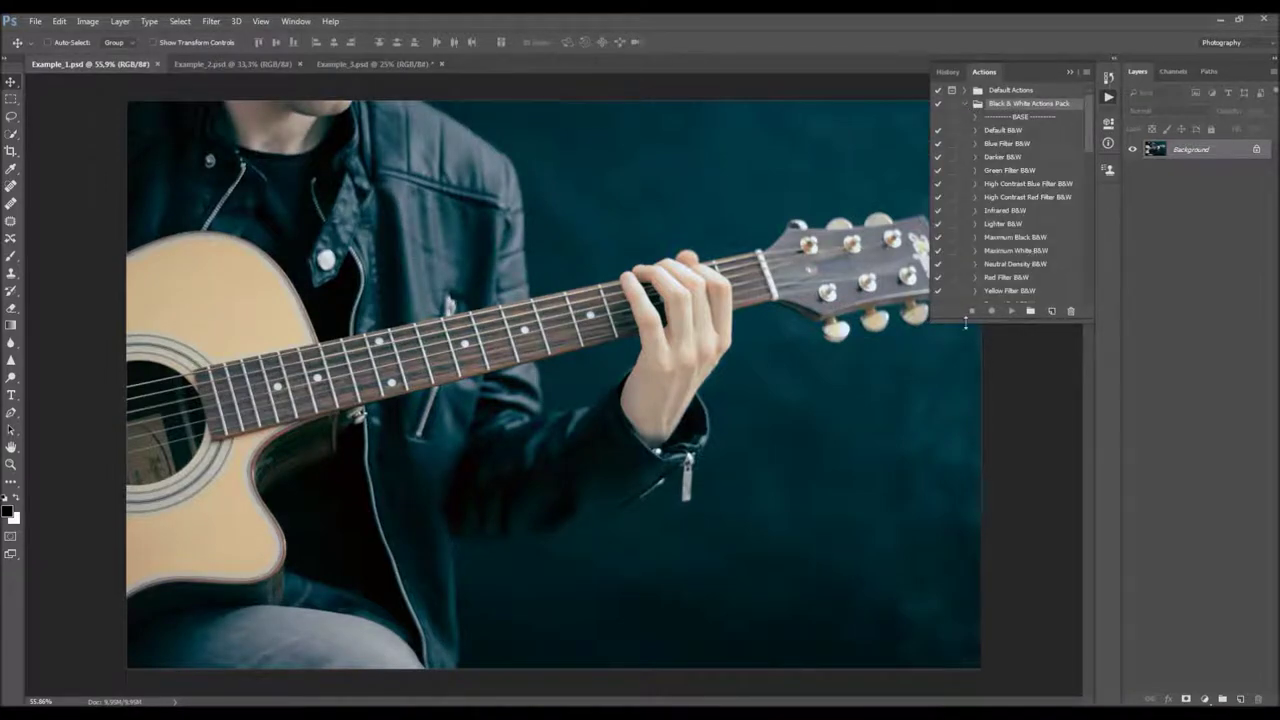
drag(933, 322, 913, 396)
mouse_move(1089, 169)
mouse_down()
mouse_move(1089, 346)
mouse_move(1075, 149)
mouse_up()
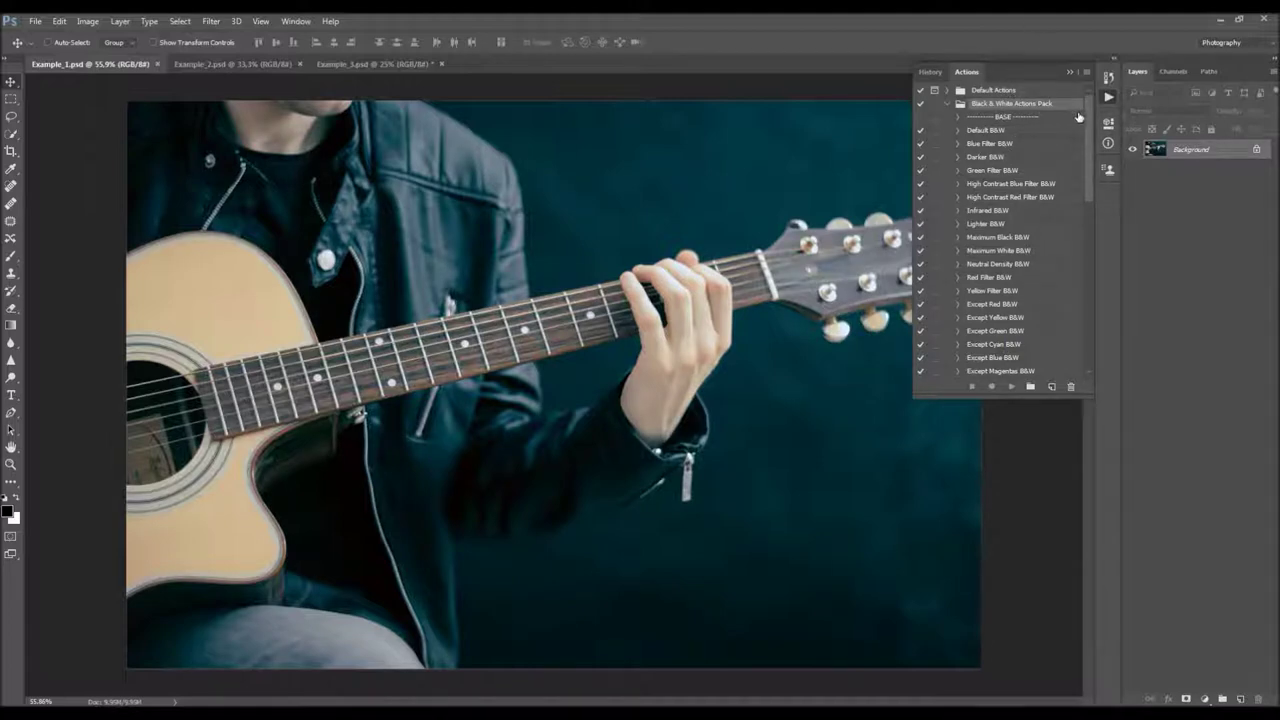
drag(913, 397, 861, 482)
- Look over the pack's Base, Adjustments and Preset Combinations sections
click(958, 117)
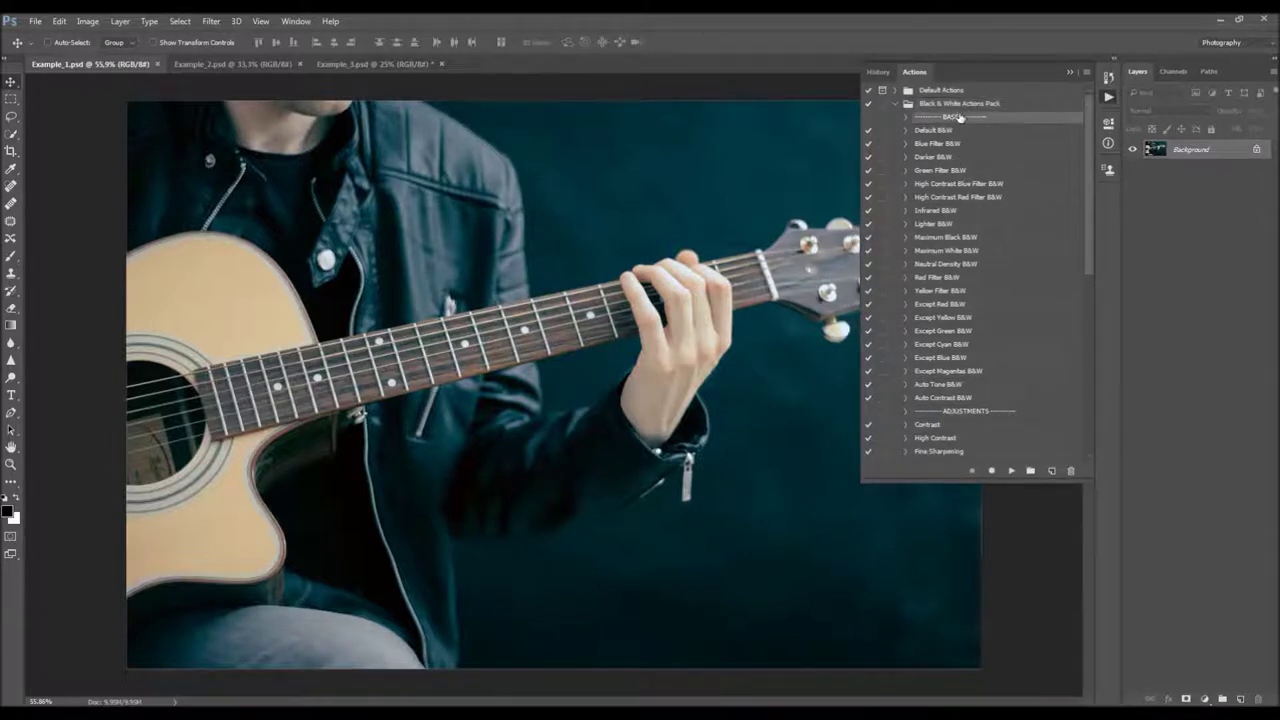
click(958, 131)
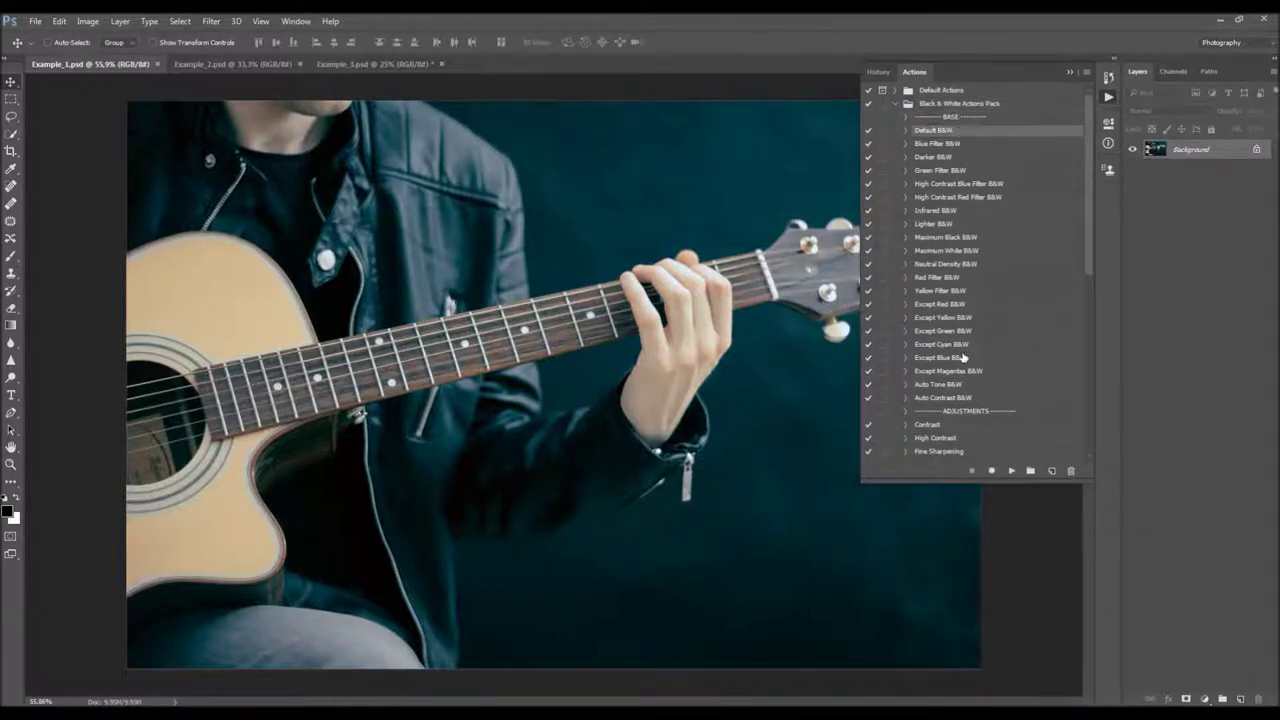
click(968, 397)
drag(1084, 254, 1086, 393)
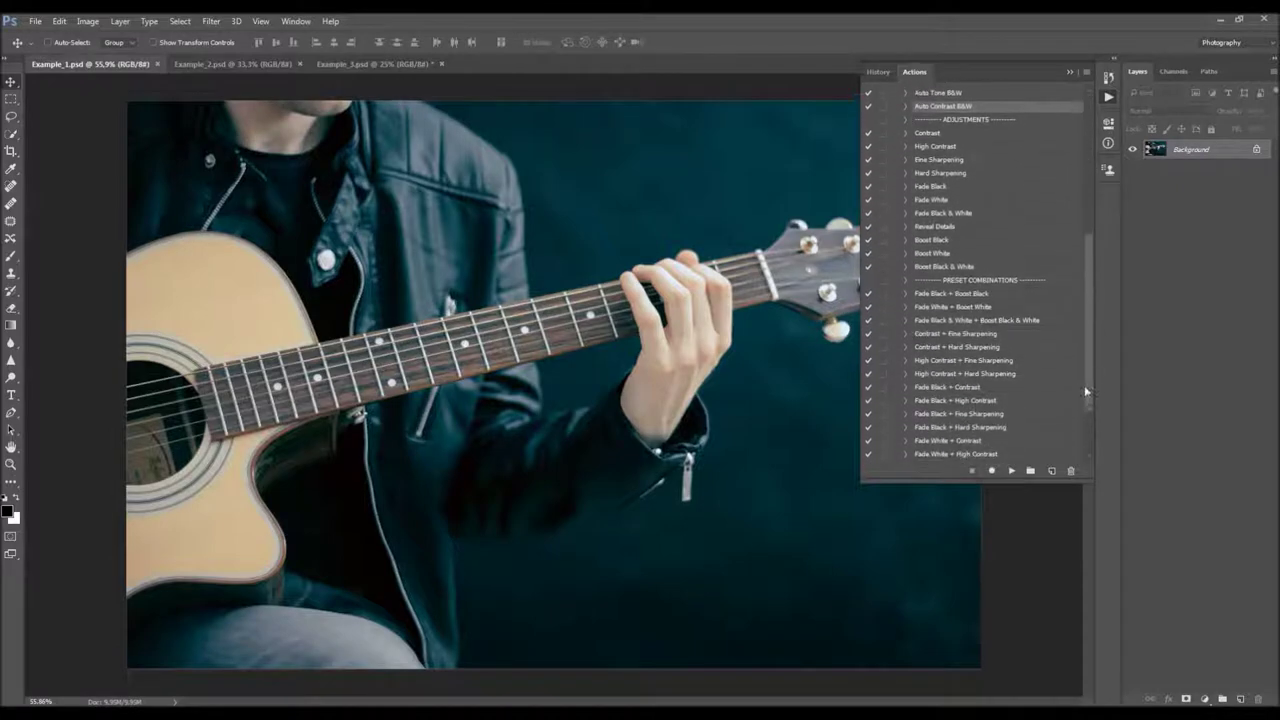
click(960, 135)
click(966, 255)
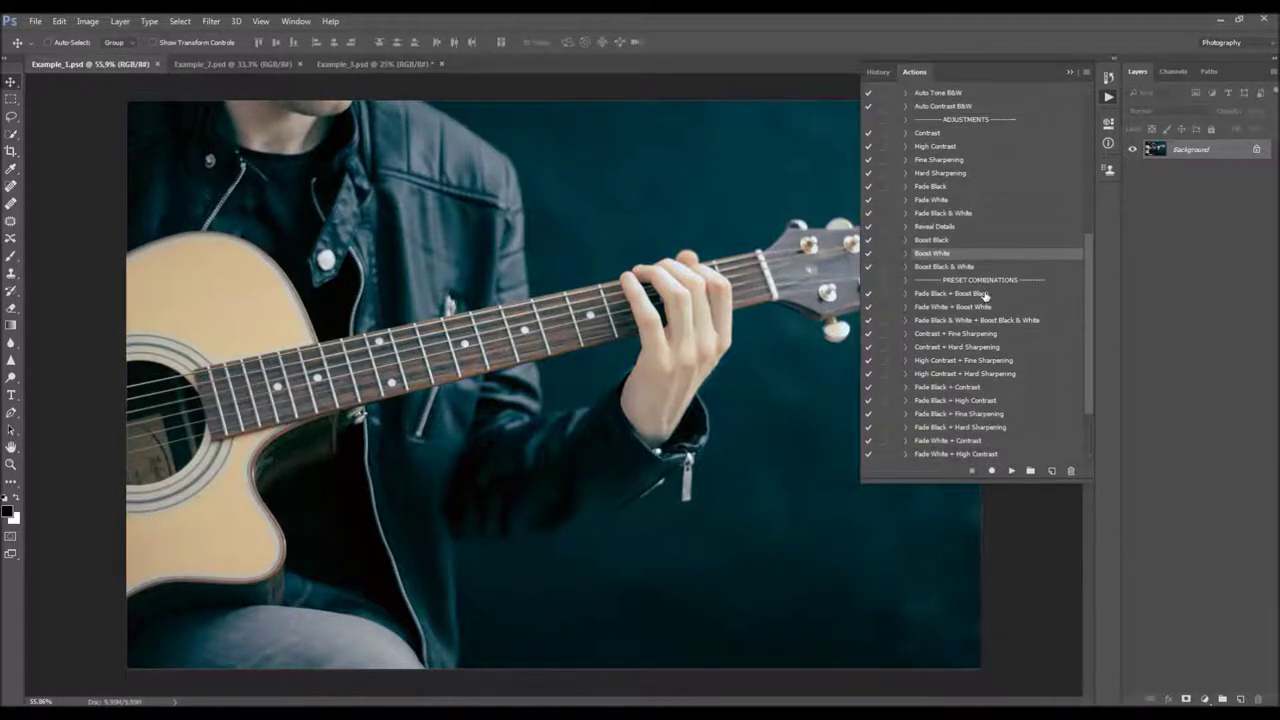
click(985, 294)
drag(1088, 400, 1078, 258)
- Review the Base section's black-and-white actions, from Default B&W to Auto Contrast B&W
click(978, 110)
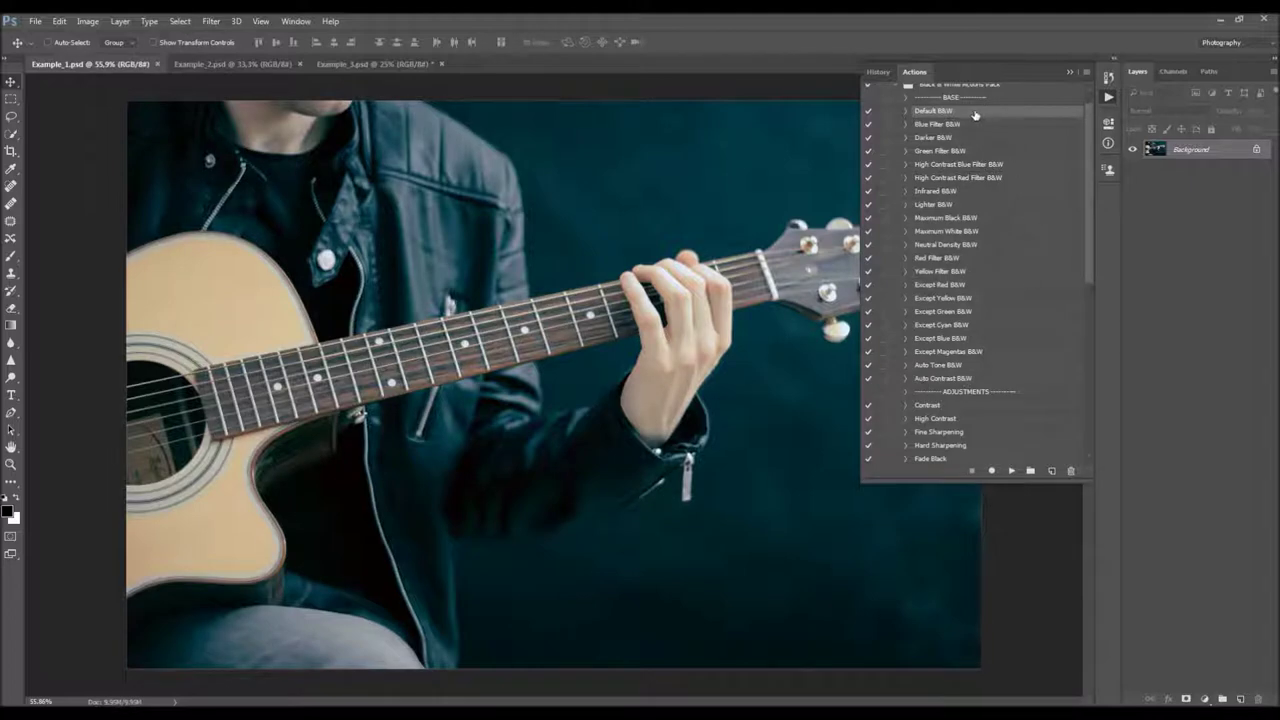
click(960, 180)
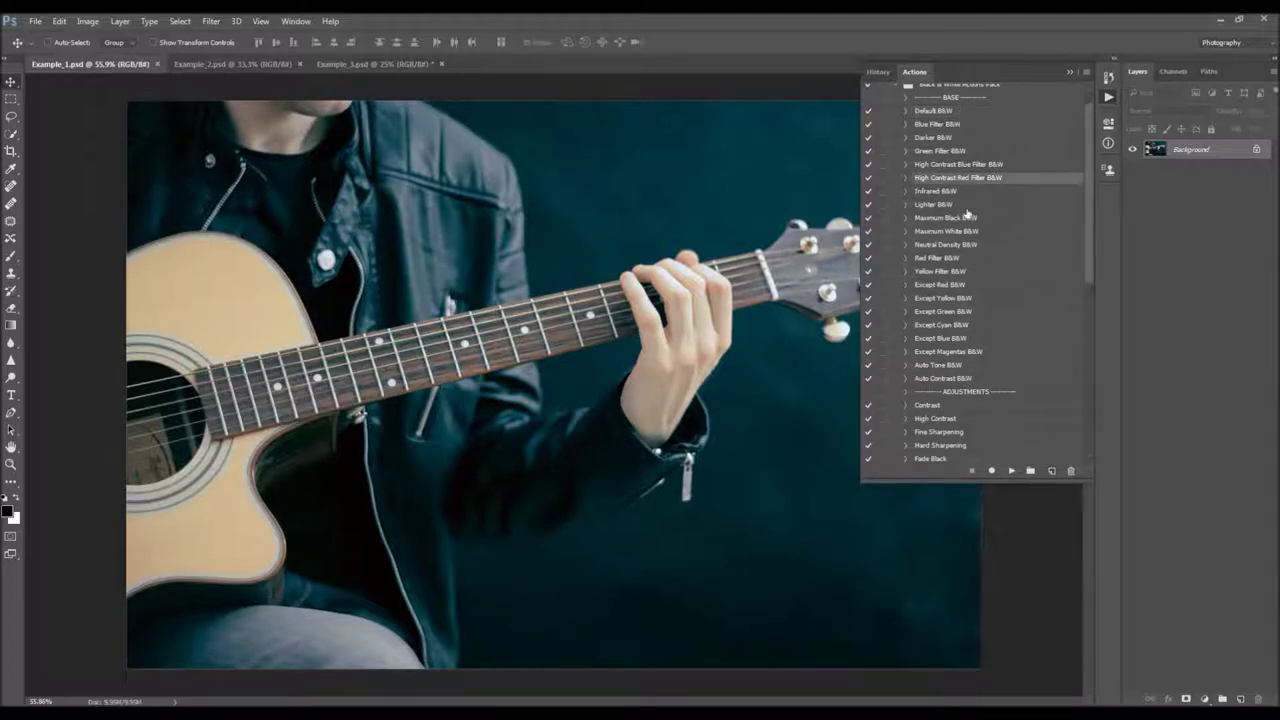
click(968, 378)
drag(1090, 193, 1087, 311)
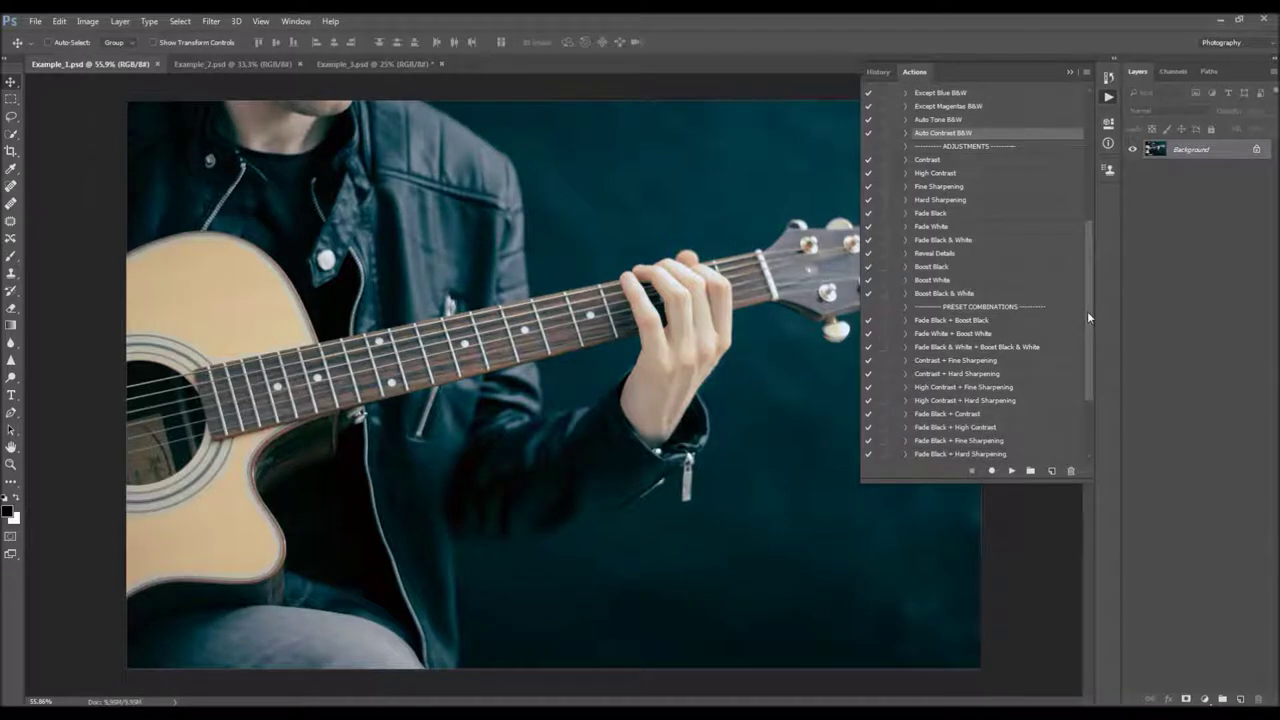
- Examine the Adjustments actions, including Contrast, High Contrast, Fade Black, Fade White, Fade Black & White and Boost White
click(966, 162)
click(950, 174)
click(935, 240)
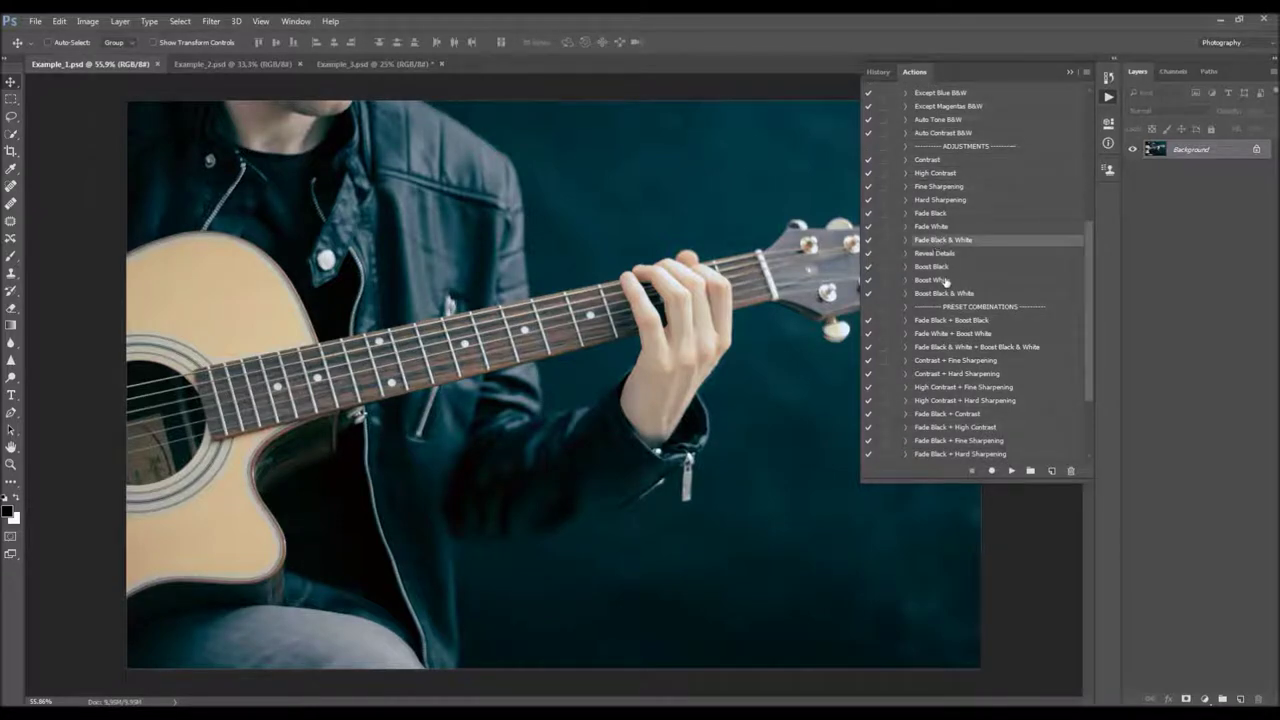
click(945, 281)
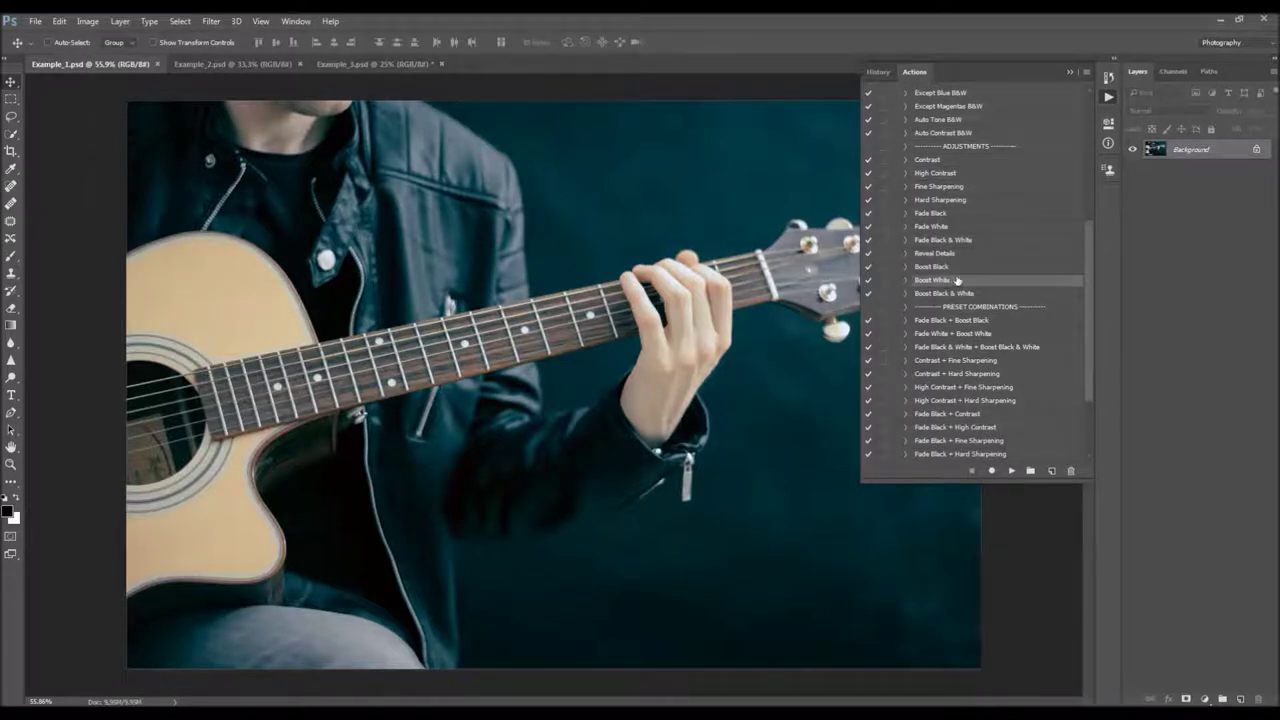
click(960, 165)
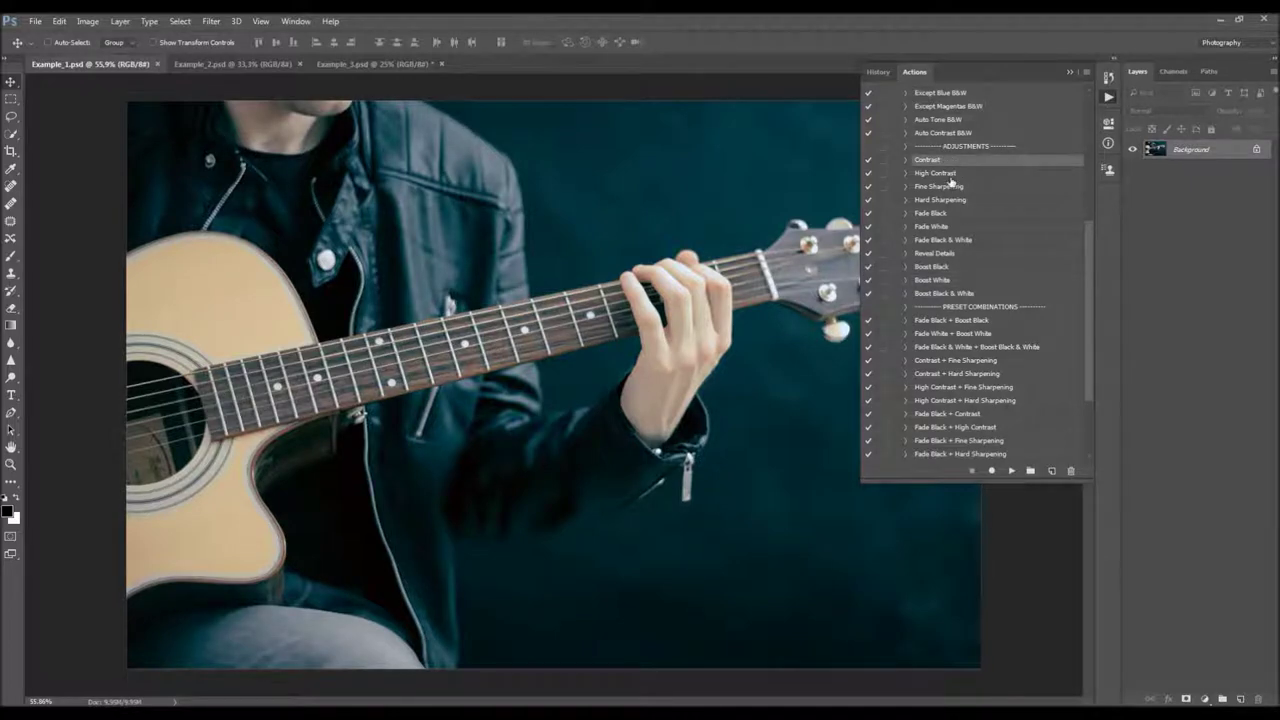
click(946, 226)
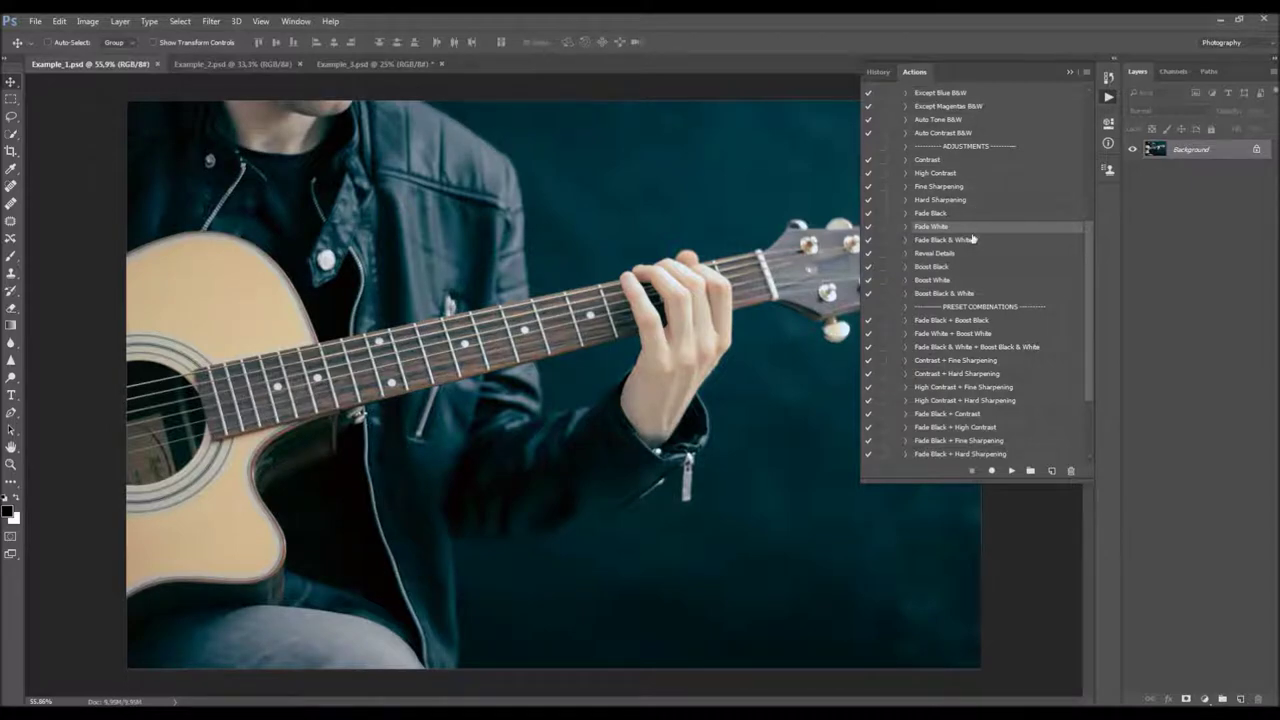
click(932, 214)
click(934, 228)
click(936, 214)
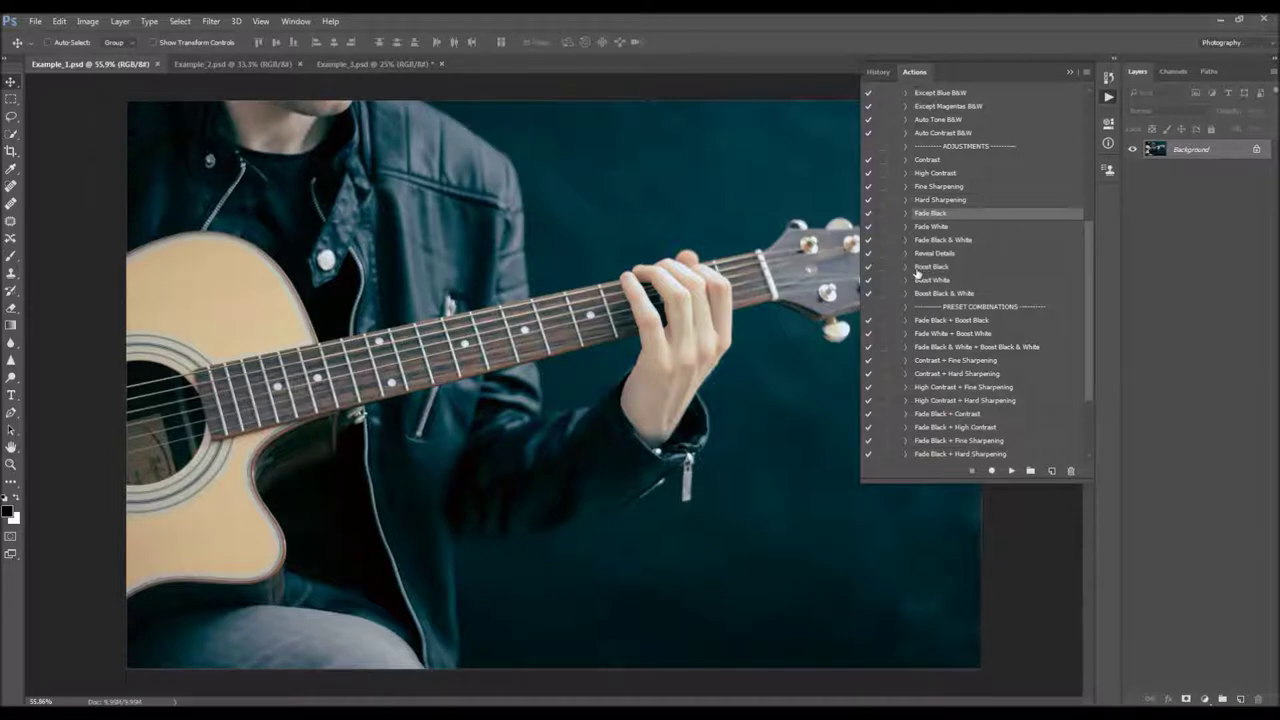
- Run the Default B&W action on the Example_1 guitar photo
drag(1088, 236, 1085, 122)
click(1011, 470)
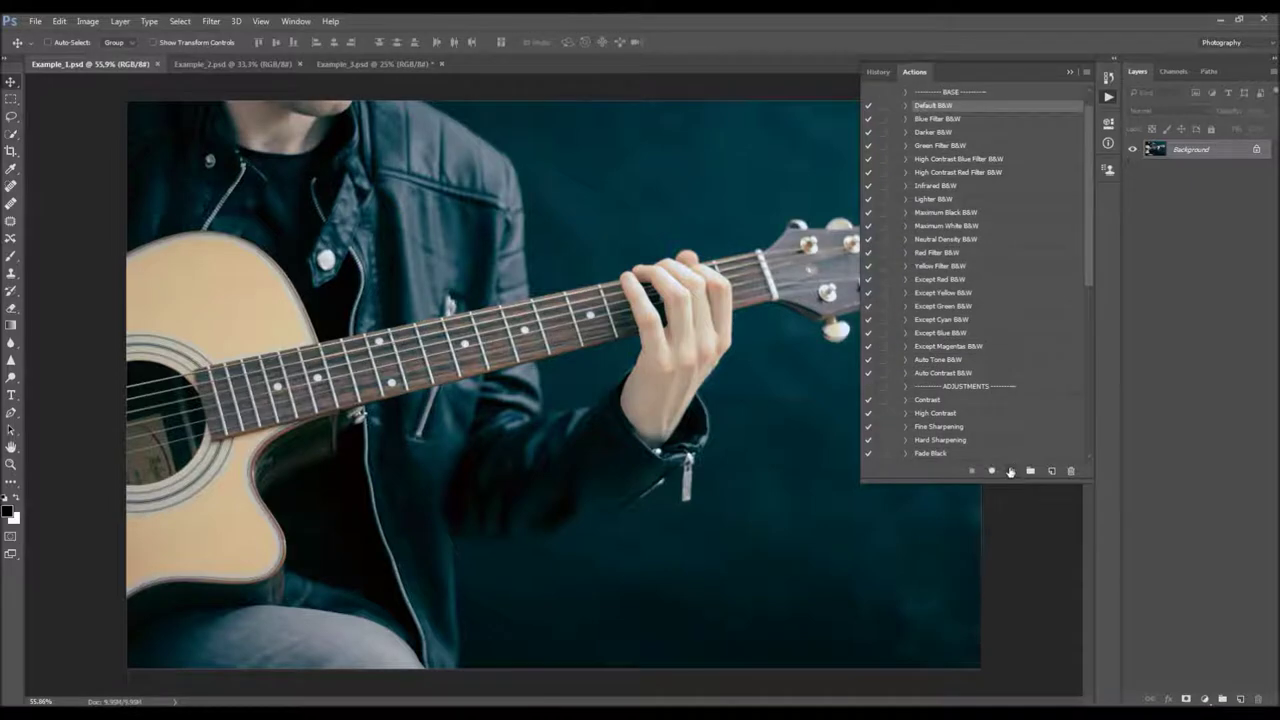
- Run the Fade Black action and then the Boost Black action on top of the Default B&W layer
drag(1094, 204, 1092, 310)
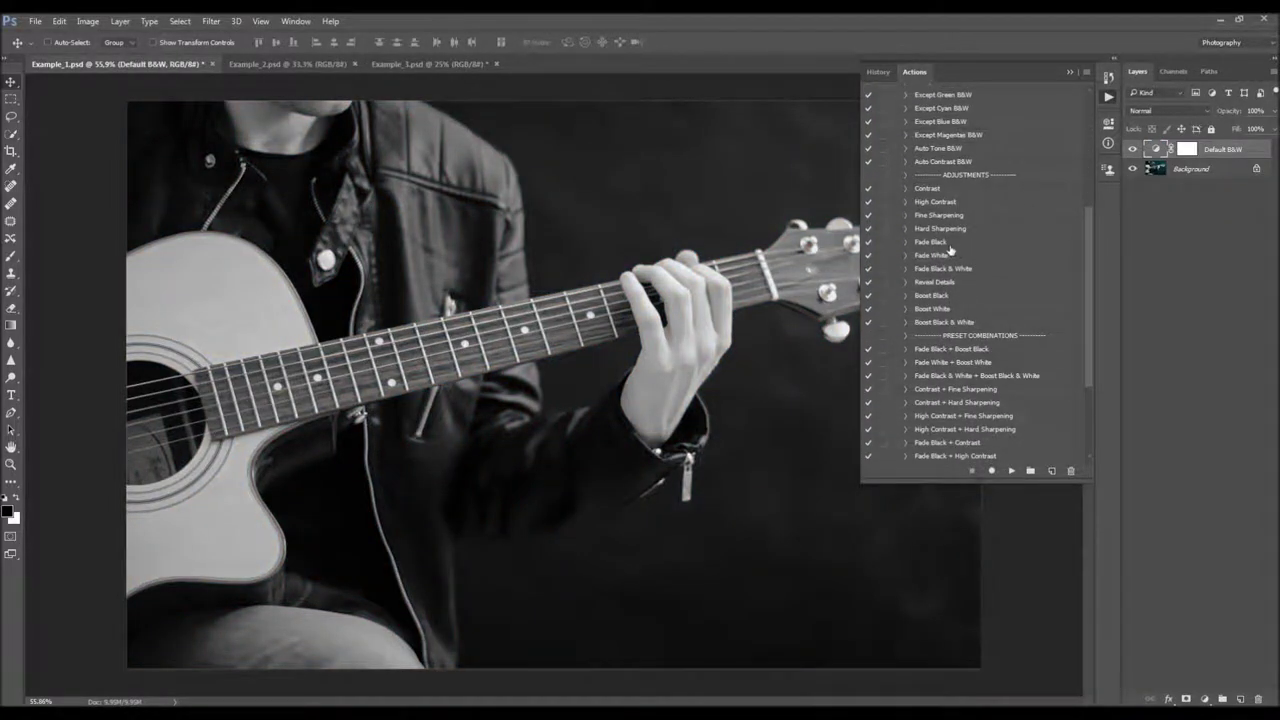
click(953, 243)
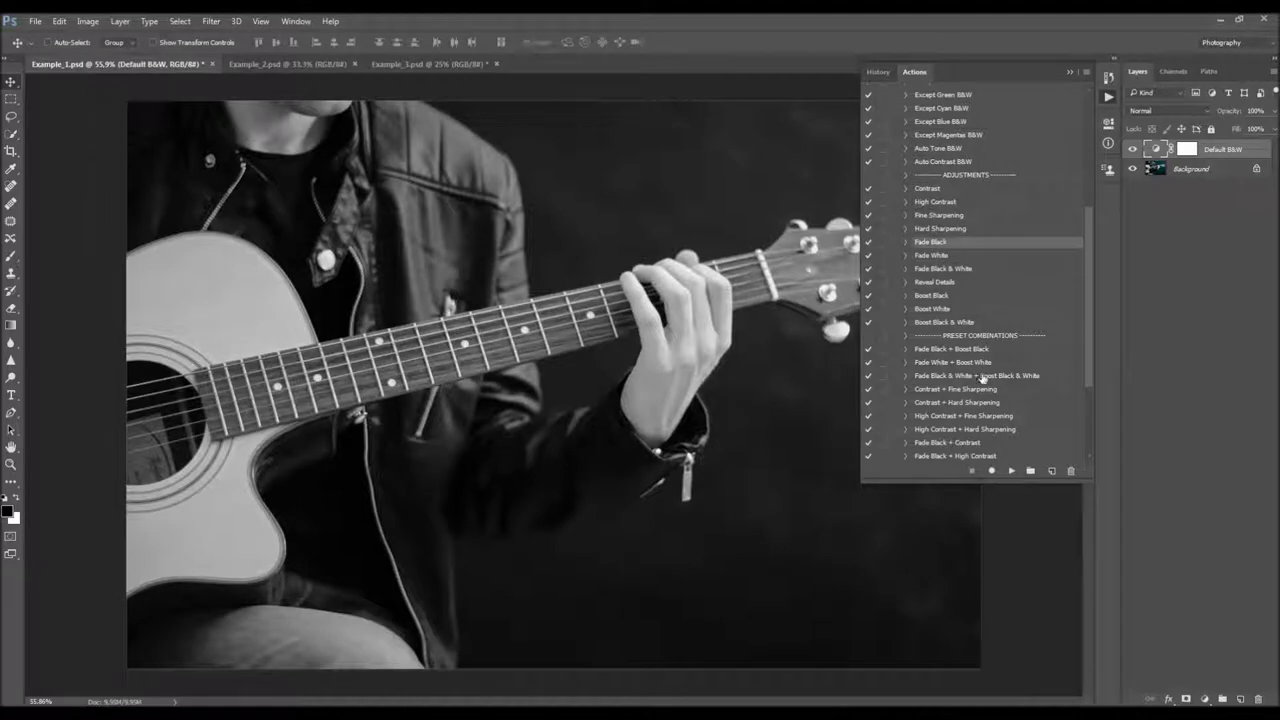
click(1011, 470)
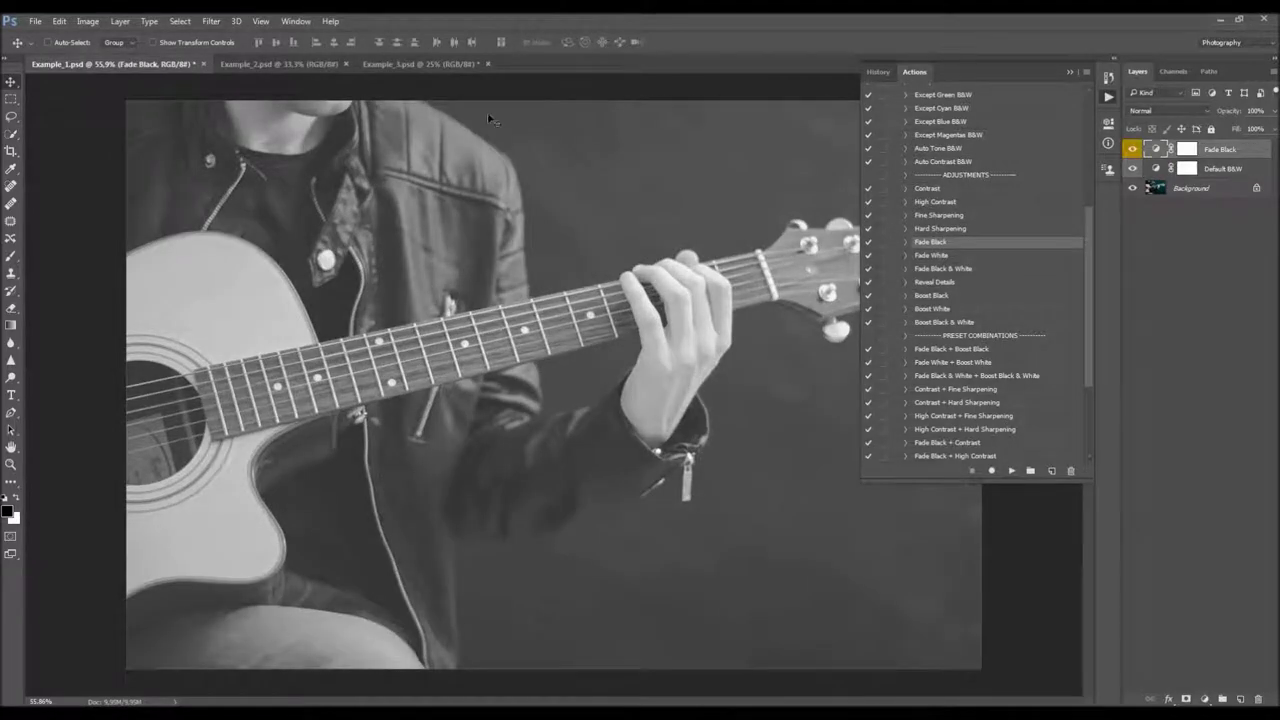
click(950, 299)
click(1012, 470)
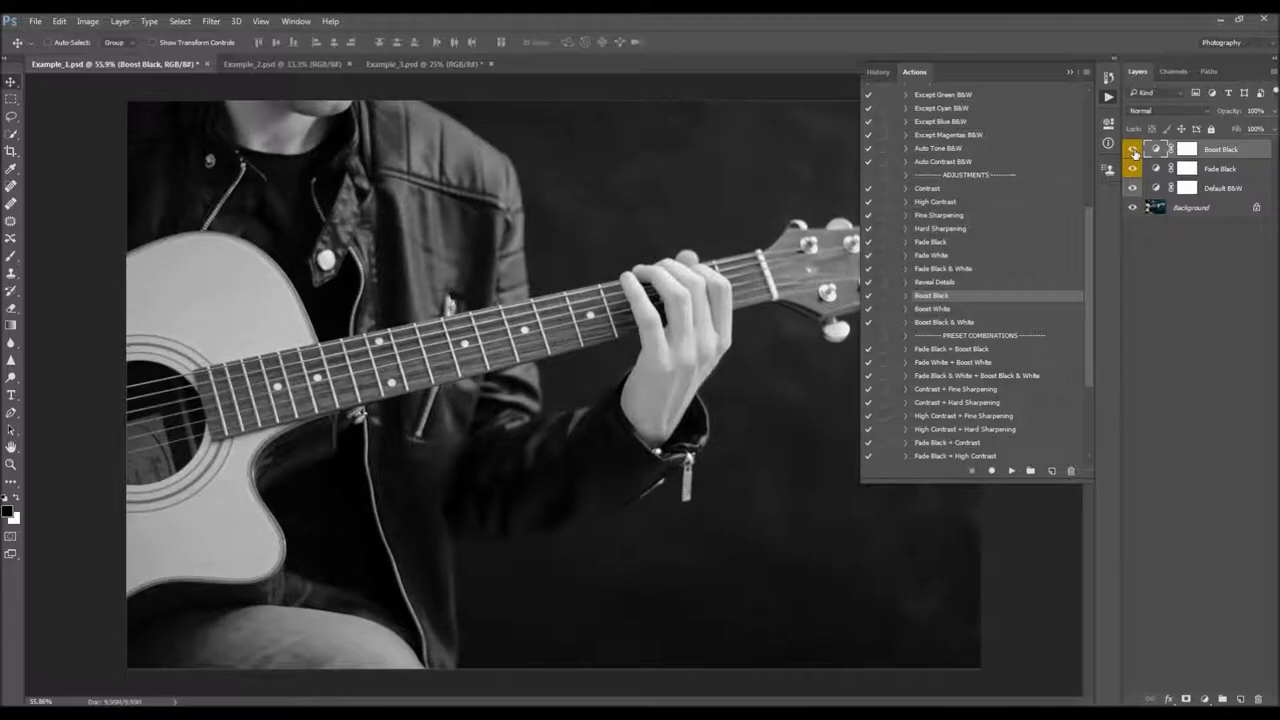
- Move the Boost Black layer below Fade Black and toggle both layers' visibility to compare their effects
drag(1218, 152, 1219, 176)
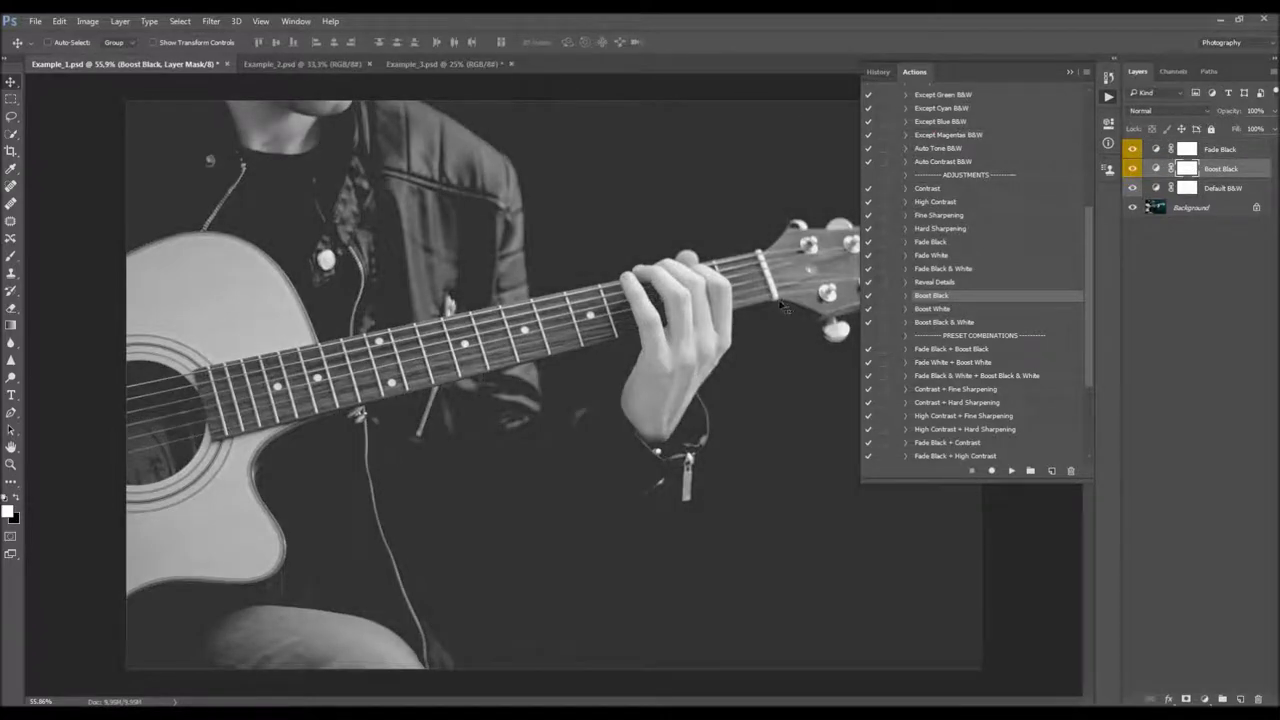
click(1132, 149)
click(1132, 169)
click(1132, 169)
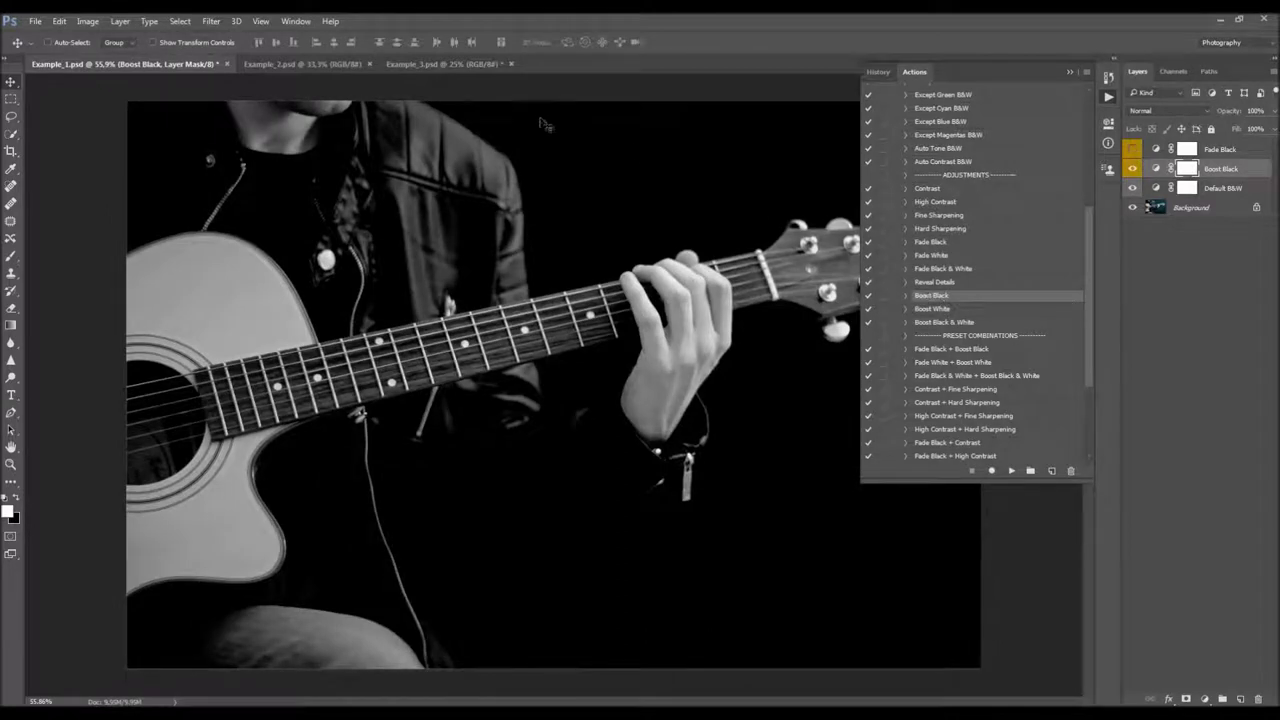
click(1133, 149)
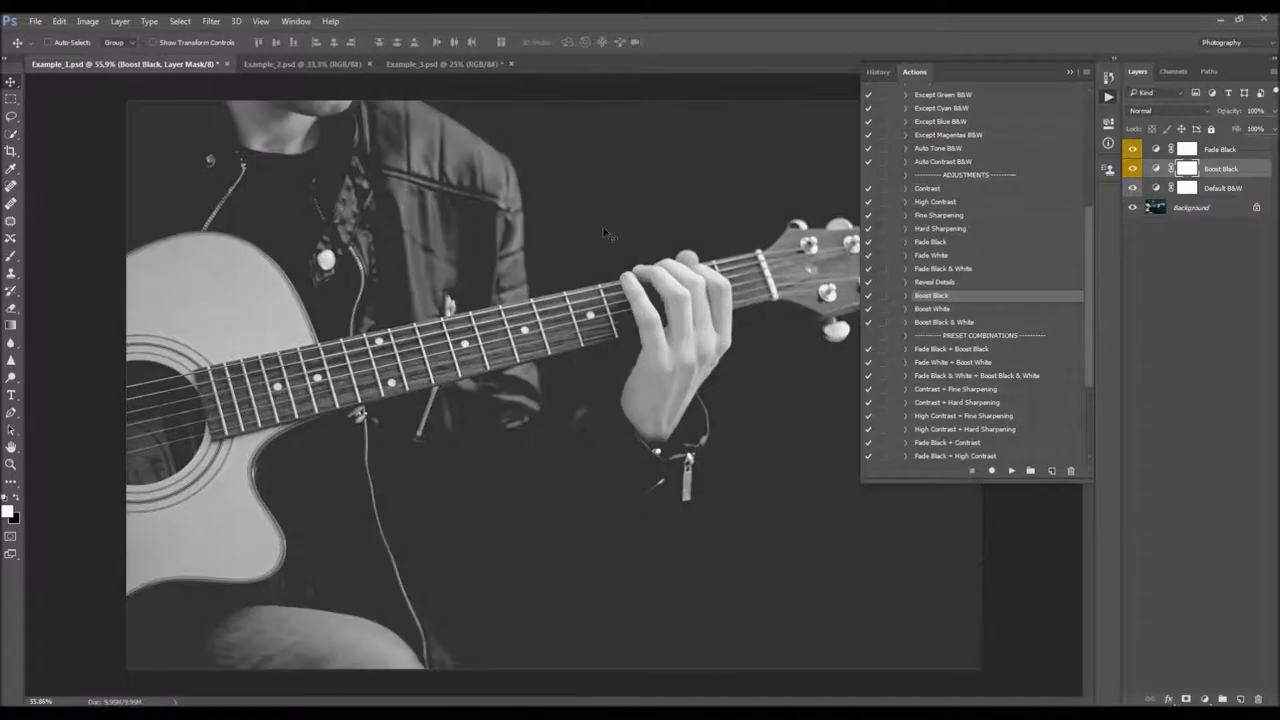
- Delete the Fade Black and Boost Black adjustment layers, keeping Default B&W
click(1211, 156)
key(Delete)
key(Delete)
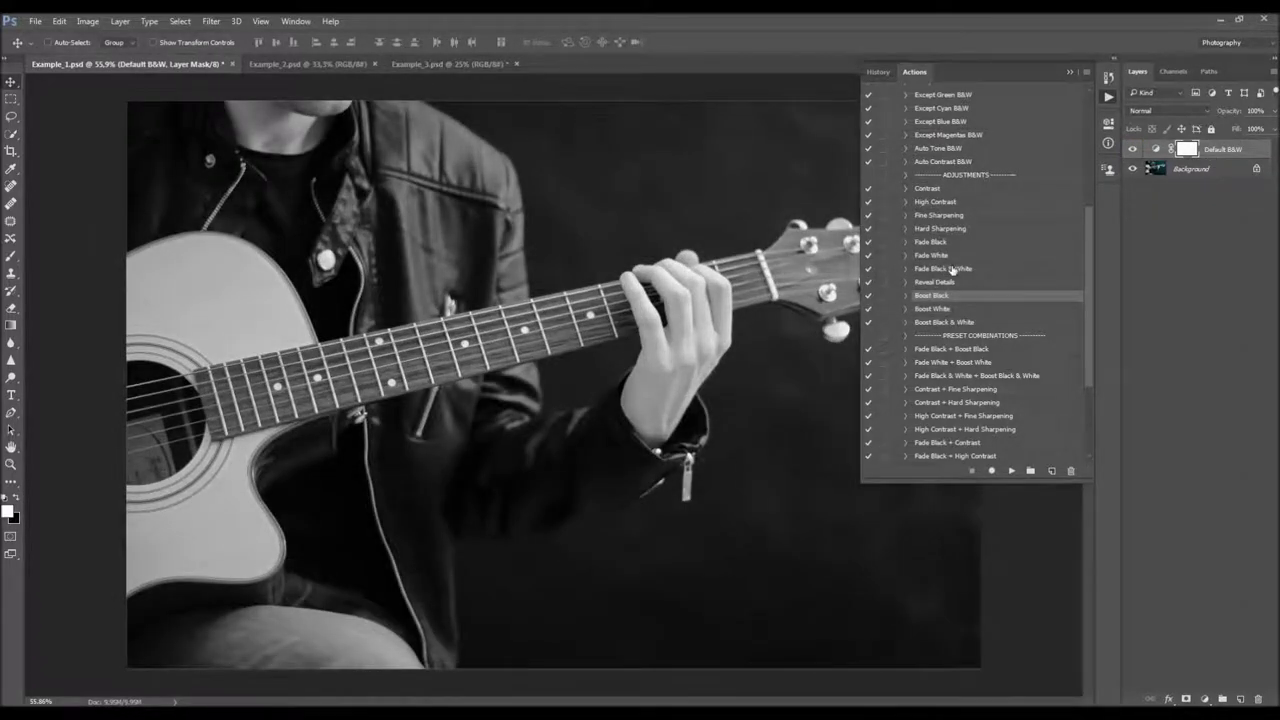
- Select the Fine Sharpening action and restore the guitar photo to its original colour state without the Default B&W layer
click(940, 207)
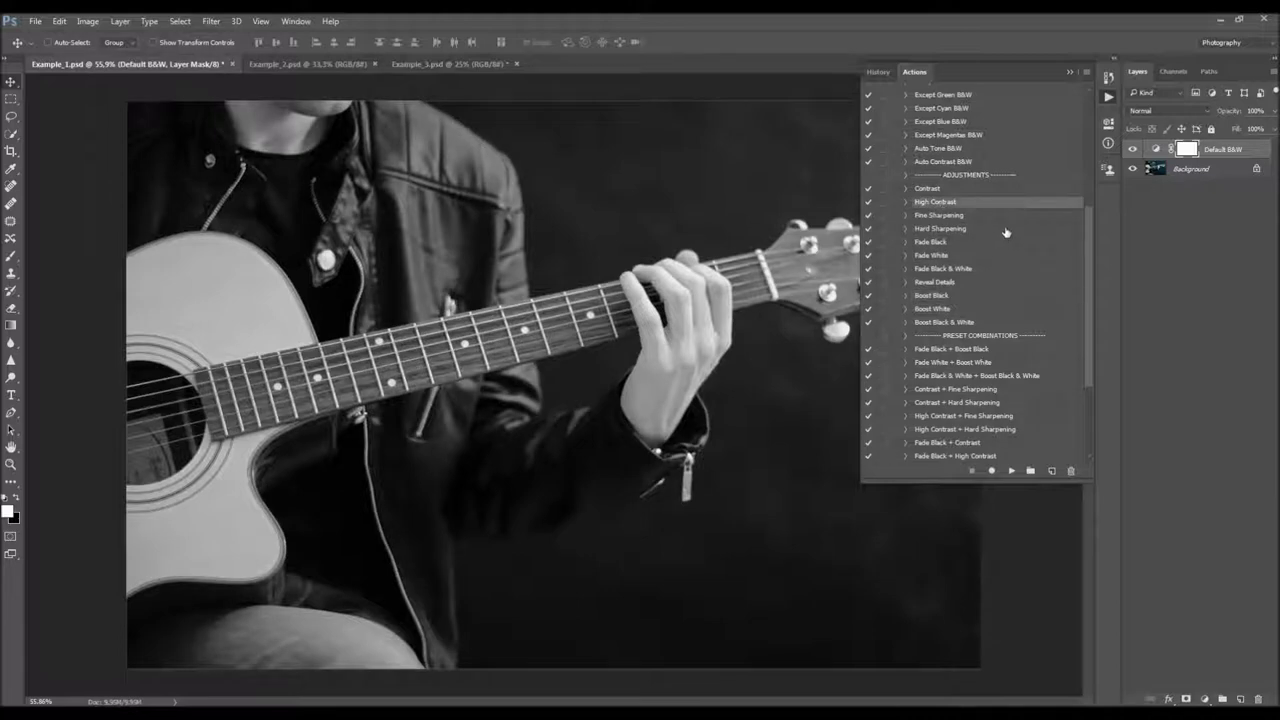
click(967, 190)
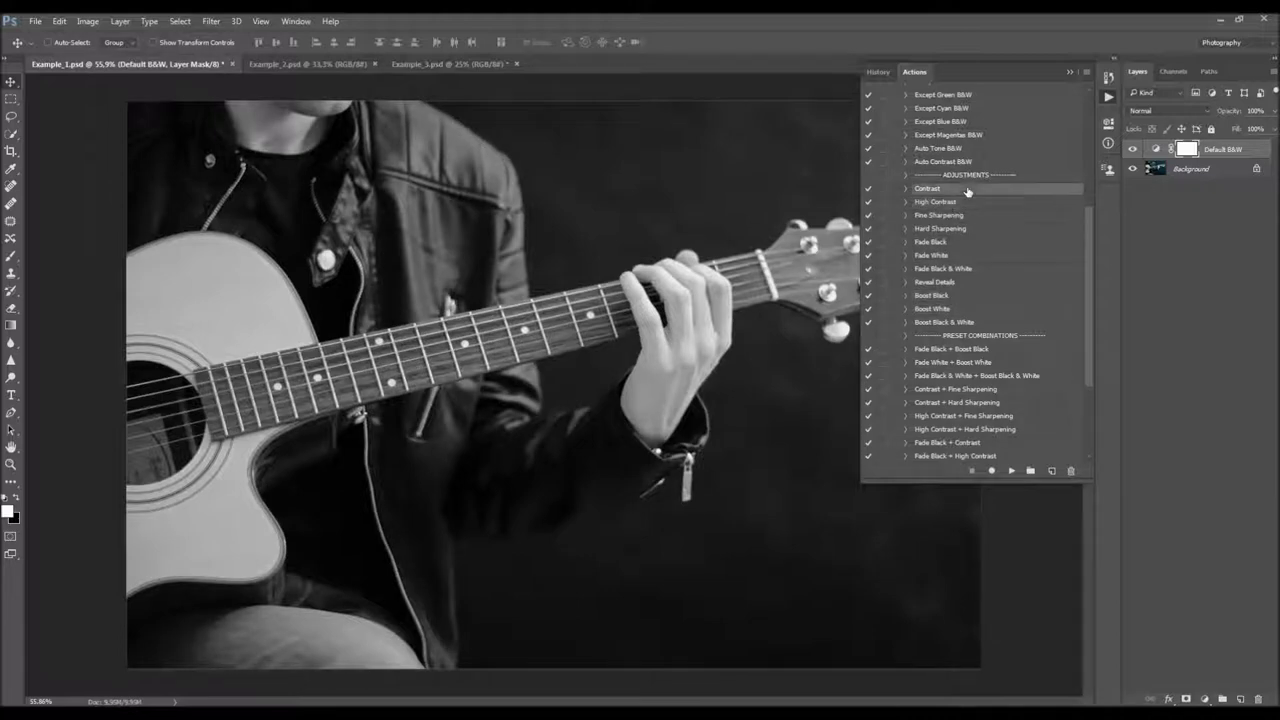
click(928, 310)
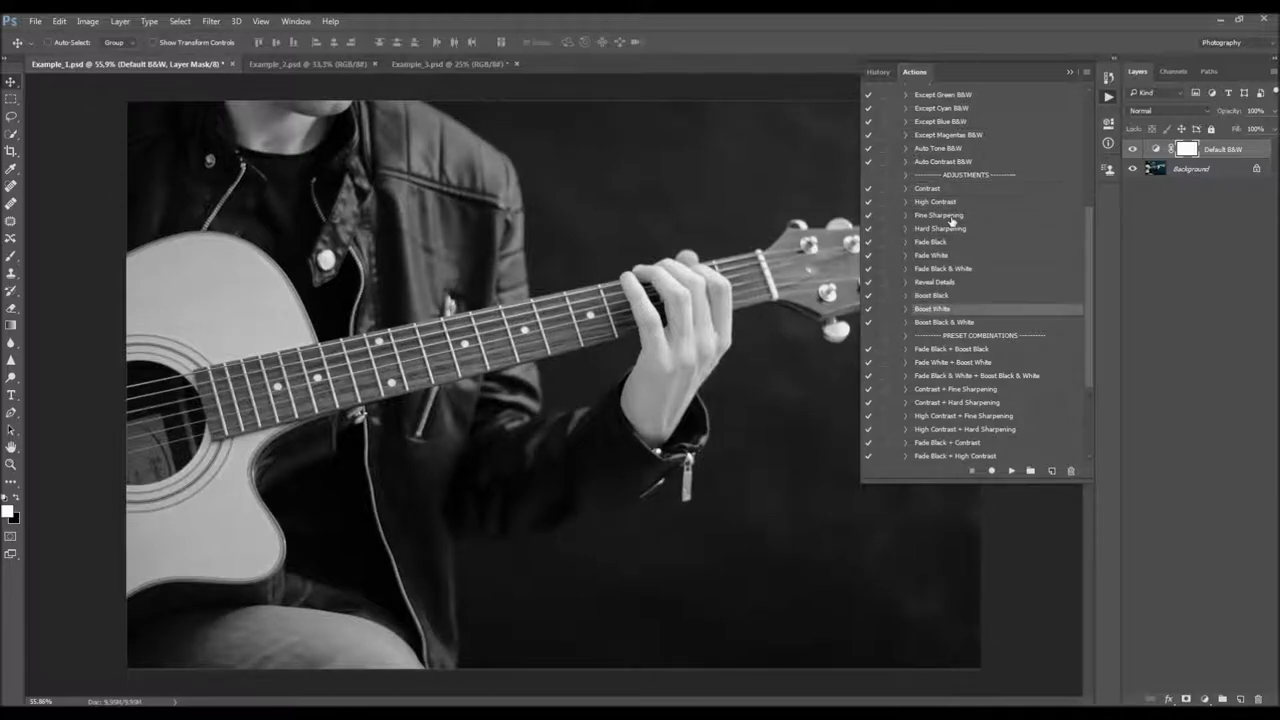
click(952, 216)
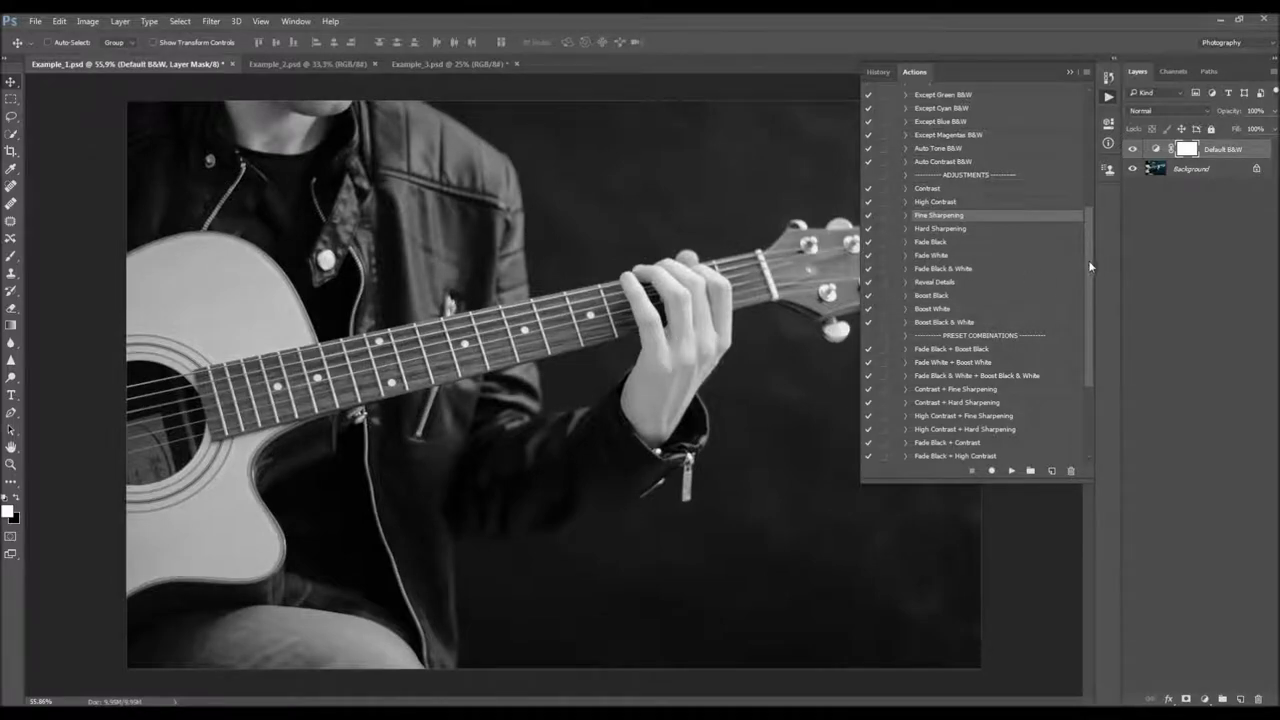
key(ctrl+z)
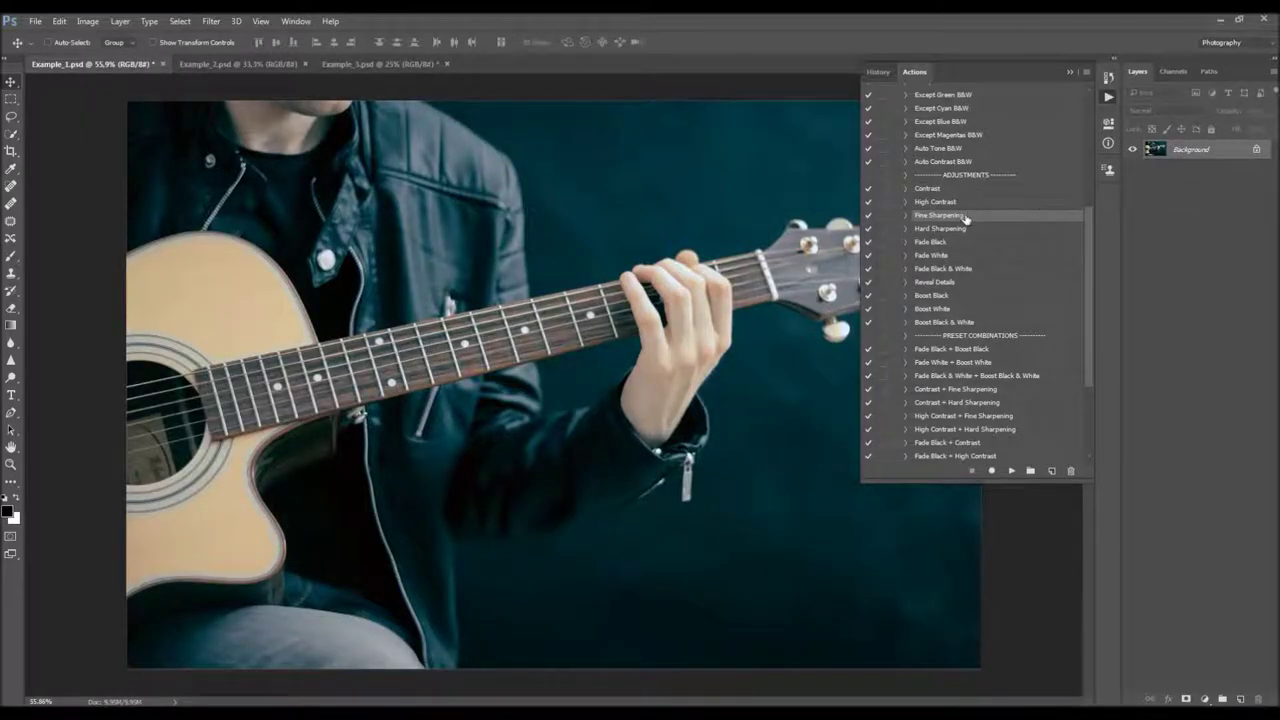
- Run the Fine Sharpening action twice on the colour guitar photo and revert the photo
click(1010, 471)
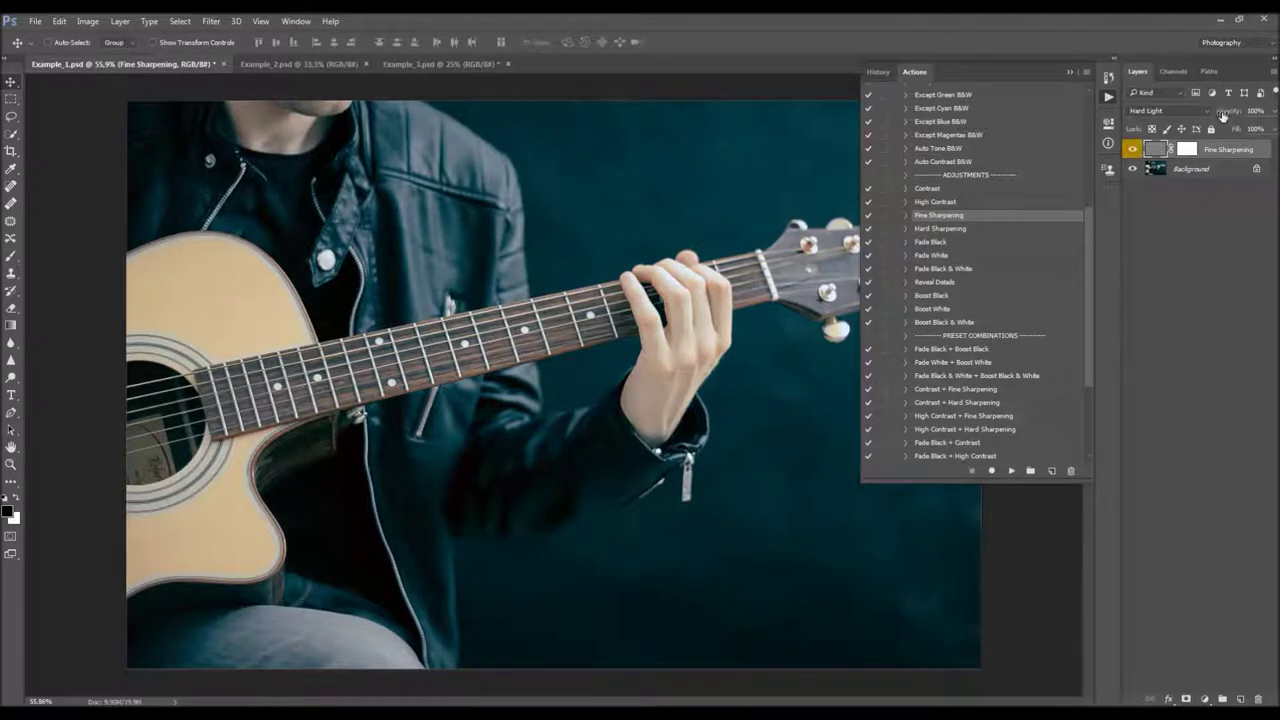
click(1010, 470)
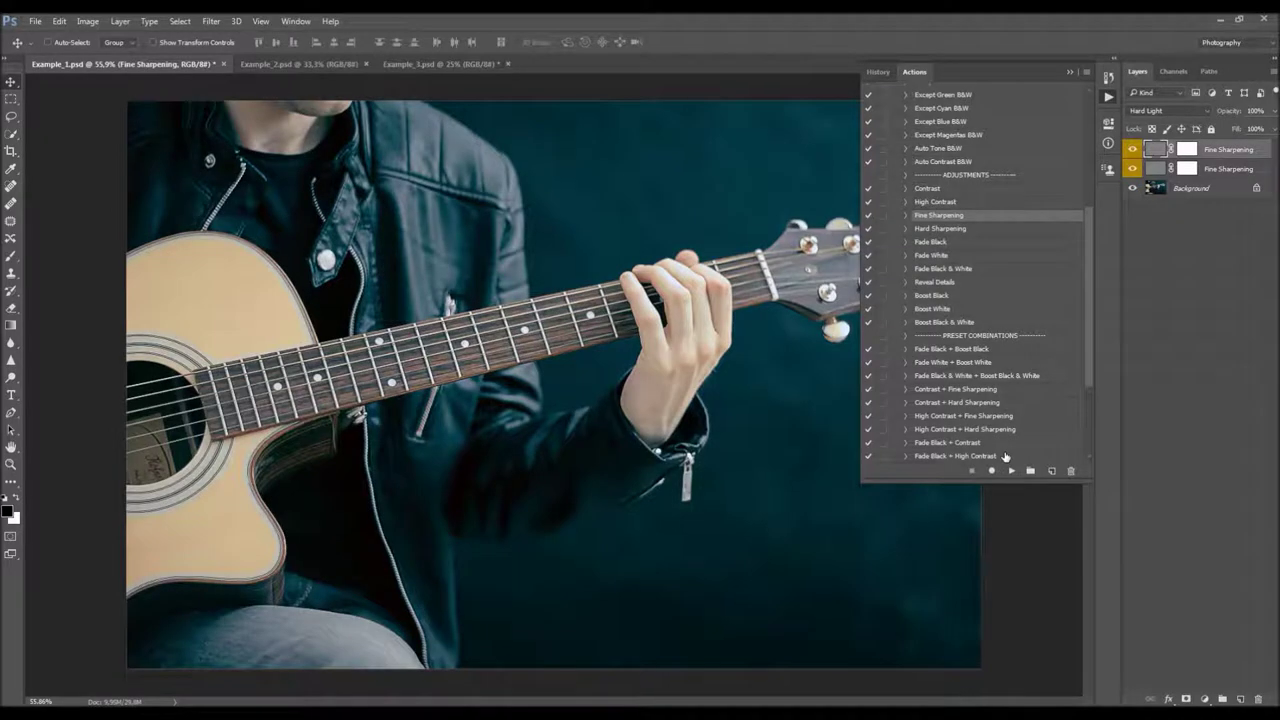
key(F12)
- Examine the Fade Black + Boost Black preset combination alongside the separate Fade Black and Boost Black adjustment actions
drag(1090, 276, 1101, 349)
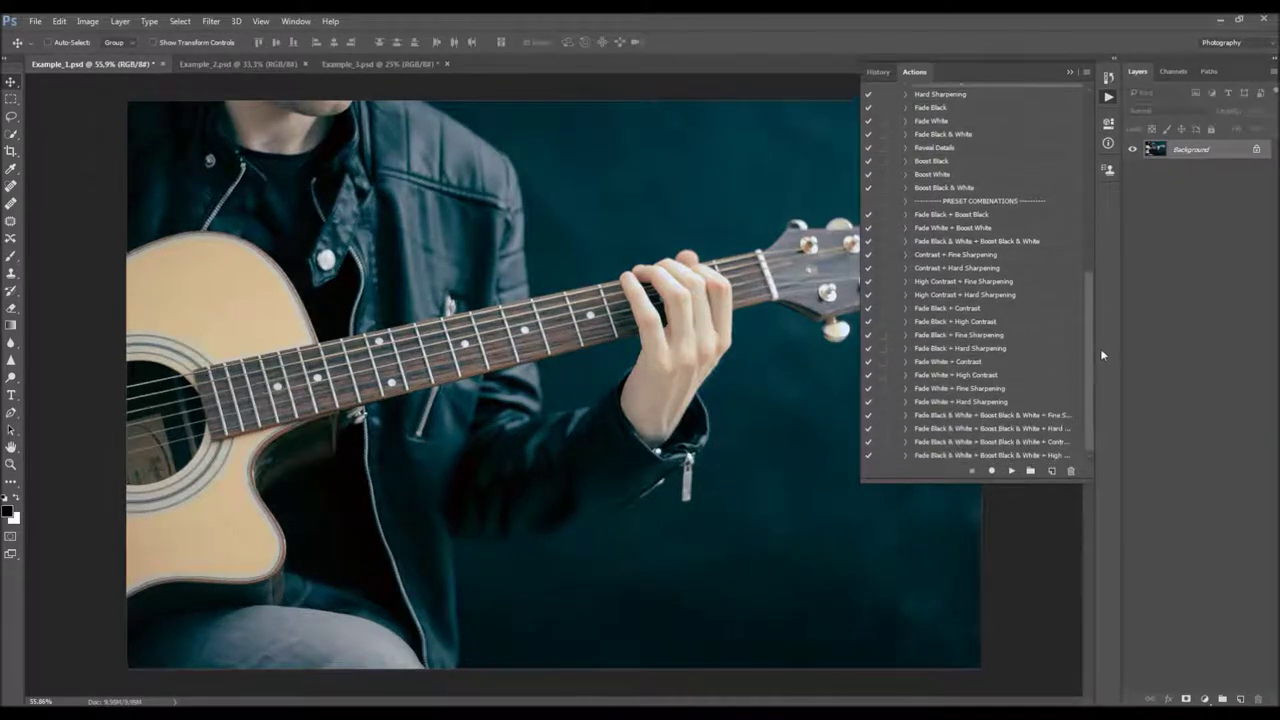
click(986, 214)
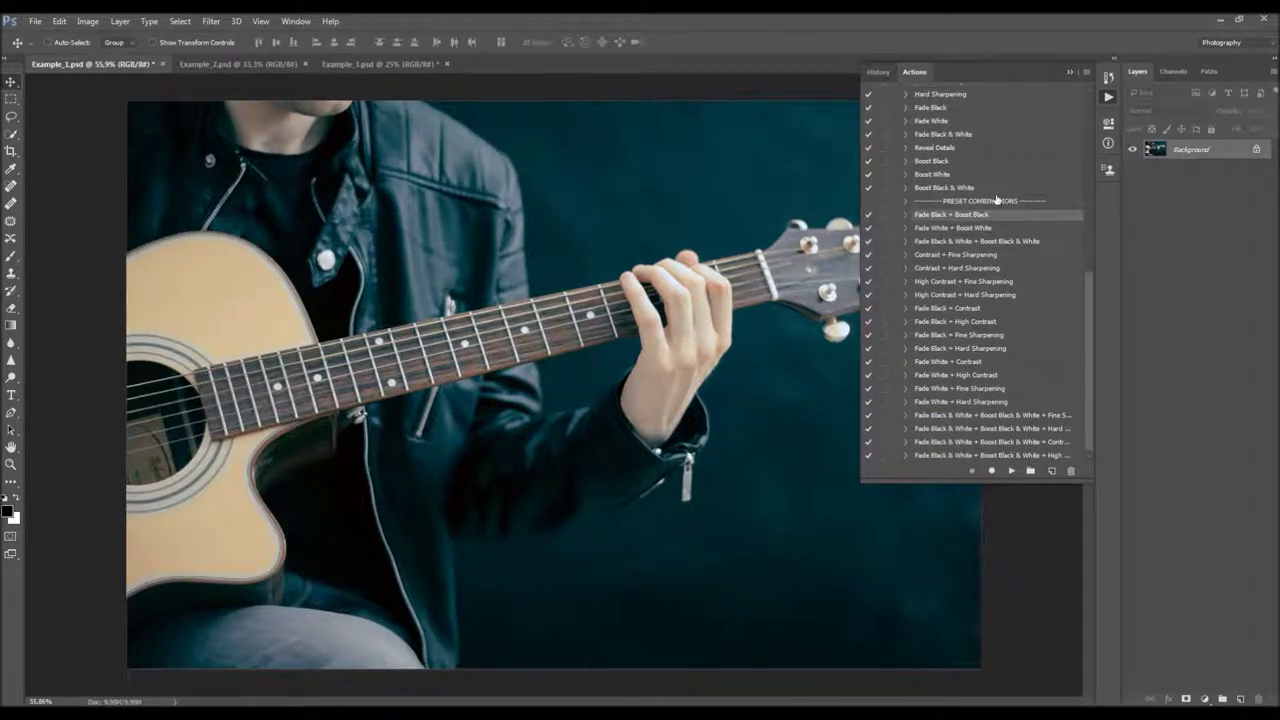
click(949, 109)
click(951, 148)
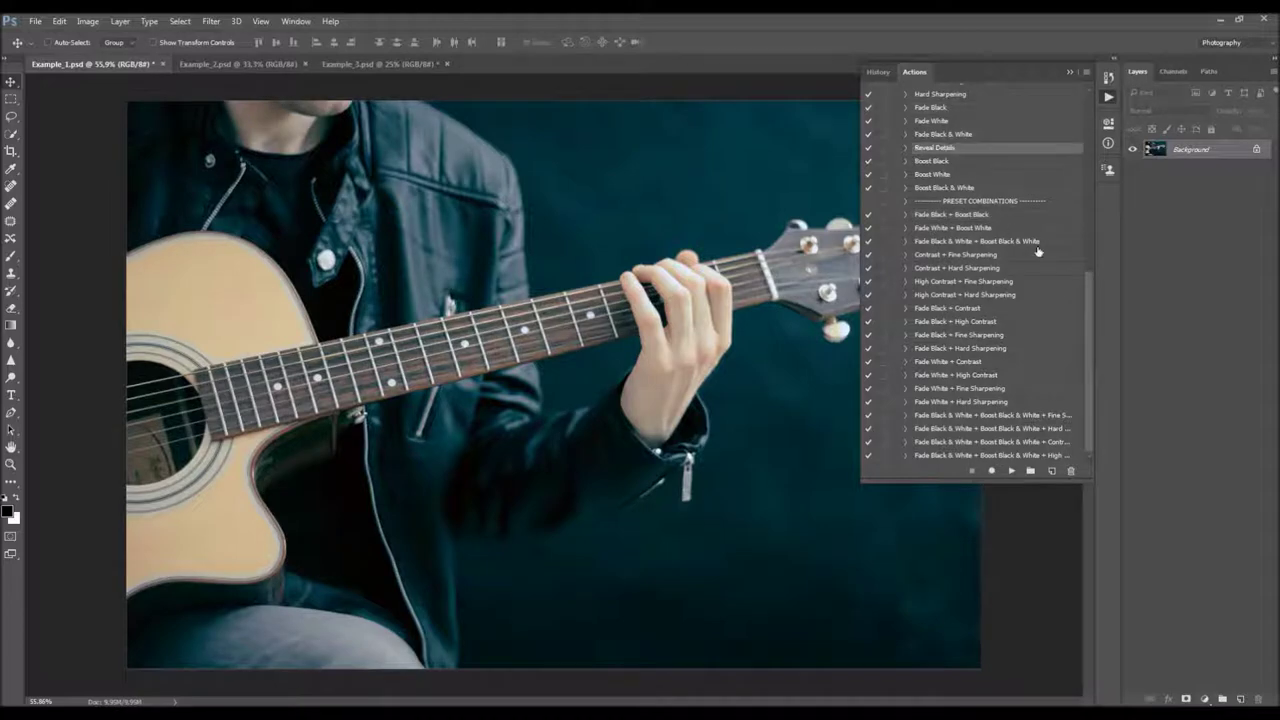
drag(1092, 310, 1088, 286)
click(958, 256)
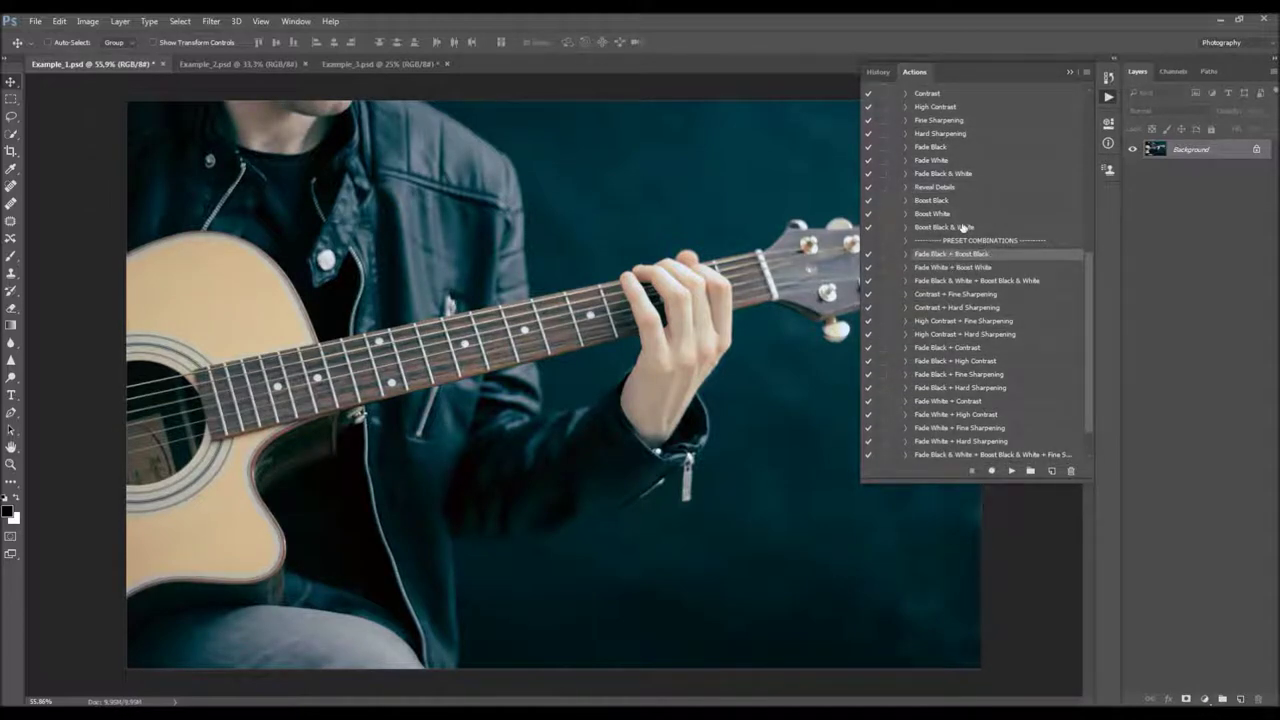
click(952, 203)
click(951, 149)
click(950, 202)
click(951, 149)
click(949, 202)
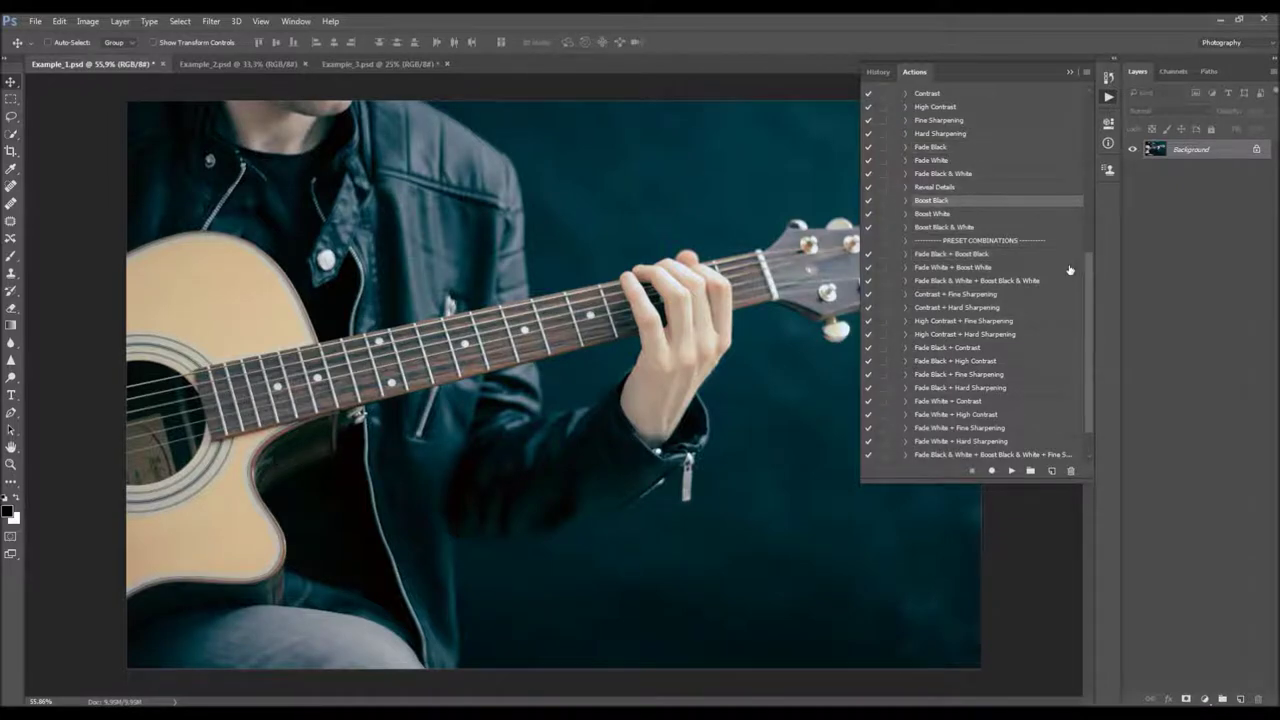
- Review the longer preset combinations that add contrast or sharpening, along with the Fade Black and Fine Sharpening actions they build on
scroll(1089, 298, down, 1)
click(955, 214)
click(996, 268)
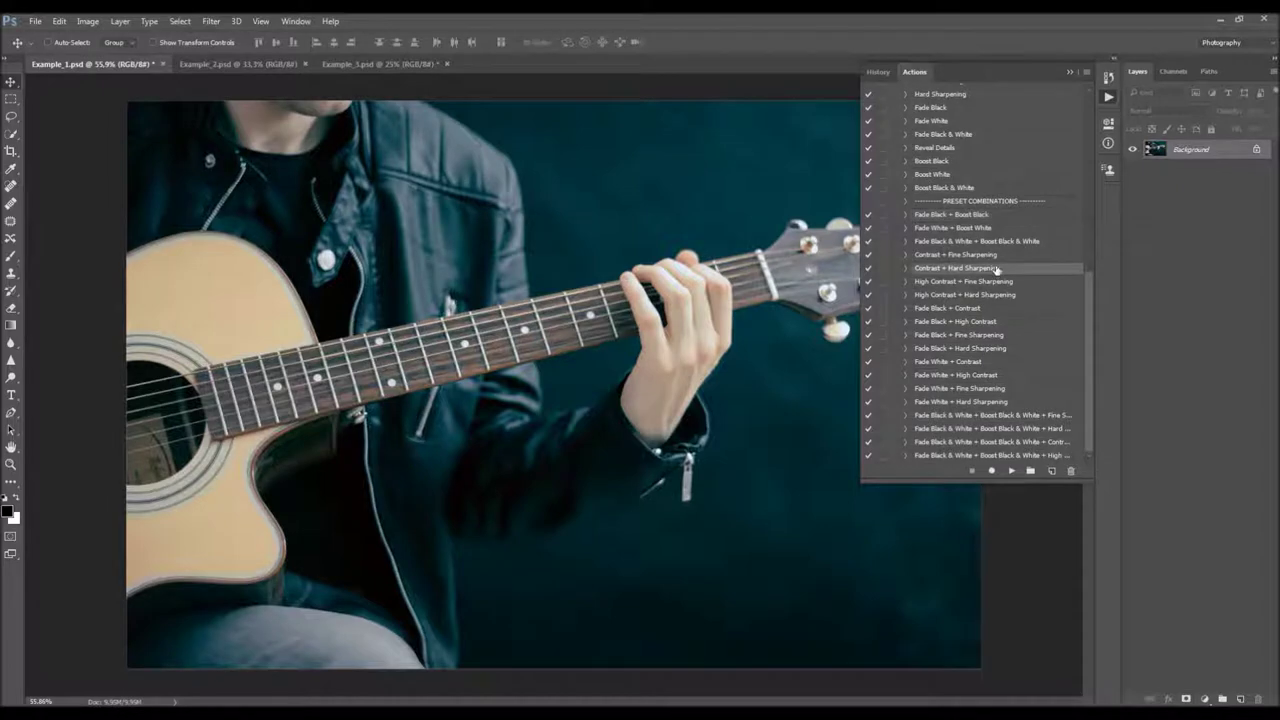
click(996, 390)
click(1006, 430)
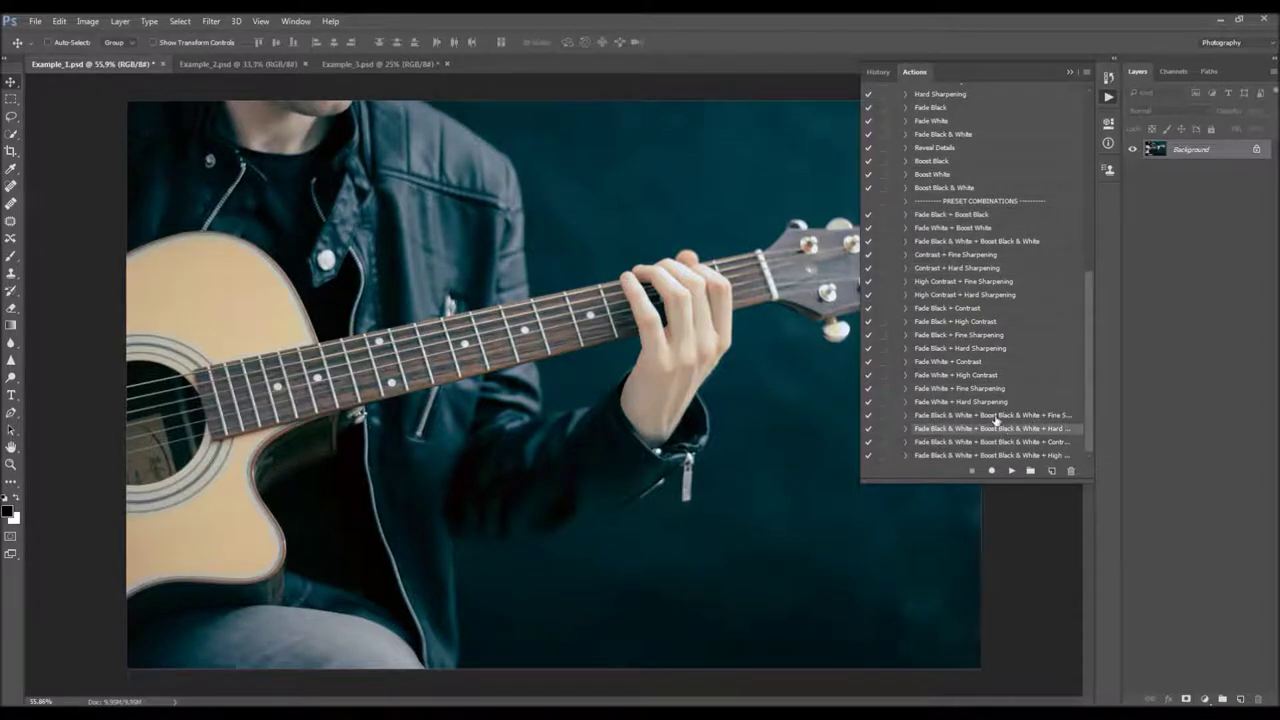
click(995, 418)
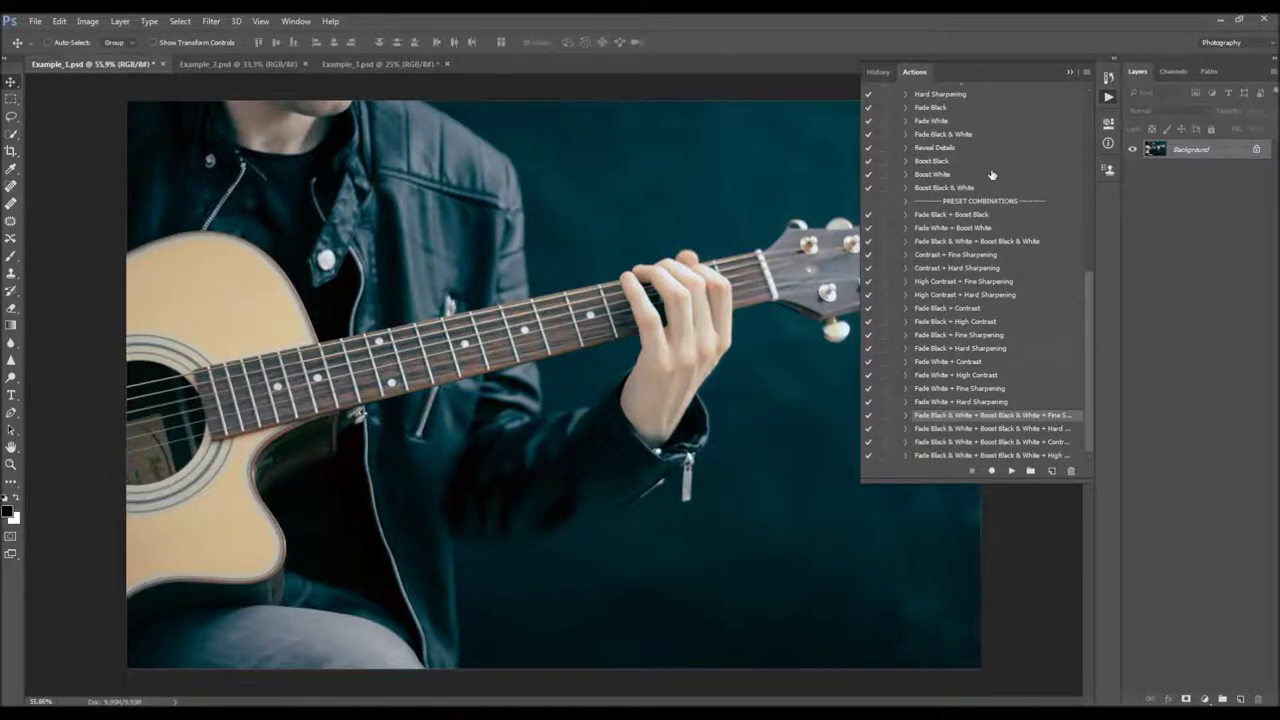
click(957, 108)
scroll(1090, 285, up, 2)
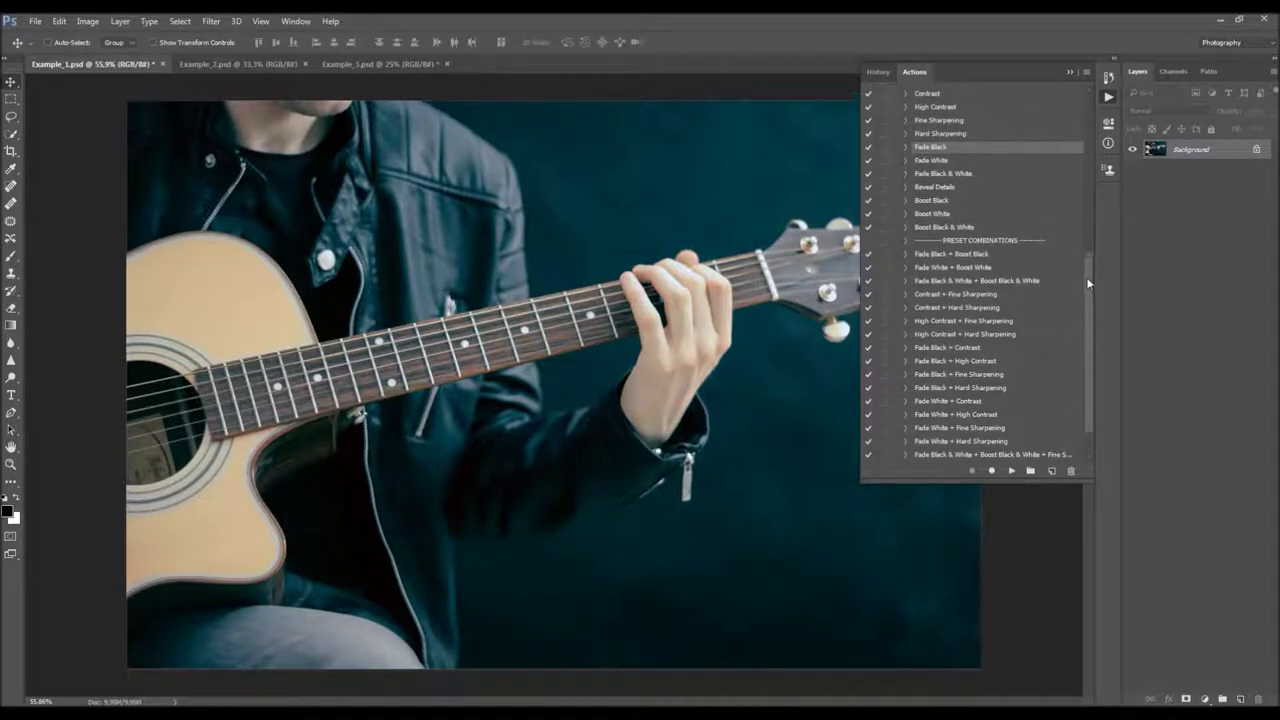
click(937, 122)
drag(1086, 300, 1071, 128)
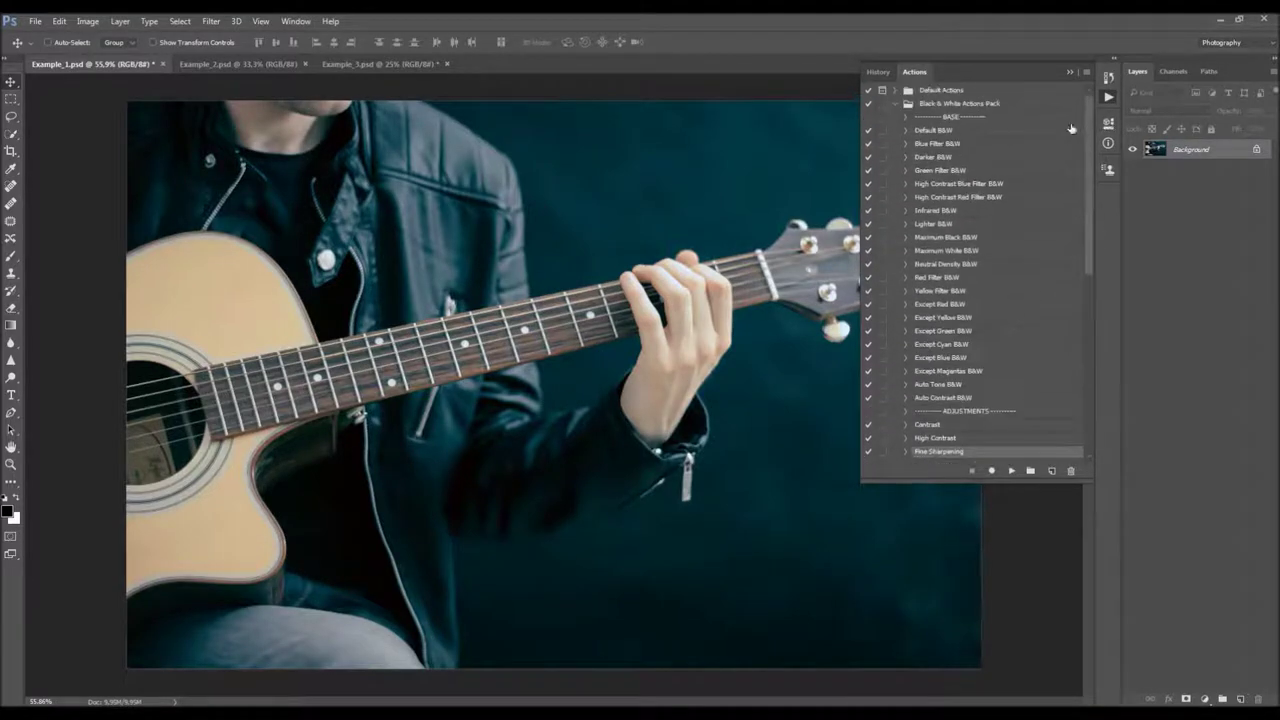
- Run the Default B&W action on the guitar photo, toggle its layer's visibility to compare, and undo it
click(958, 131)
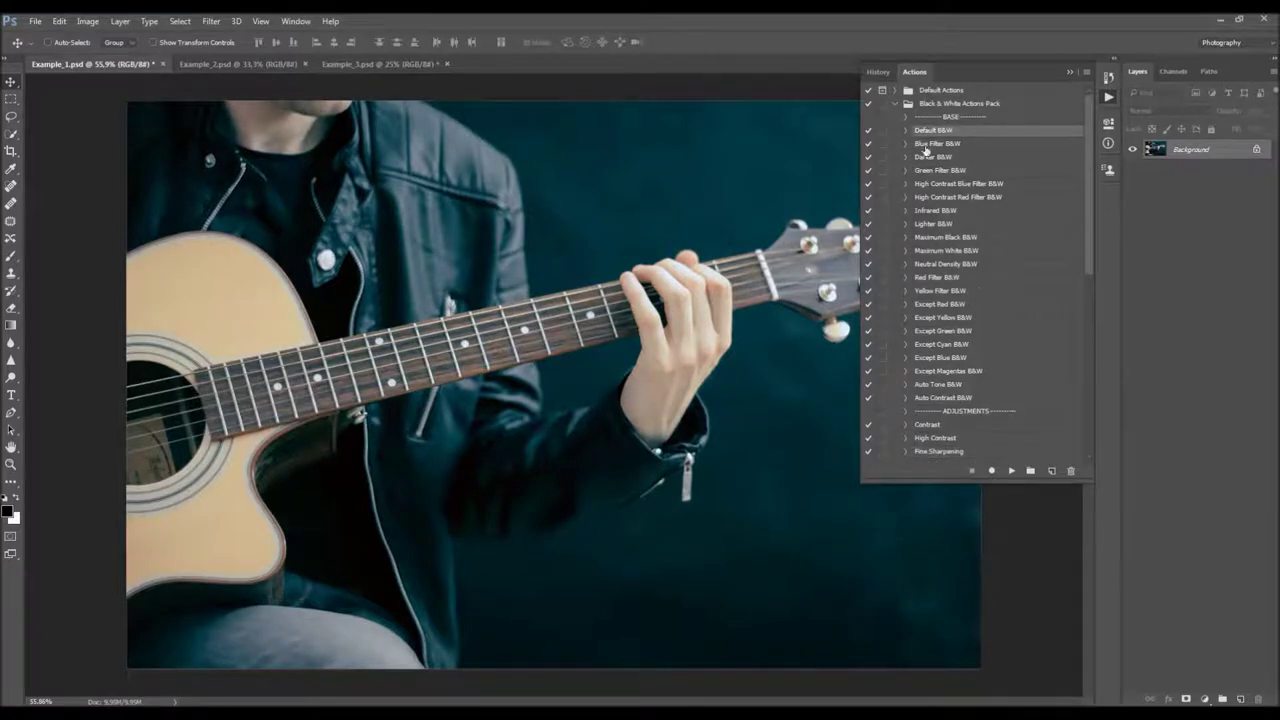
click(1010, 469)
click(1132, 149)
click(1132, 149)
key(ctrl+z)
- Try the Blue Filter B&W and Darker B&W actions on the guitar photo, undoing each one
click(975, 146)
click(1012, 470)
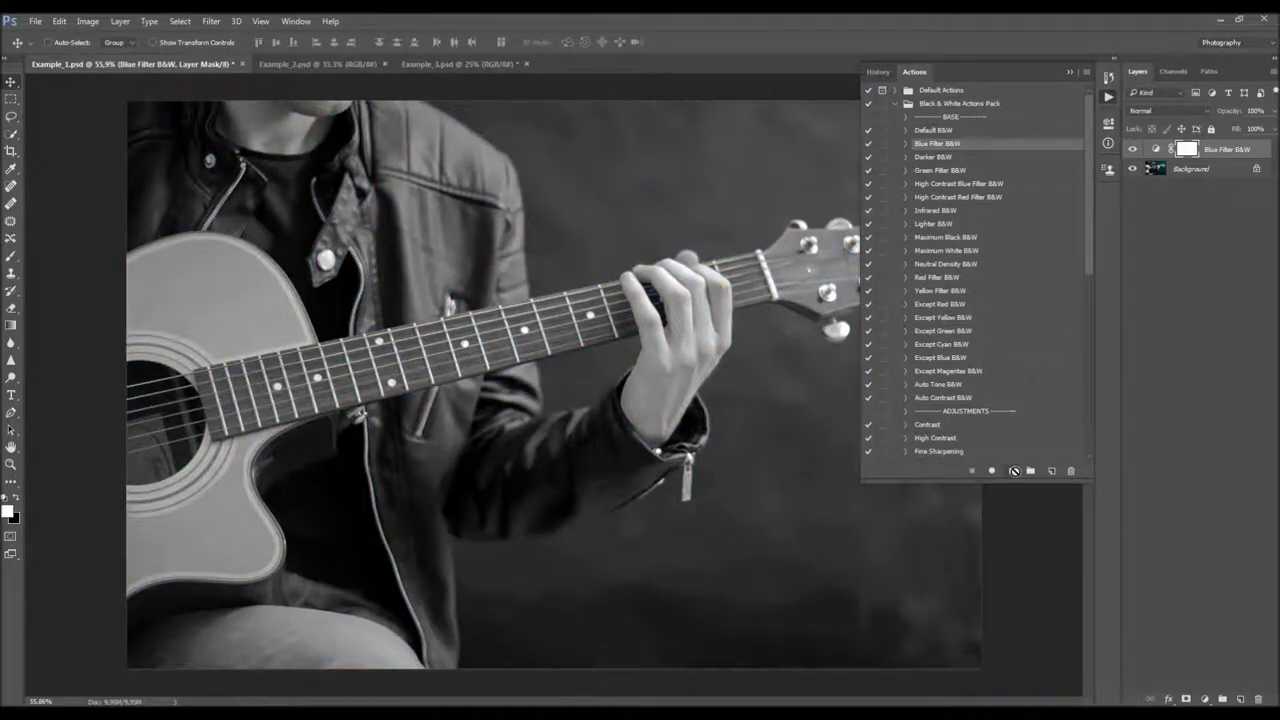
key(ctrl+z)
click(961, 158)
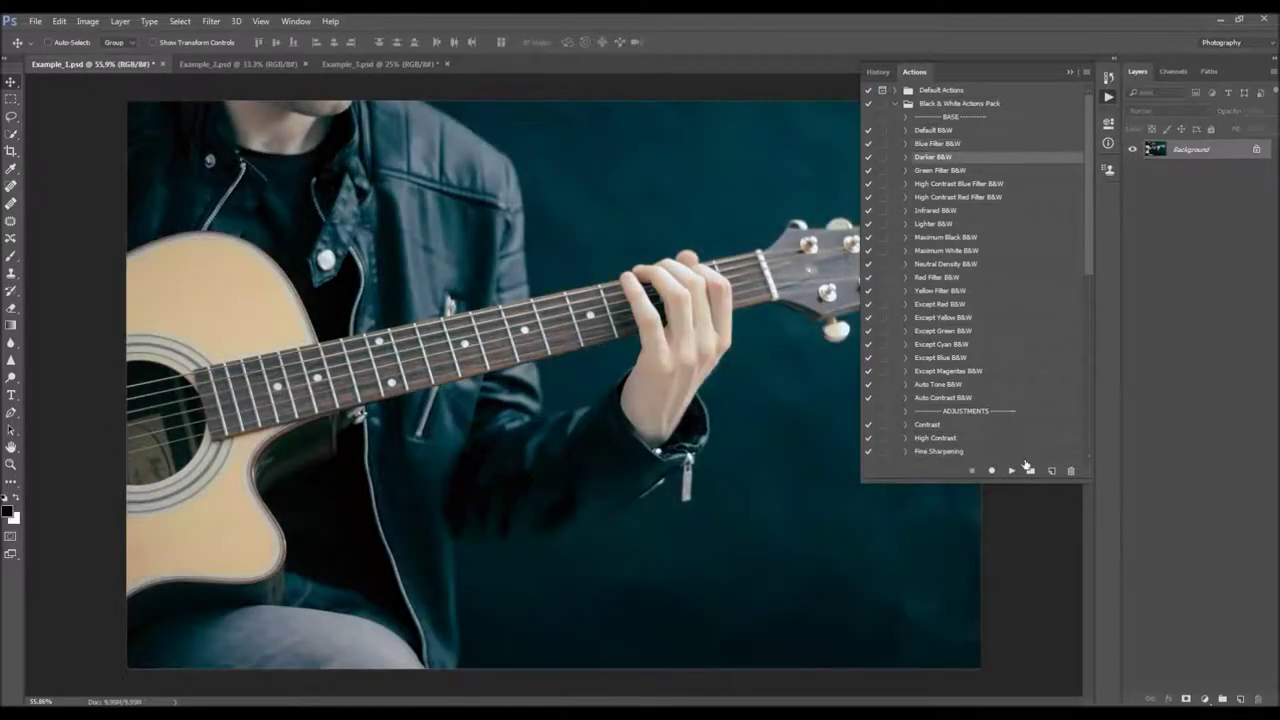
click(1012, 470)
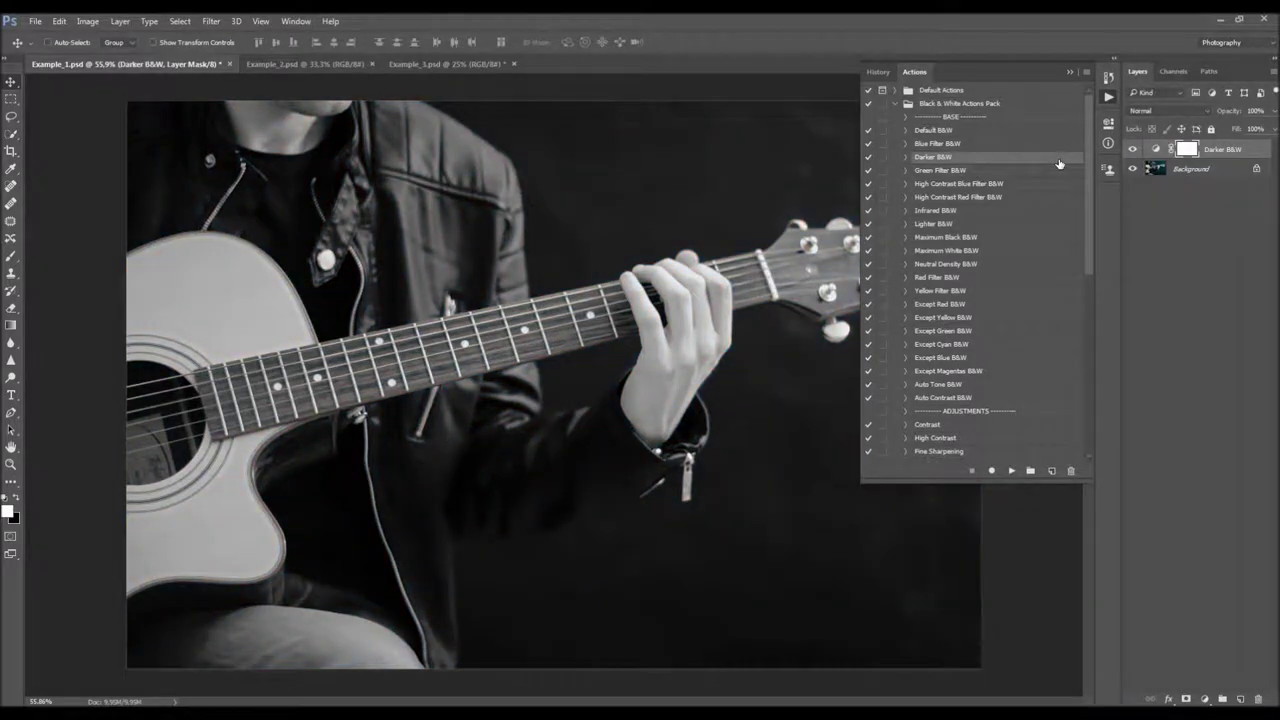
key(ctrl+z)
- Try the Green Filter B&W and High Contrast Blue Filter B&W actions one after the other, undoing each
click(963, 170)
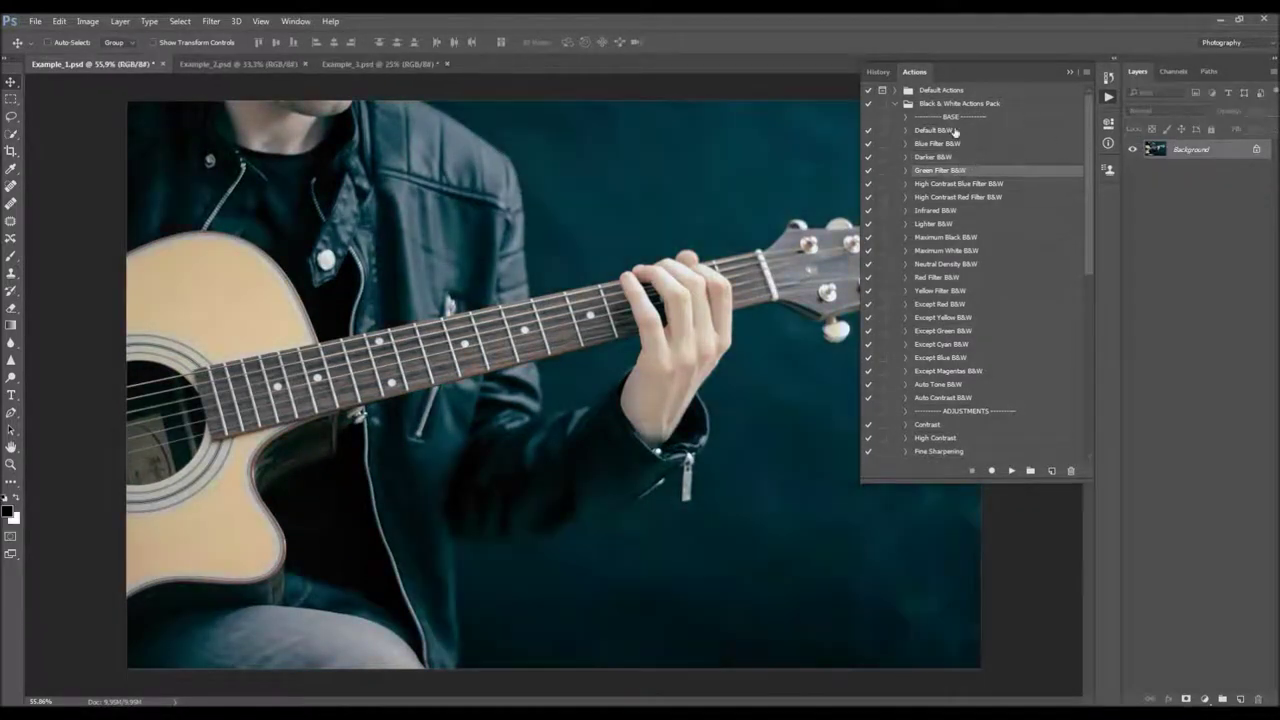
click(1012, 470)
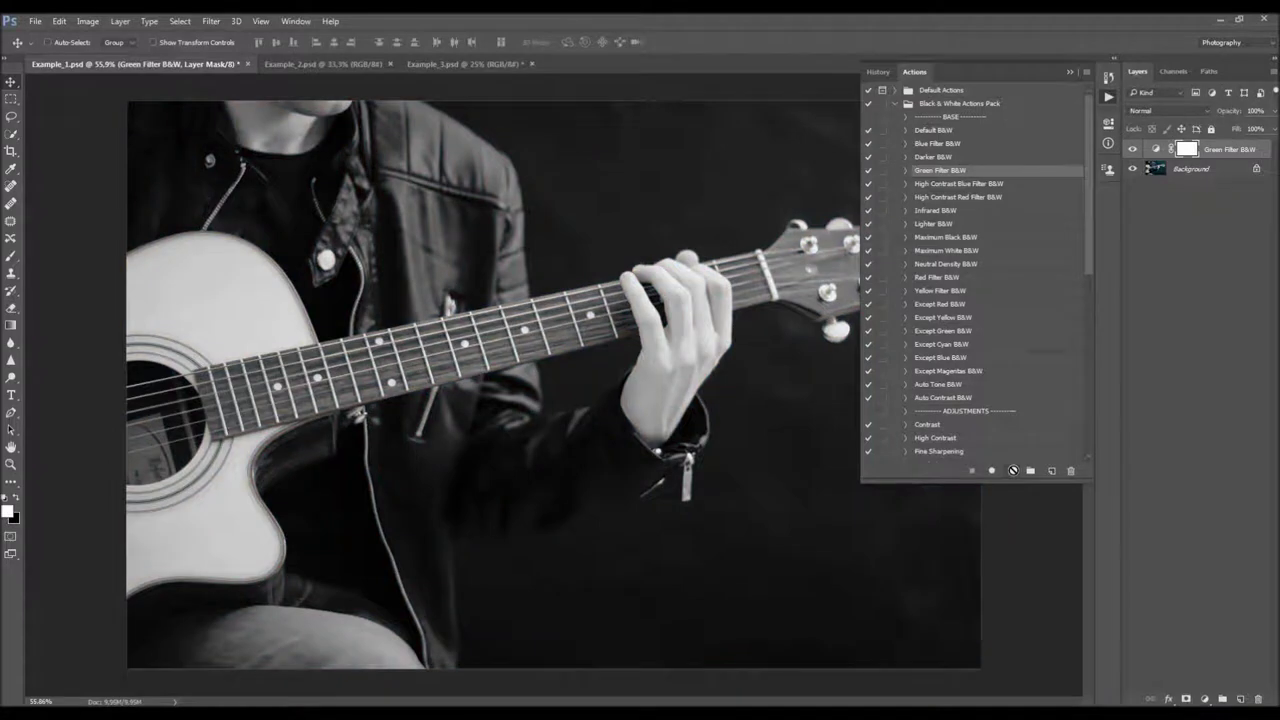
key(ctrl+z)
click(958, 184)
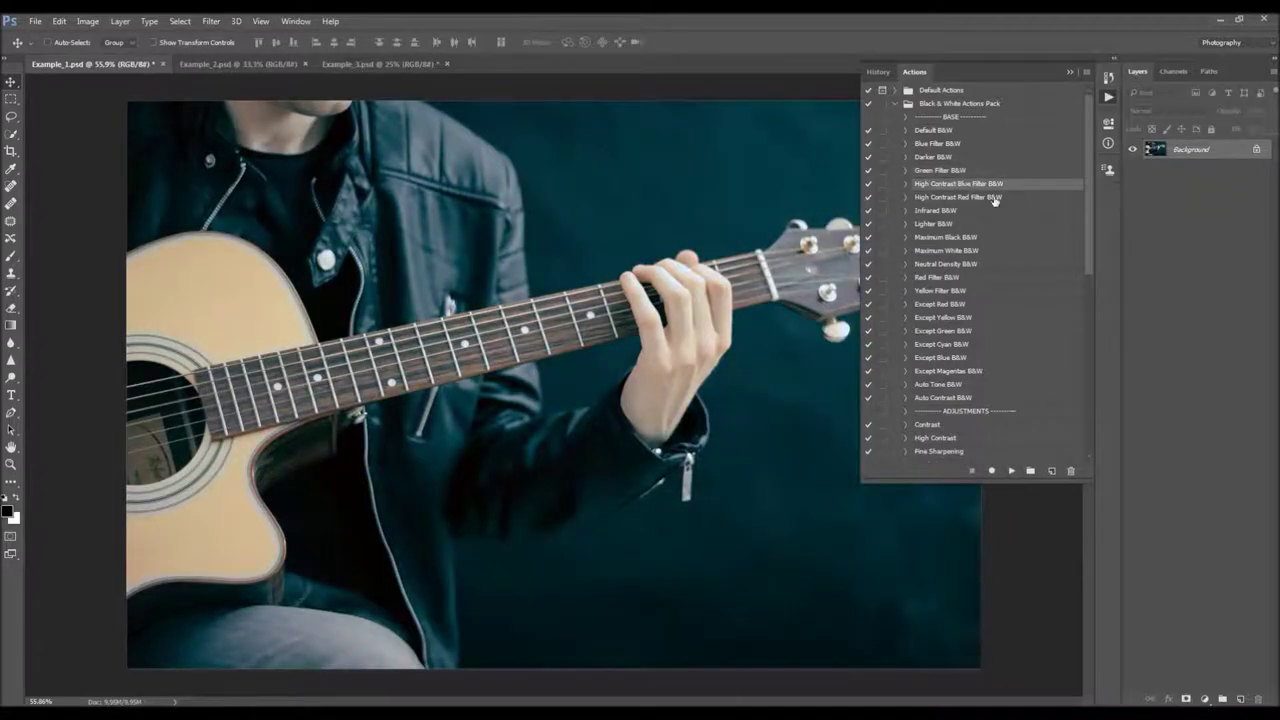
click(1012, 470)
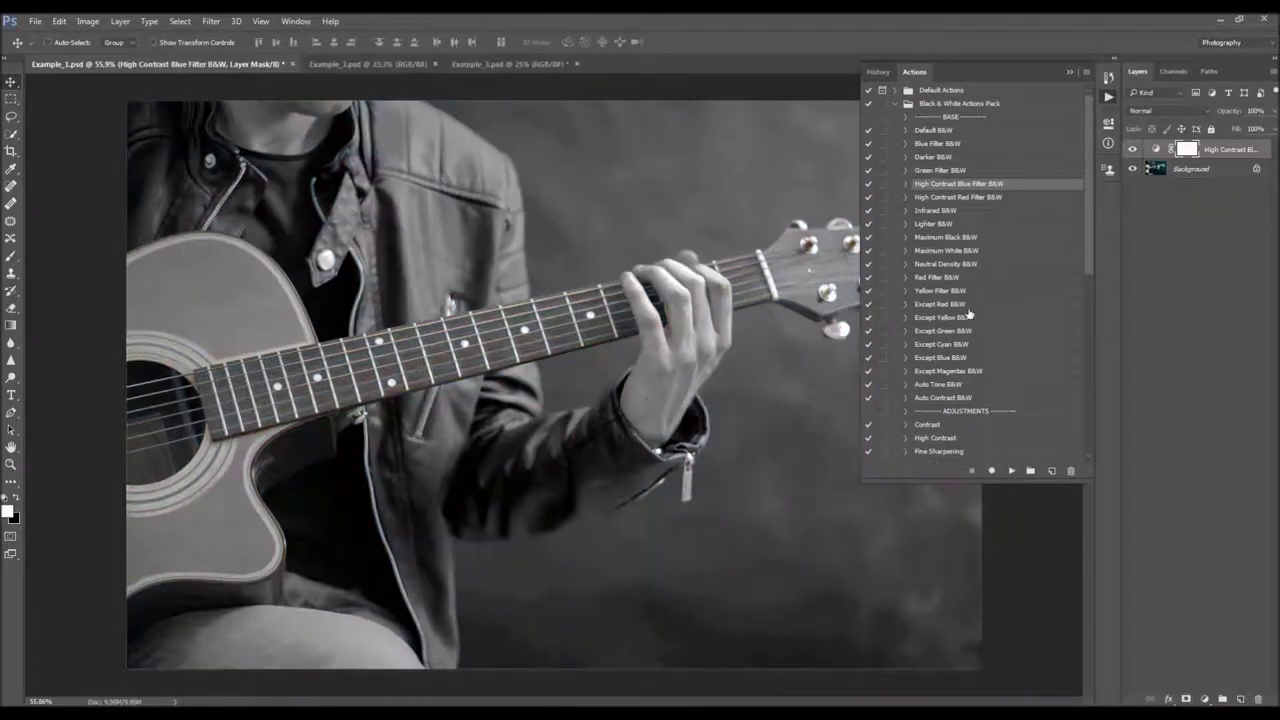
key(ctrl+z)
- Try the High Contrast Red Filter B&W and Infrared B&W actions on the photo, undoing each one
click(955, 198)
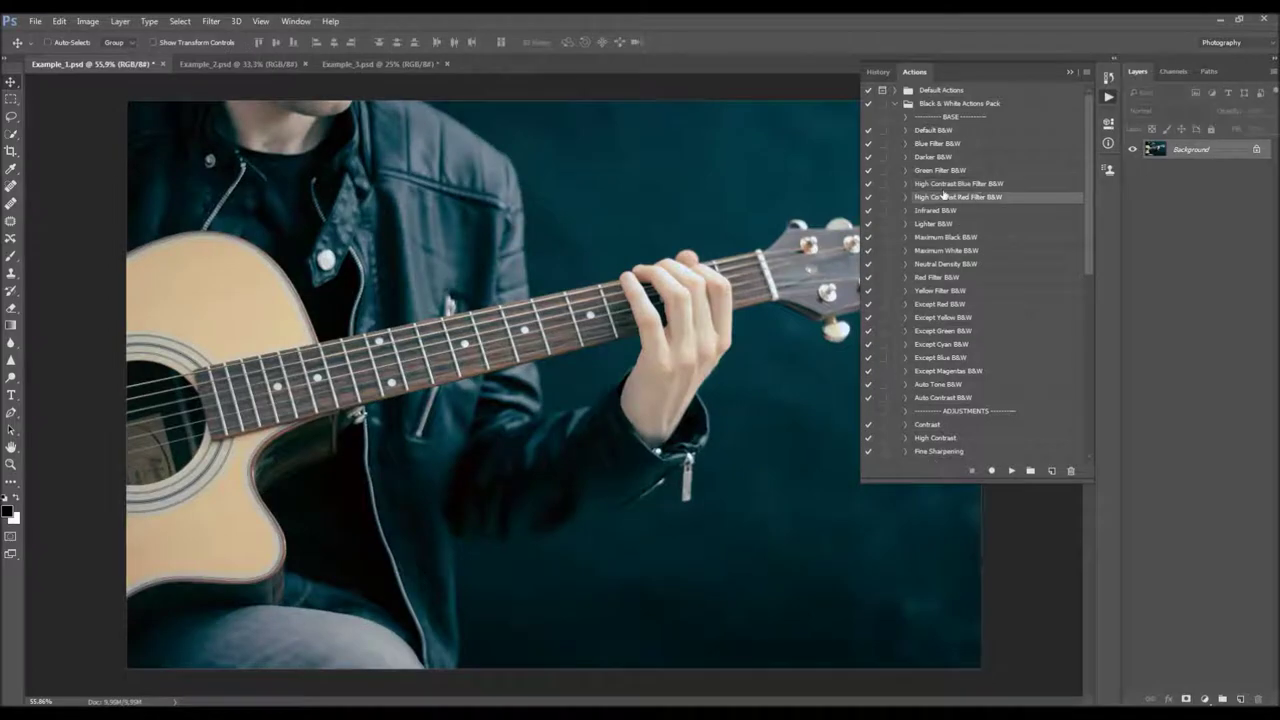
click(1012, 470)
key(ctrl+z)
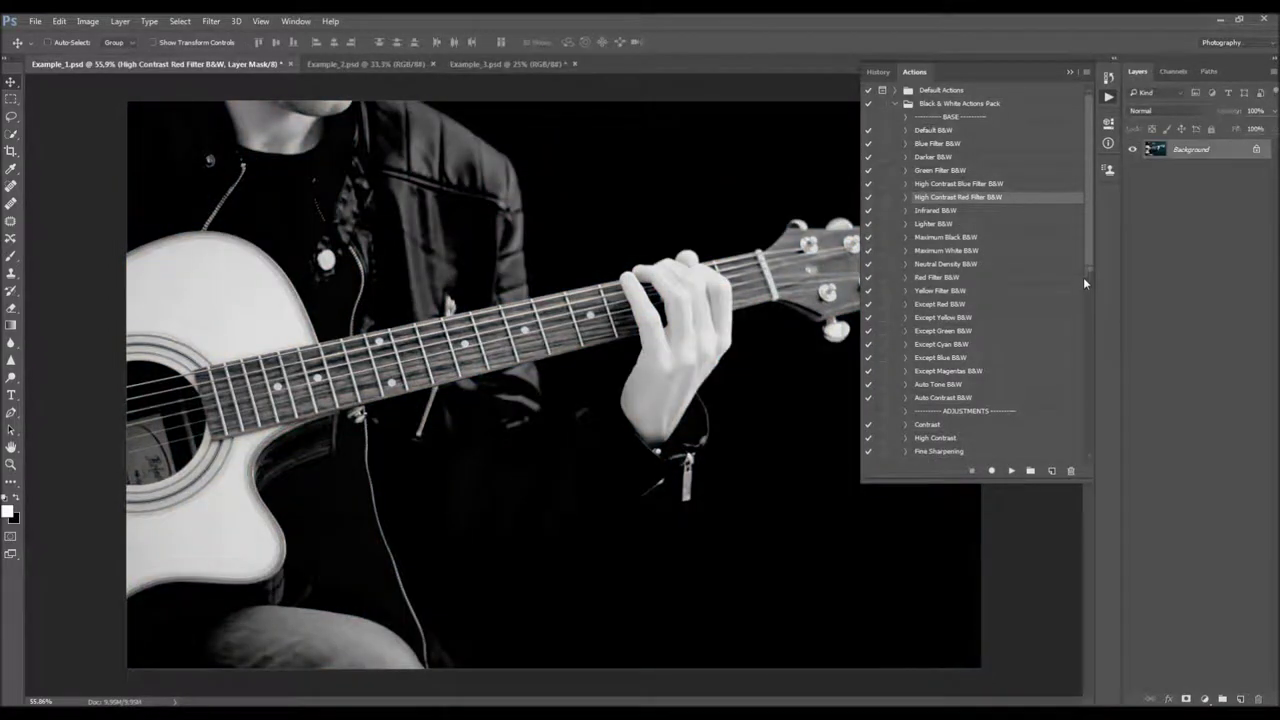
click(962, 212)
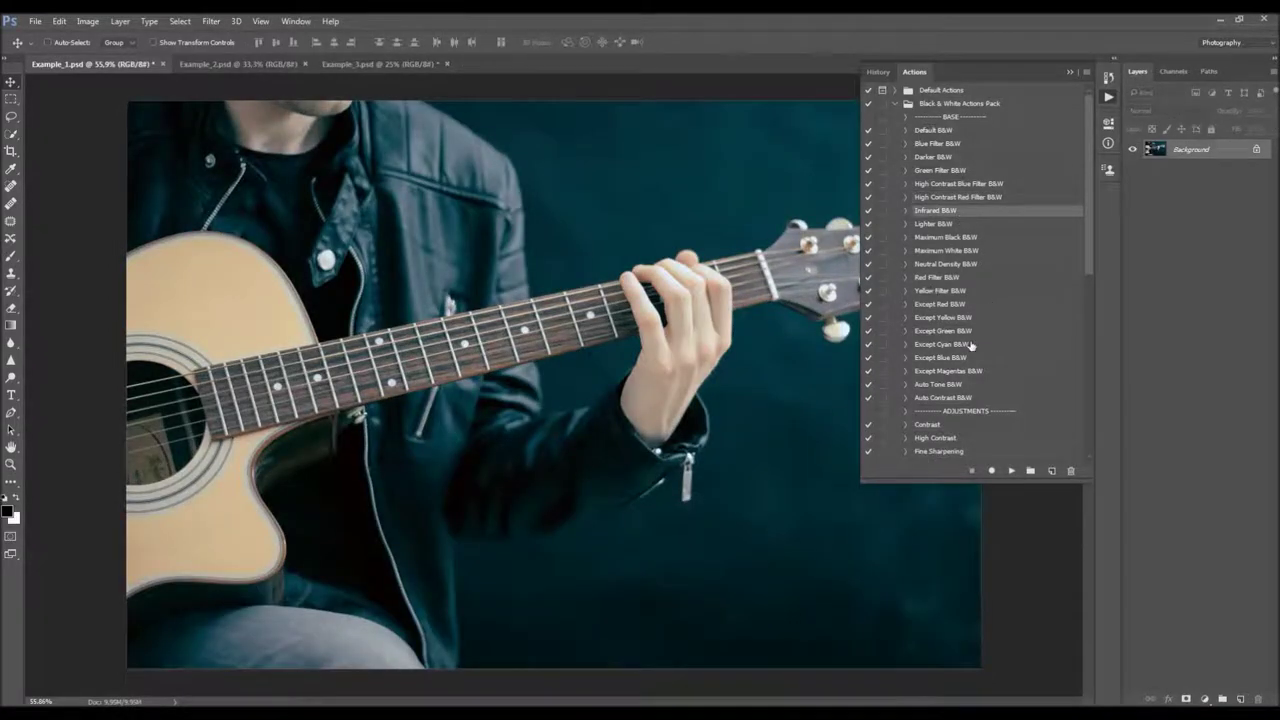
click(1011, 470)
key(ctrl+z)
- Try the Lighter B&W and Maximum Black B&W actions on the guitar photo, undoing each one
click(962, 224)
click(1011, 470)
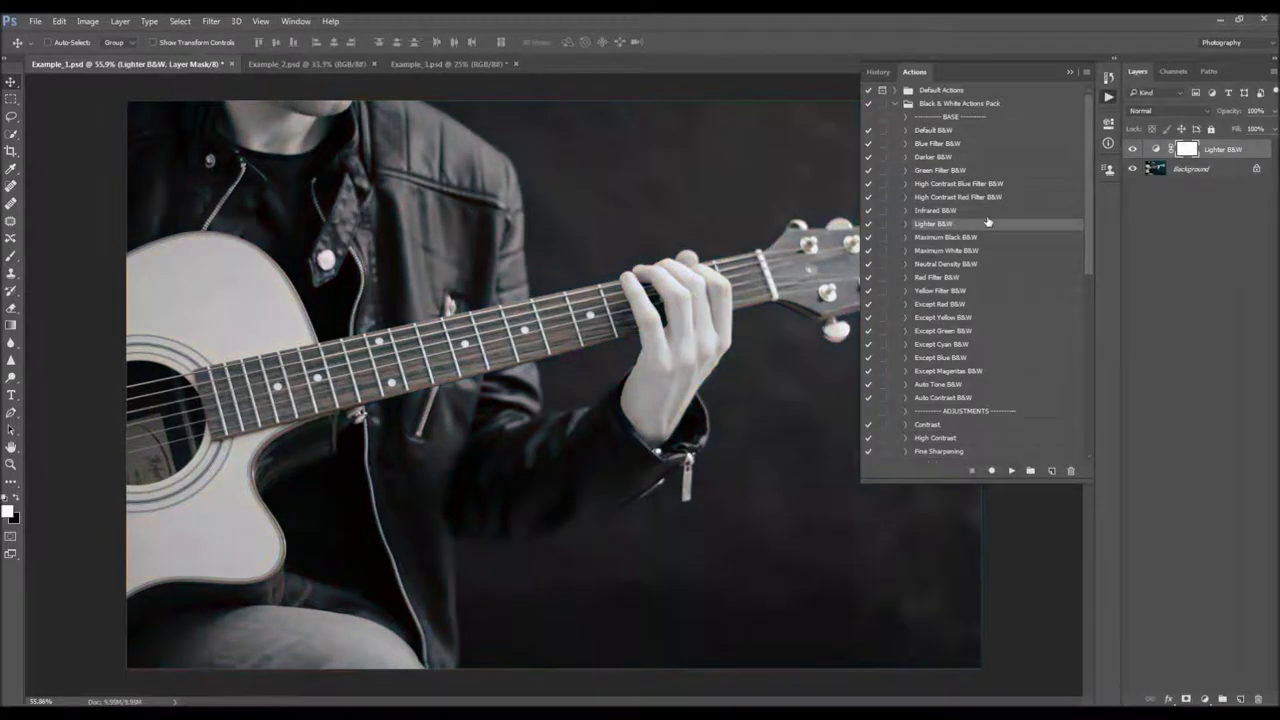
key(ctrl+z)
click(950, 237)
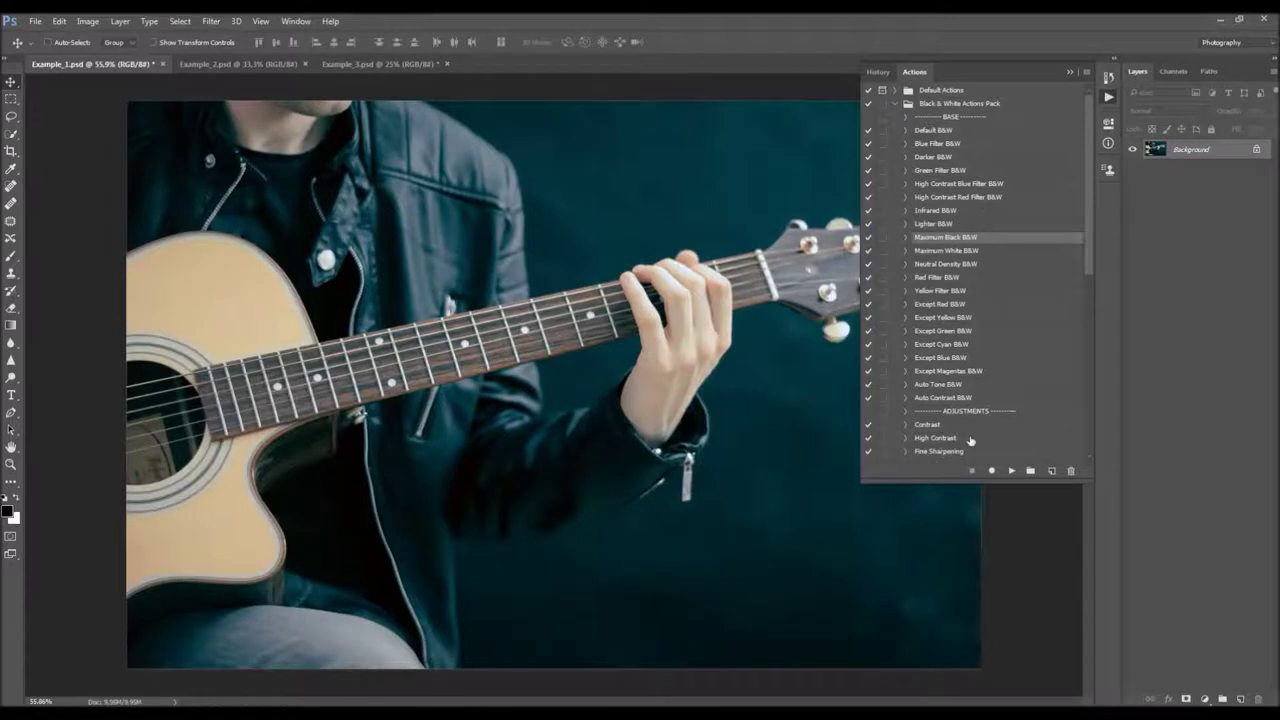
click(1011, 469)
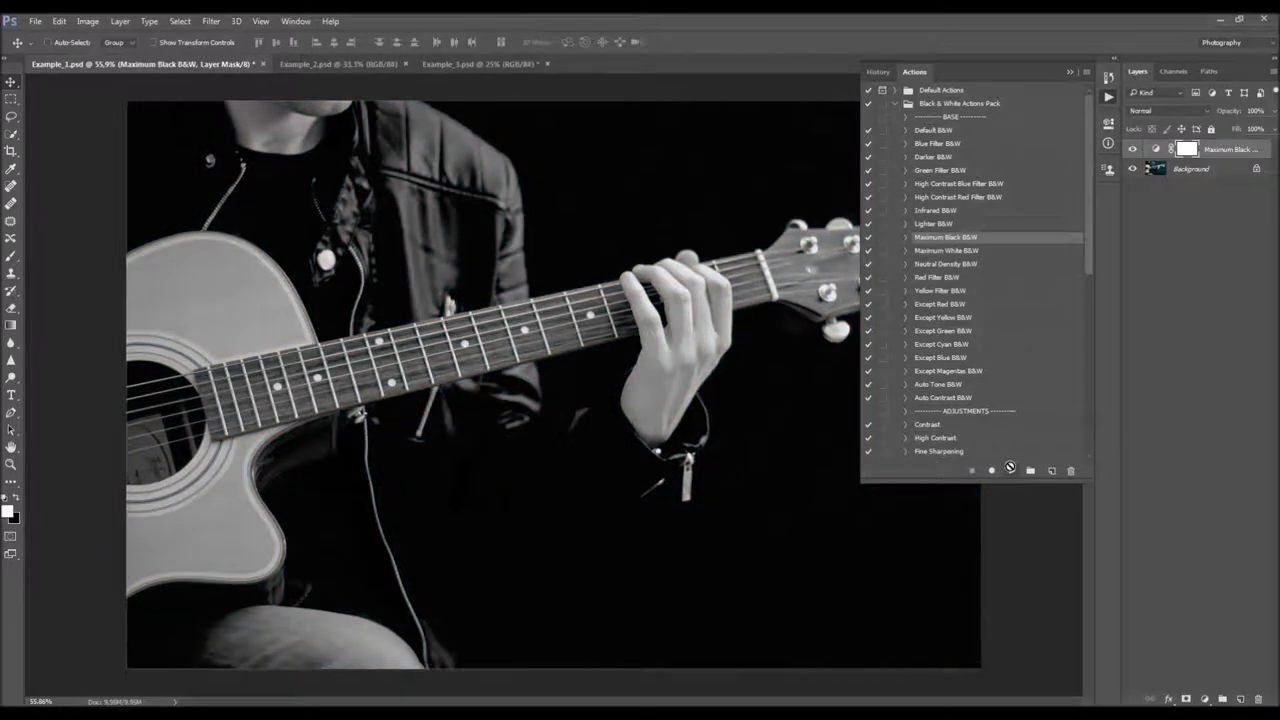
key(ctrl+z)
- Try the Maximum White B&W and Neutral Density B&W actions on the guitar photo, undoing each one
click(946, 251)
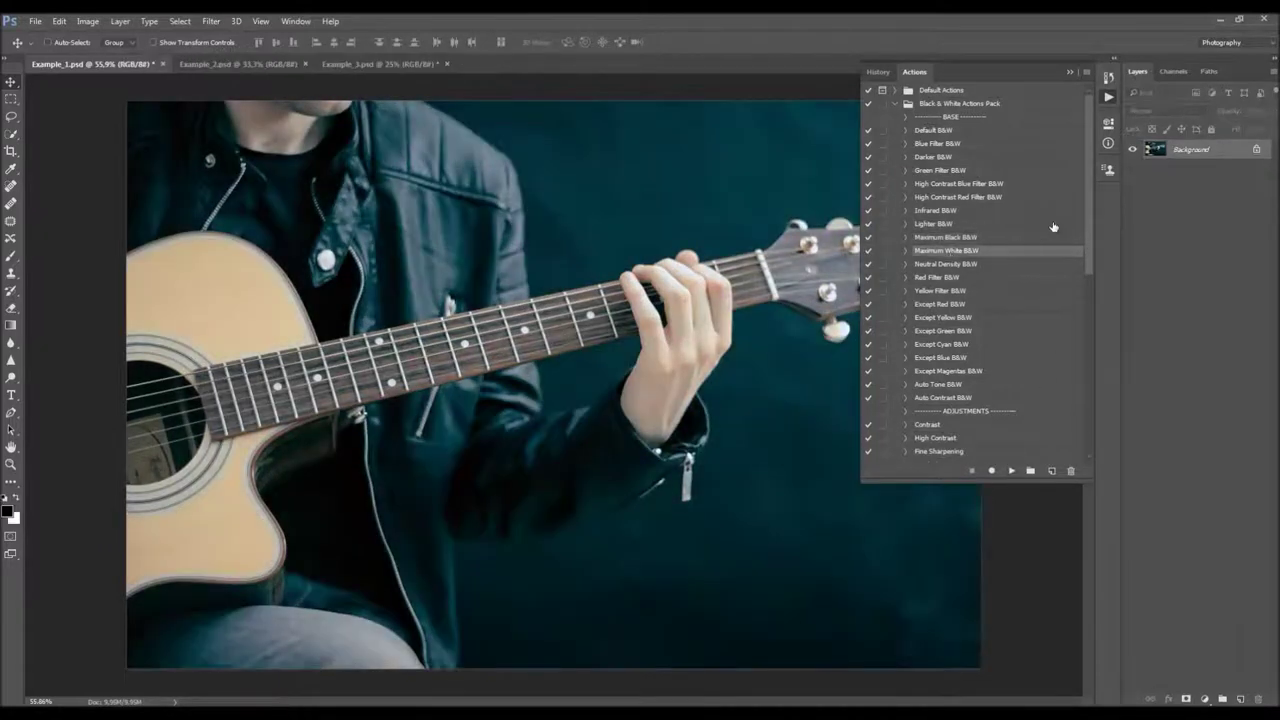
click(1011, 470)
key(ctrl+z)
click(948, 264)
click(1011, 470)
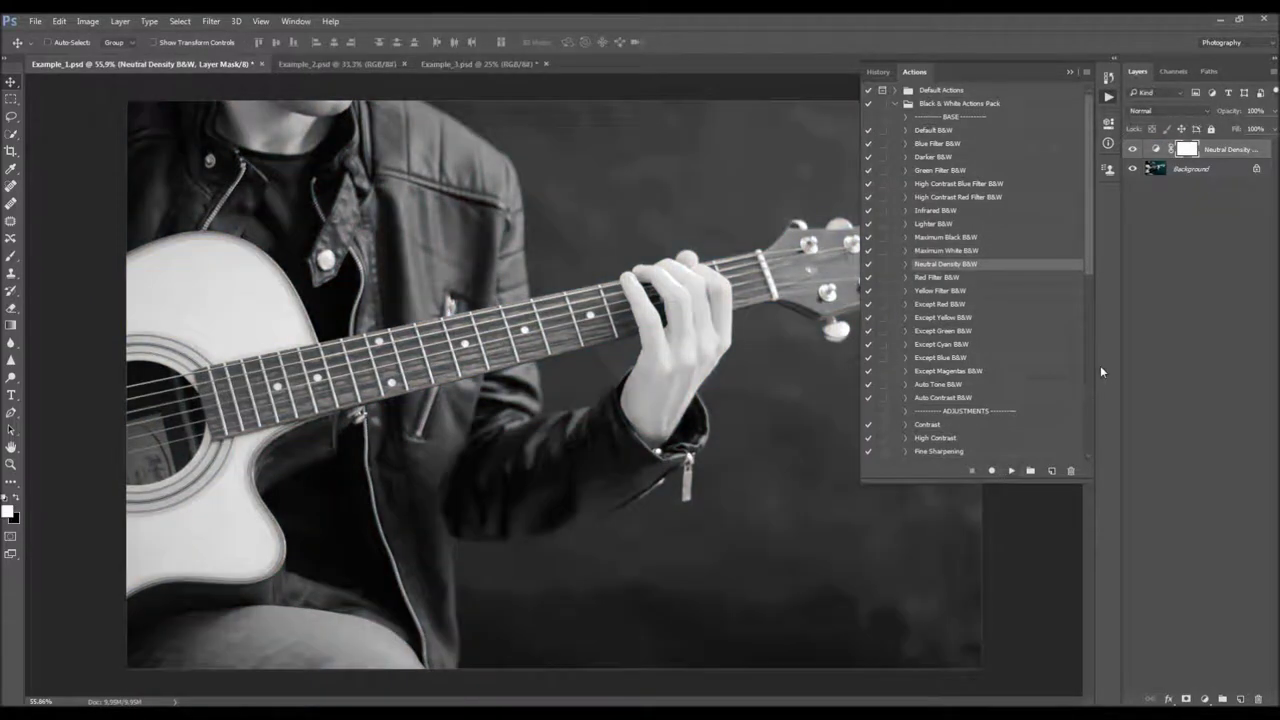
key(ctrl+z)
- Try the Red Filter B&W action and undo it, and run the Yellow Filter B&W action on the guitar photo
click(970, 277)
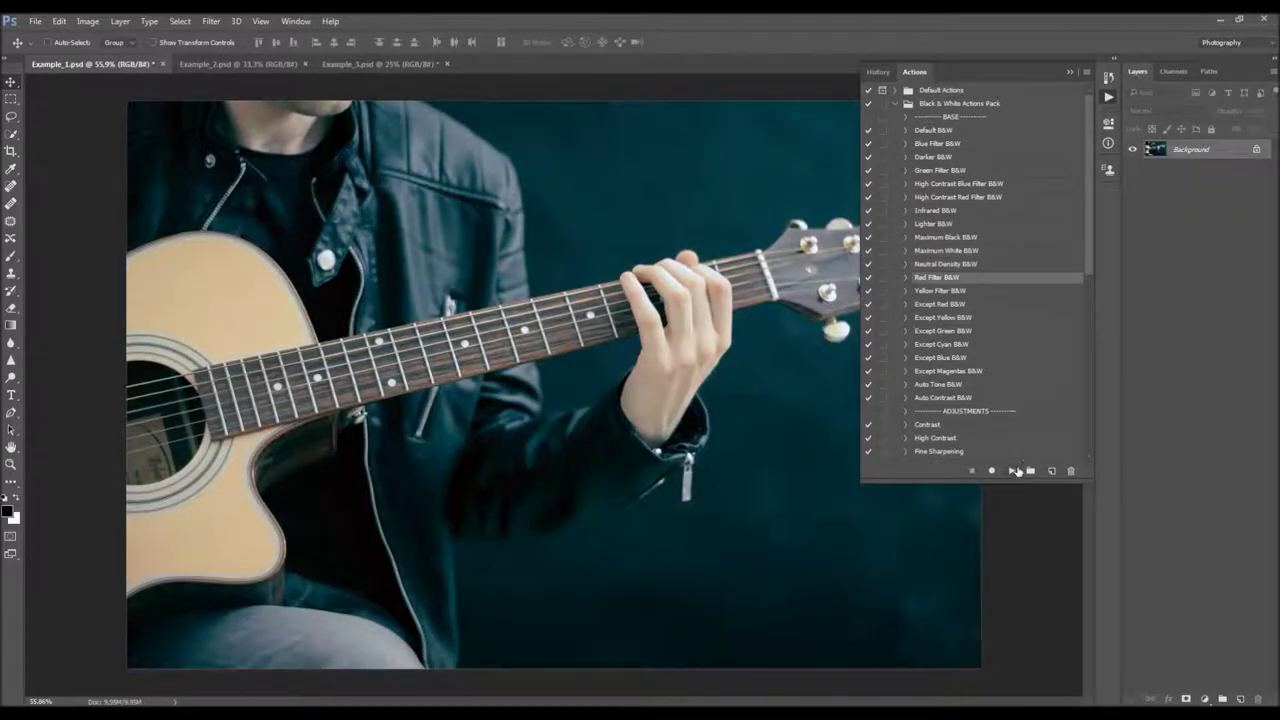
click(1011, 470)
key(ctrl+z)
click(960, 290)
click(1011, 470)
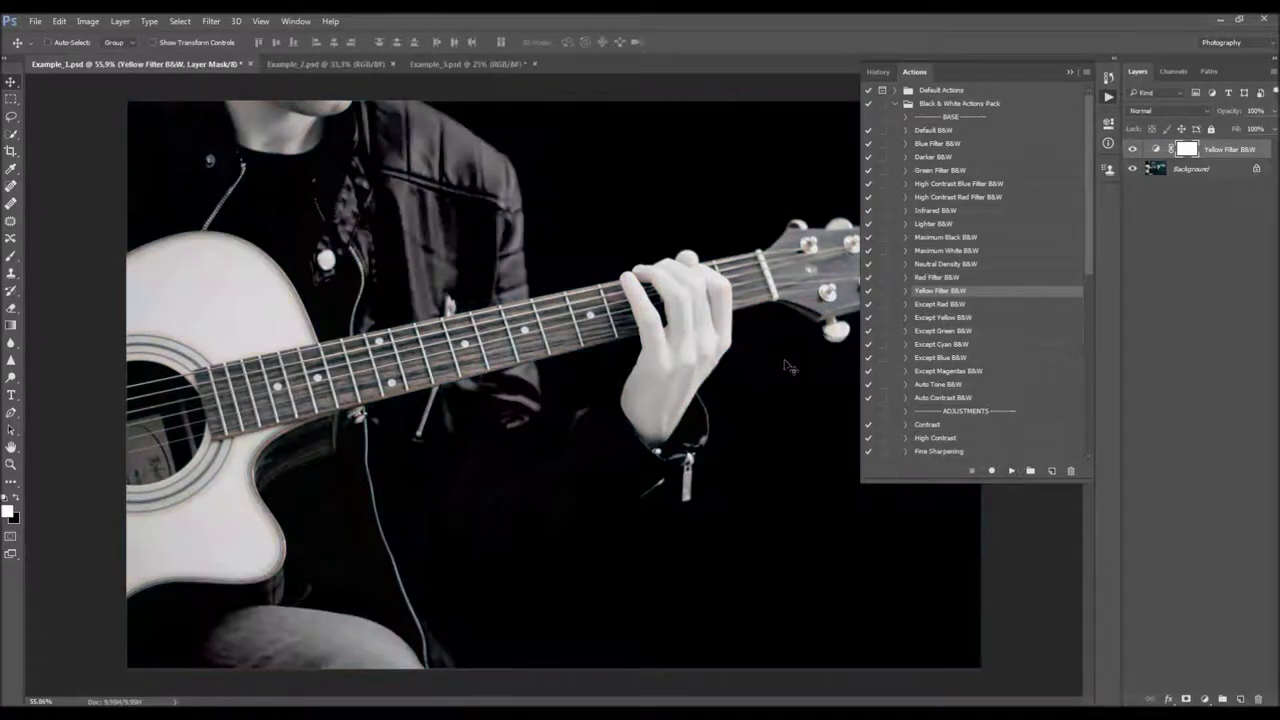
- Undo the Yellow Filter B&W action, and try the Except Red B&W action on the guitar photo and undo it
key(ctrl+z)
drag(1089, 278, 1090, 292)
click(953, 275)
click(951, 291)
click(951, 329)
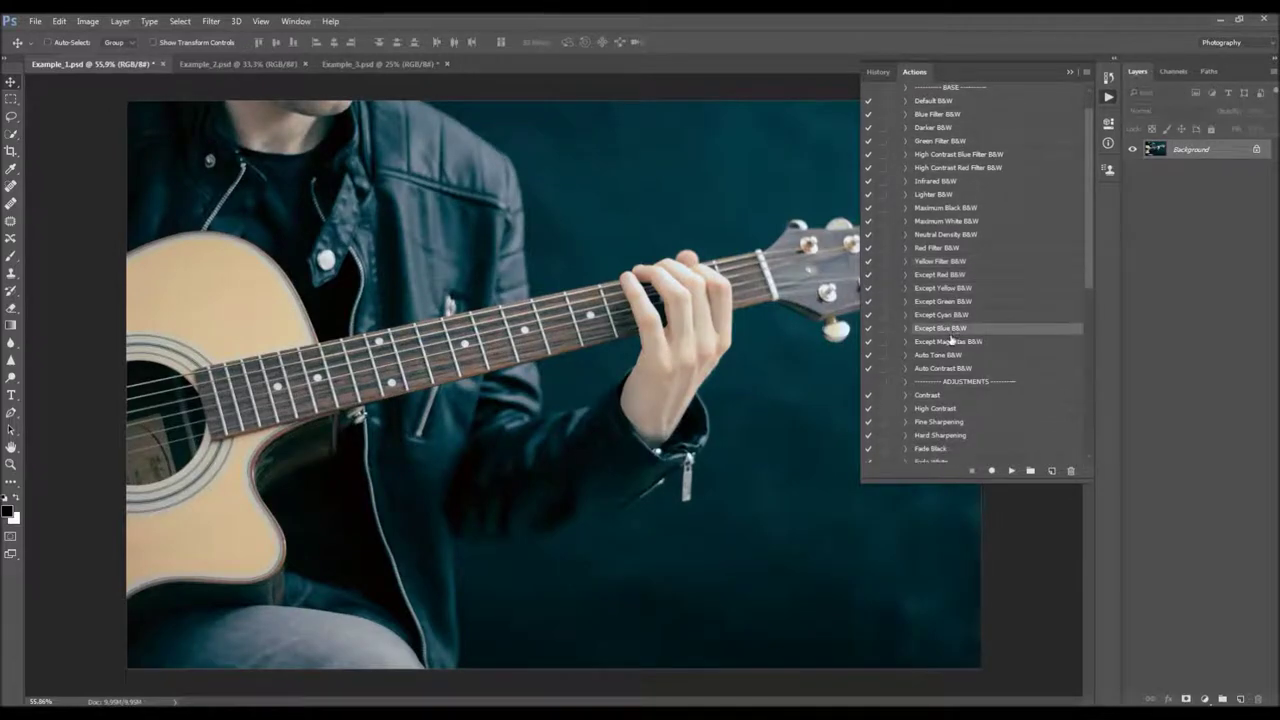
click(951, 343)
click(946, 275)
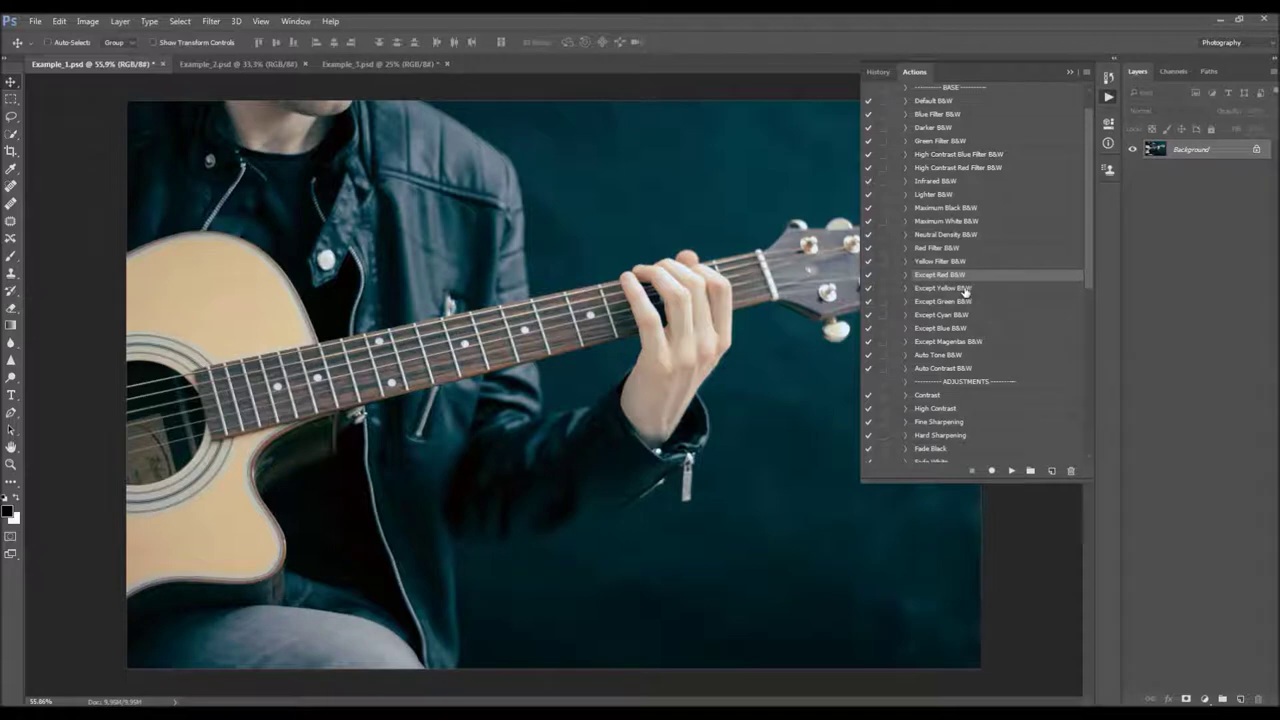
click(1011, 469)
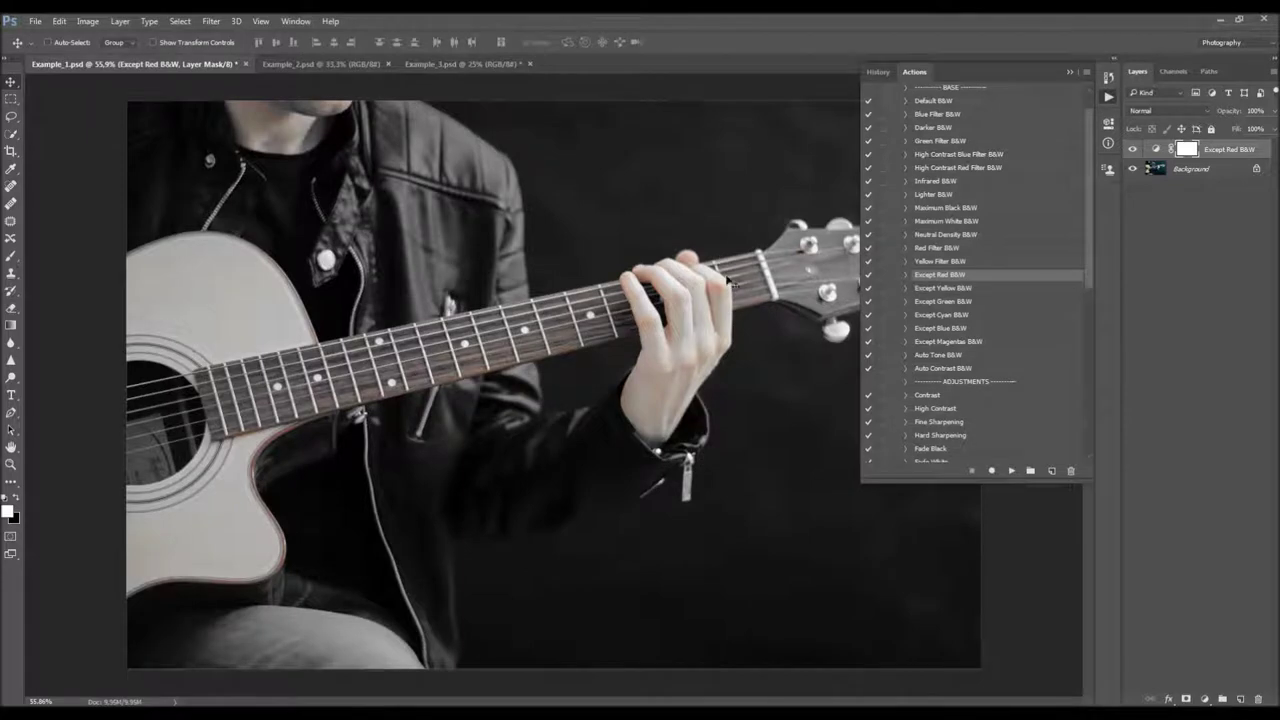
key(ctrl+z)
- Try the Except Yellow B&W action, comparing it with the original, and the Except Green B&W action, undoing each one
click(946, 288)
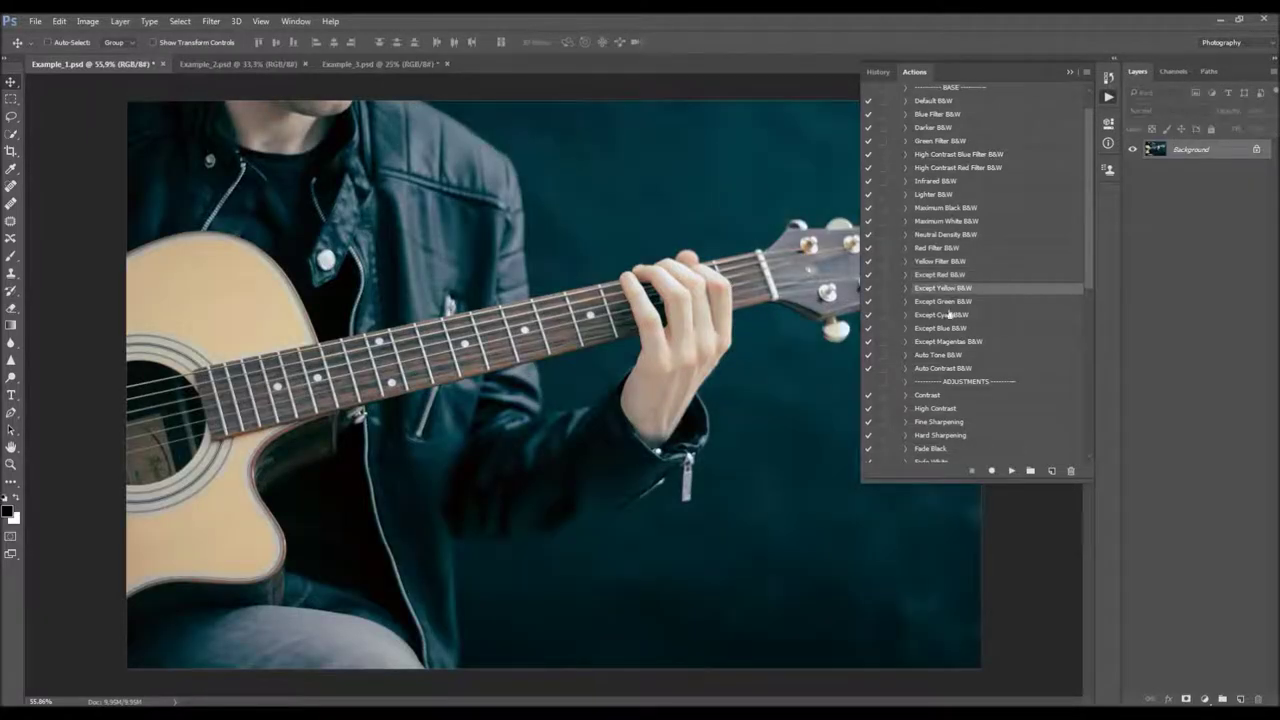
click(1011, 469)
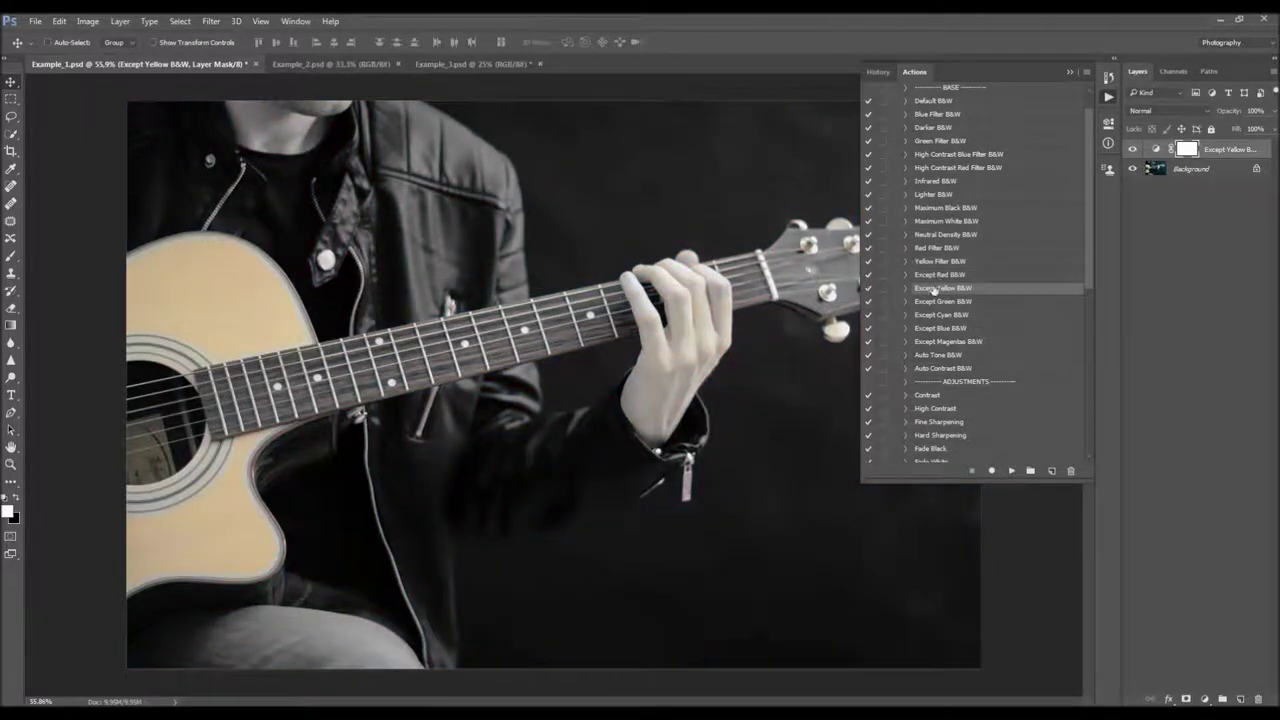
click(1131, 149)
click(1131, 149)
key(ctrl+z)
click(943, 301)
click(1011, 469)
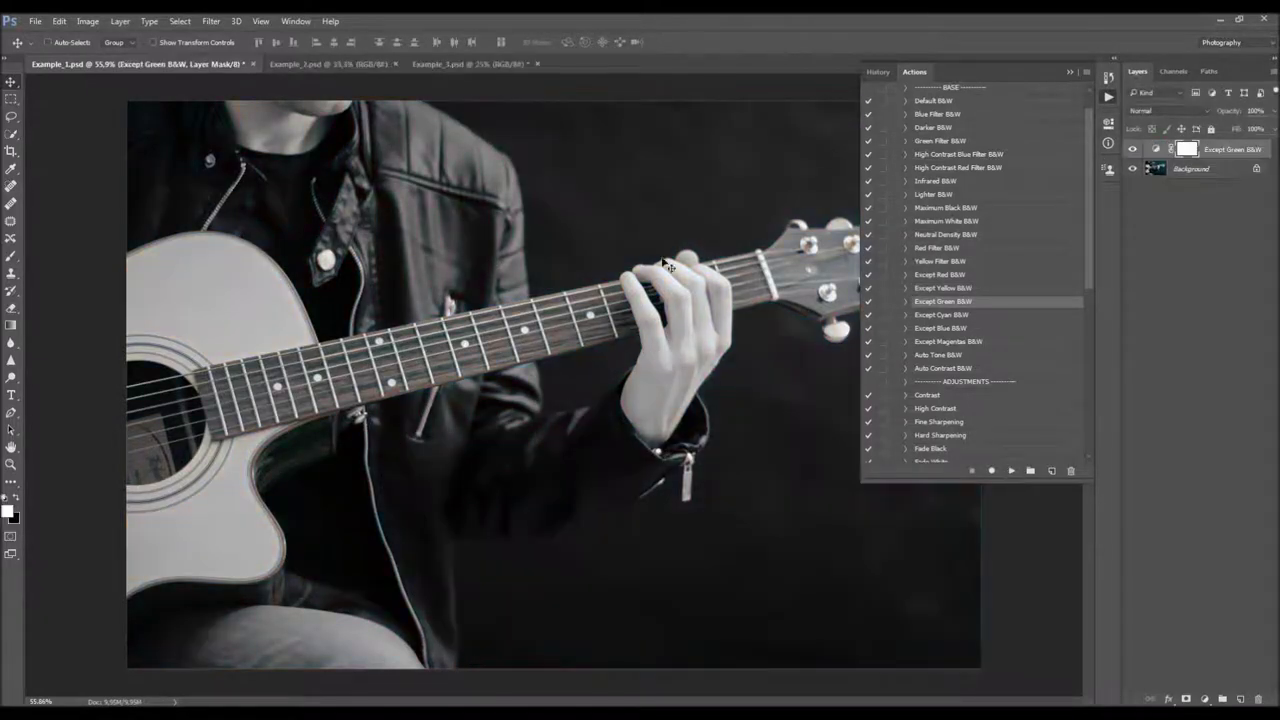
key(ctrl+z)
- Try the Except Cyan B&W and Except Blue B&W actions on the guitar photo, undoing each one
click(941, 314)
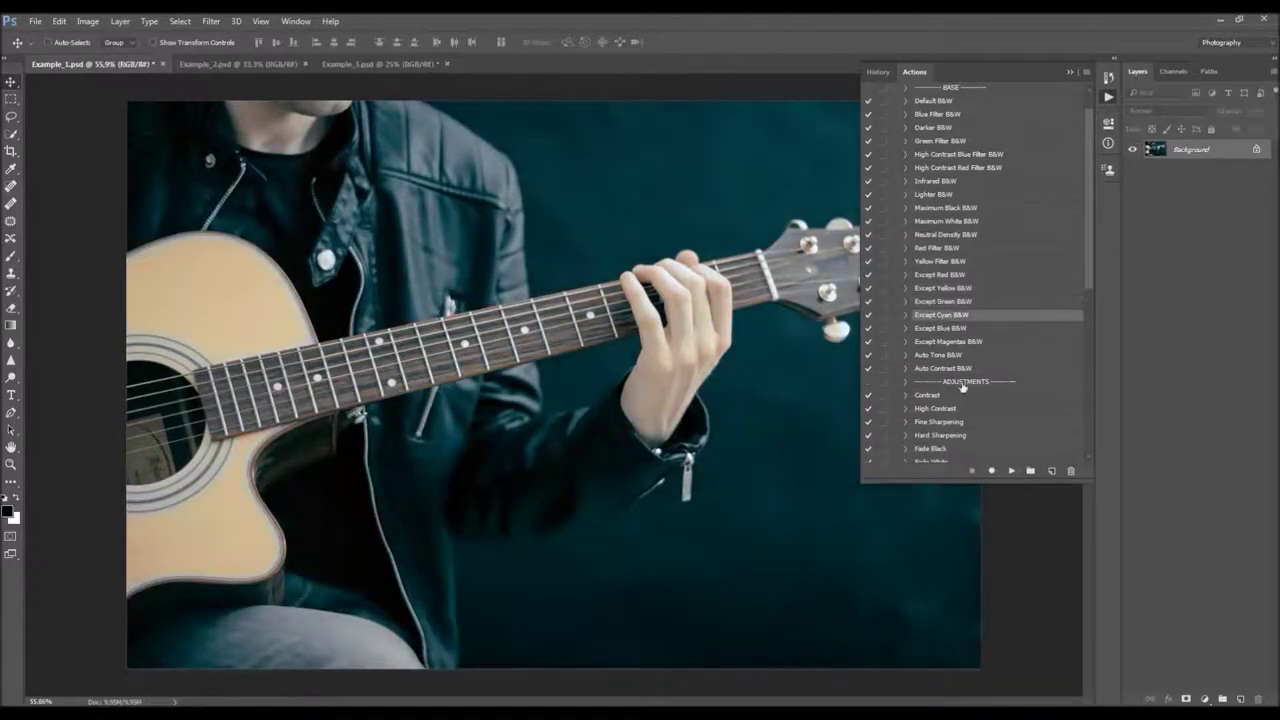
click(1011, 470)
key(ctrl+z)
click(932, 330)
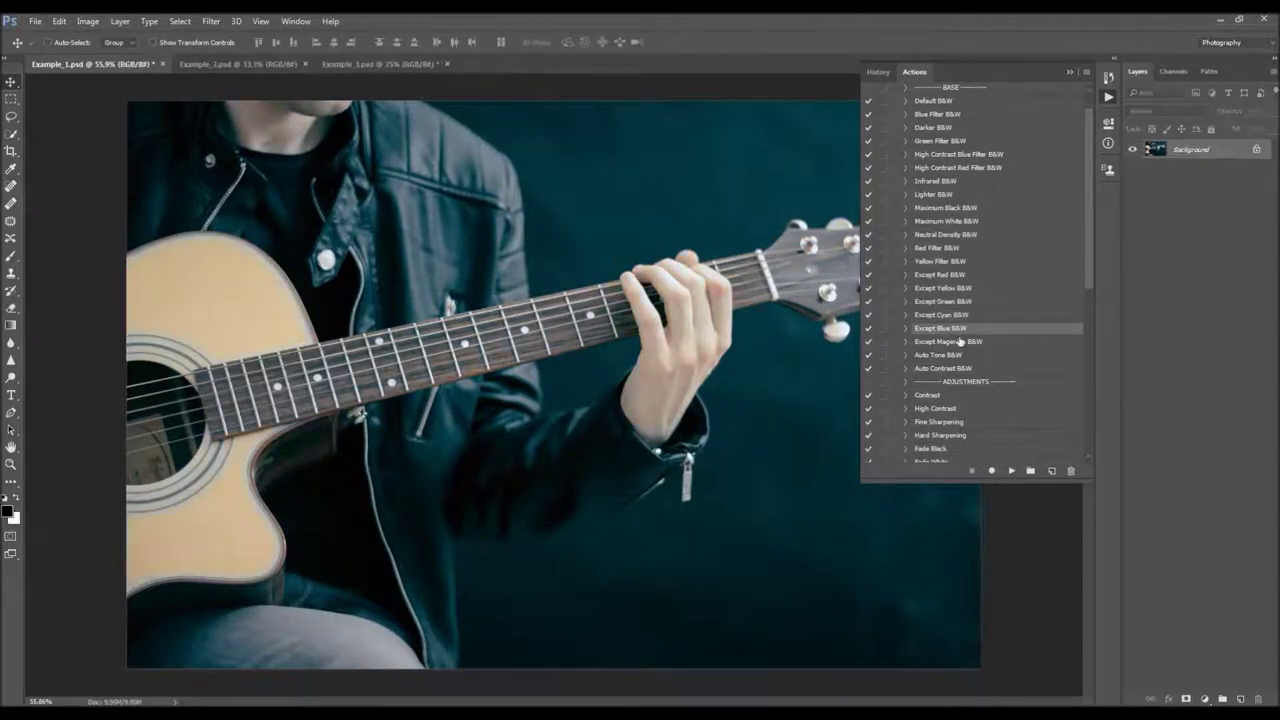
click(1013, 471)
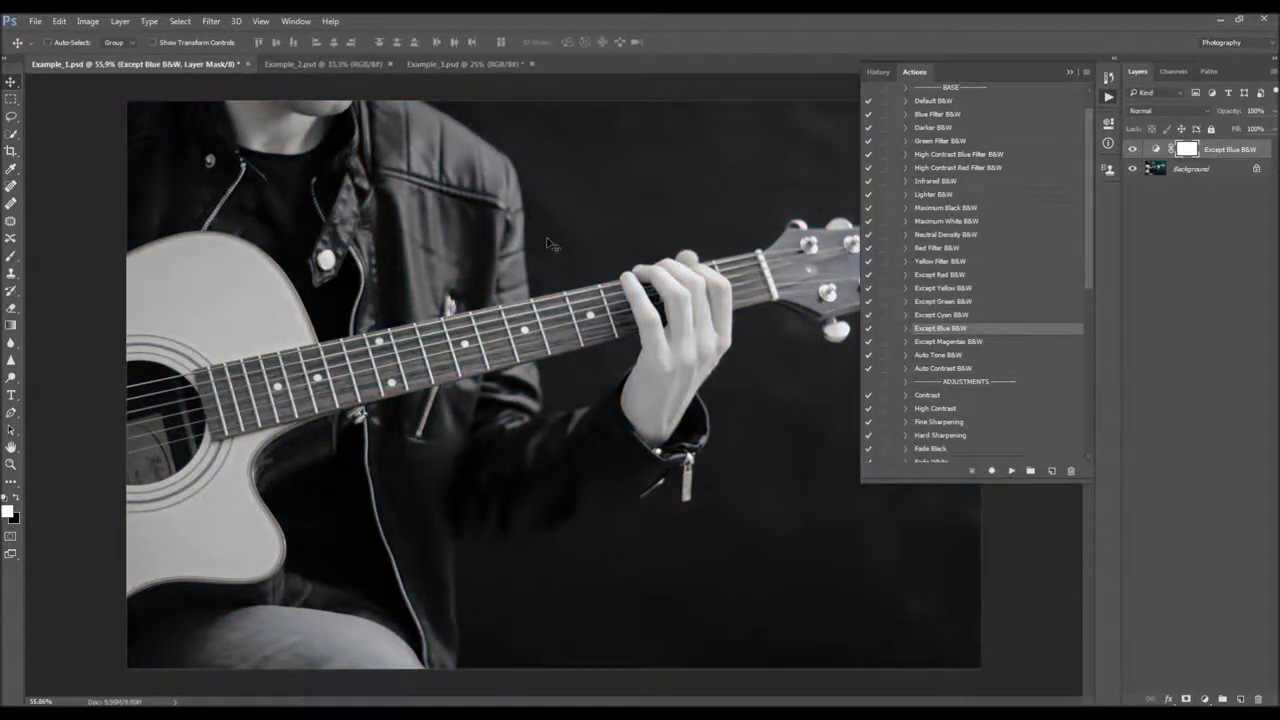
key(ctrl+z)
- Try the Except Magentas B&W and Auto Tone B&W actions on the guitar photo, undoing each one
click(986, 342)
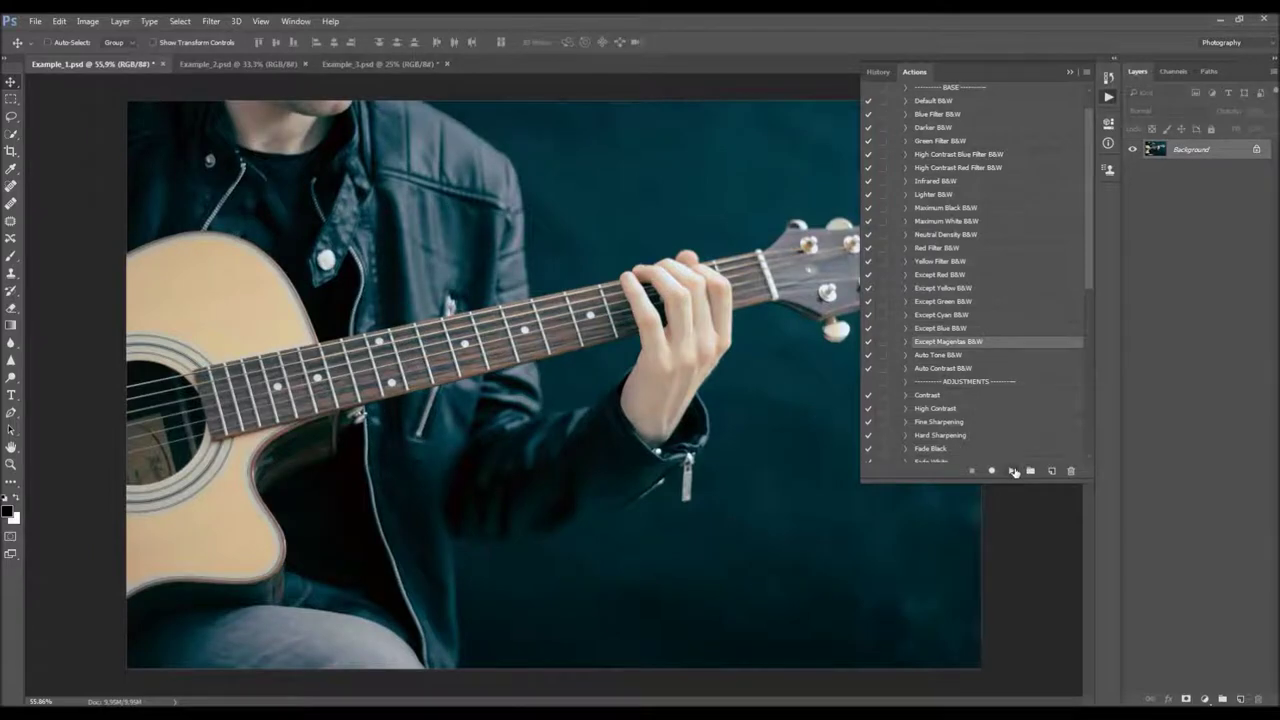
click(1011, 470)
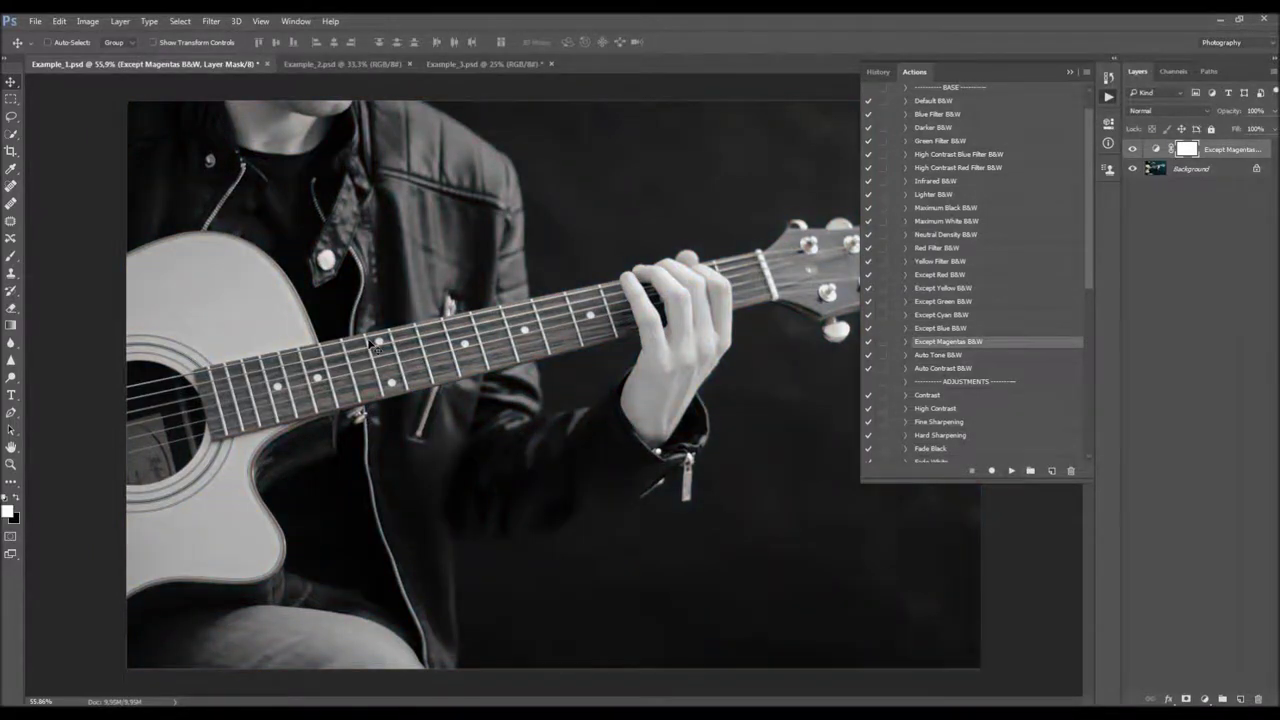
key(ctrl+z)
click(978, 358)
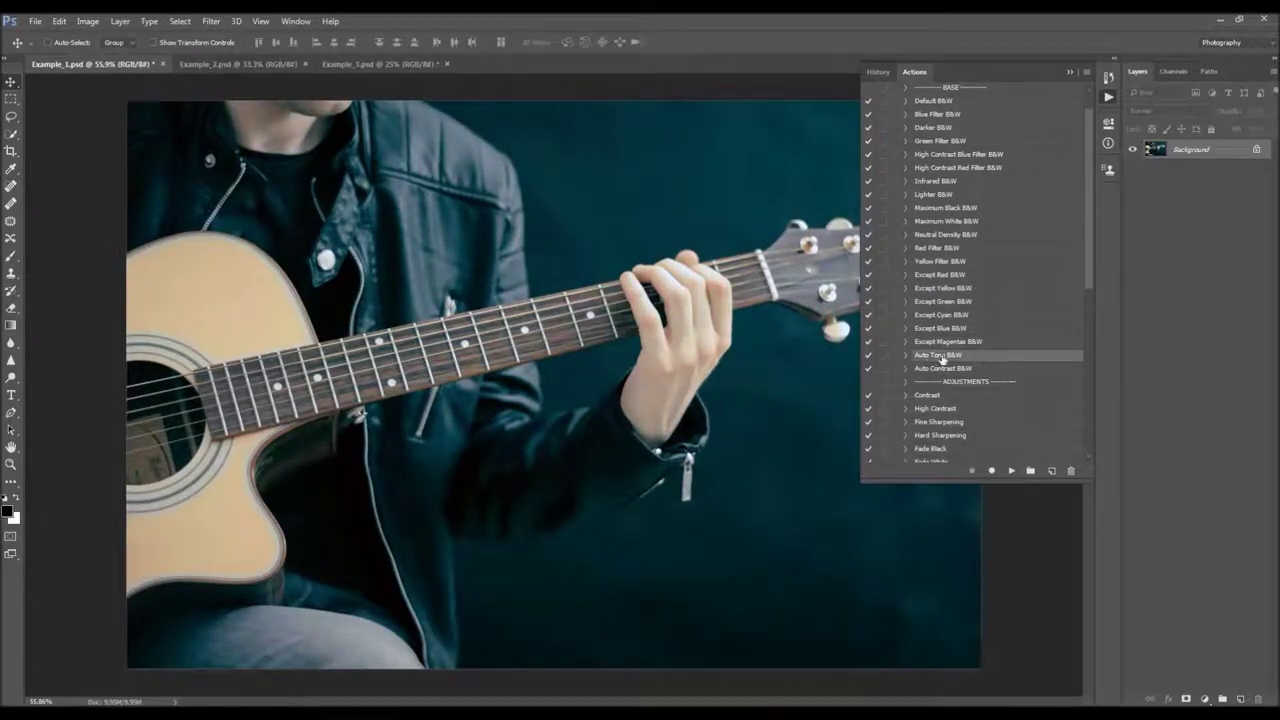
click(932, 369)
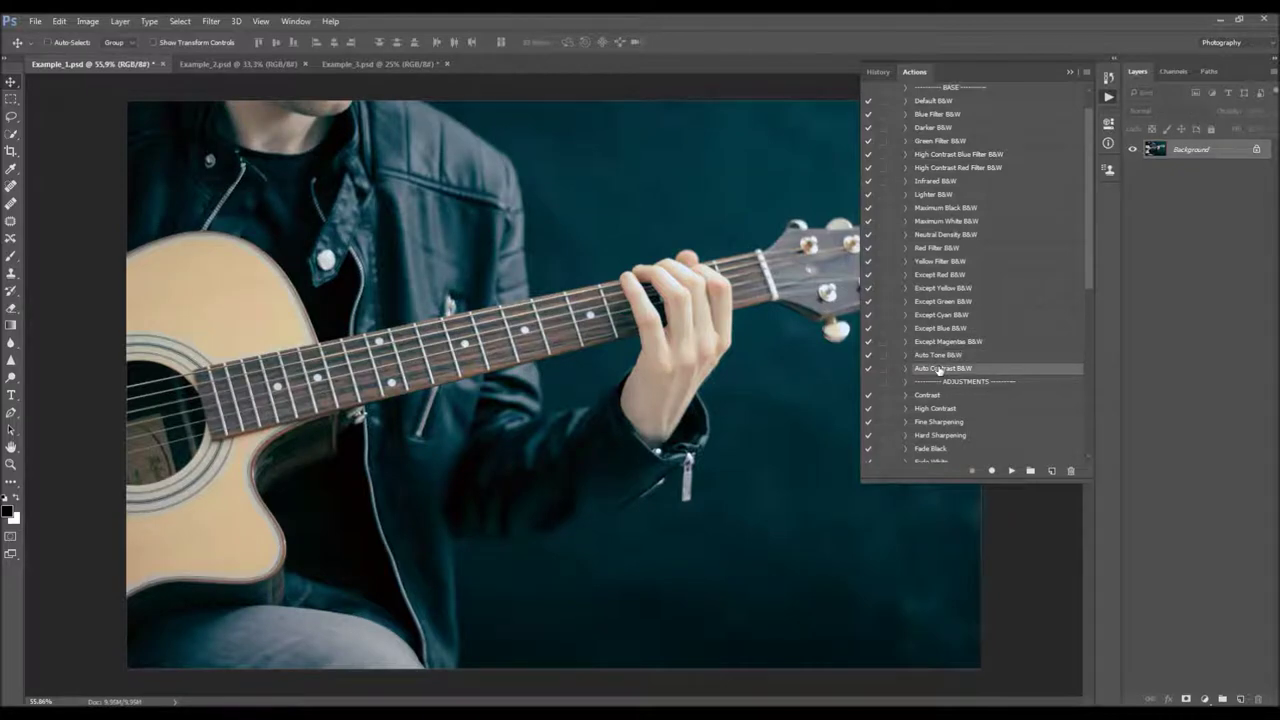
click(974, 358)
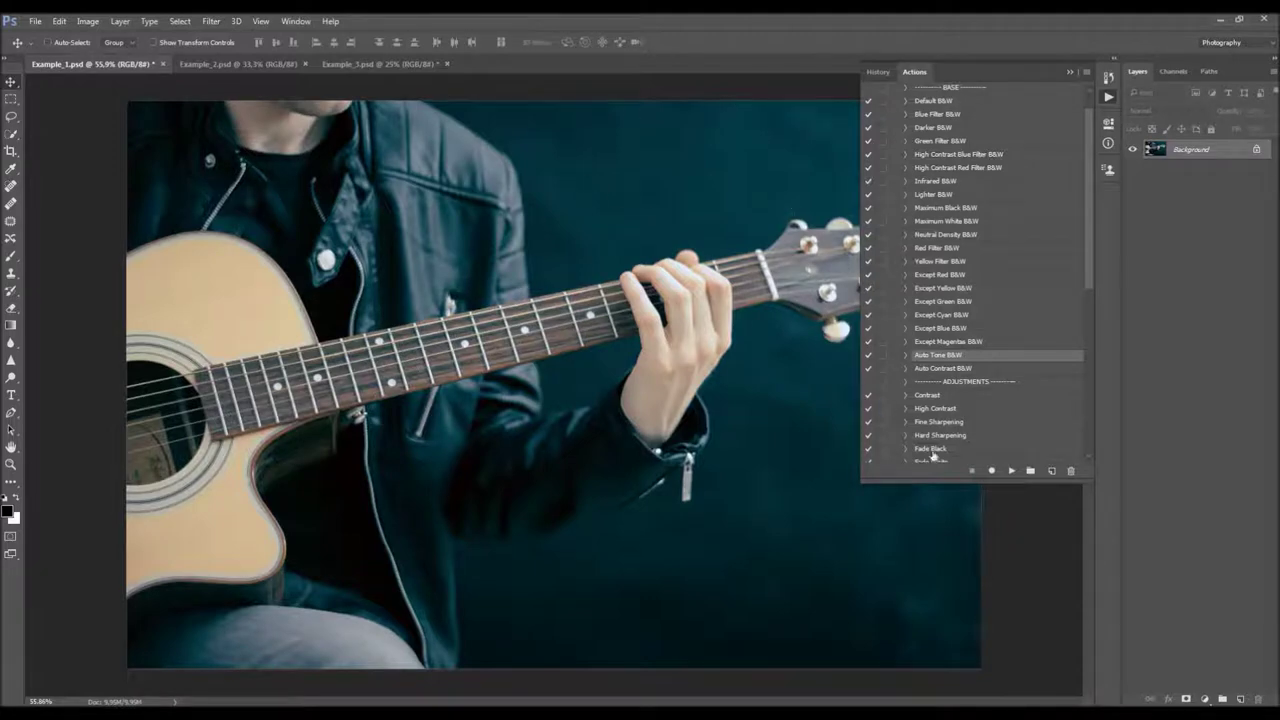
click(1012, 470)
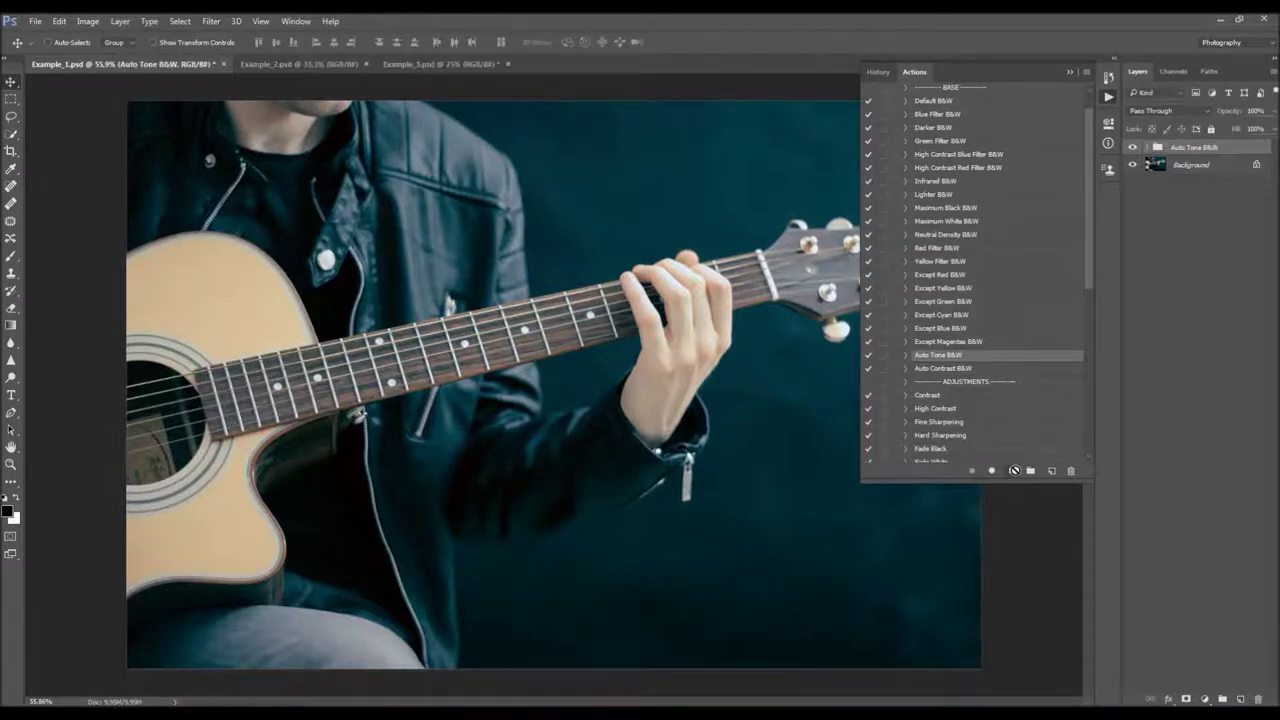
key(ctrl+alt+z)
- Try the Auto Contrast B&W action, compare the photo with its layer group hidden and shown, and delete the group
click(962, 368)
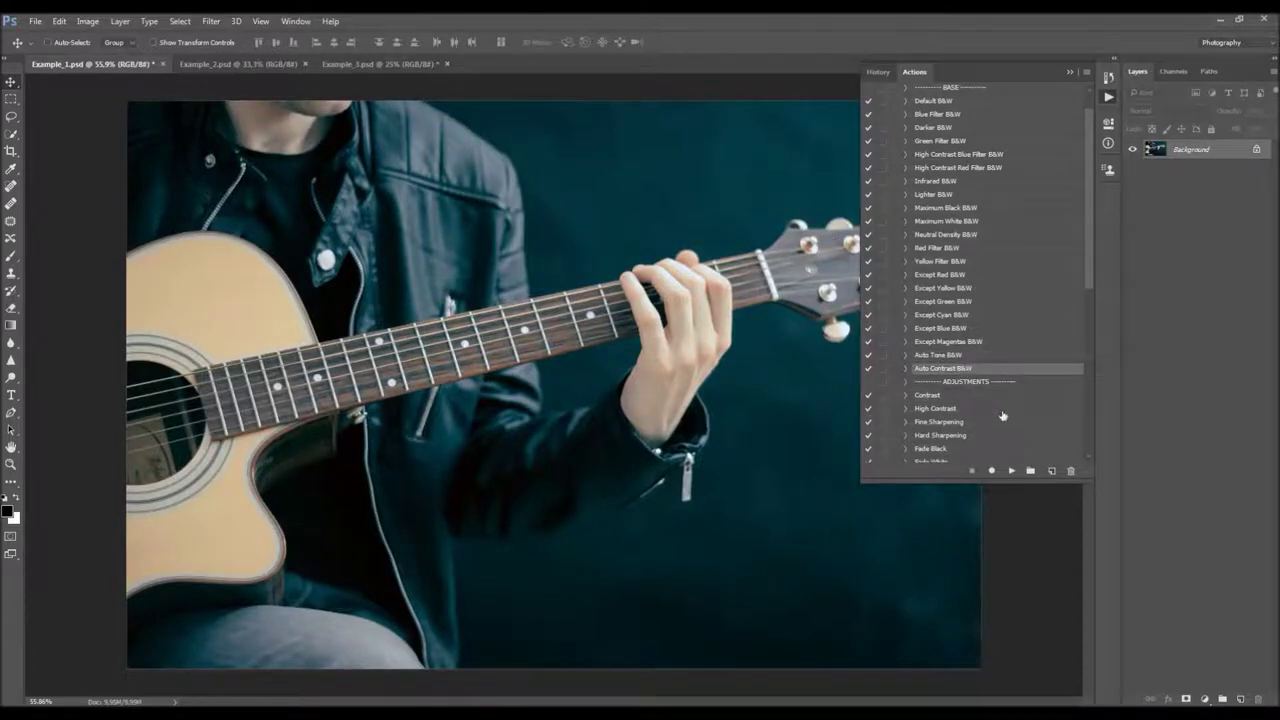
click(1011, 470)
click(1133, 149)
click(1133, 149)
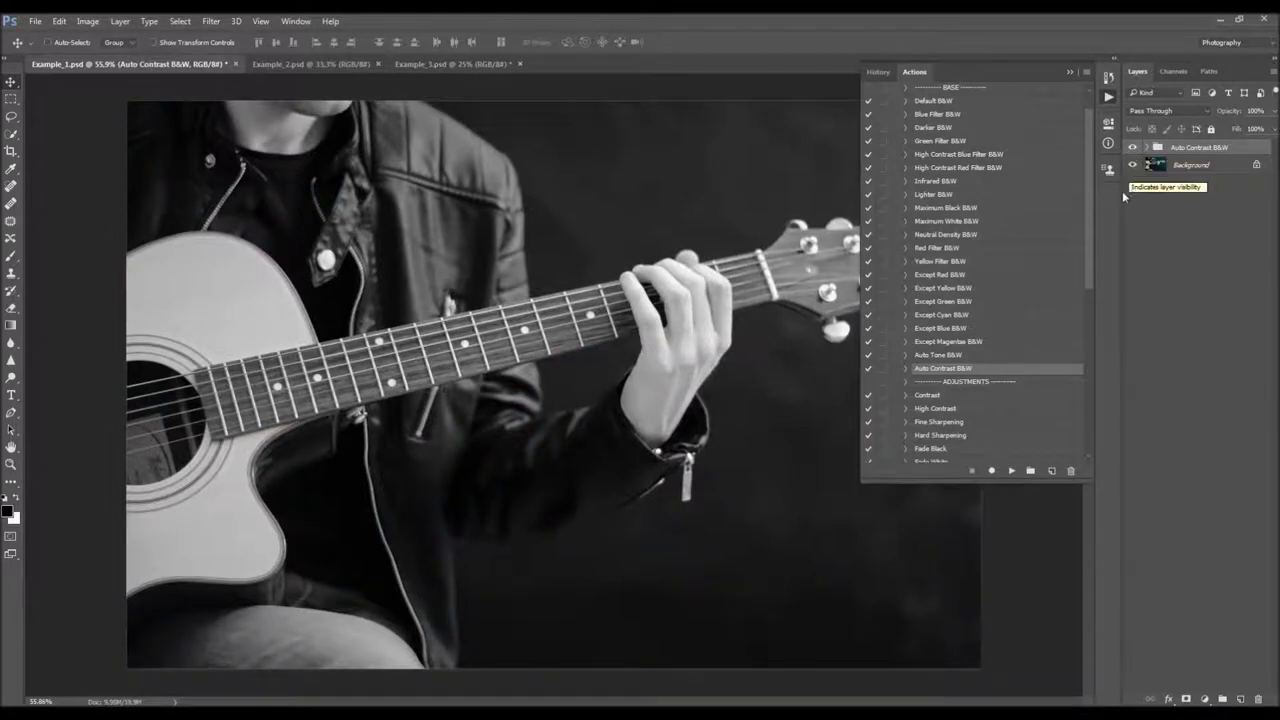
key(Delete)
- Run the Default B&W base action on the guitar photo
drag(1091, 229, 1089, 208)
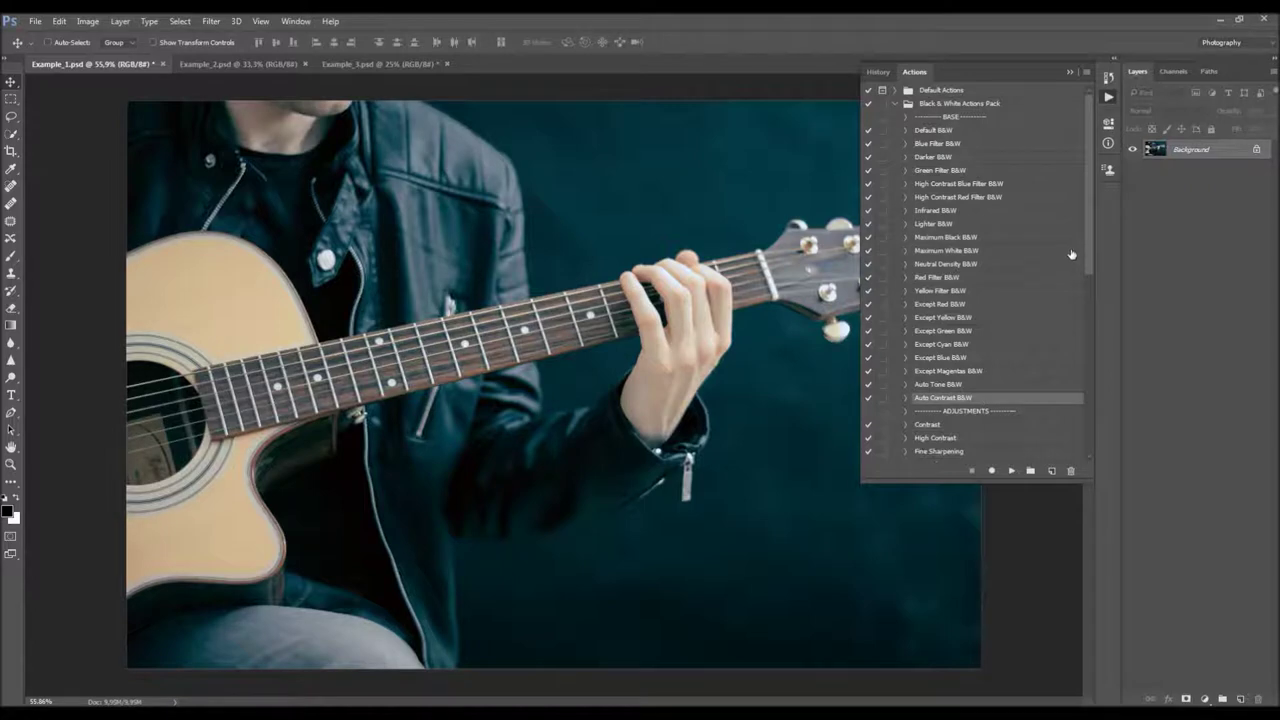
drag(1090, 259, 1098, 344)
scroll(1080, 330, up, 5)
click(970, 142)
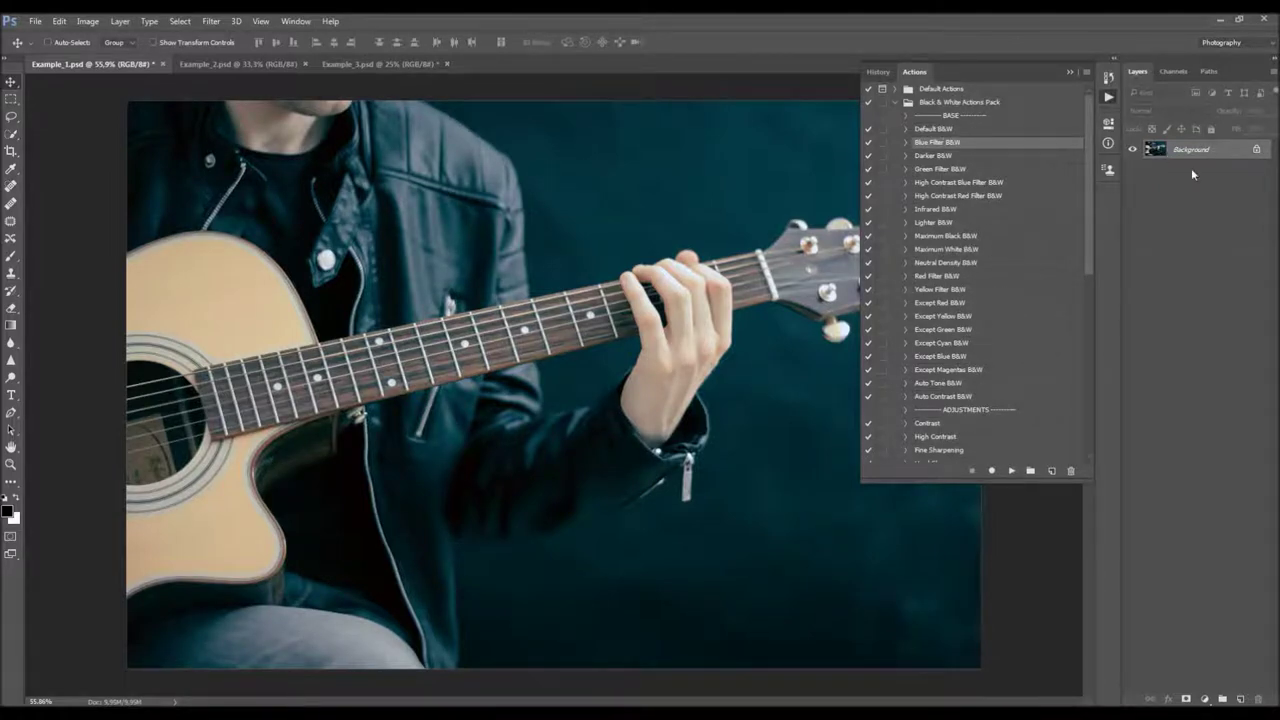
mouse_move(1087, 195)
mouse_down()
mouse_move(1087, 261)
mouse_move(1084, 196)
mouse_up()
click(948, 124)
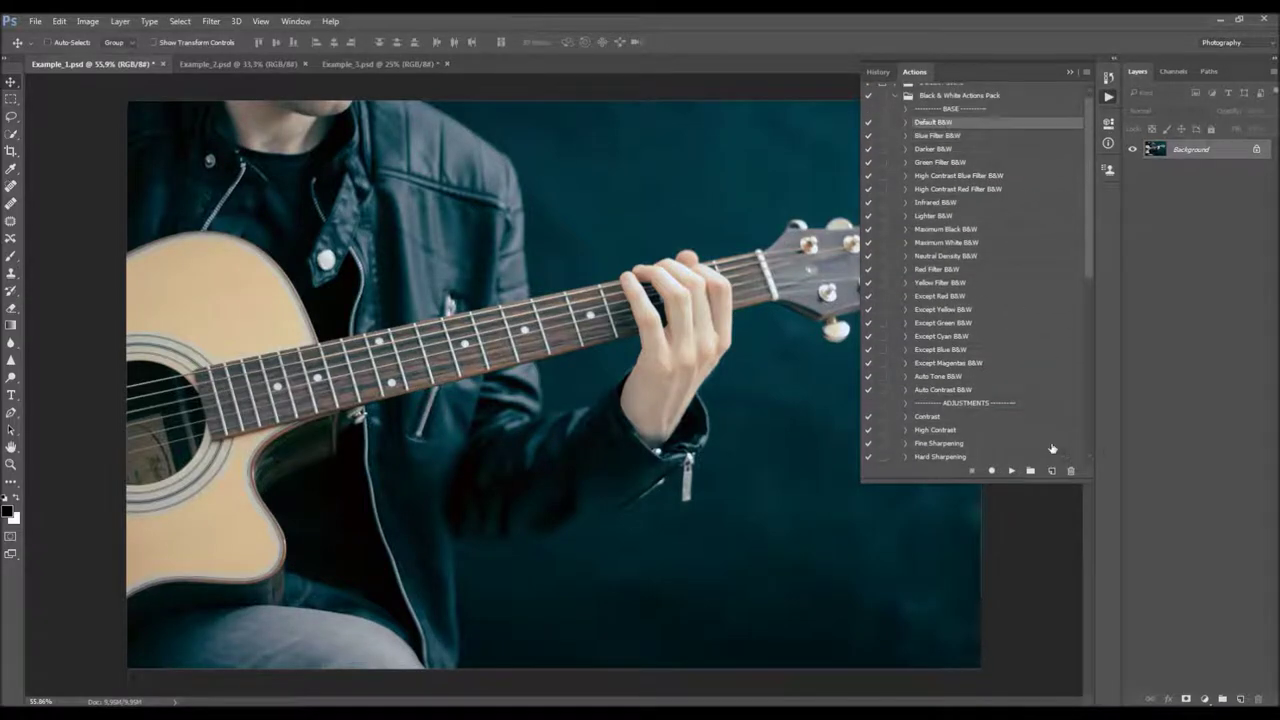
click(1011, 470)
- Try the Contrast adjustment action above the Default B&W layer, vary its layer opacity, undo that change and delete the layer
scroll(1090, 179, down, 8)
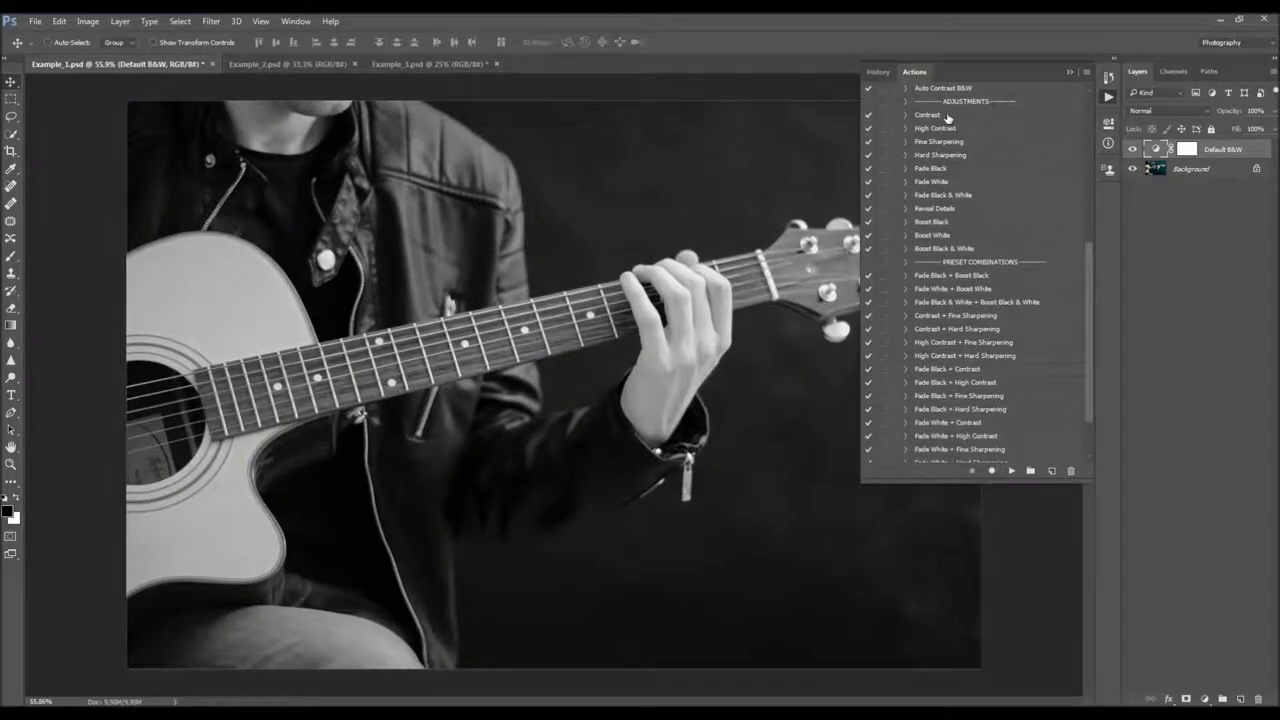
click(979, 114)
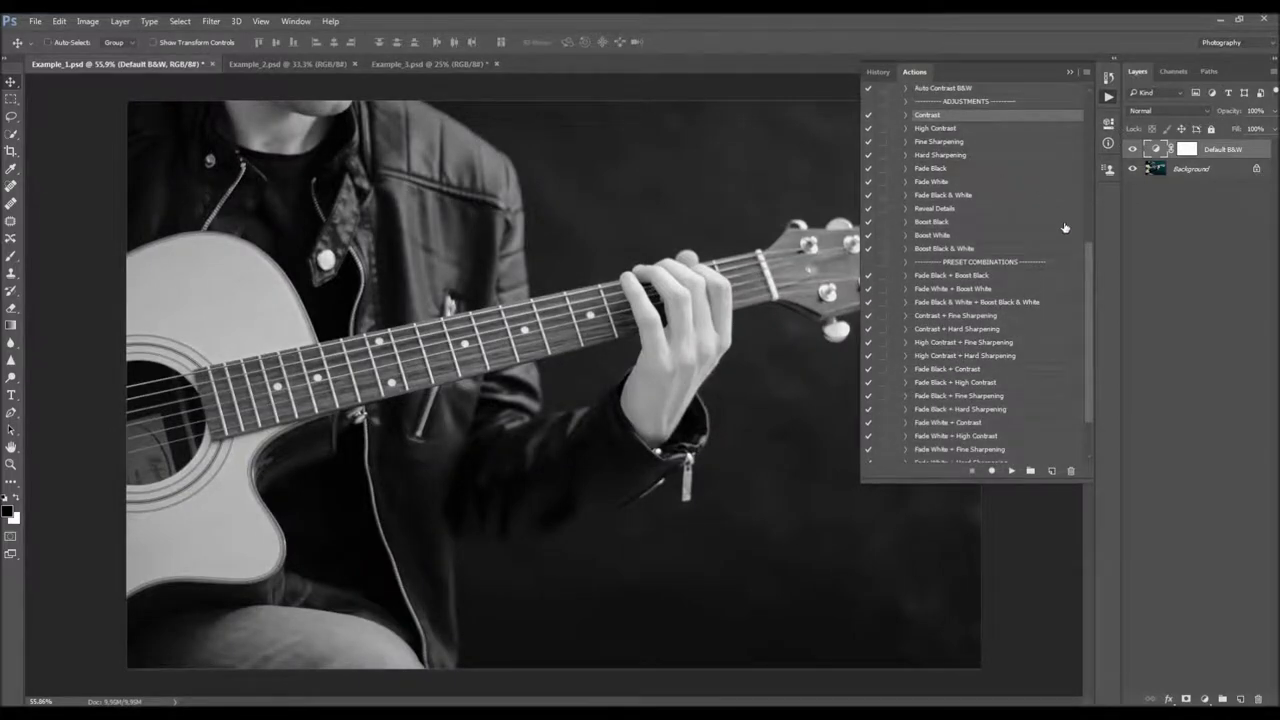
scroll(1070, 144, up, 7)
scroll(1085, 197, down, 6)
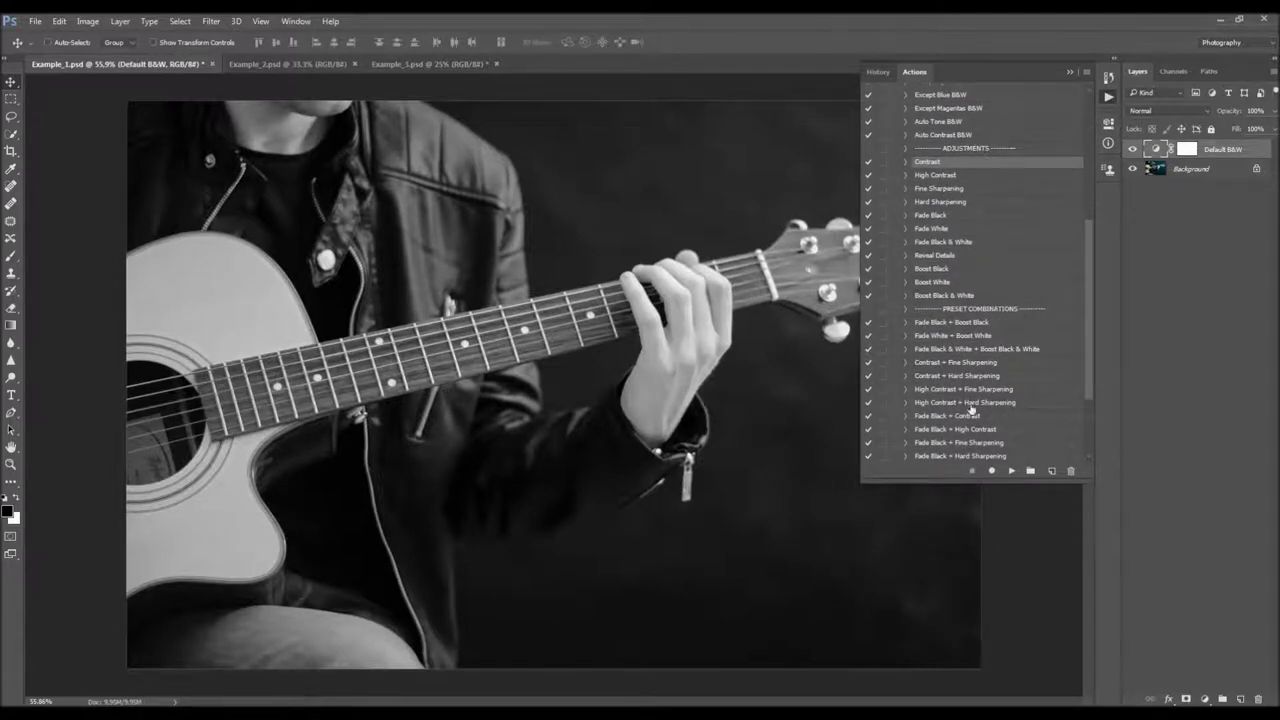
click(1011, 470)
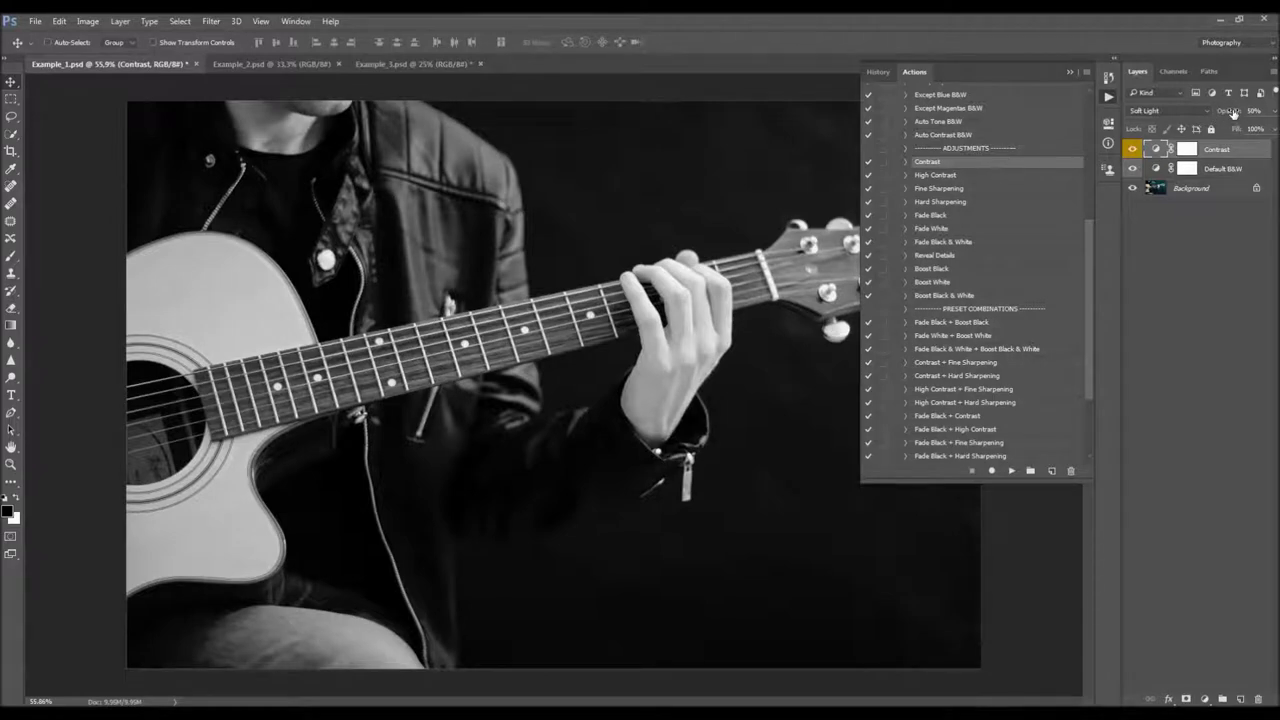
drag(1233, 112, 1141, 145)
key(ctrl+z)
key(Delete)
- Try the High Contrast adjustment action, raise its layer opacity to 100% and delete the layer
click(977, 176)
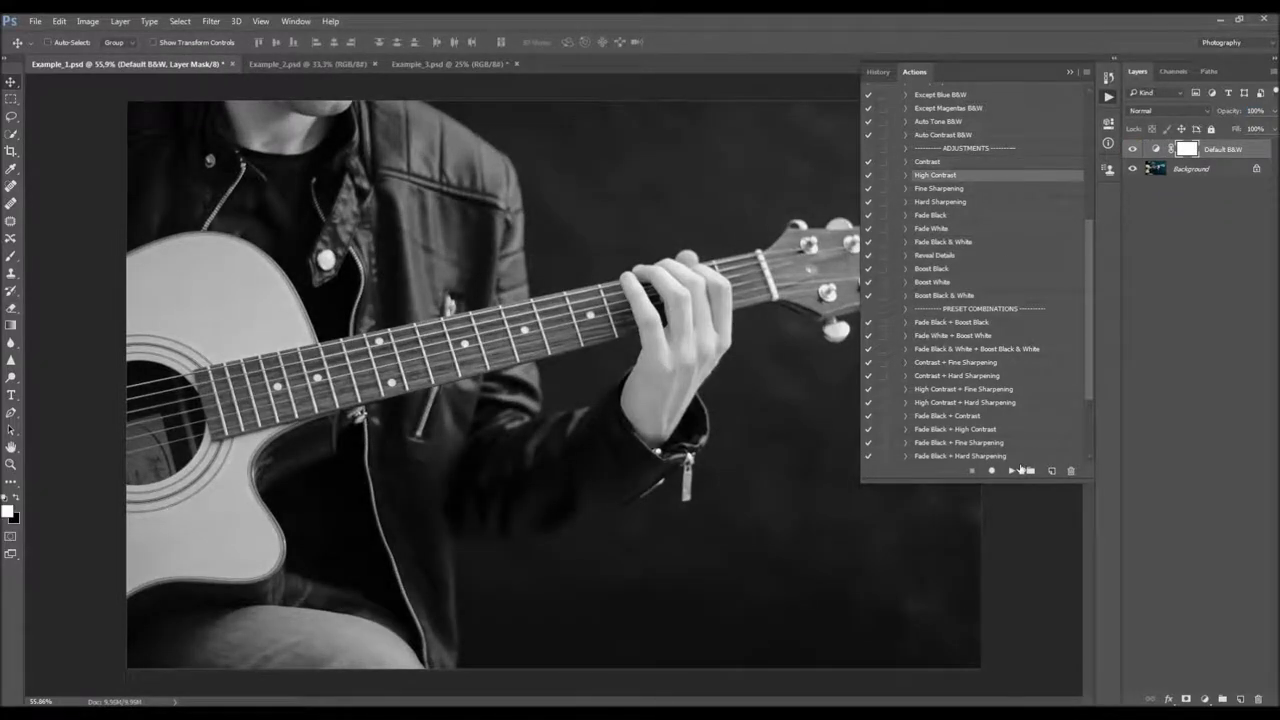
click(1018, 468)
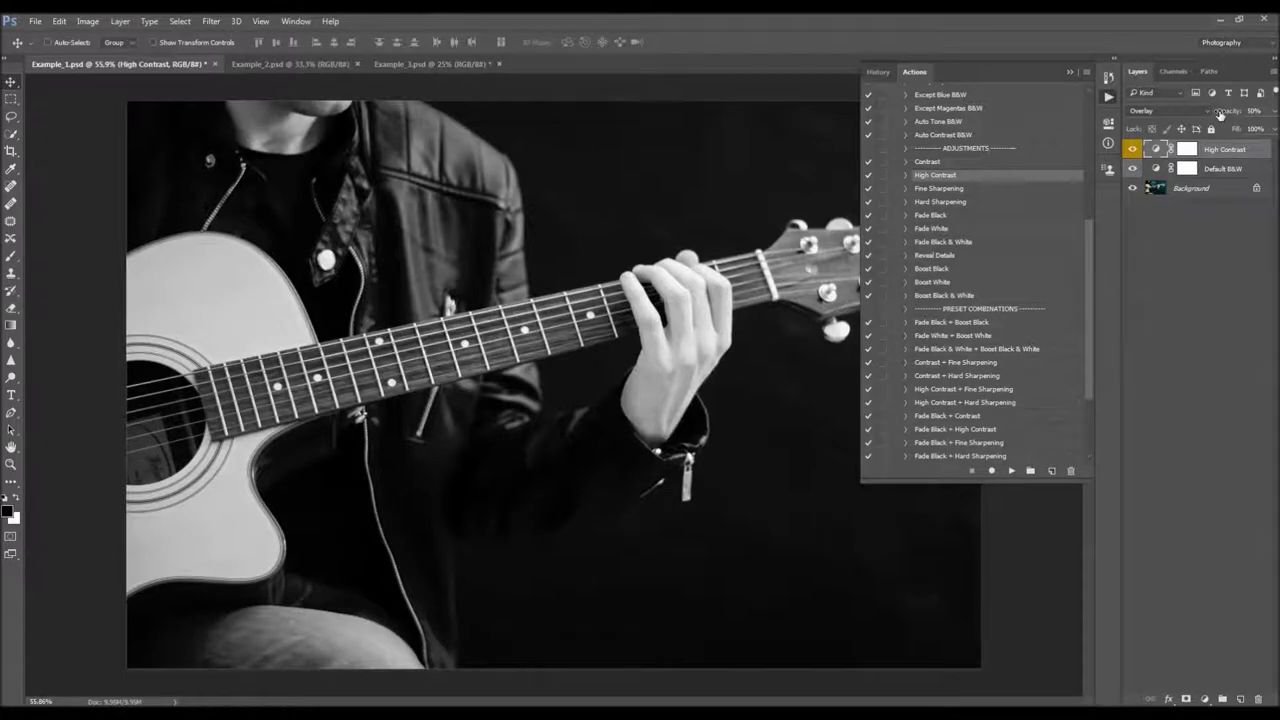
drag(1223, 114, 1264, 134)
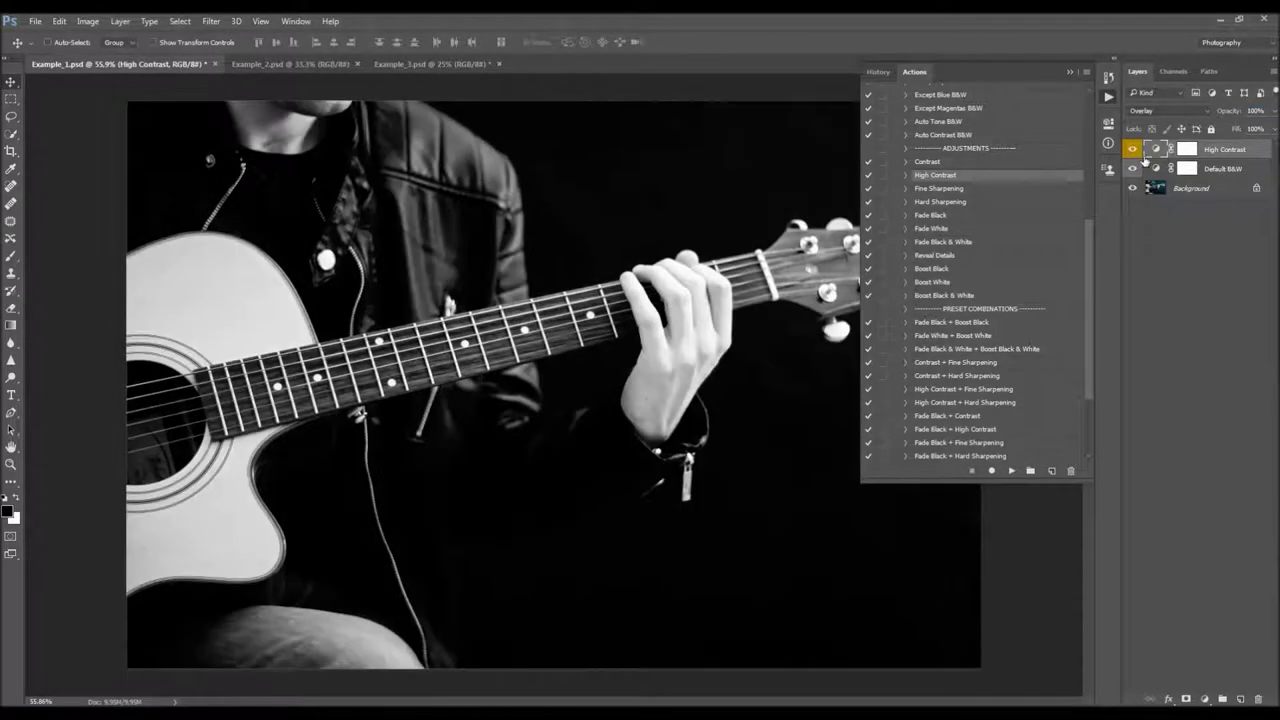
key(Delete)
- Try the Fine Sharpening adjustment action, vary its layer opacity and delete the layer
click(953, 189)
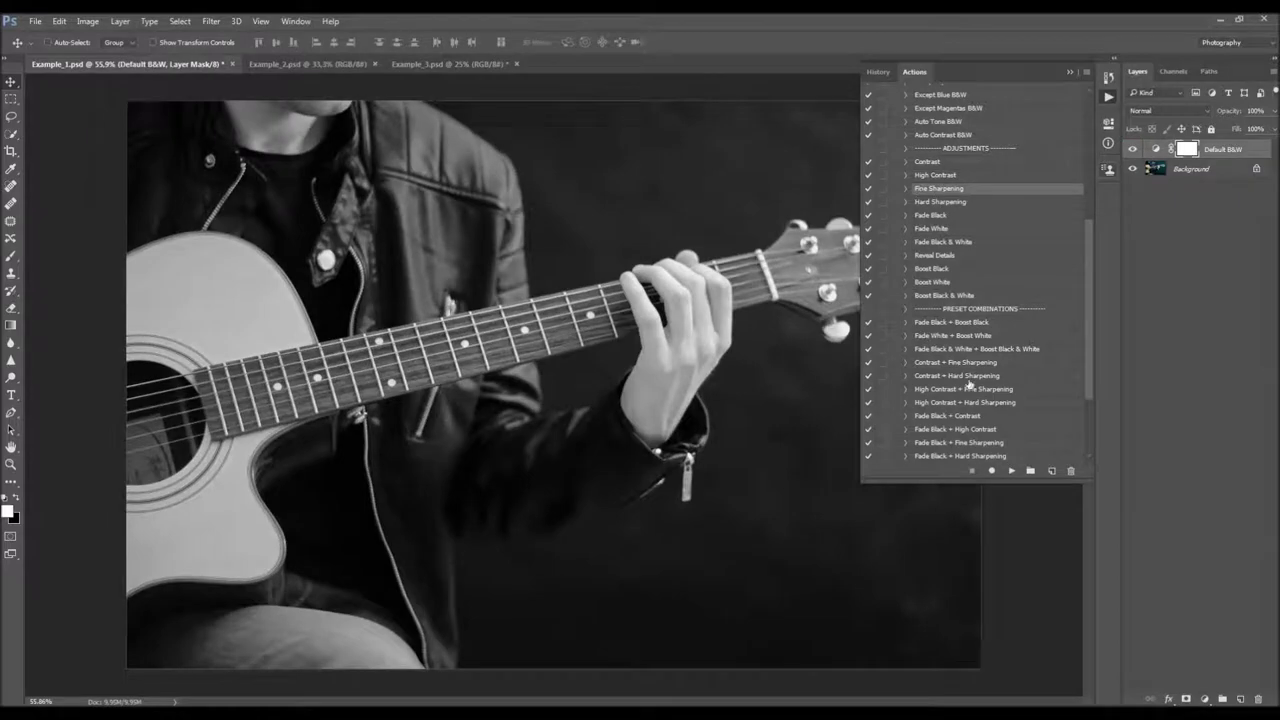
click(1012, 471)
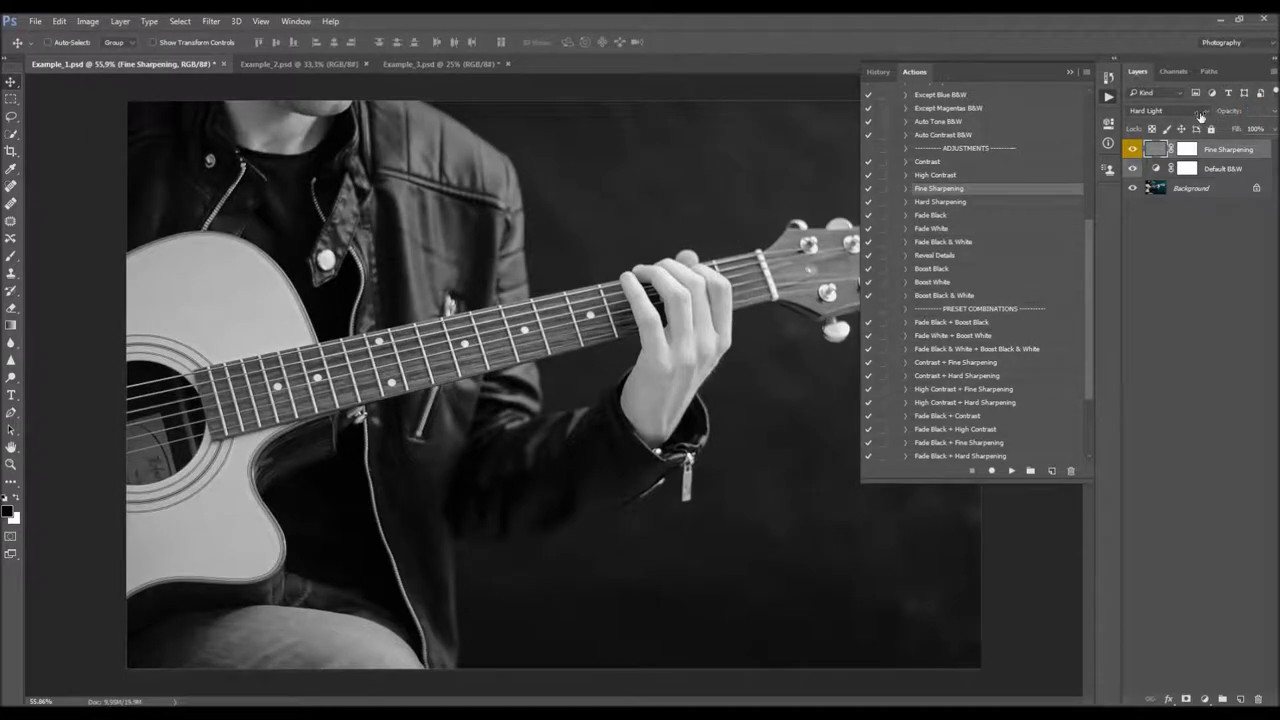
drag(1201, 116, 1279, 115)
key(Delete)
- Run the Hard Sharpening adjustment action and compare the photo with its layer hidden and shown
click(974, 204)
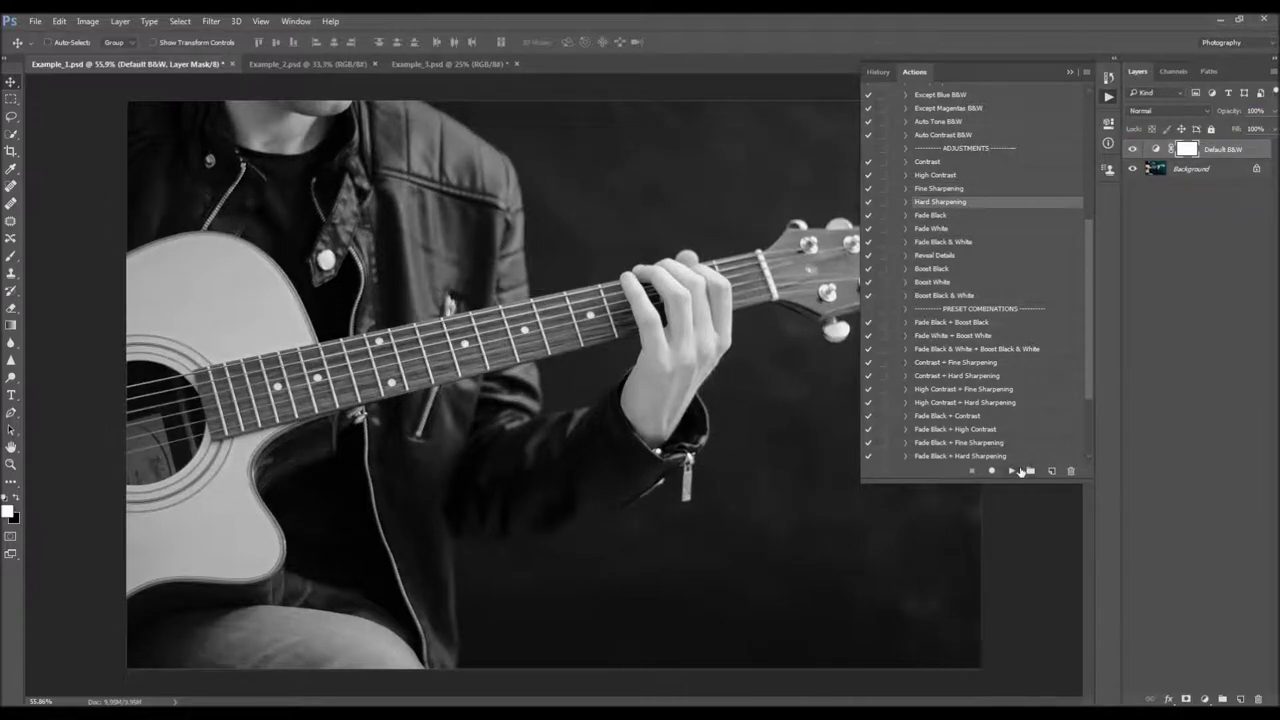
click(1017, 470)
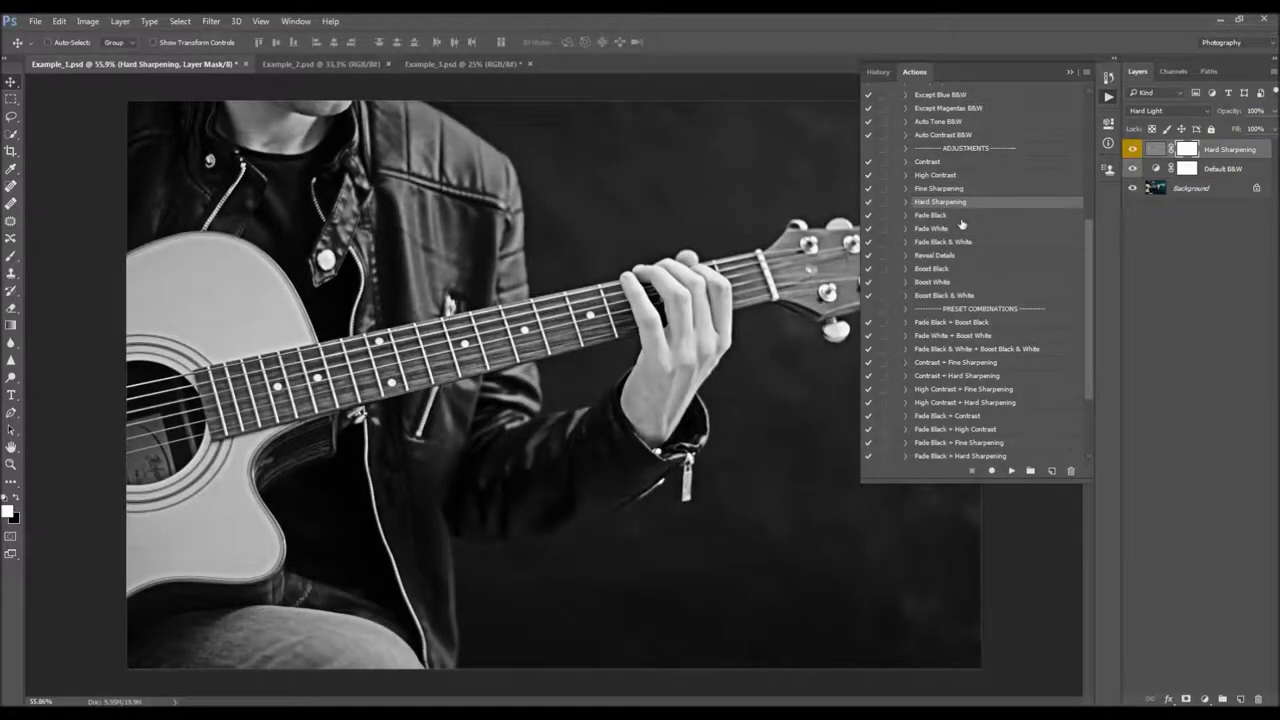
click(1134, 151)
click(1134, 151)
click(1129, 149)
click(1131, 149)
- Try the Fine Sharpening action on top of the Hard Sharpening layer, and delete both sharpening layers
click(950, 188)
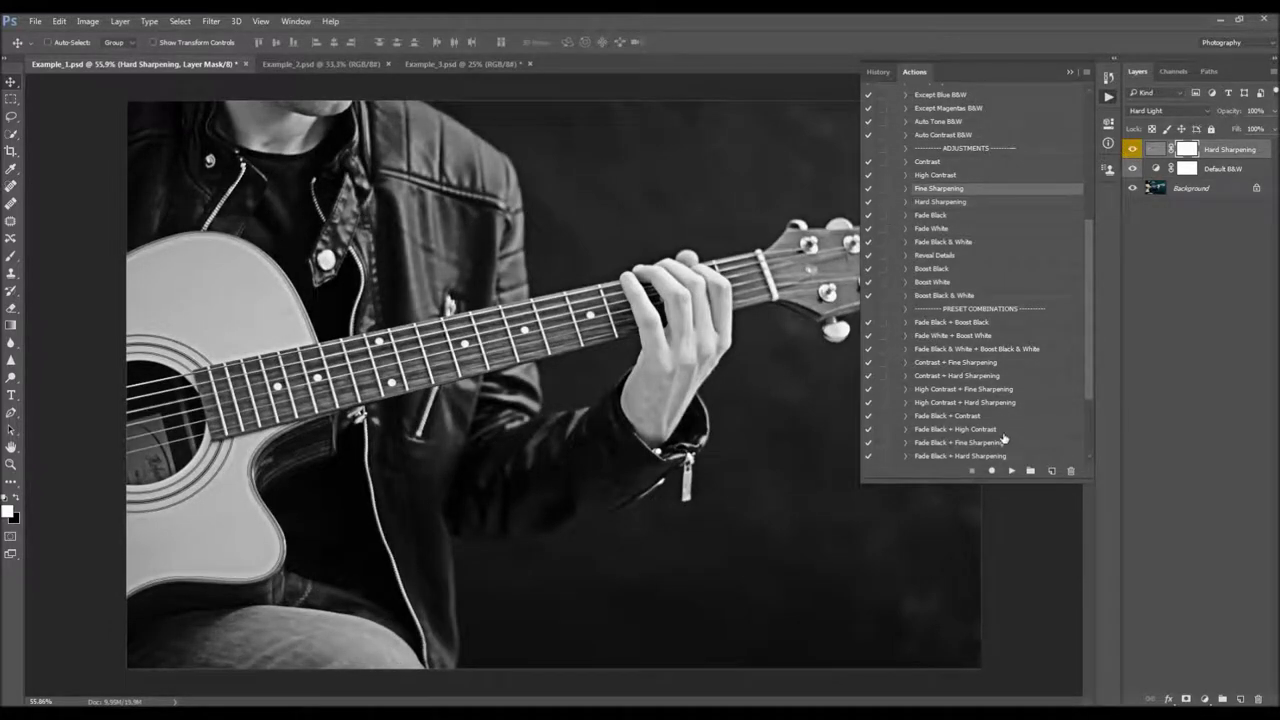
click(1010, 470)
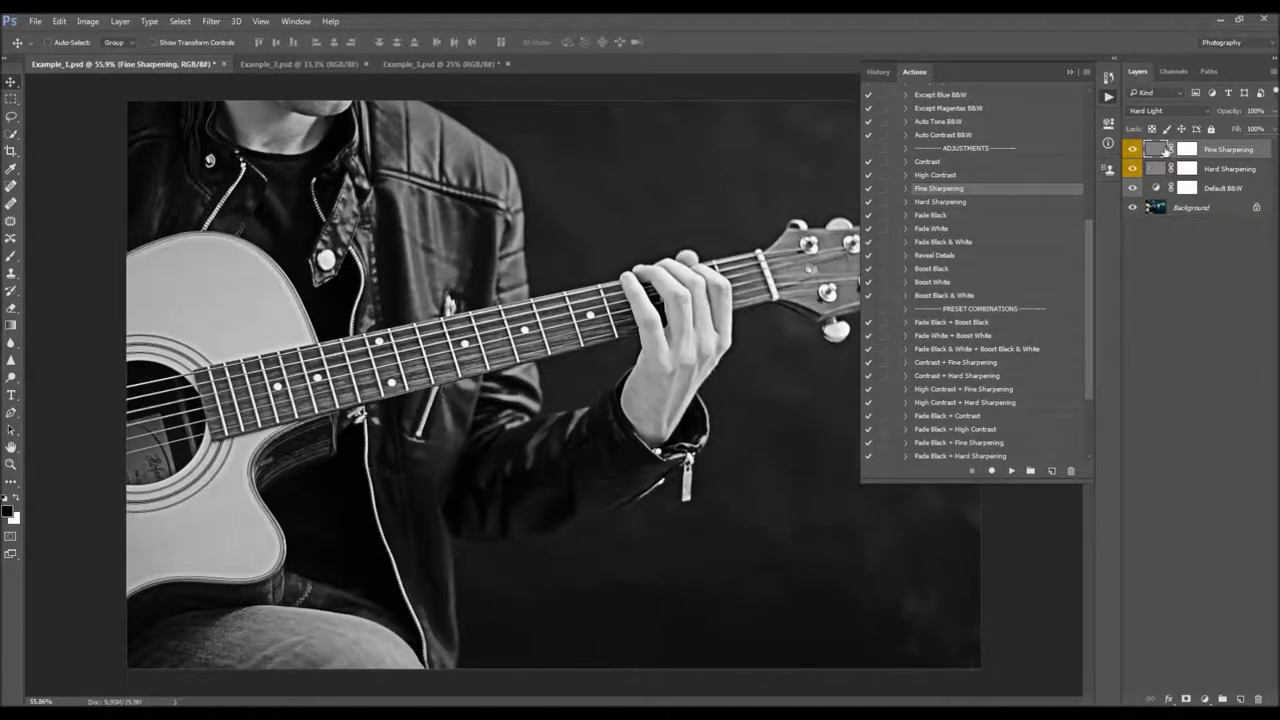
key(Delete)
mouse_move(1240, 117)
mouse_down()
mouse_move(1097, 125)
mouse_move(1276, 127)
mouse_move(1229, 122)
mouse_up()
key(Delete)
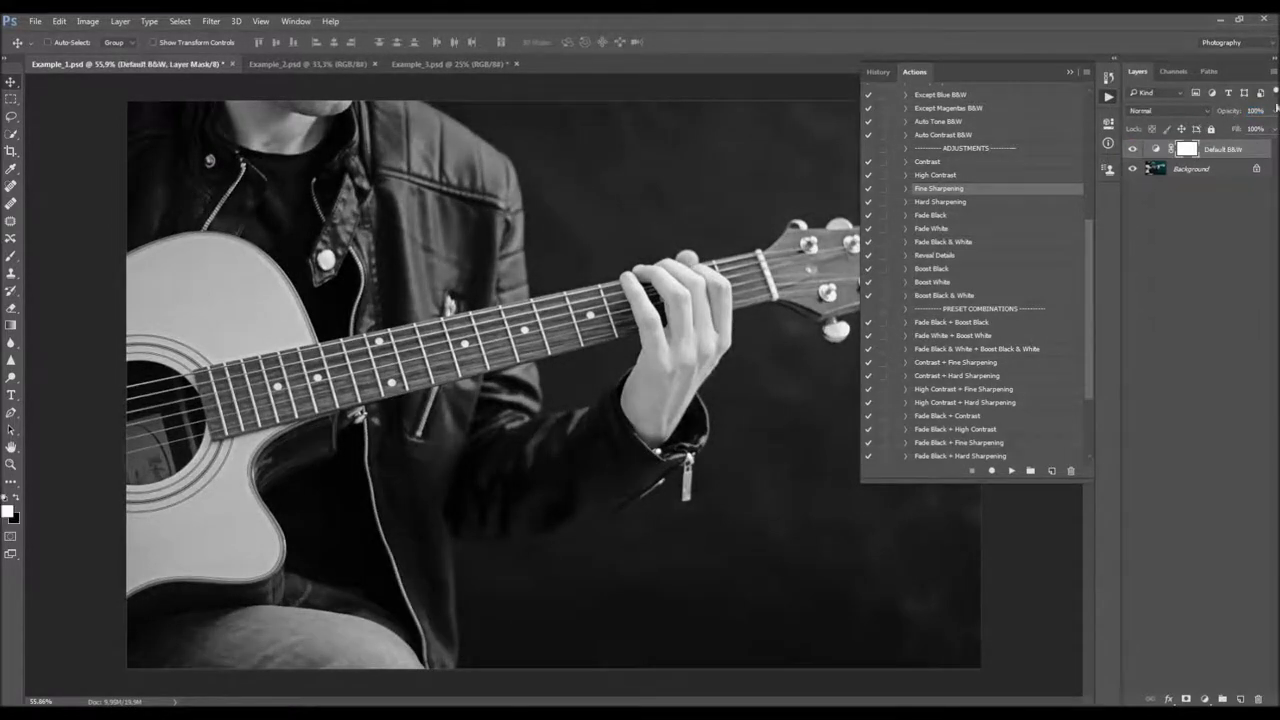
- Try the Fade Black adjustment action, adjust its Levels output shadows and layer opacity, and delete the layer
click(945, 216)
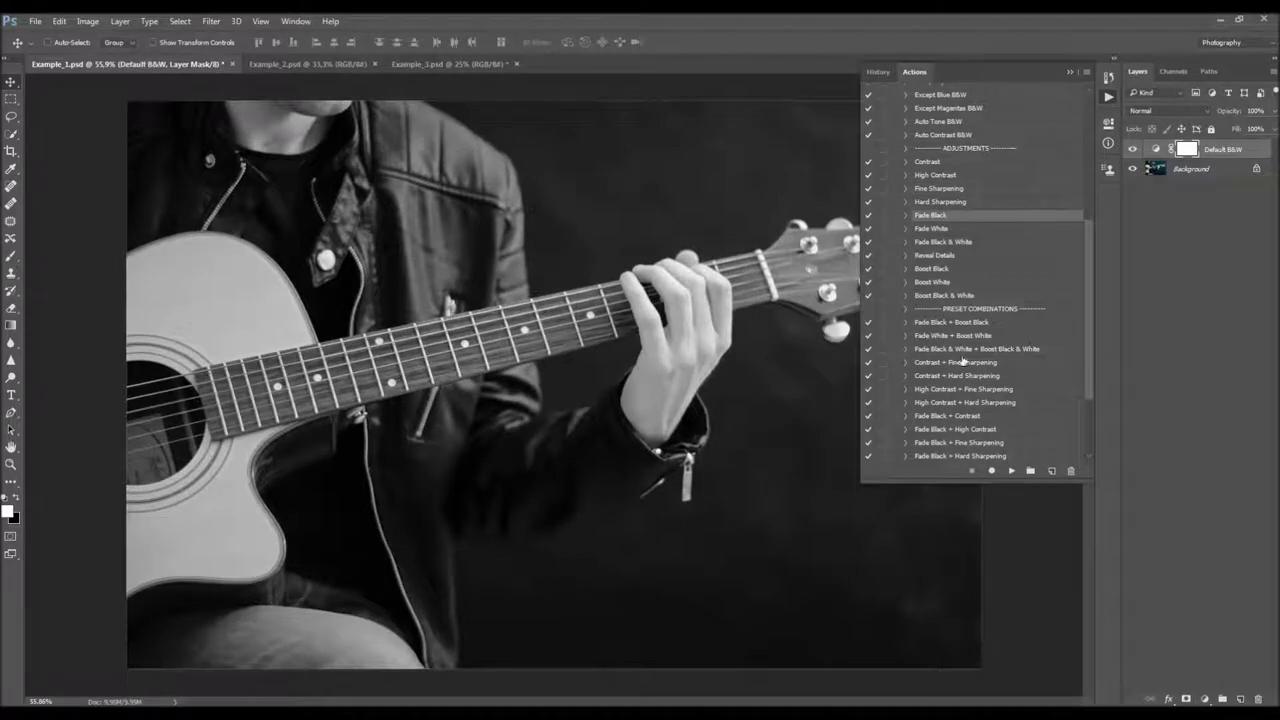
click(1011, 471)
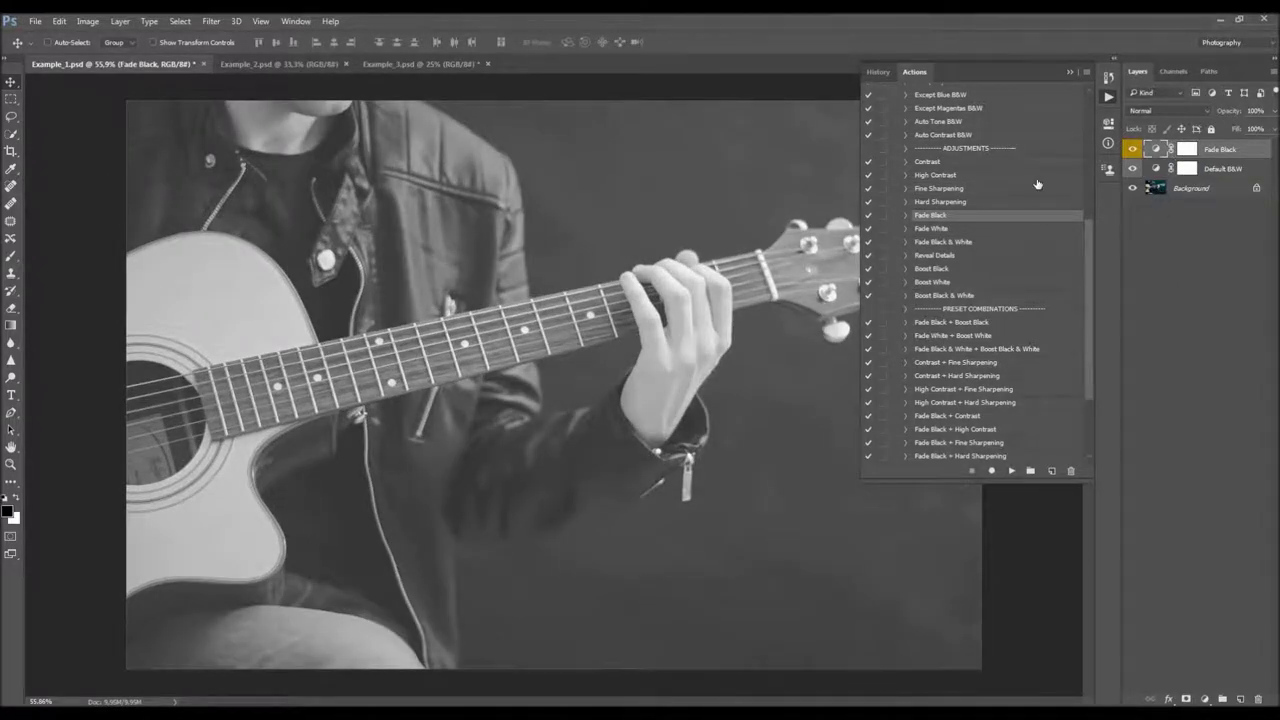
double_click(1158, 149)
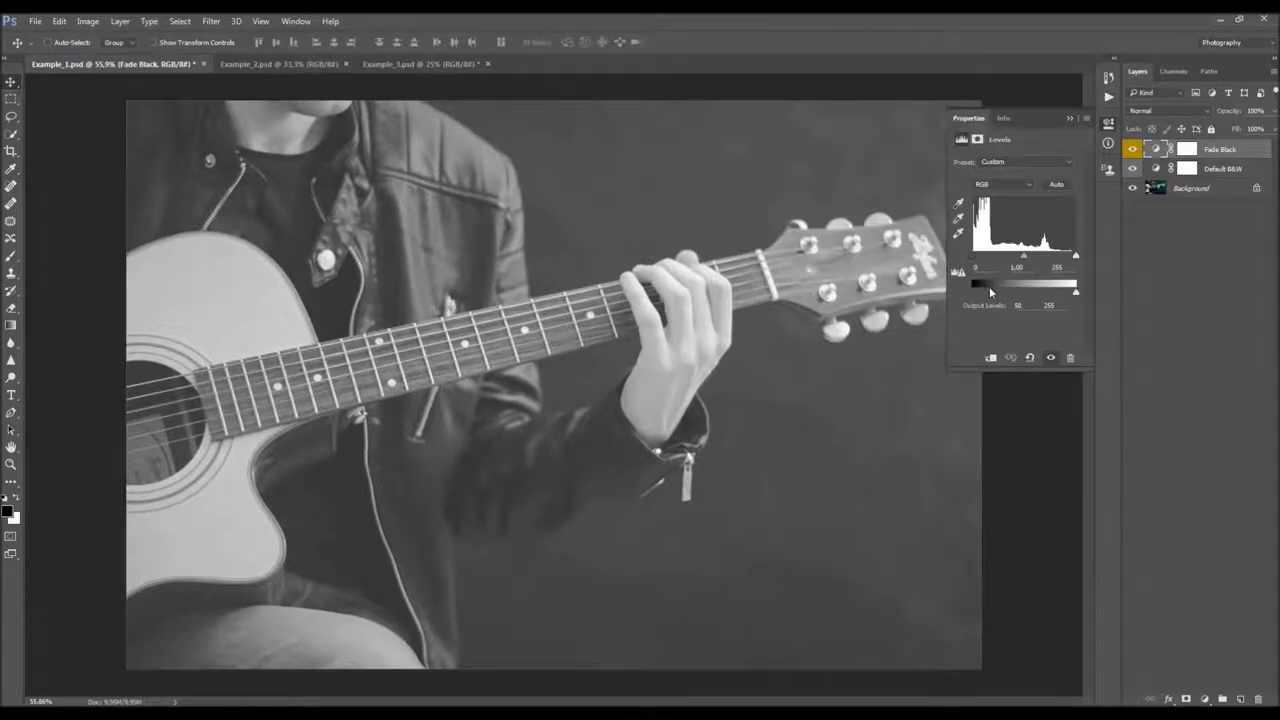
drag(990, 294, 991, 300)
click(1069, 119)
mouse_move(1229, 111)
mouse_down()
mouse_move(1139, 113)
mouse_move(1229, 112)
mouse_up()
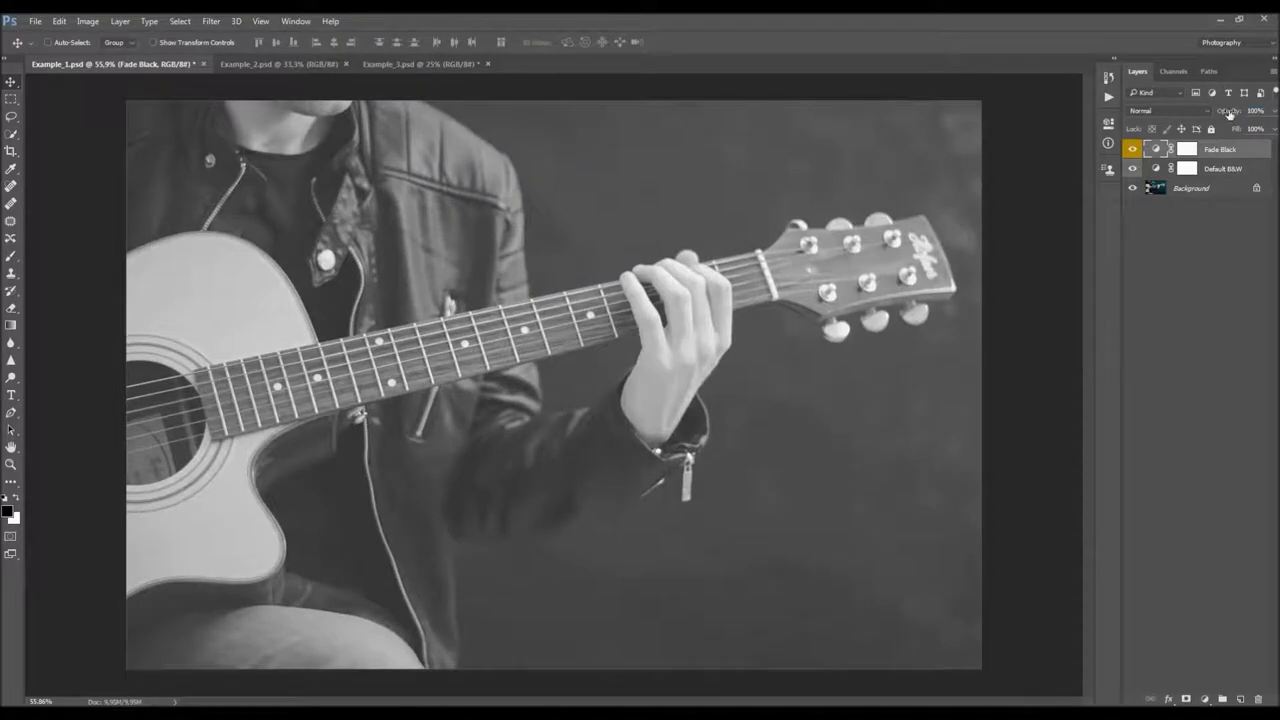
click(1109, 98)
key(Delete)
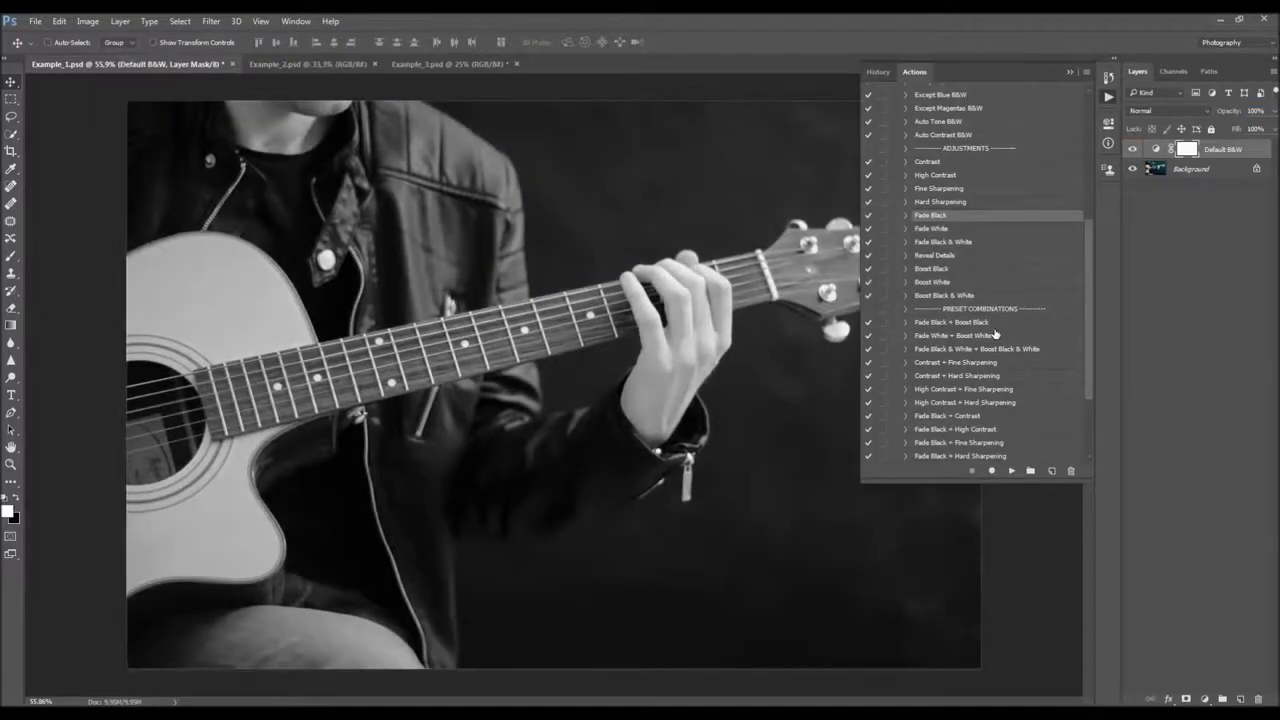
- Try the Fade White adjustment action, adjust its Levels output highlights and layer opacity, and delete the layer
click(933, 229)
click(1010, 470)
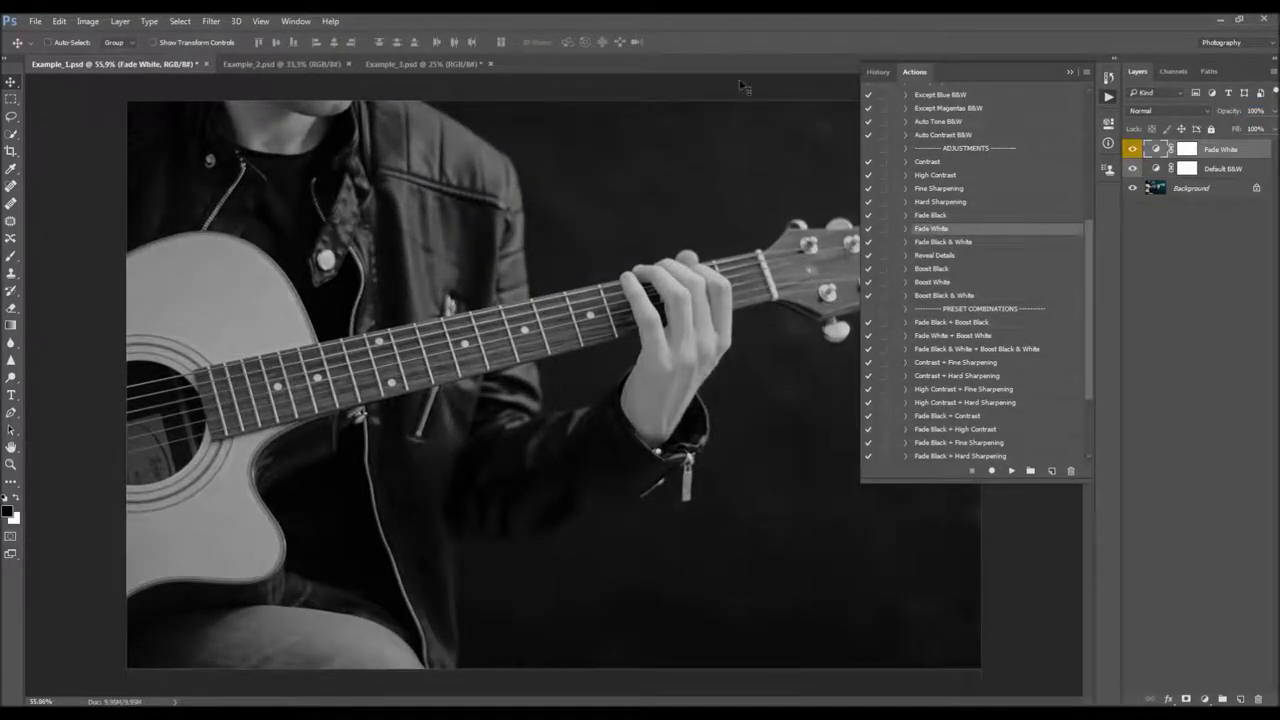
double_click(1156, 150)
drag(1055, 289, 1055, 294)
mouse_move(1232, 112)
mouse_down()
mouse_move(1149, 126)
mouse_move(1247, 130)
mouse_up()
drag(1091, 117, 1104, 154)
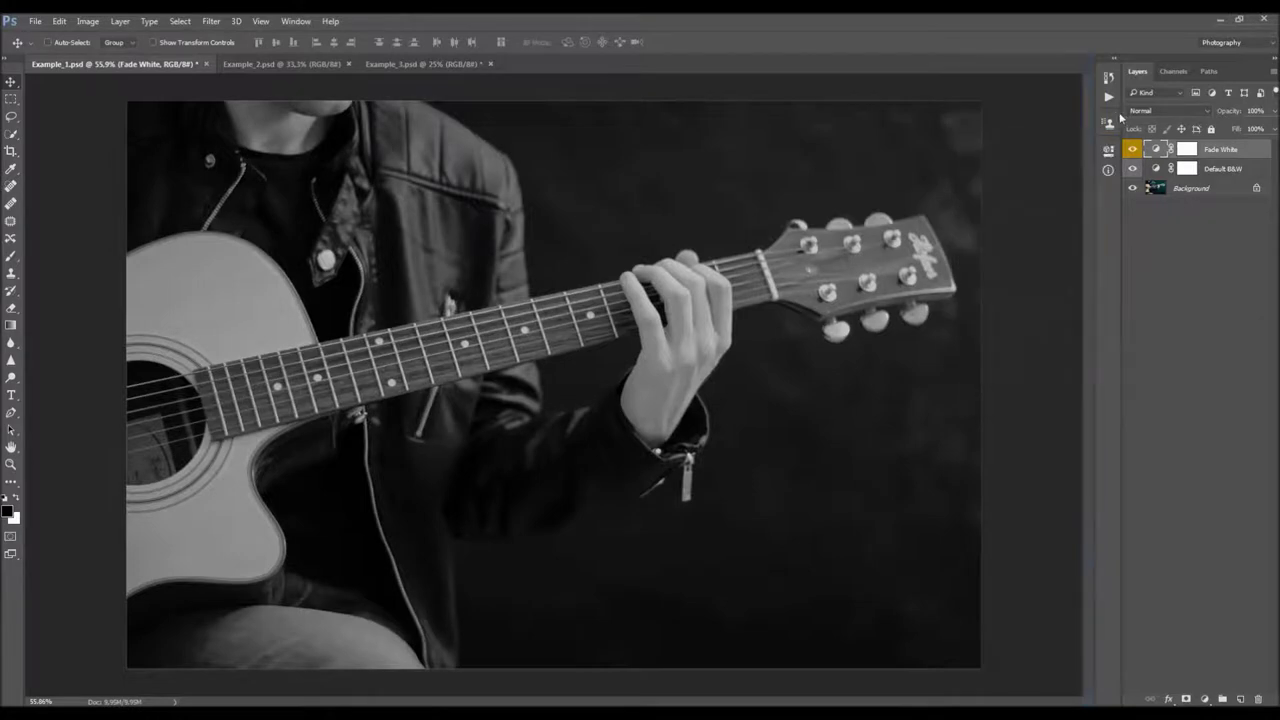
click(1108, 97)
key(Delete)
- Try the Fade Black & White adjustment action, inspect its Levels settings, vary the layer opacity and delete the layer
click(956, 243)
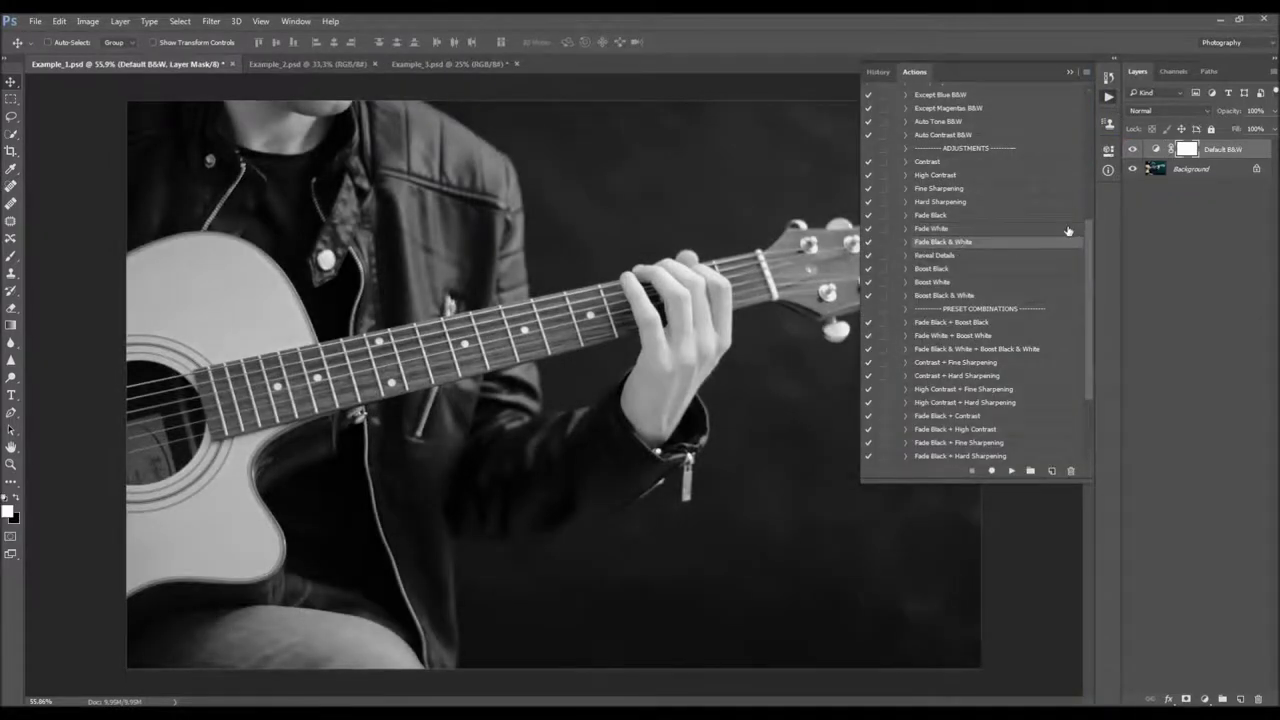
click(1012, 471)
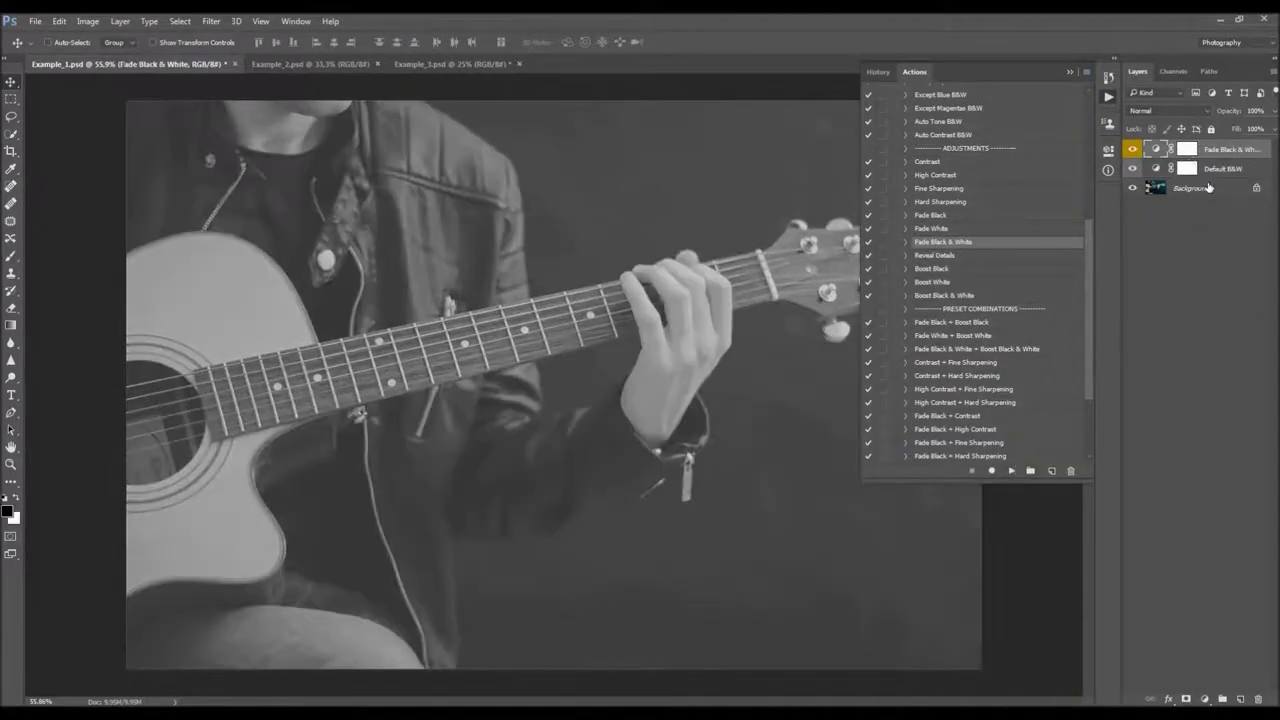
double_click(1155, 148)
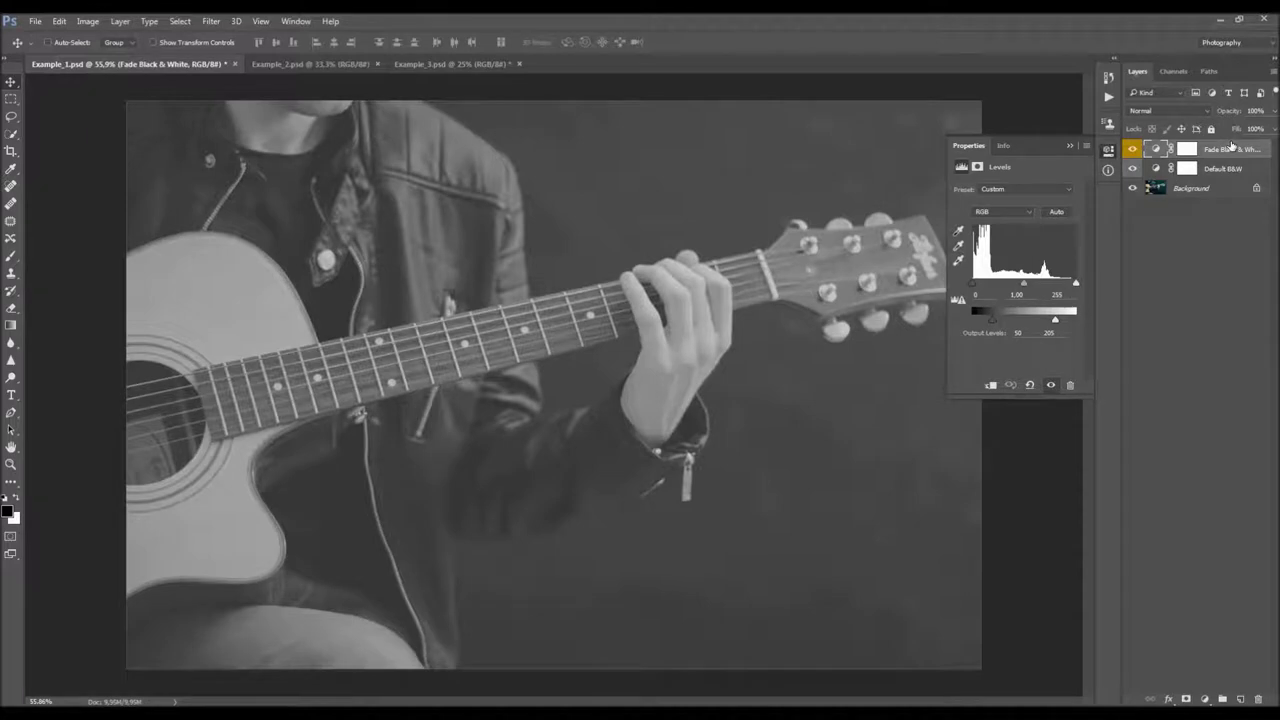
drag(1236, 114, 1266, 117)
key(Delete)
click(1108, 97)
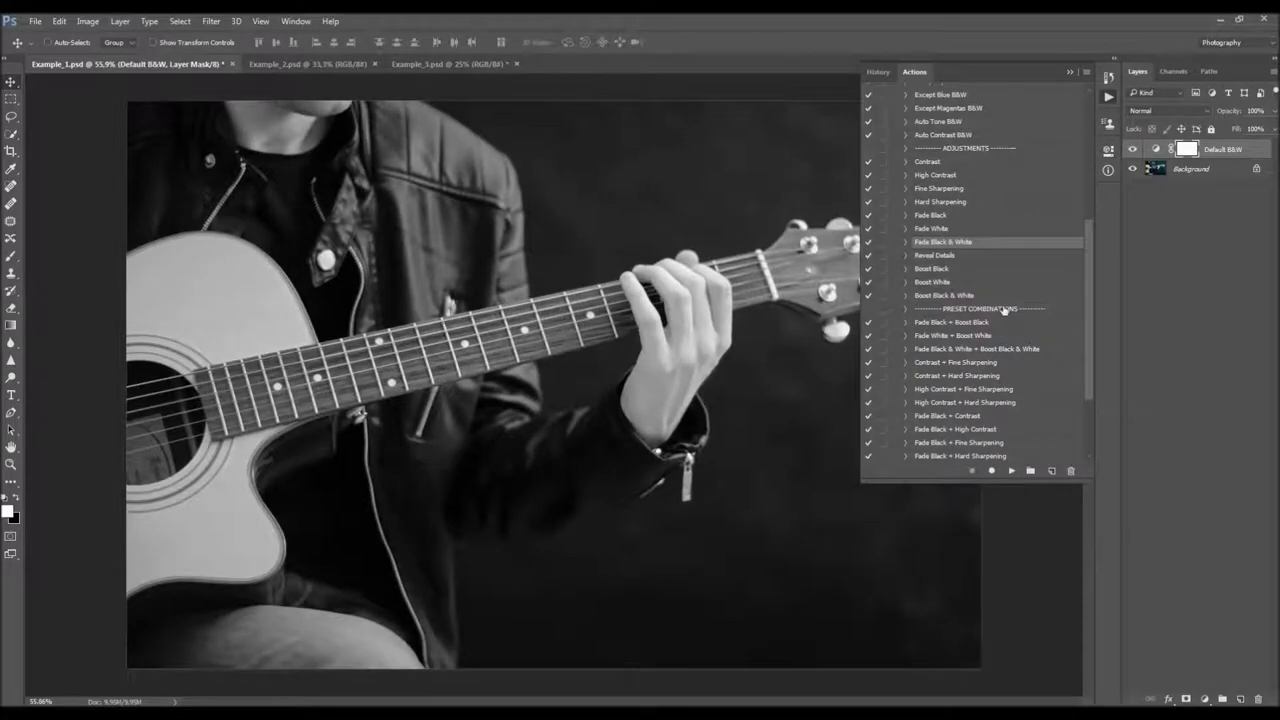
- Try the Reveal Details adjustment action, compare the photo with its layer hidden and shown, vary the opacity and delete the layer
click(973, 257)
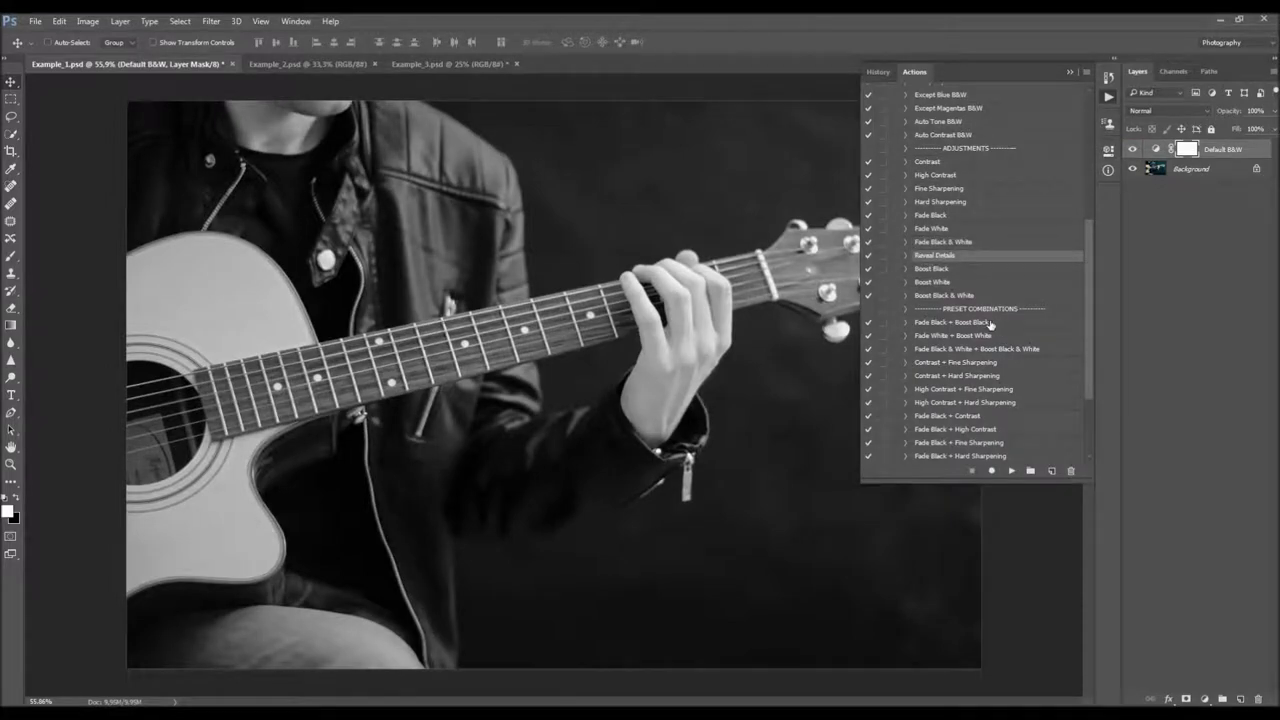
click(1010, 471)
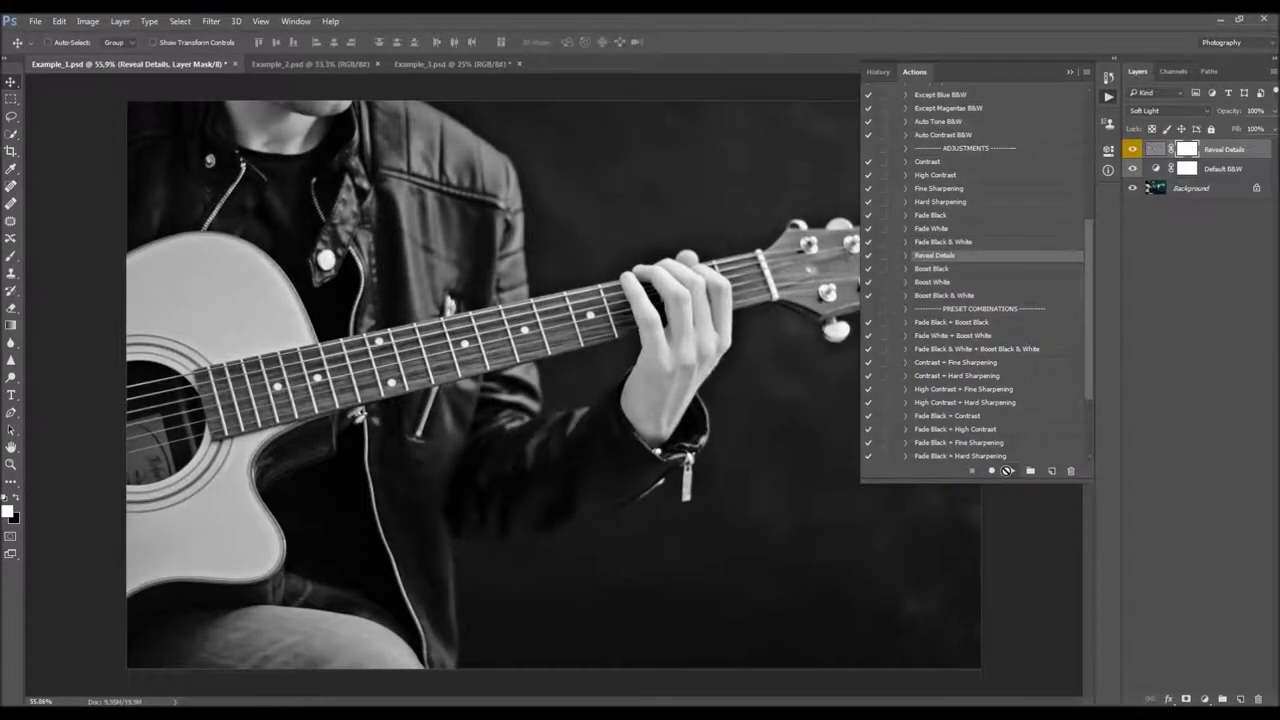
click(1133, 149)
click(1133, 149)
click(1133, 150)
click(1133, 150)
click(1133, 150)
click(1133, 150)
click(1133, 149)
click(1133, 149)
click(1133, 149)
drag(1232, 111, 1131, 154)
key(Delete)
- Try the Boost Black adjustment action, lower its Levels black input to 13, undo that change and delete the layer
click(945, 269)
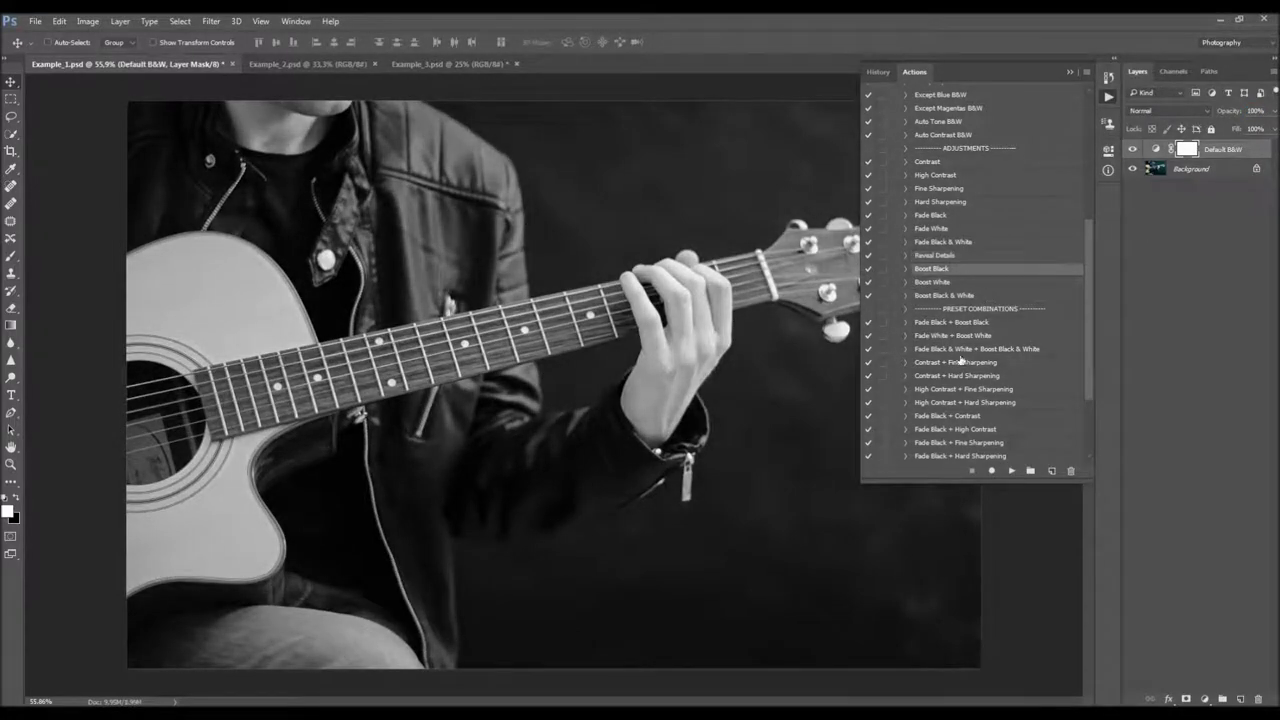
click(1012, 471)
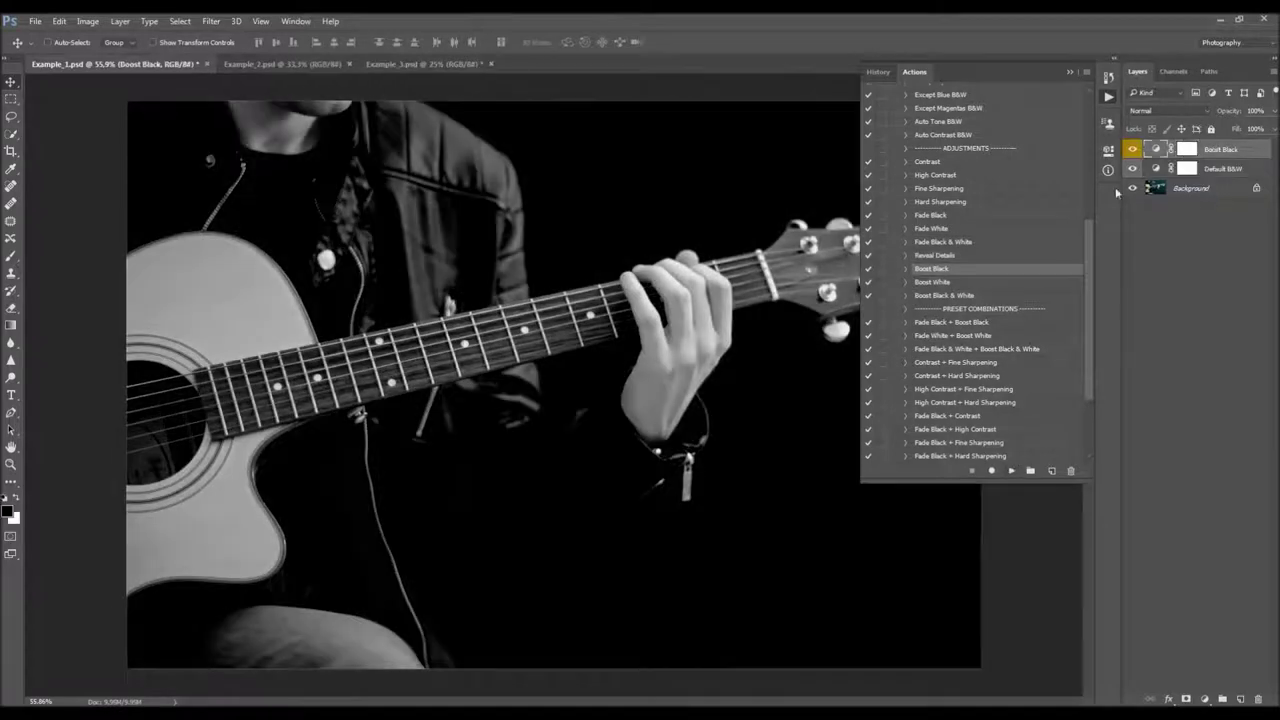
double_click(1157, 152)
drag(993, 288, 977, 288)
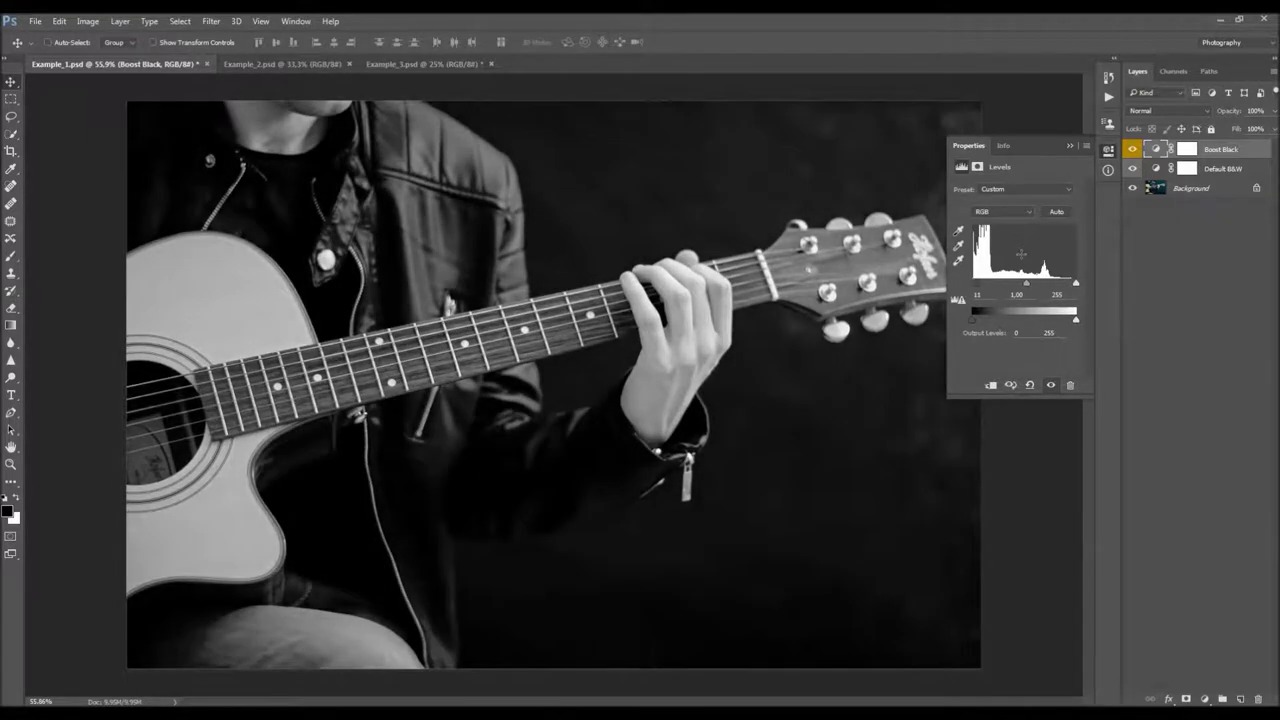
key(ctrl+z)
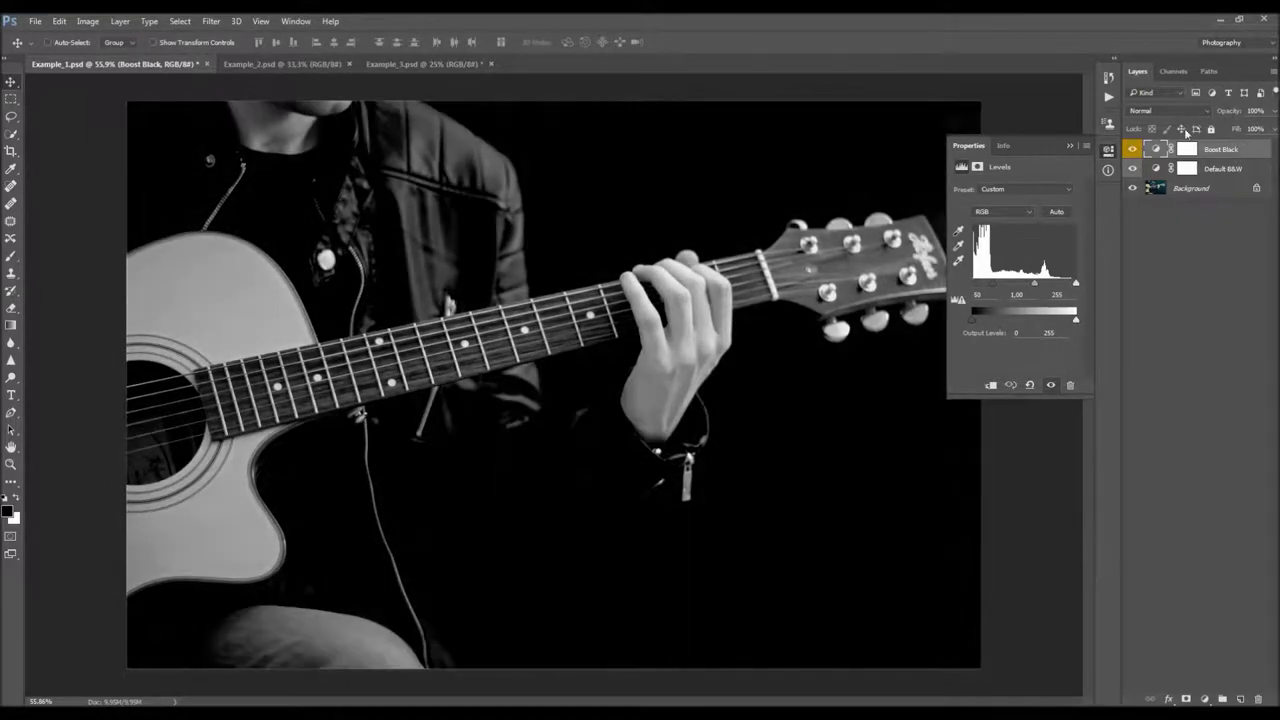
click(1109, 98)
key(Delete)
- Try the Boost White adjustment action, adjust its Levels white input slider and delete the layer
click(956, 283)
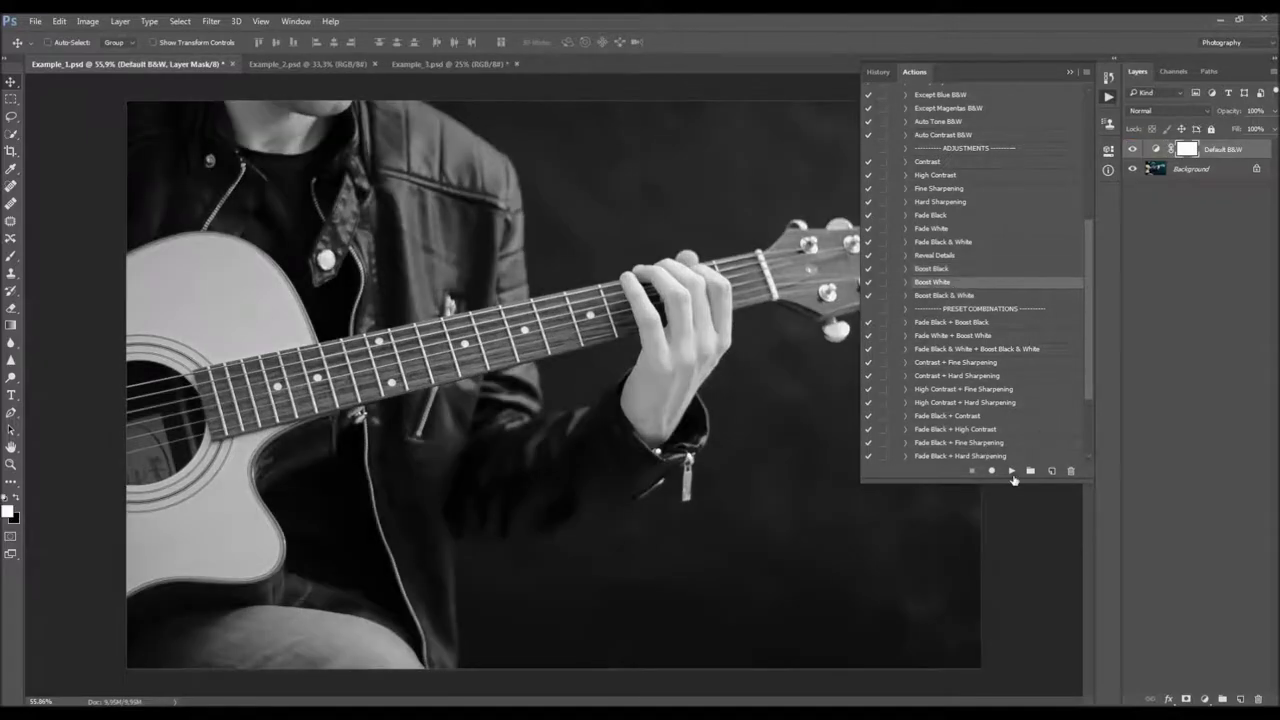
click(1012, 471)
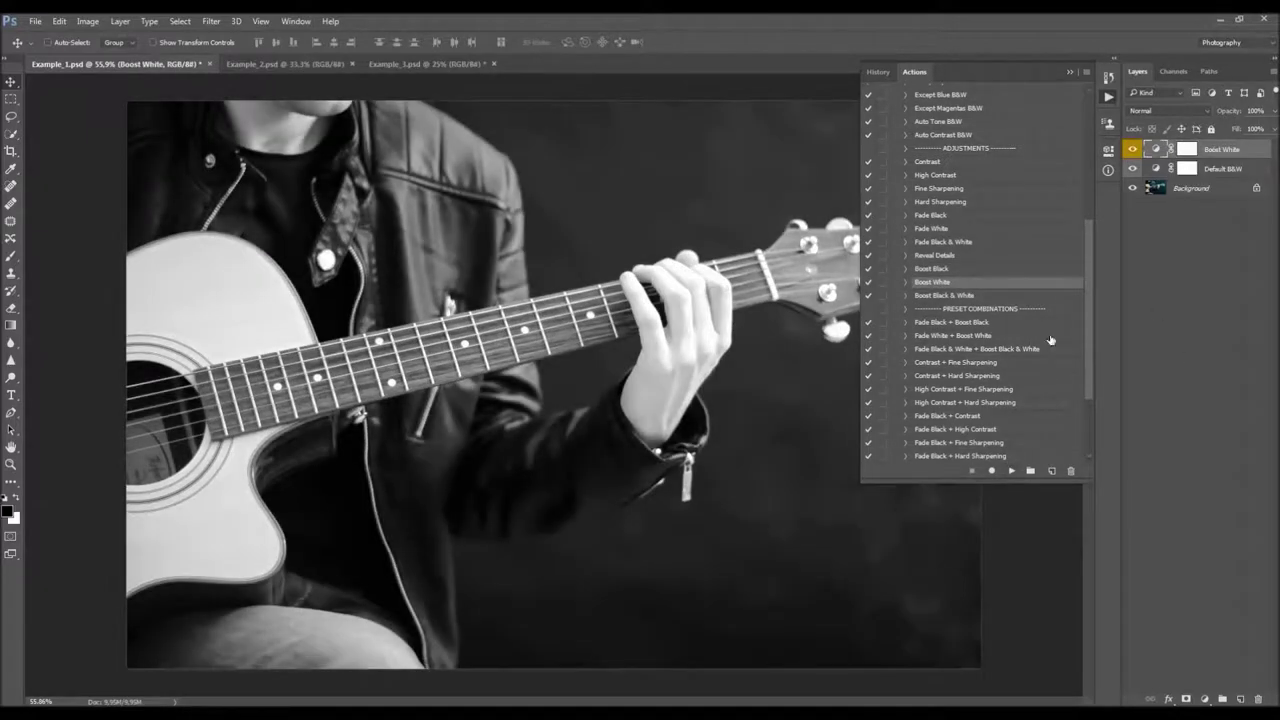
double_click(1157, 150)
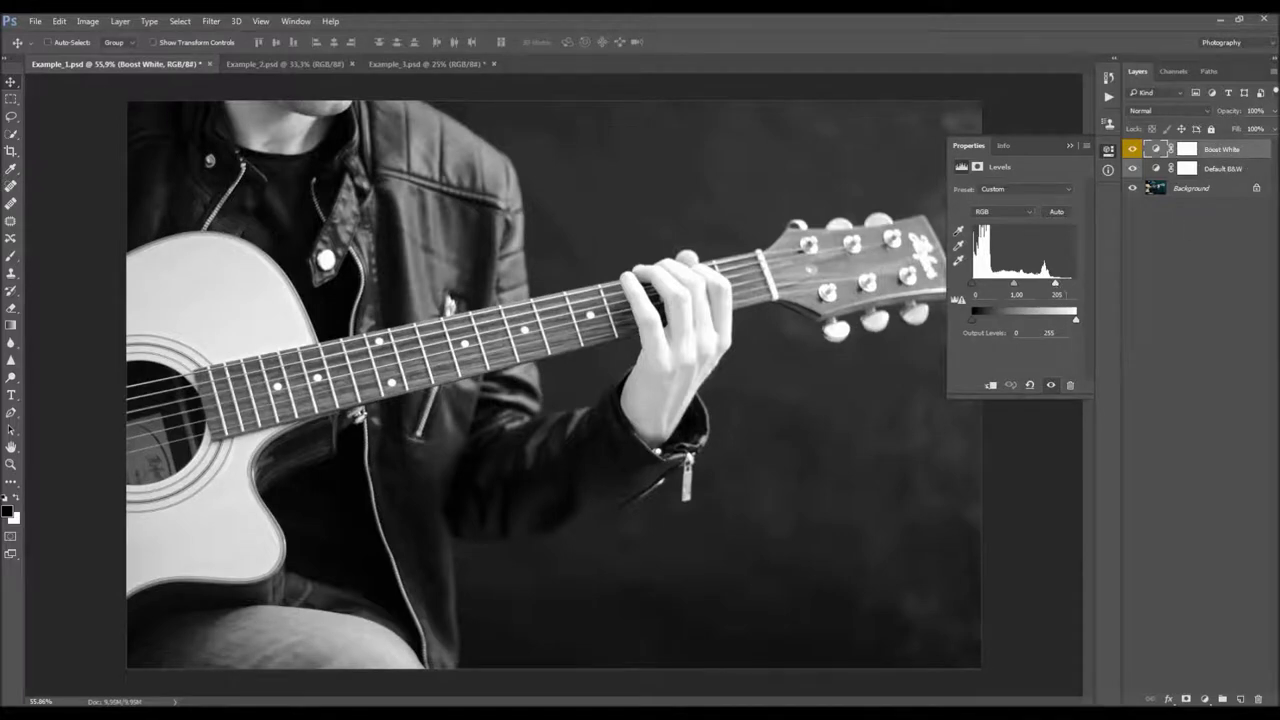
drag(1057, 287, 1062, 286)
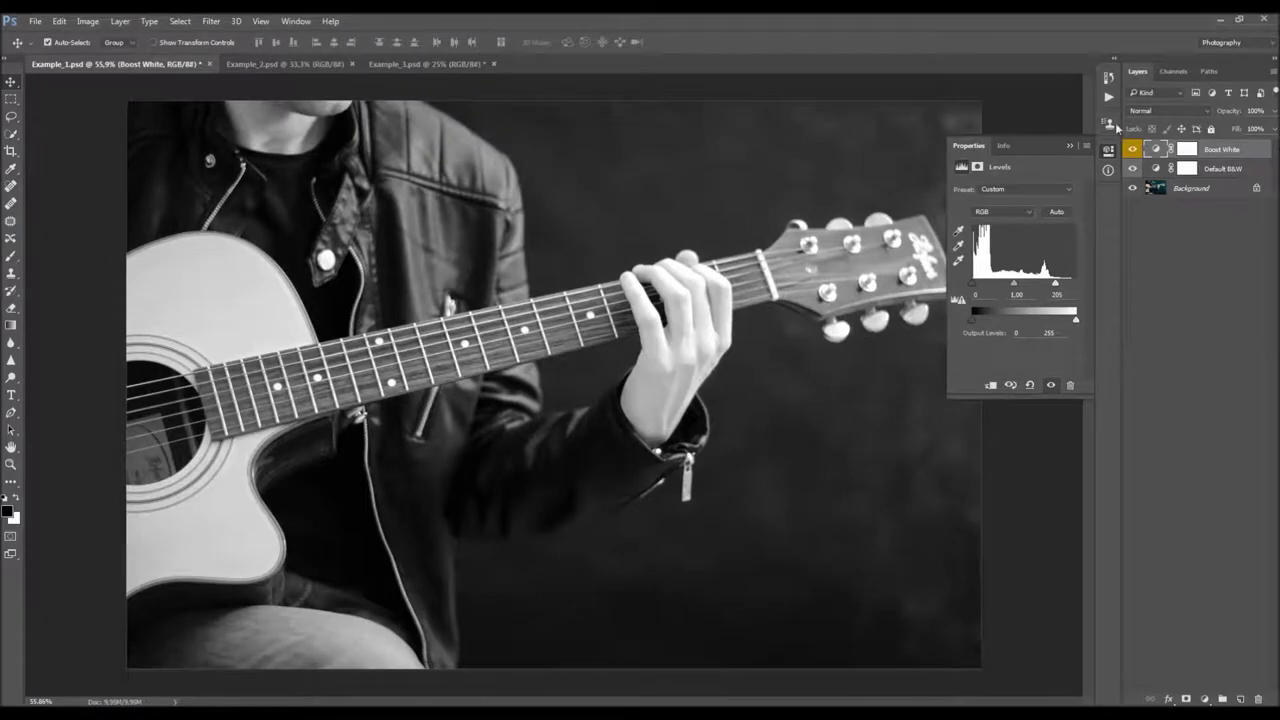
click(1108, 98)
key(Delete)
- Try the Boost Black & White adjustment action, set its Levels inputs to black 0 and white 222, and delete the layer
click(972, 297)
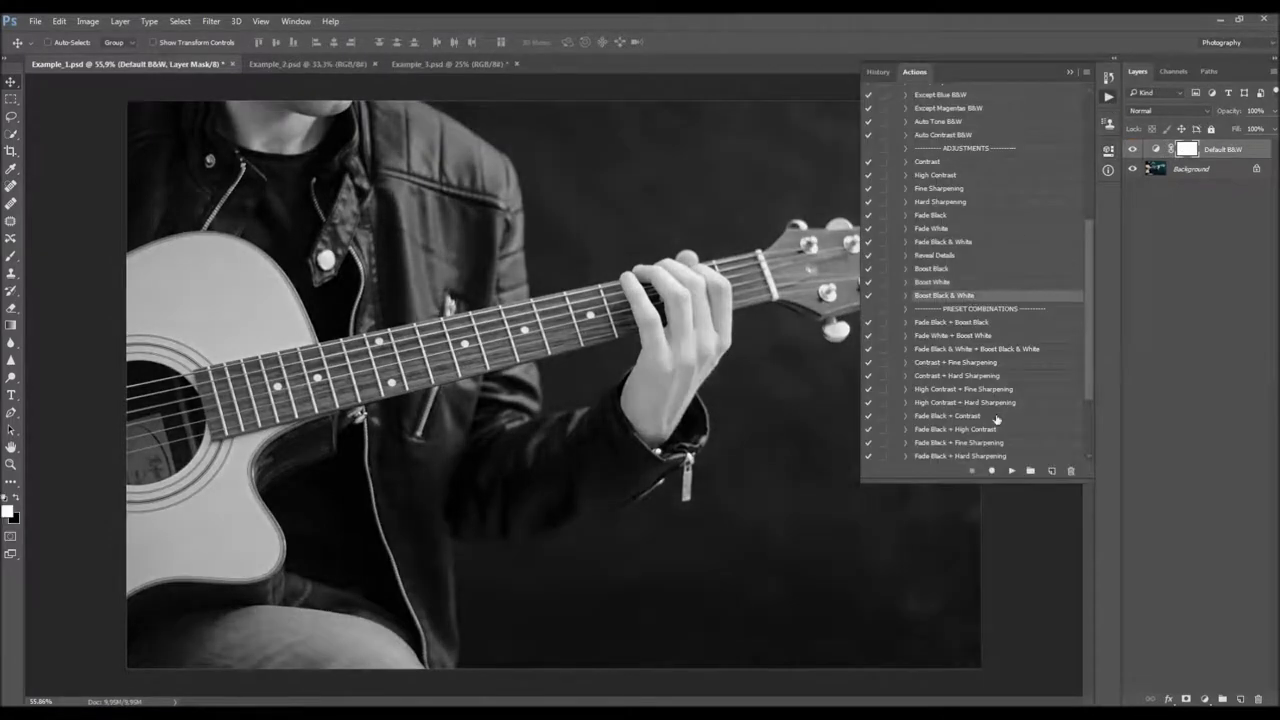
click(1012, 471)
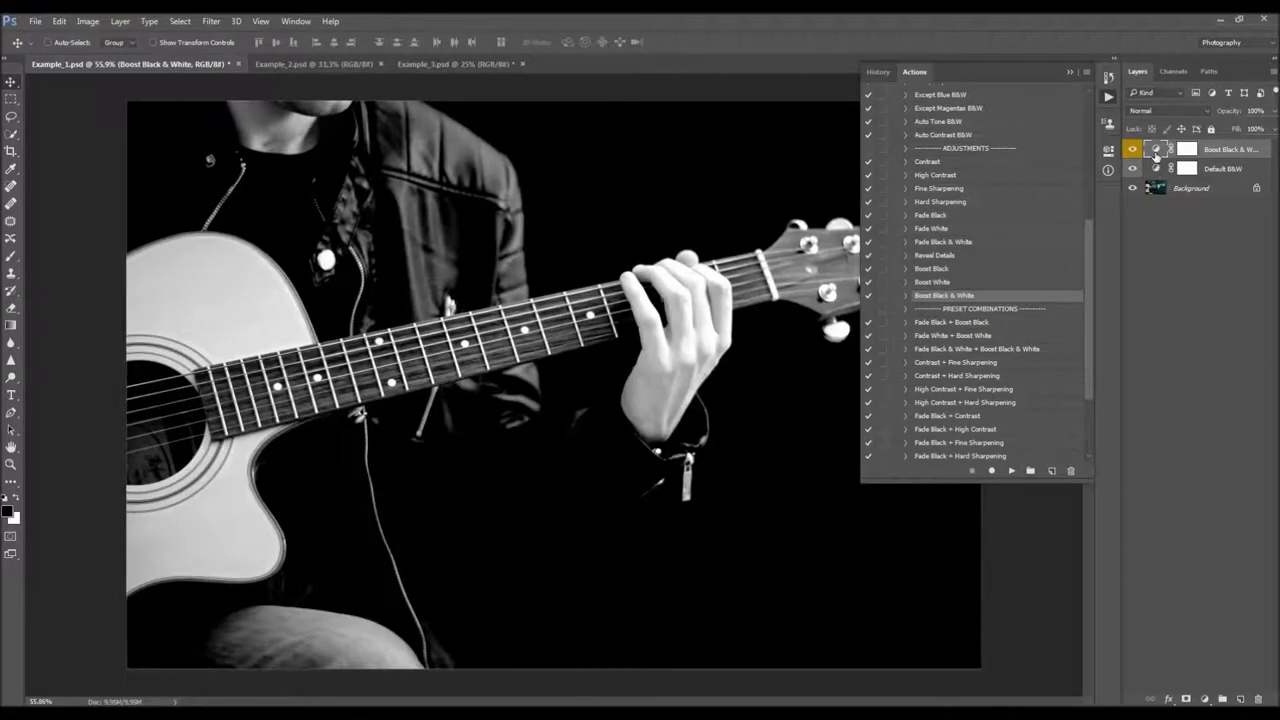
double_click(1155, 148)
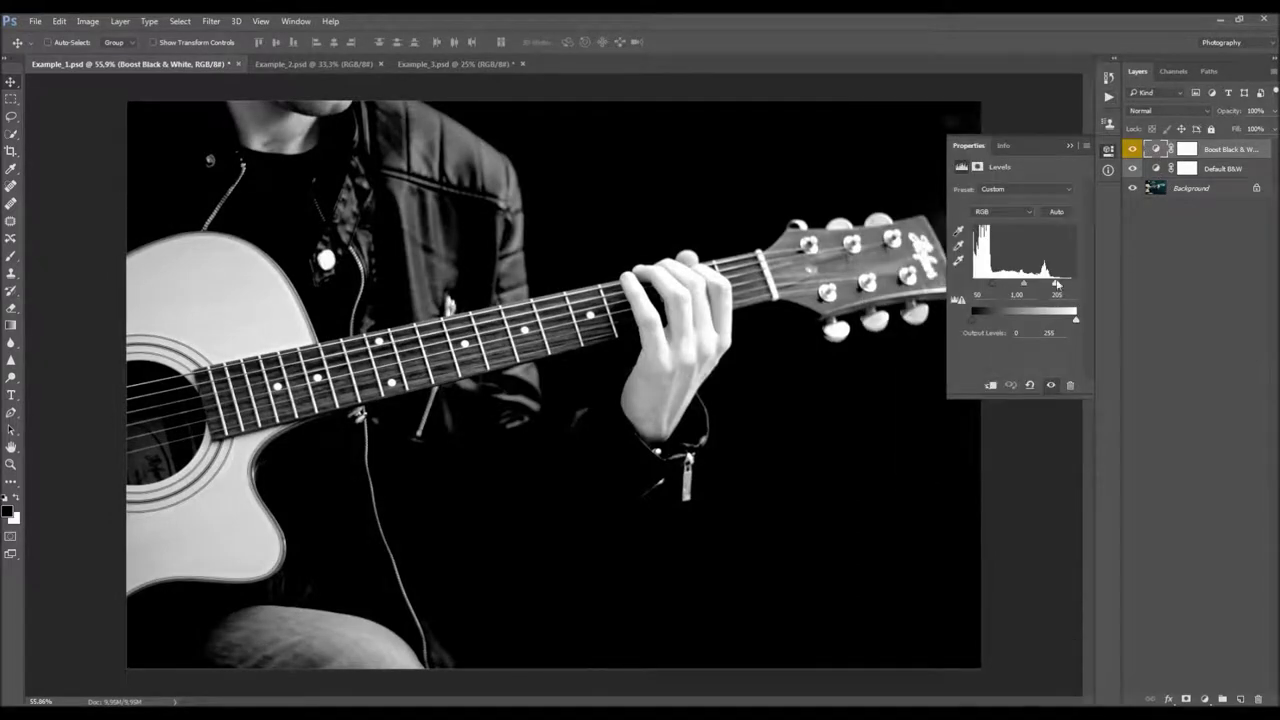
drag(1056, 284, 976, 286)
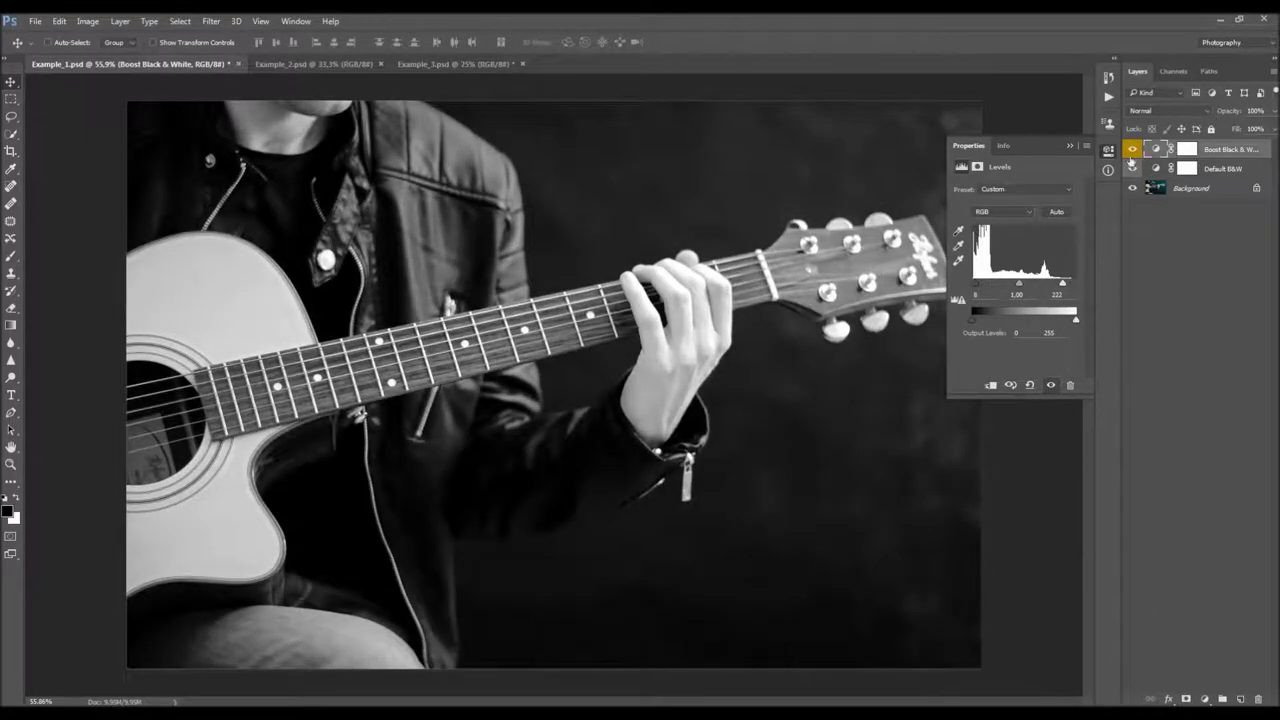
key(Delete)
click(1109, 98)
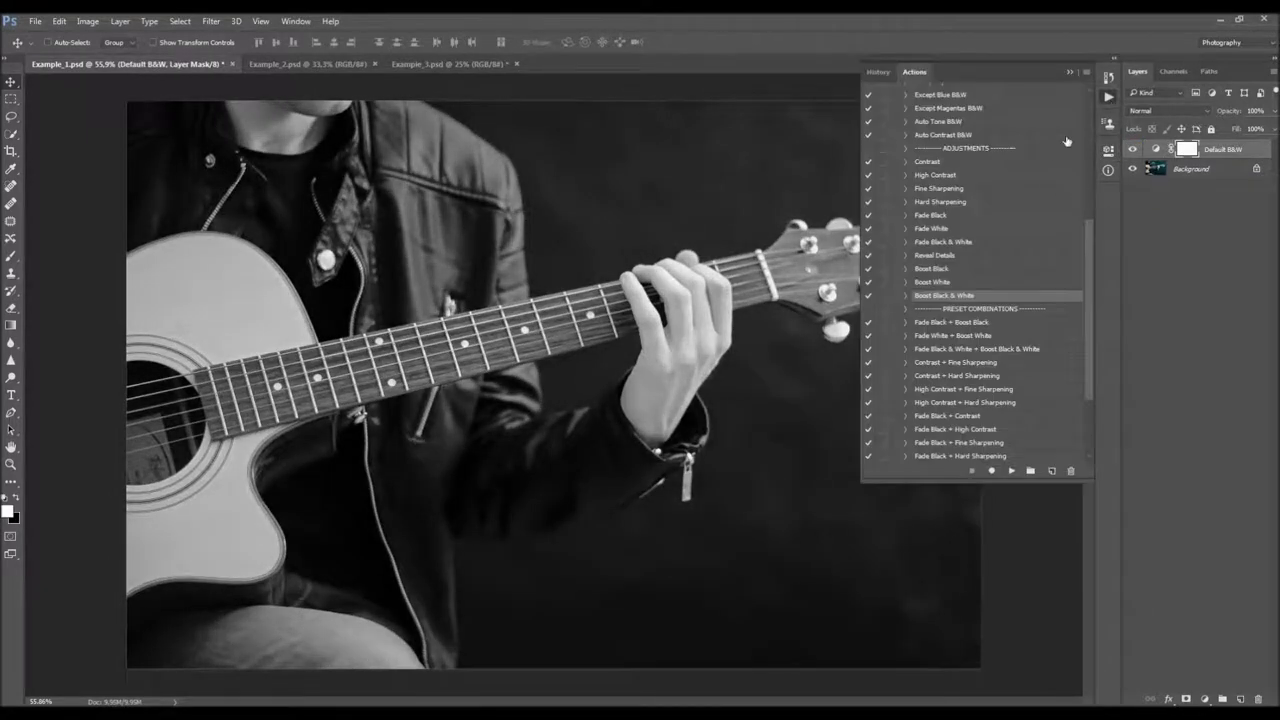
- Try the Fade Black + Boost Black preset, toggle its layer visibility, inspect its Levels, vary the opacity and delete the layer
click(1079, 312)
drag(1088, 330, 1089, 385)
click(982, 215)
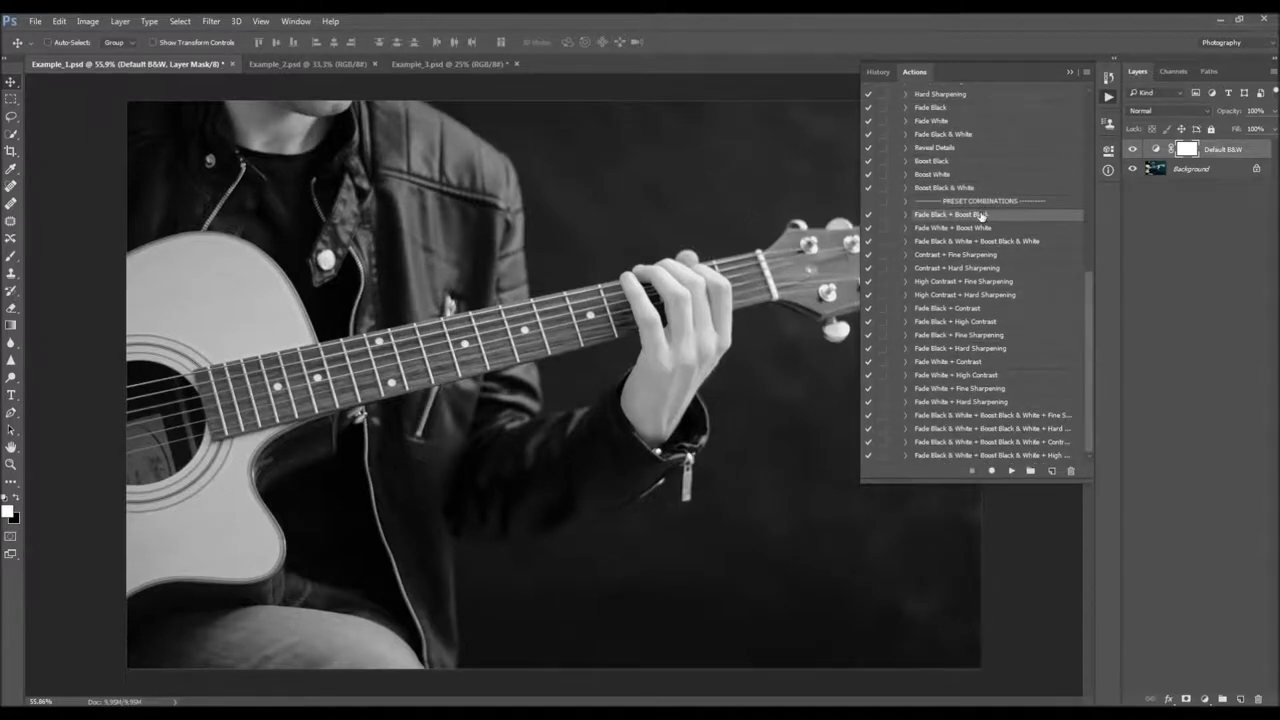
click(1012, 471)
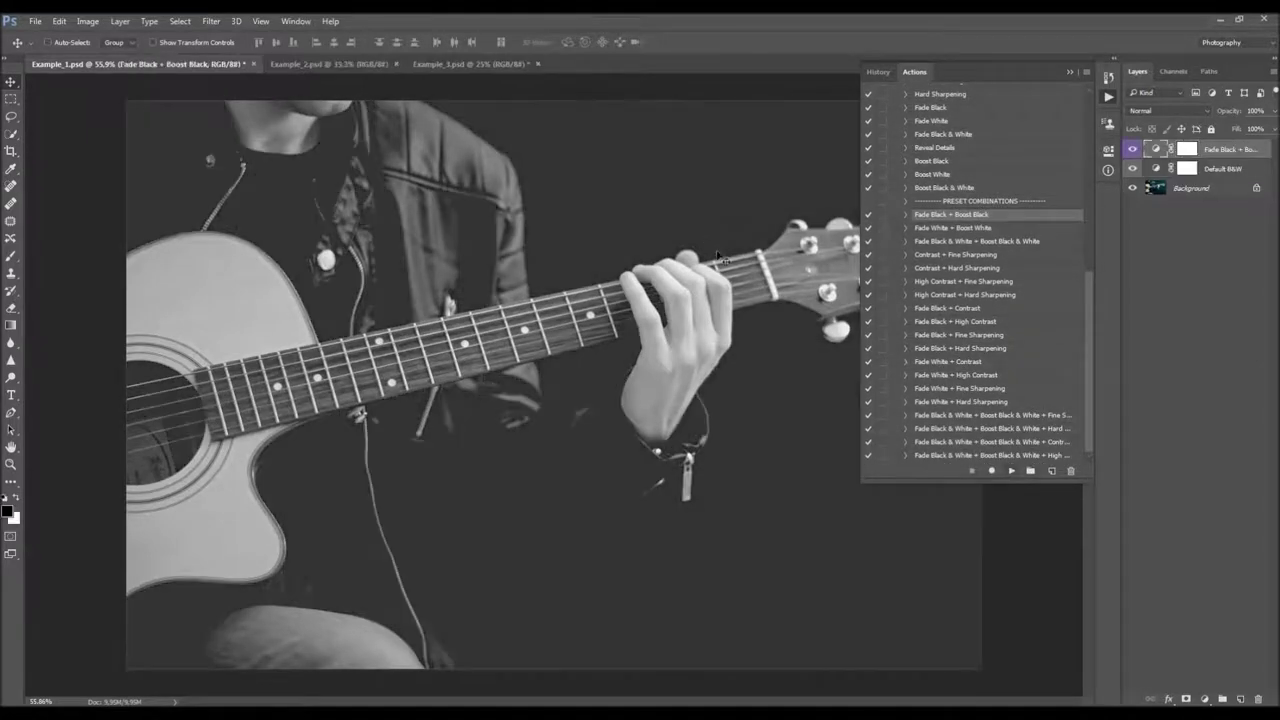
click(1132, 149)
click(1132, 149)
click(1157, 150)
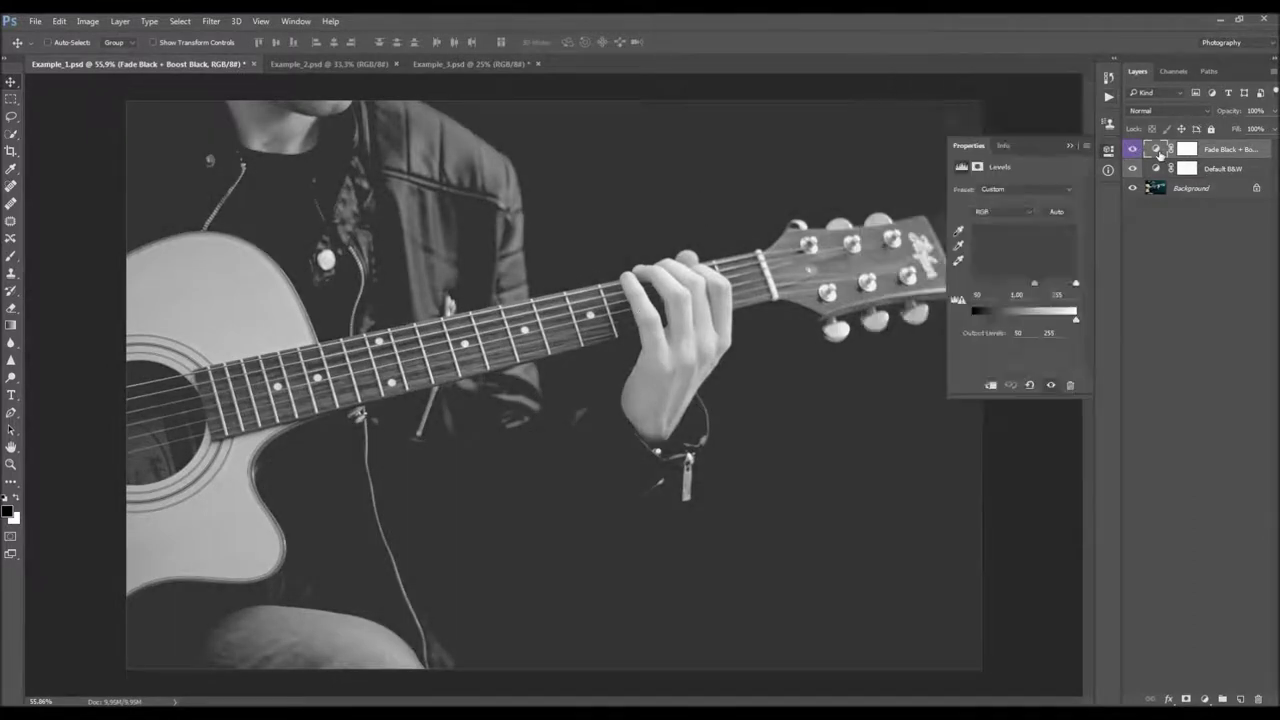
click(1107, 120)
click(1108, 97)
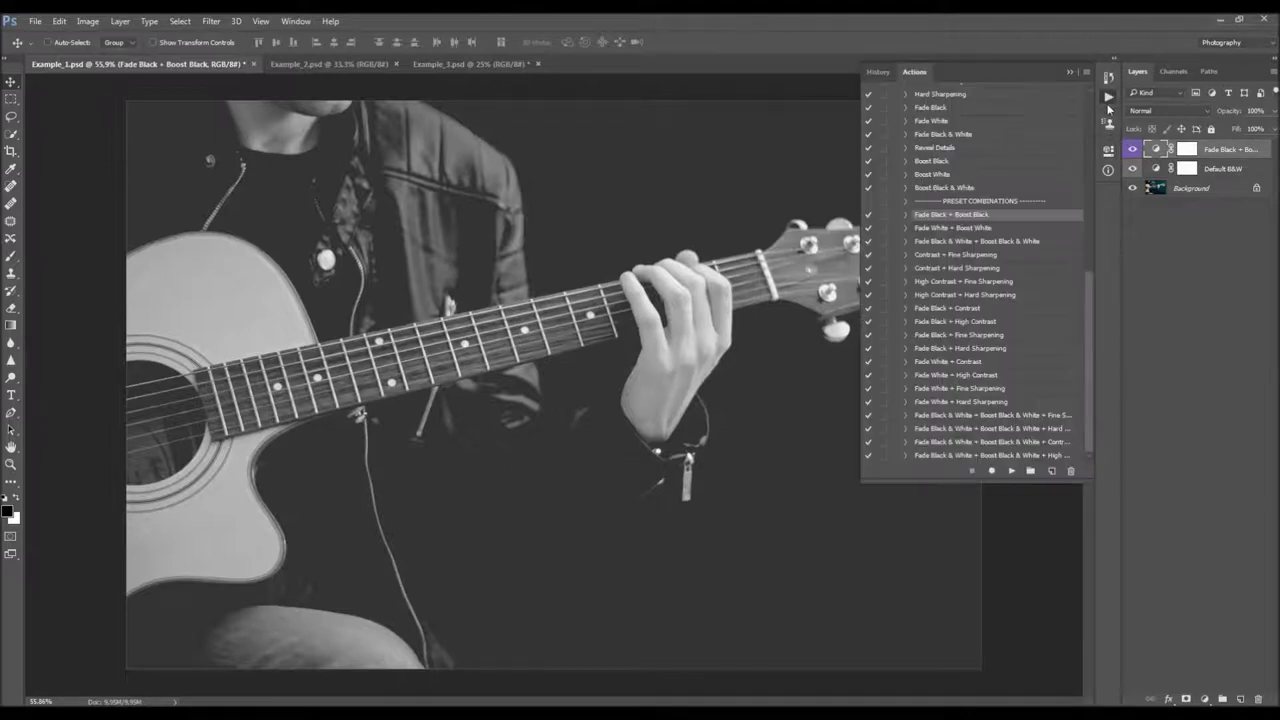
mouse_move(1228, 114)
mouse_down()
mouse_move(1166, 114)
mouse_move(1232, 116)
mouse_up()
key(Delete)
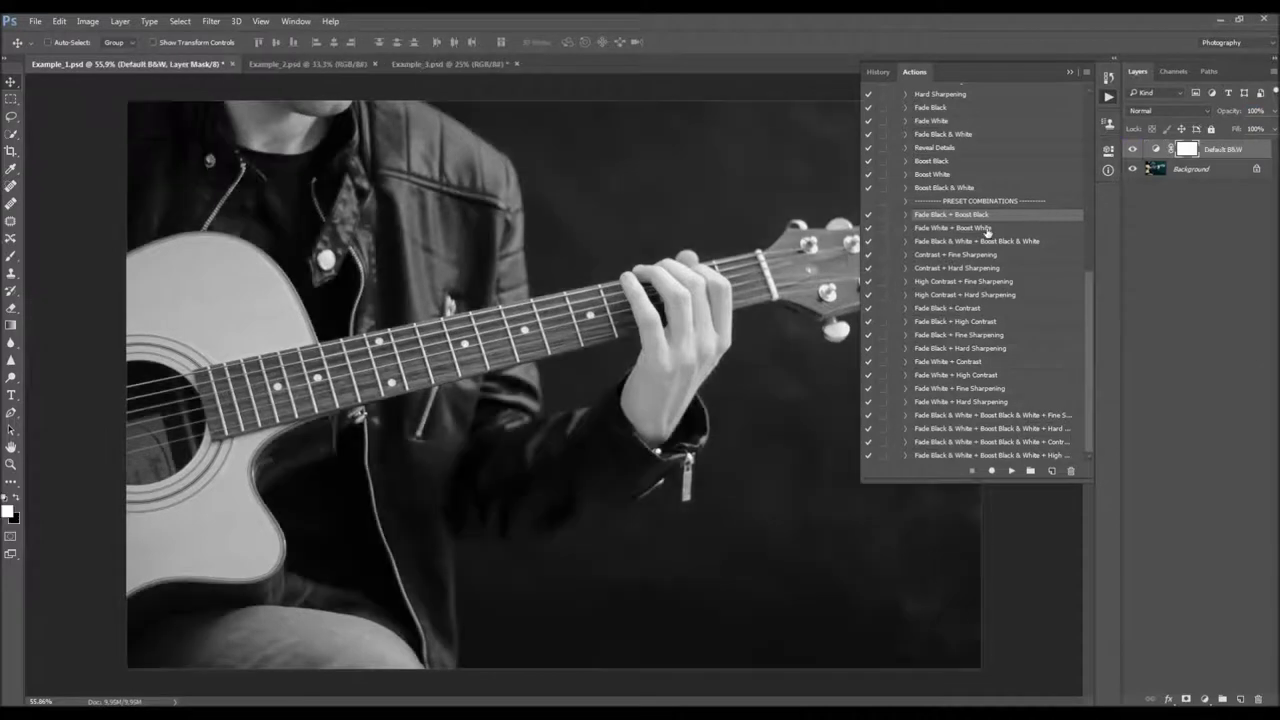
- Try the Fade White + Boost White preset, compare the photo with its layer hidden and shown, and delete the layer
click(964, 228)
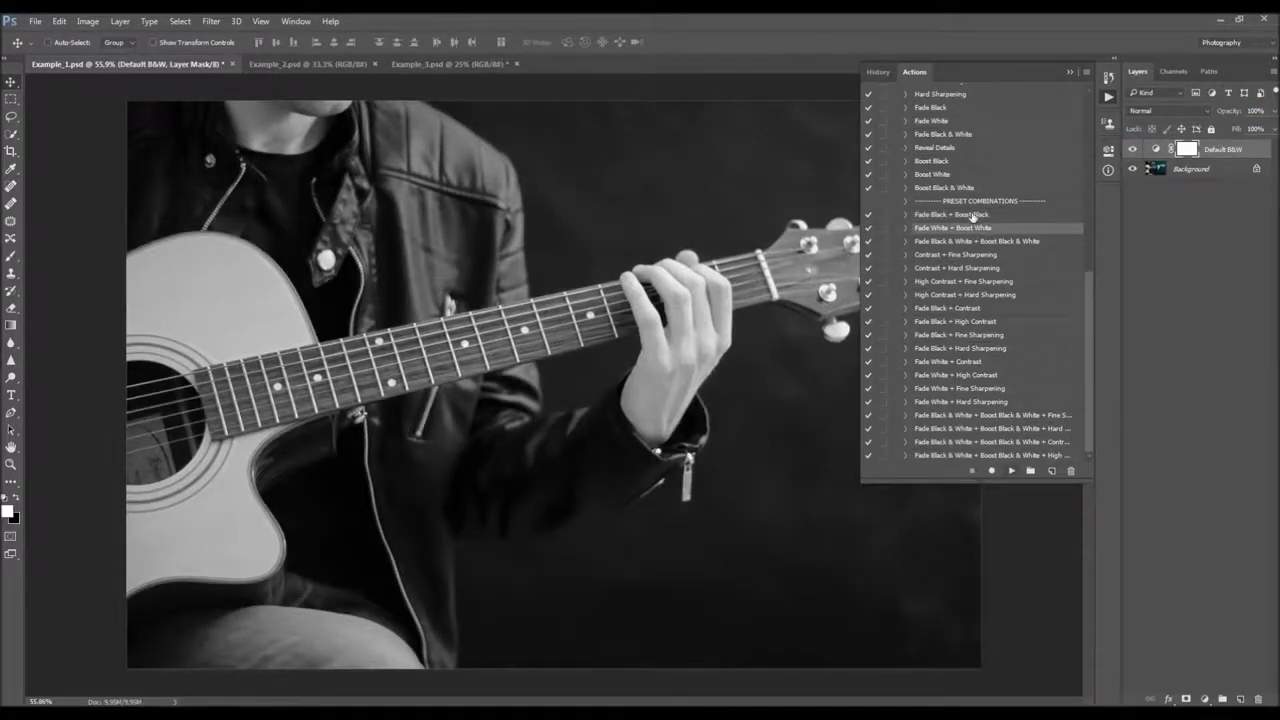
click(1011, 470)
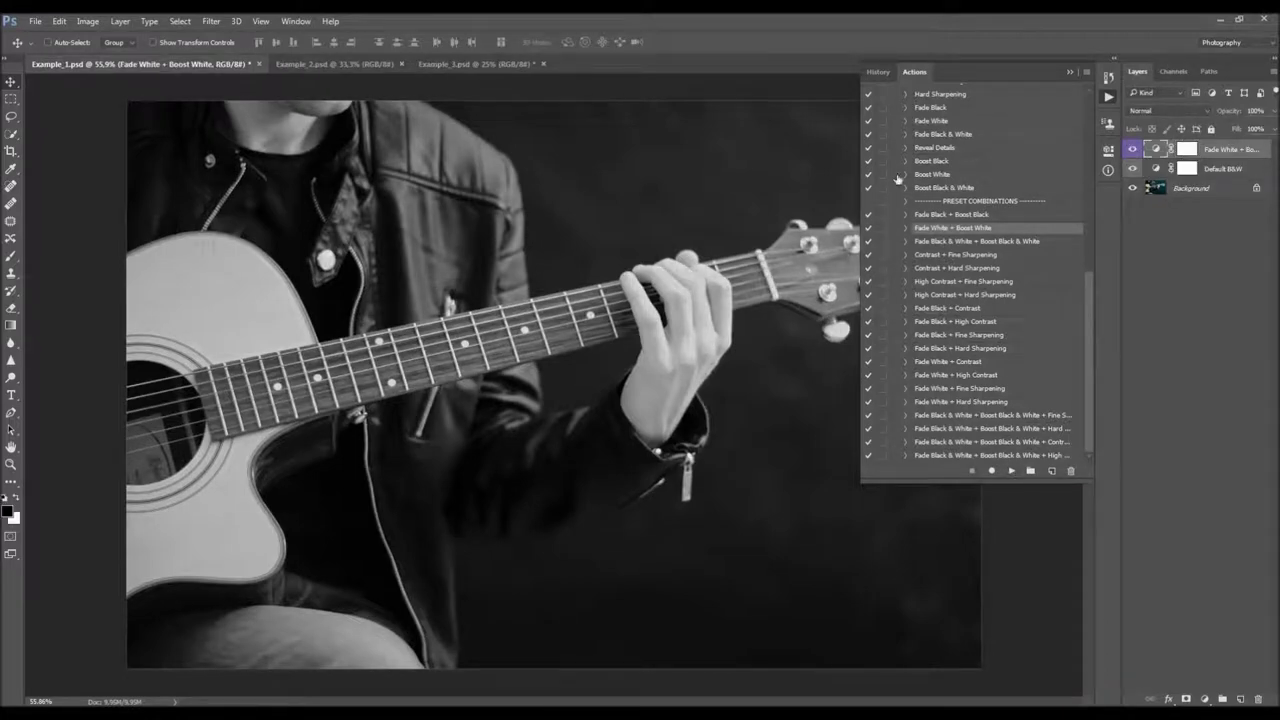
click(1130, 150)
click(1130, 150)
click(1130, 150)
click(1130, 150)
key(Delete)
- Play the Fade Black & White + Boost Black & White preset and compare the photo with its layer hidden and shown
click(969, 244)
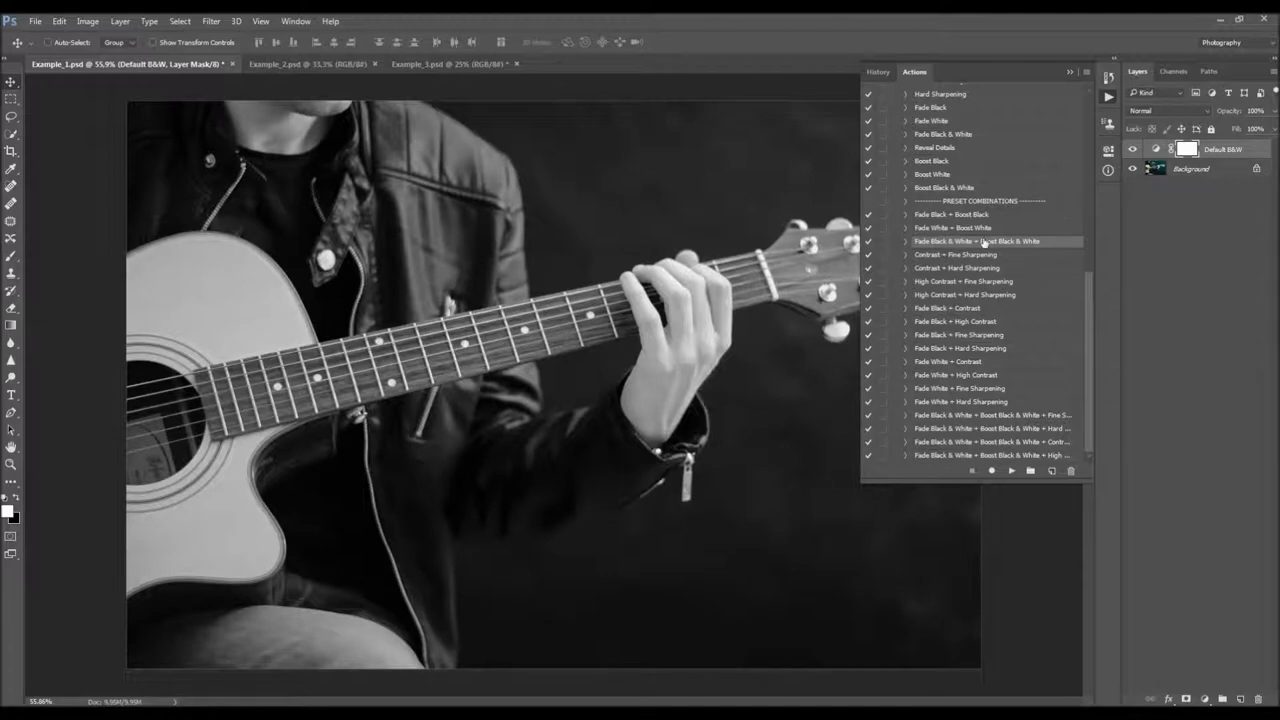
click(1011, 470)
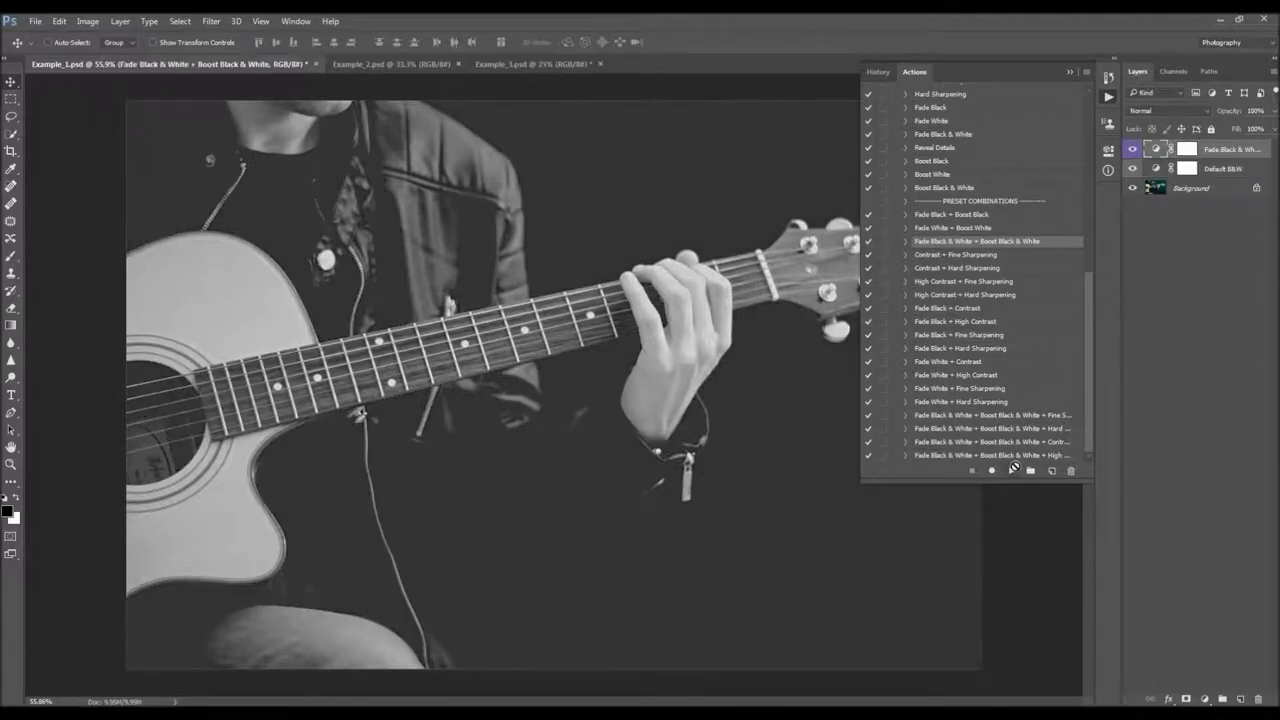
click(1133, 150)
click(1133, 150)
- Try Levels inputs of 31 and 221 and outputs of 38 and 217 on the preset's layer, and delete the layer
click(1158, 150)
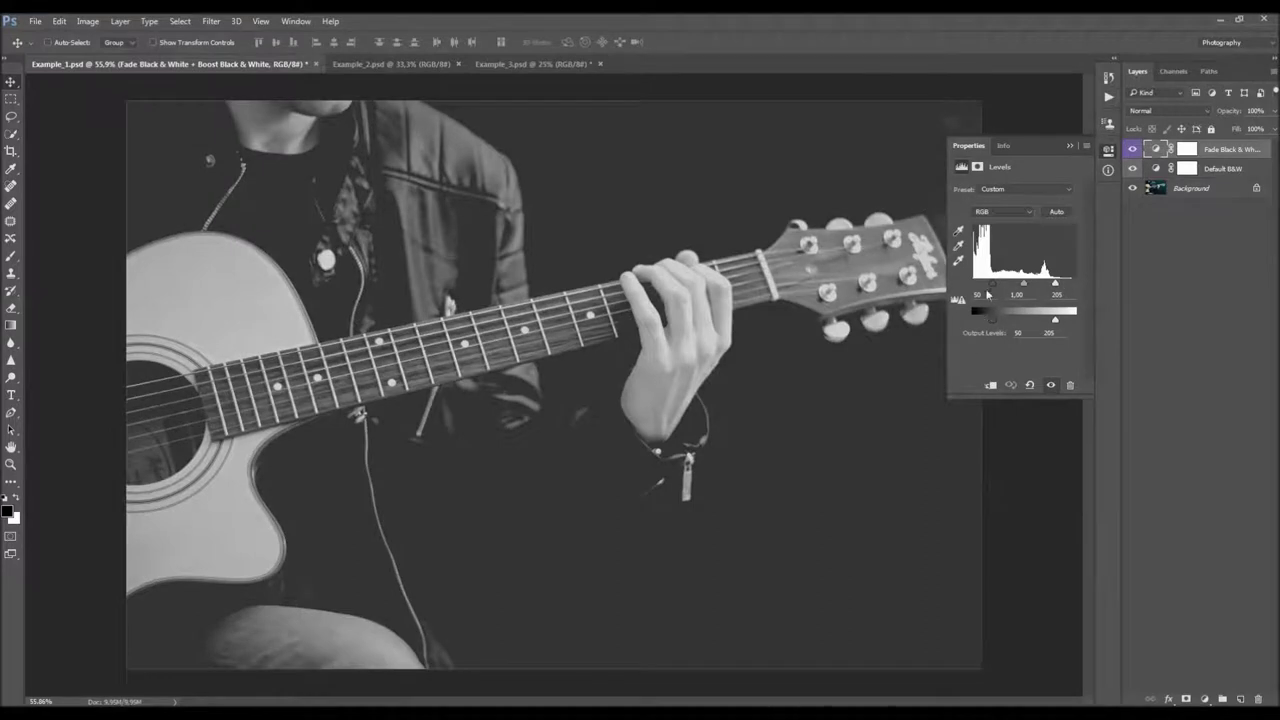
drag(990, 288, 1065, 287)
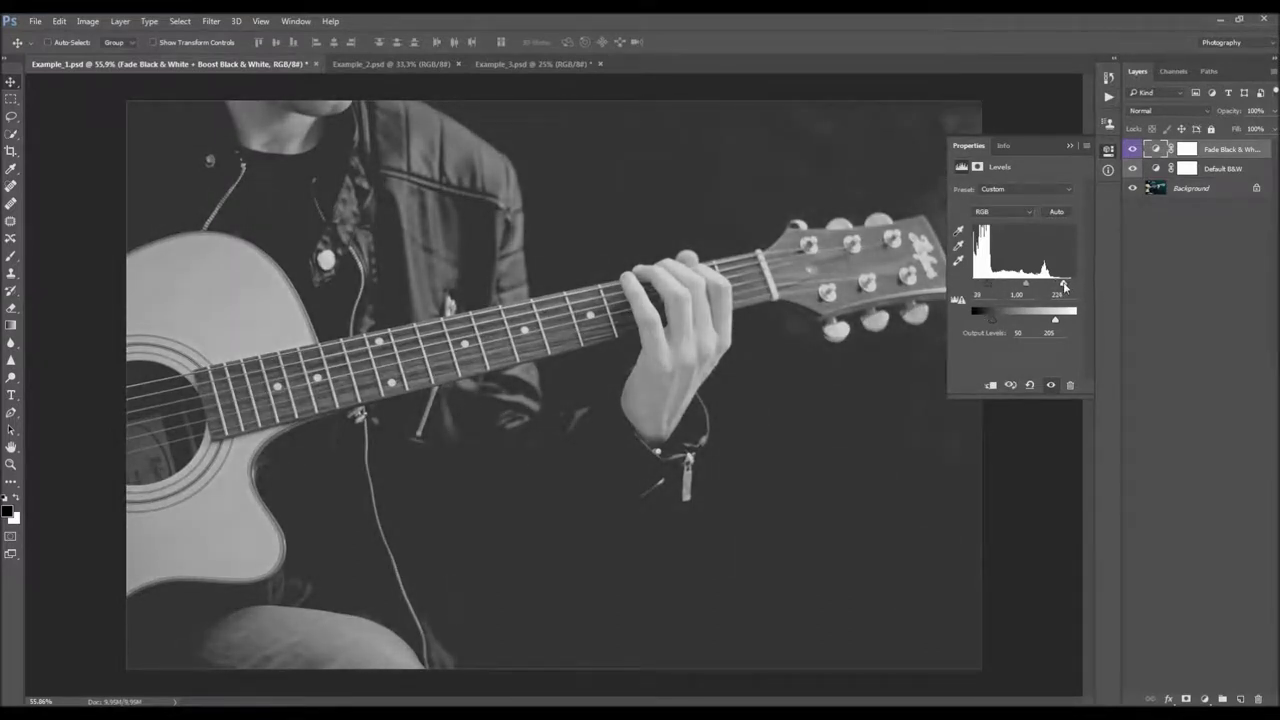
drag(991, 322, 1062, 289)
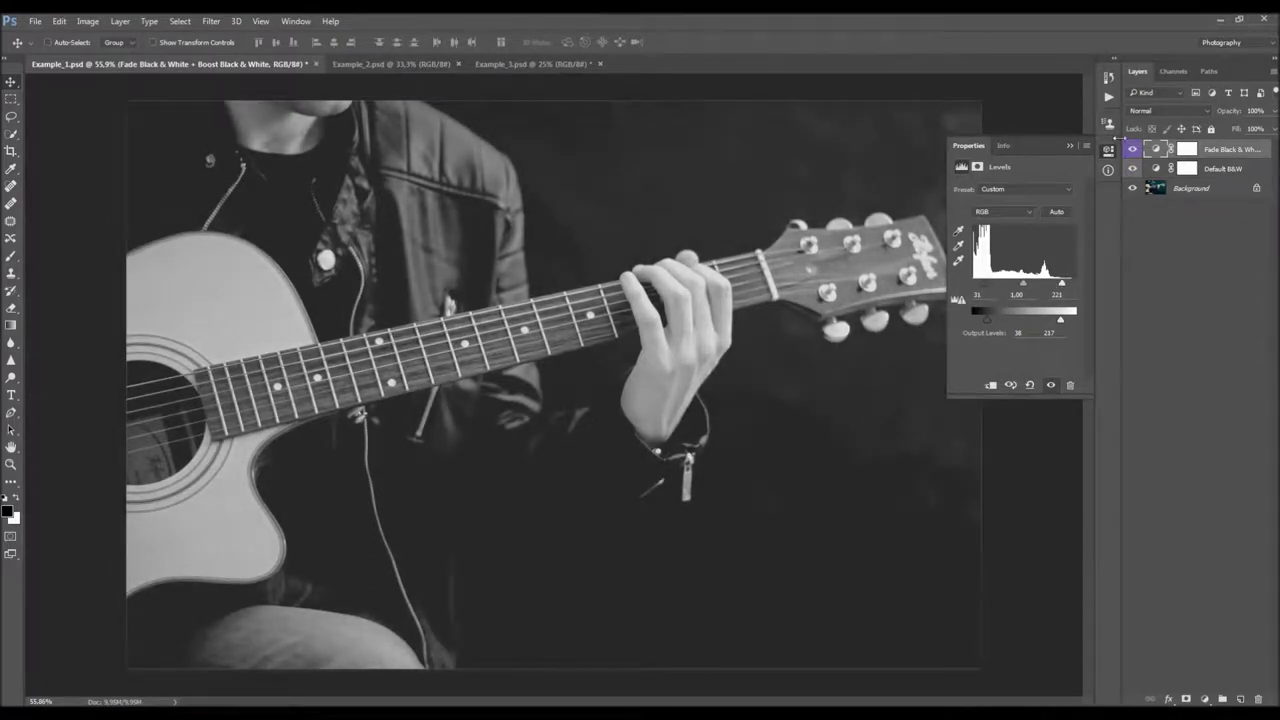
key(Delete)
click(1108, 96)
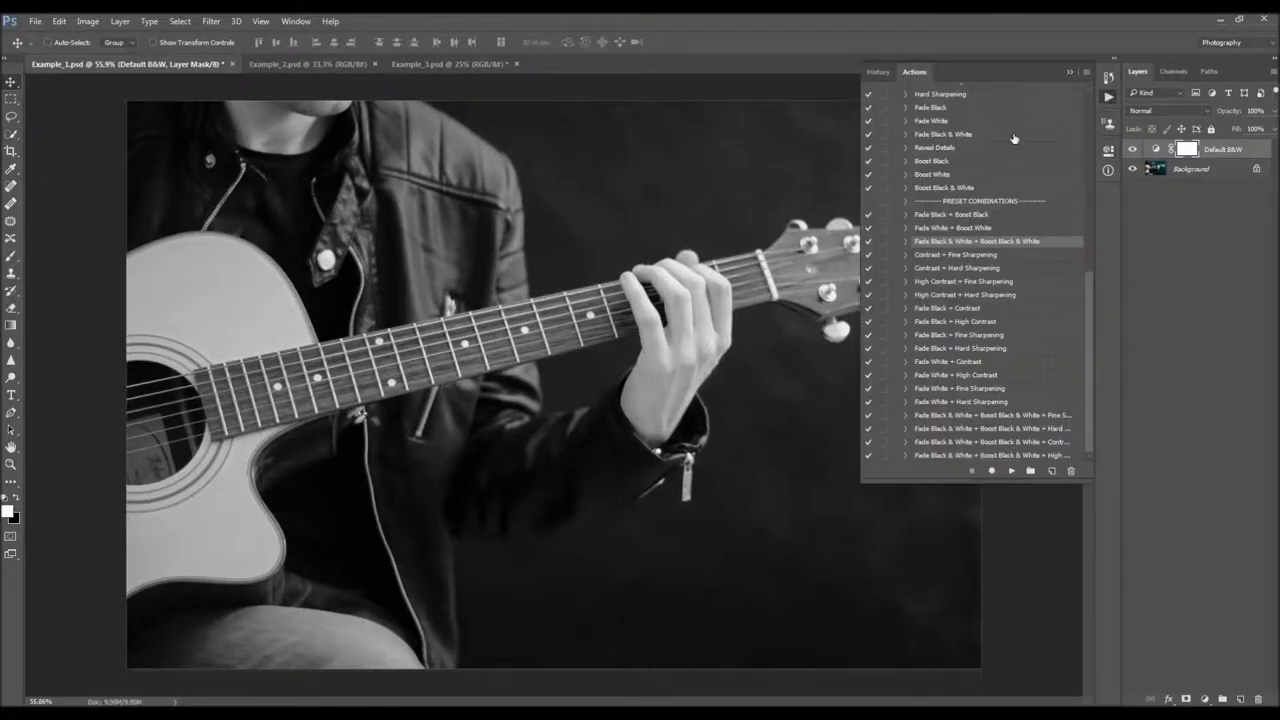
- Play the Contrast + Fine Sharpening preset and inspect the Contrast and Fine Sharpening layers inside its group
click(968, 257)
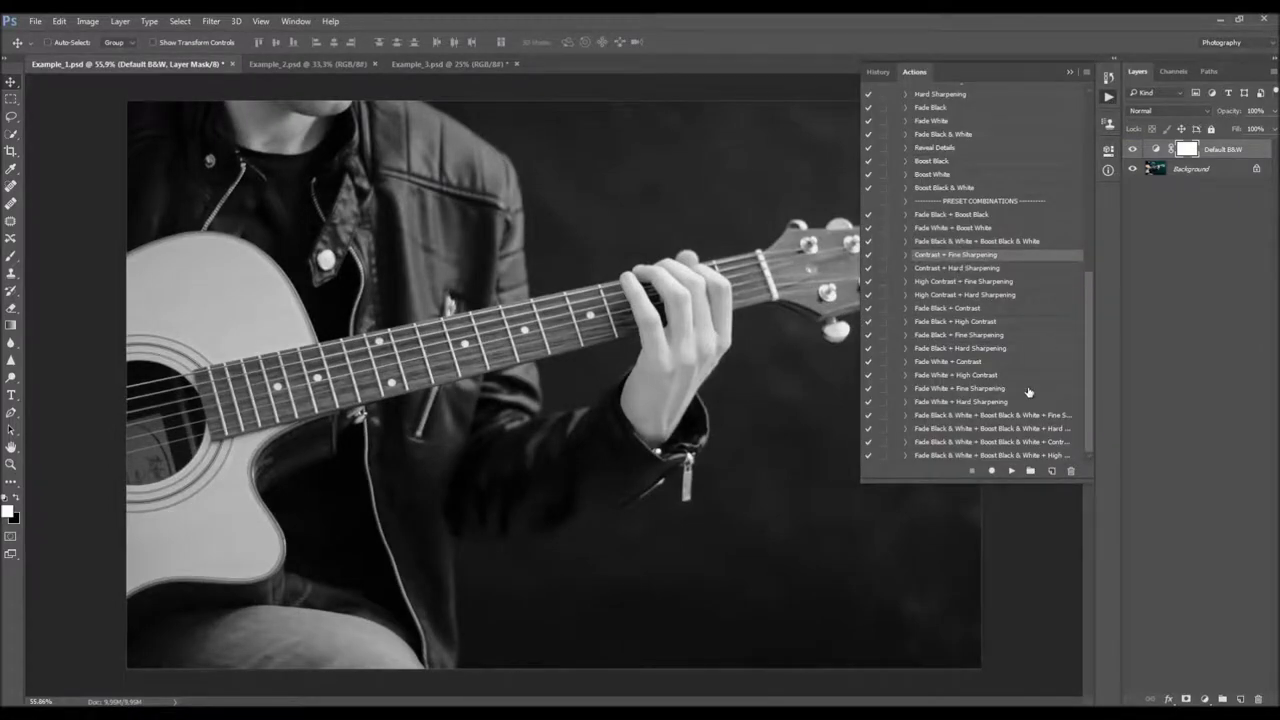
click(1011, 470)
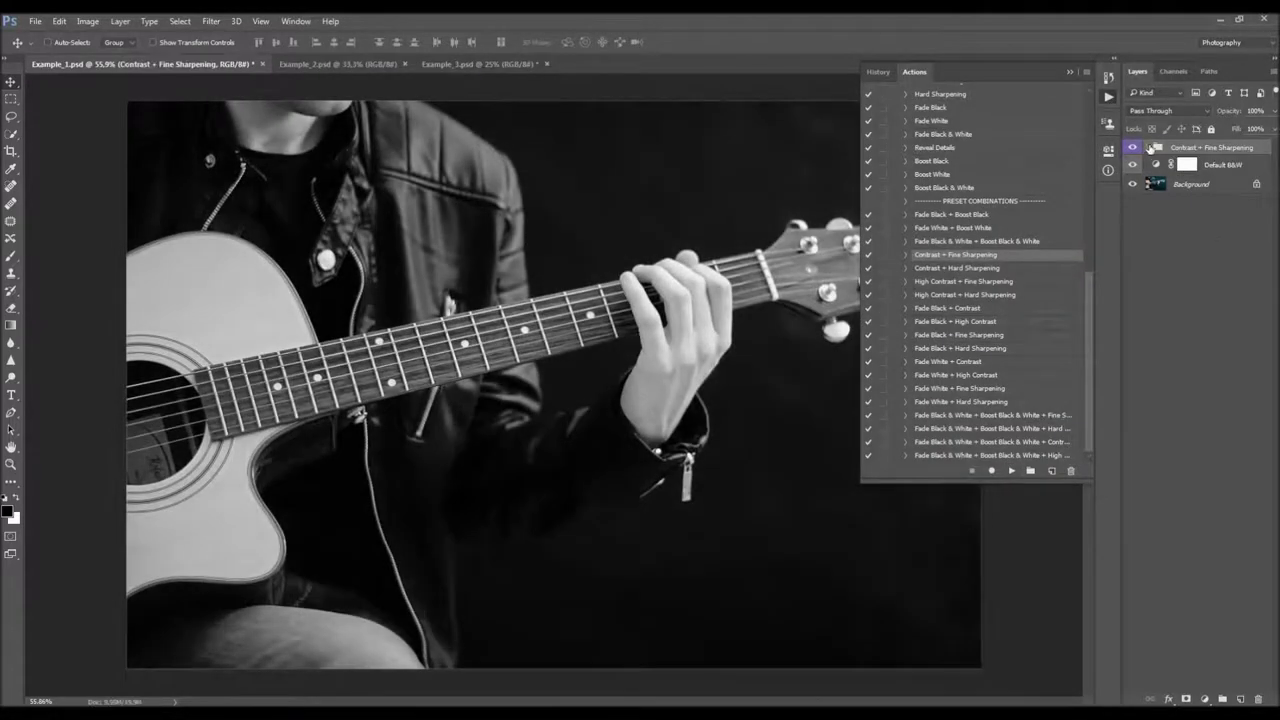
click(1150, 148)
click(1221, 183)
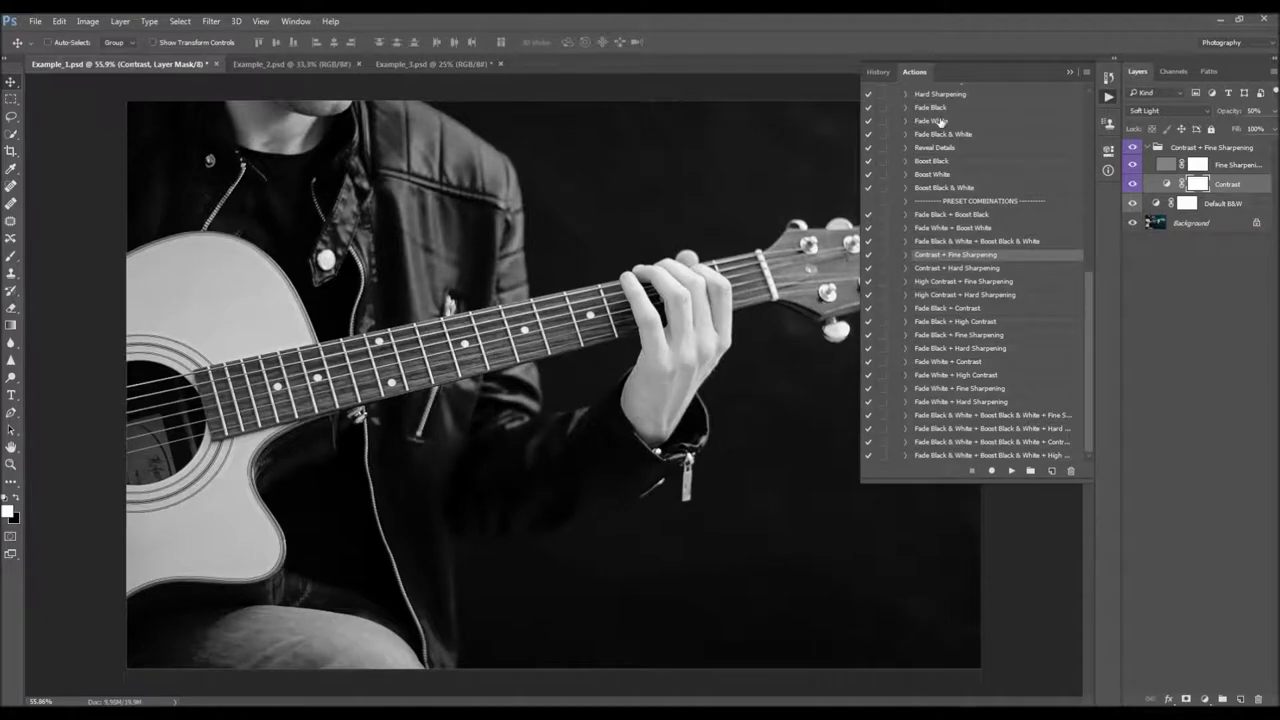
mouse_move(1089, 281)
mouse_down()
mouse_move(1088, 251)
mouse_move(1089, 264)
mouse_up()
click(1237, 165)
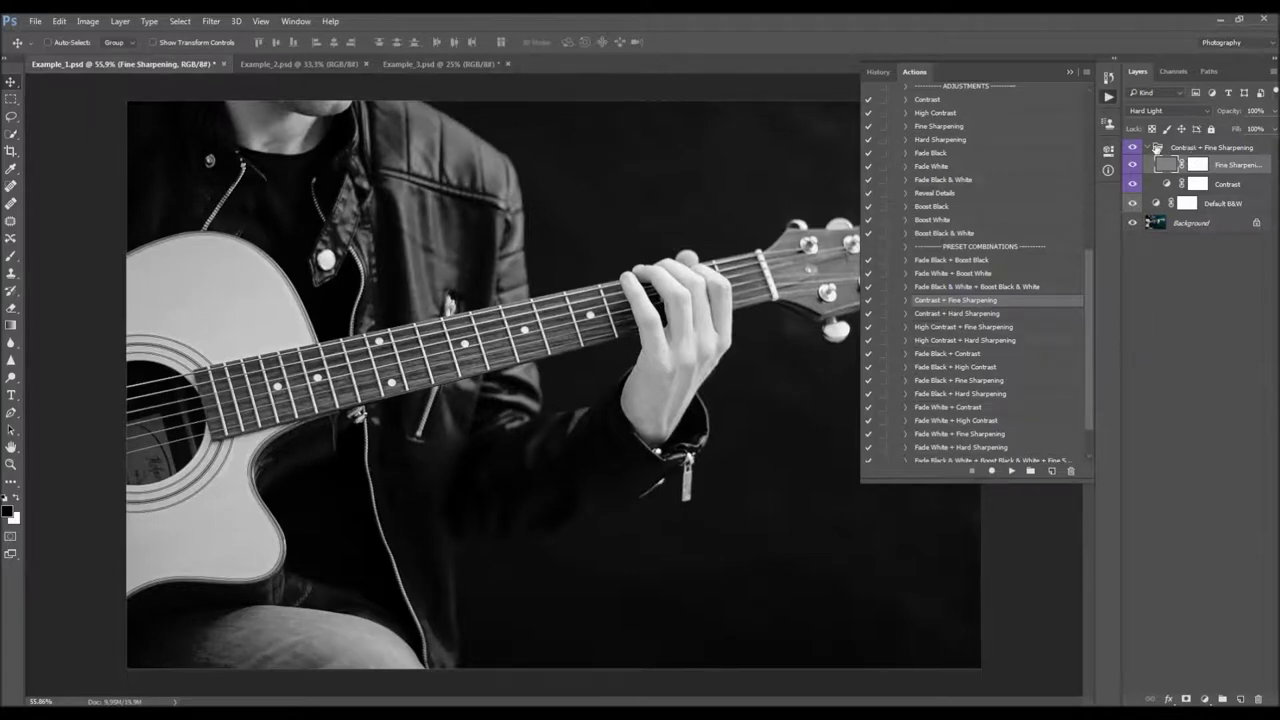
- Compare the photo with the Contrast + Fine Sharpening group hidden and shown, leaving the group expanded
click(1148, 149)
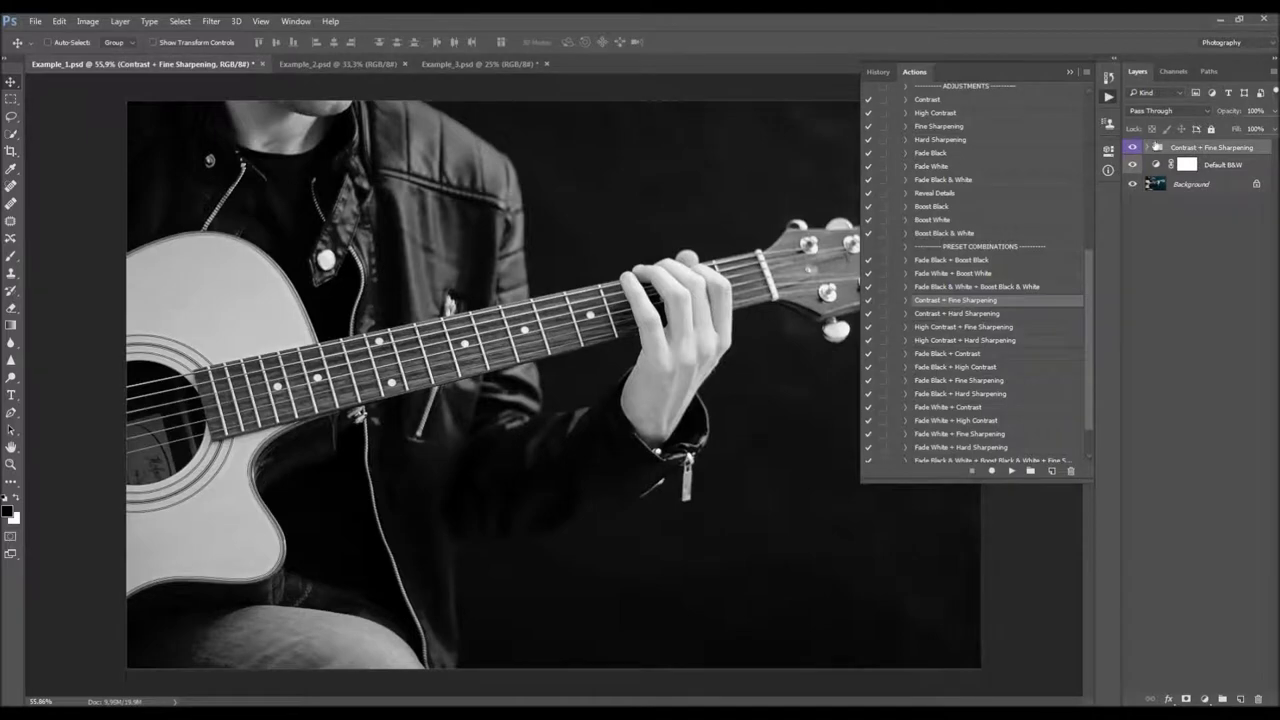
click(1135, 148)
click(1149, 148)
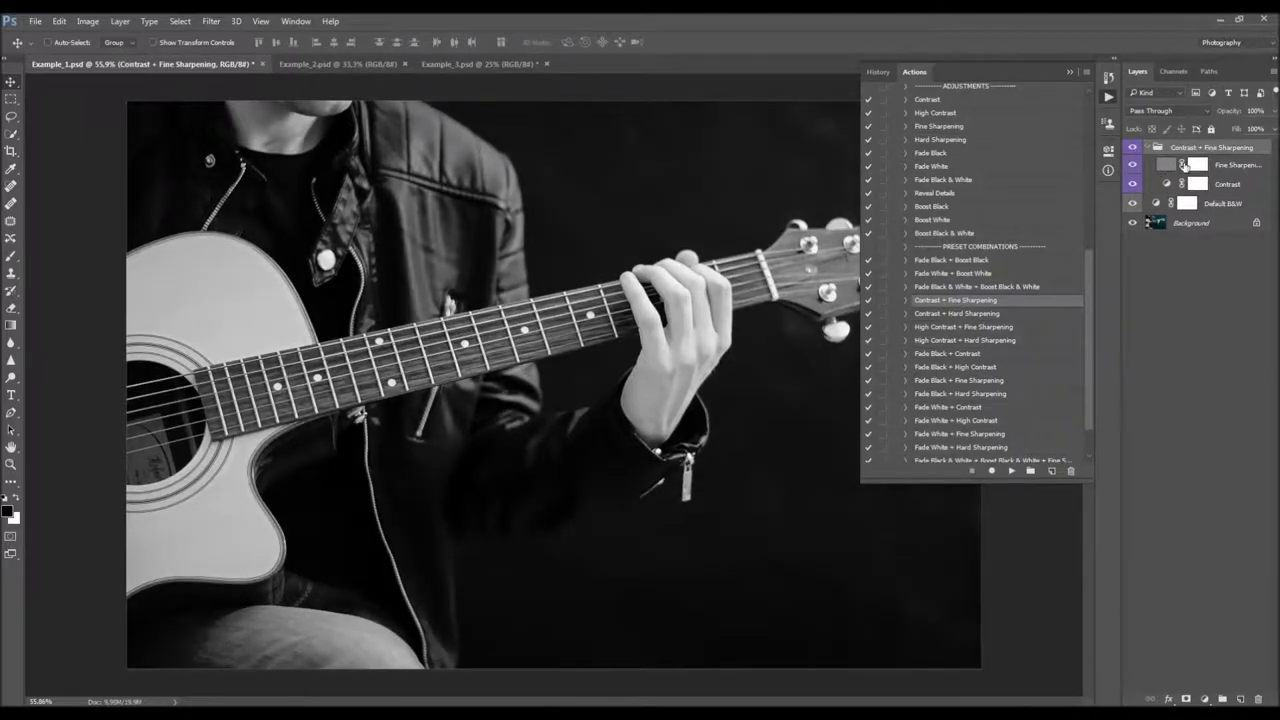
click(1149, 148)
click(1133, 148)
click(1133, 148)
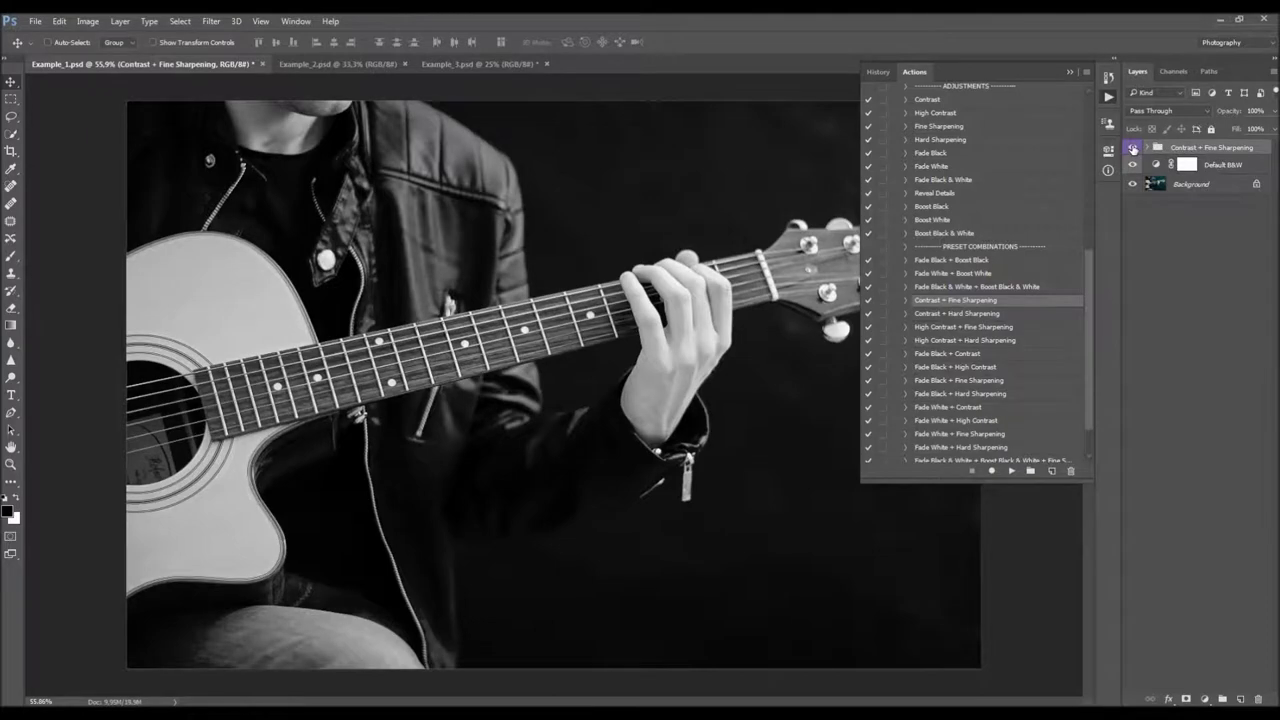
click(1149, 148)
- Try adding the Reveal Details adjustment inside the expanded Contrast + Fine Sharpening group, delete its layer and reselect the group
click(969, 194)
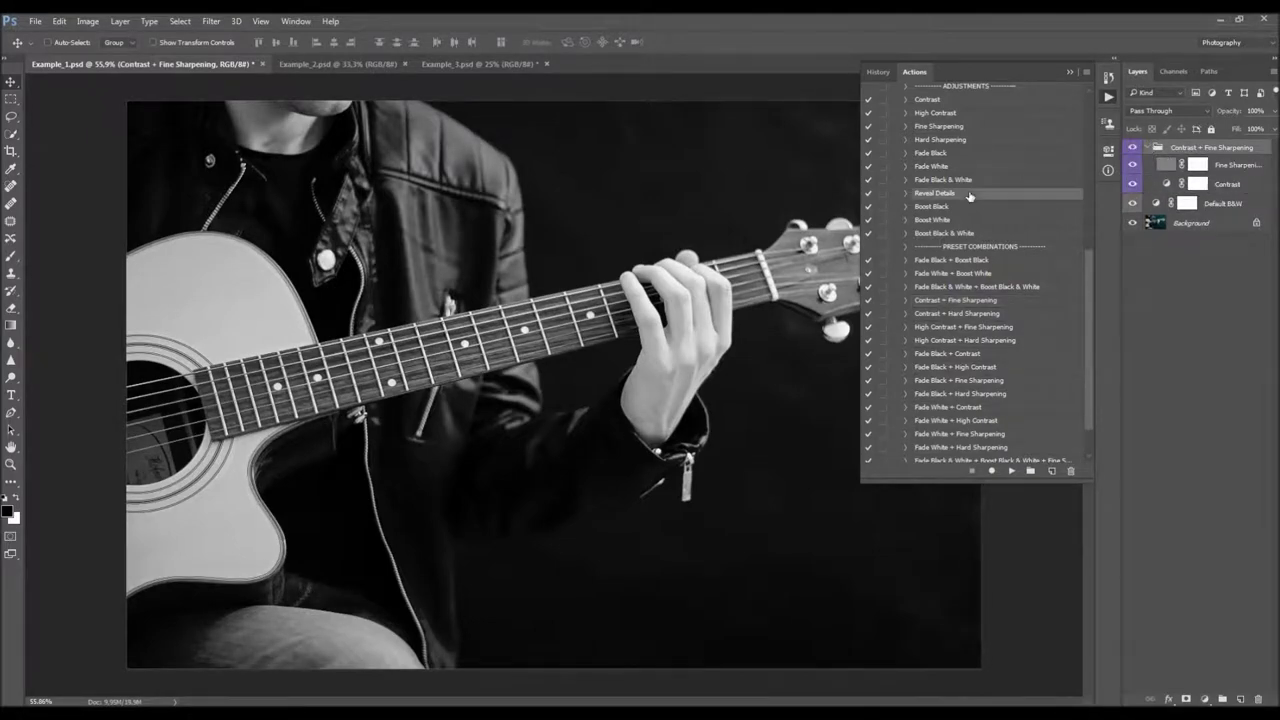
click(1011, 471)
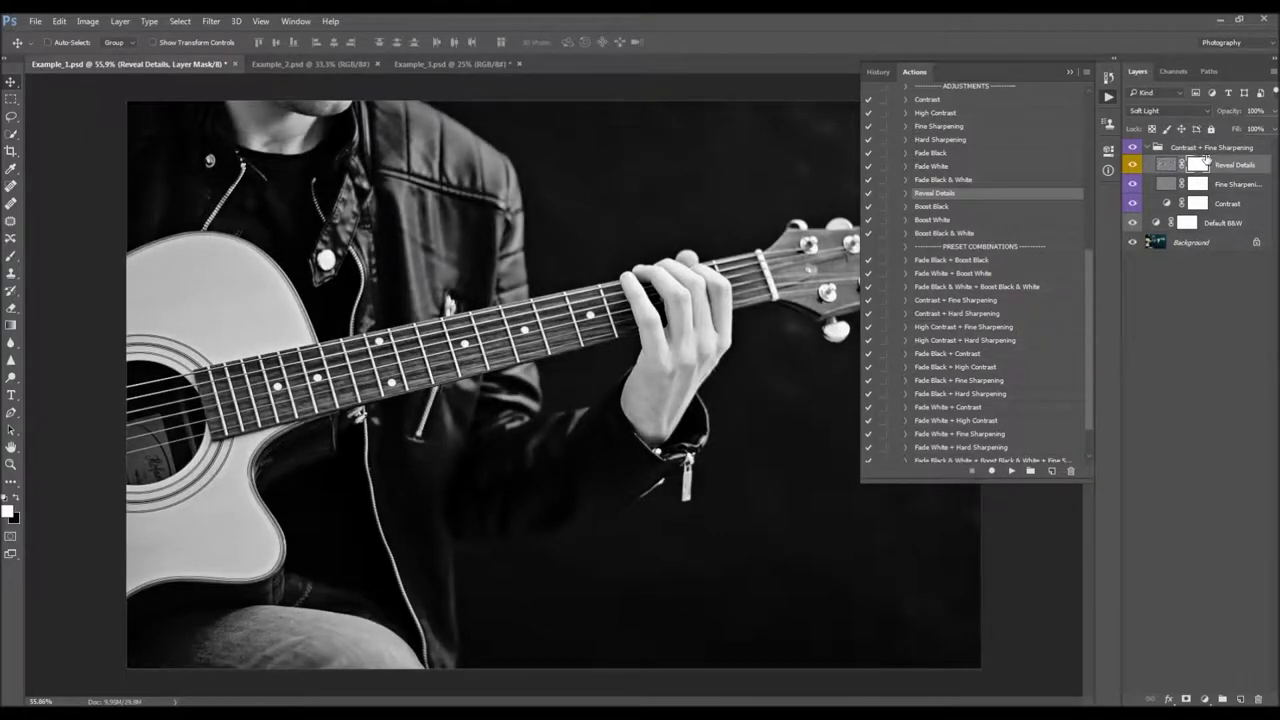
key(Delete)
click(1153, 148)
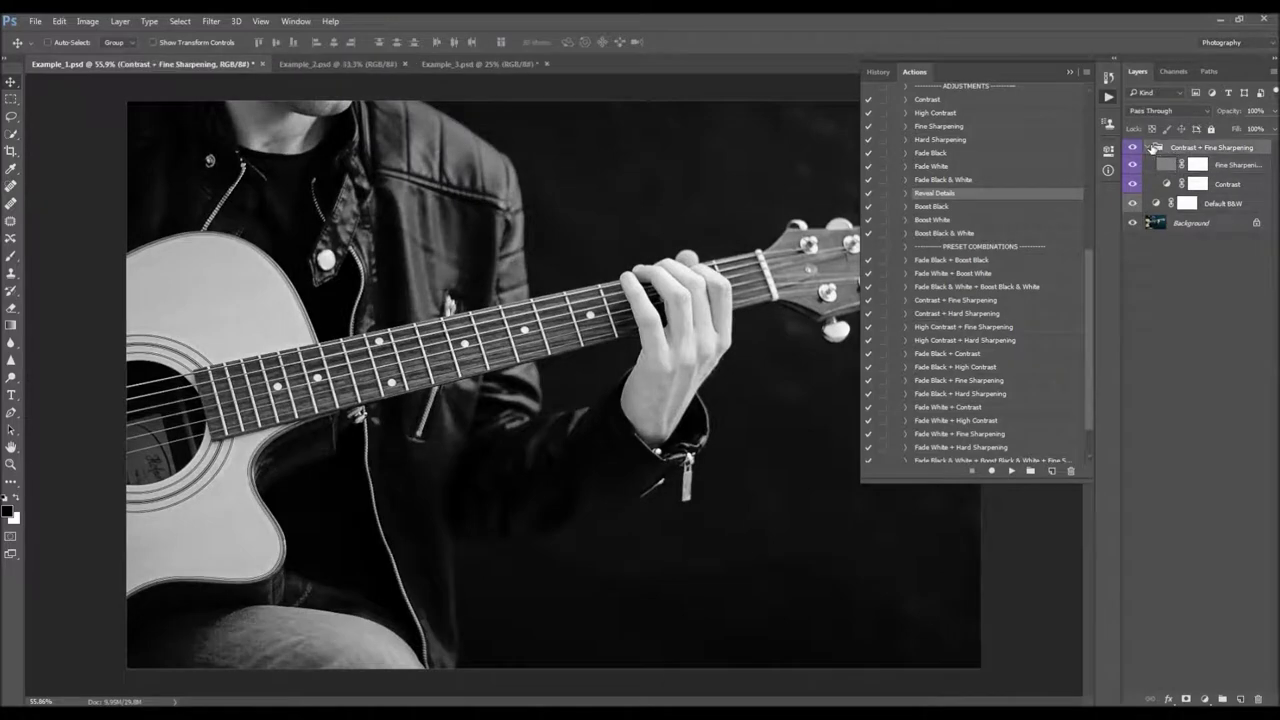
- Collapse the Contrast + Fine Sharpening group and try the Boost Black adjustment above it
click(1148, 147)
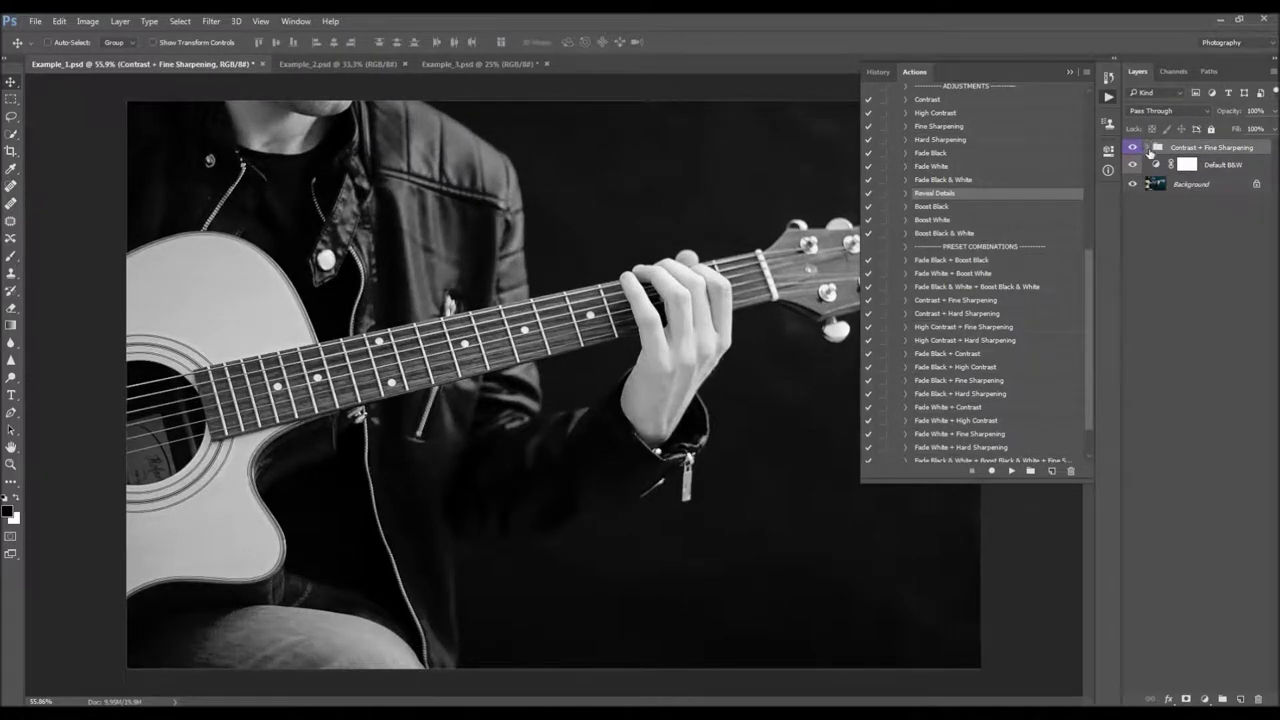
click(1149, 148)
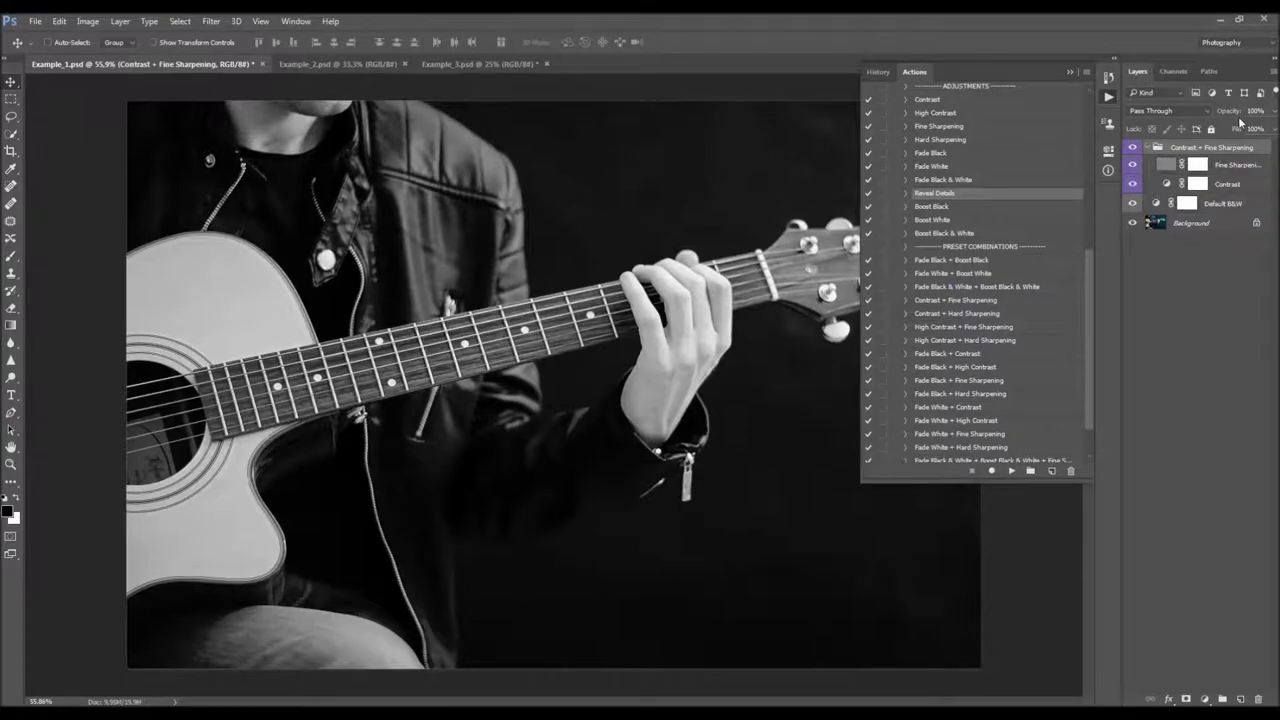
click(1149, 148)
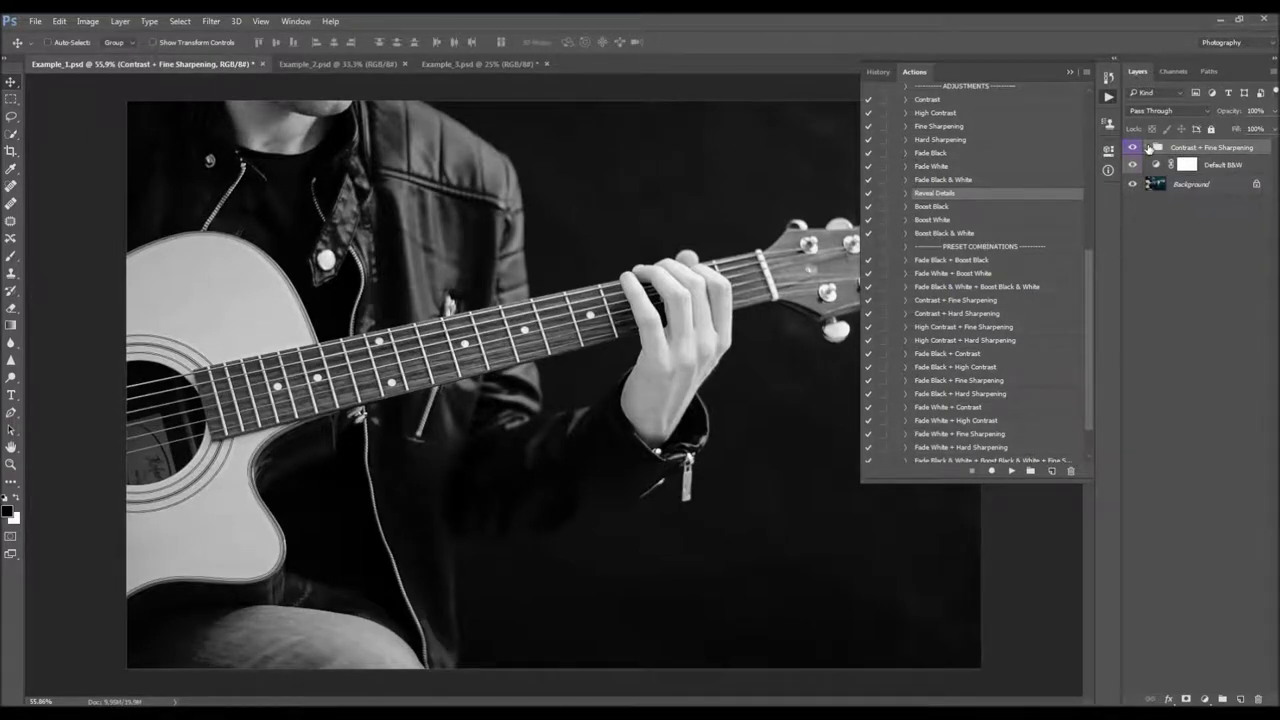
click(952, 207)
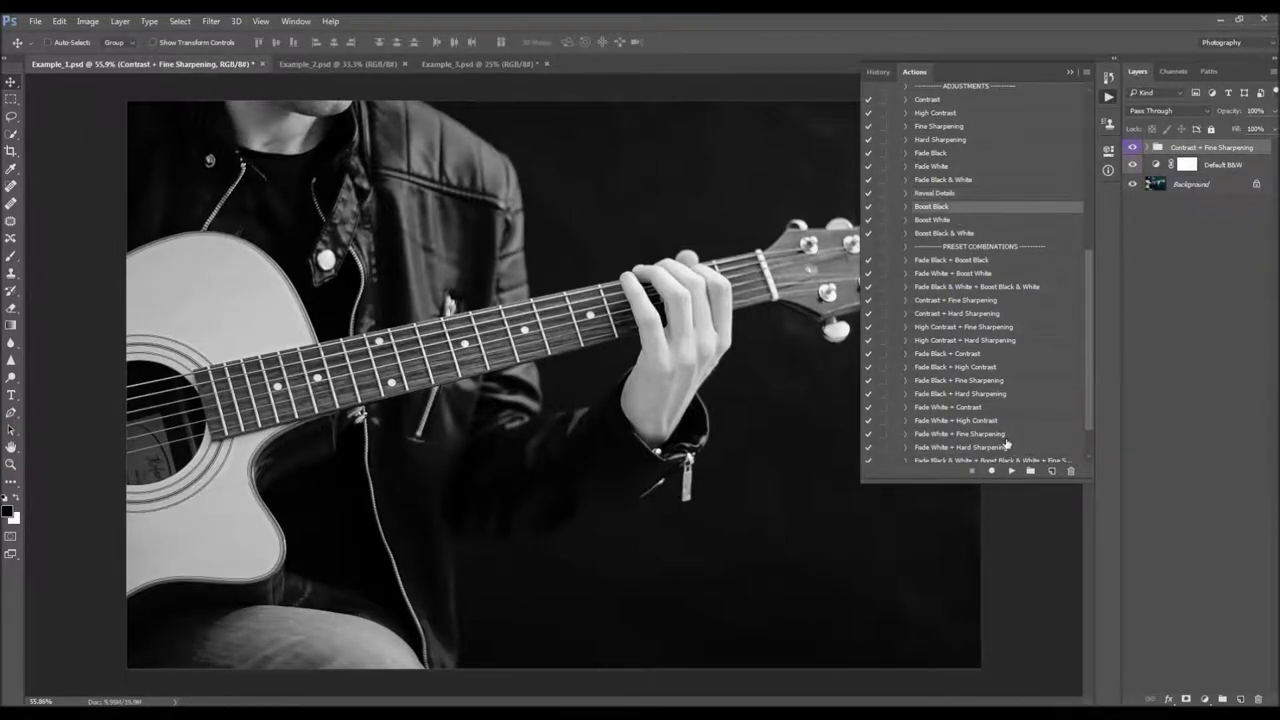
click(1011, 470)
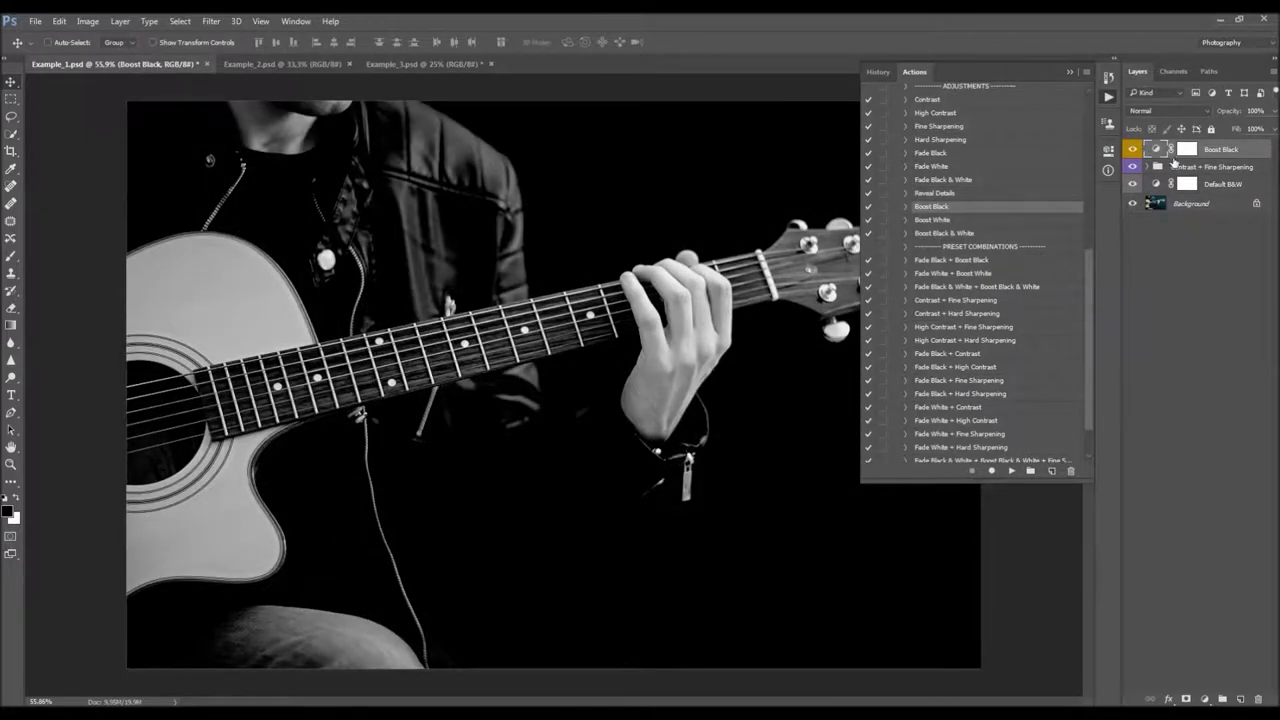
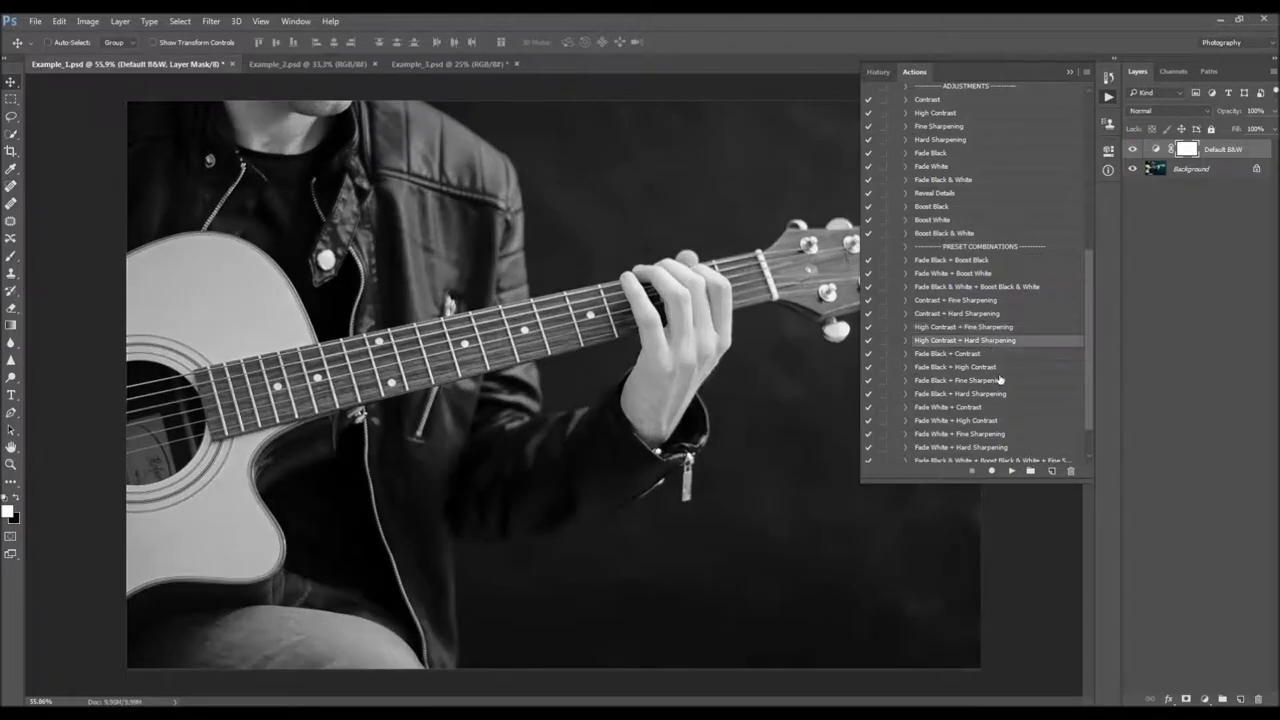
- Try the High Contrast + Hard Sharpening preset, inspect the High Contrast layer in its group and delete the group
click(1011, 470)
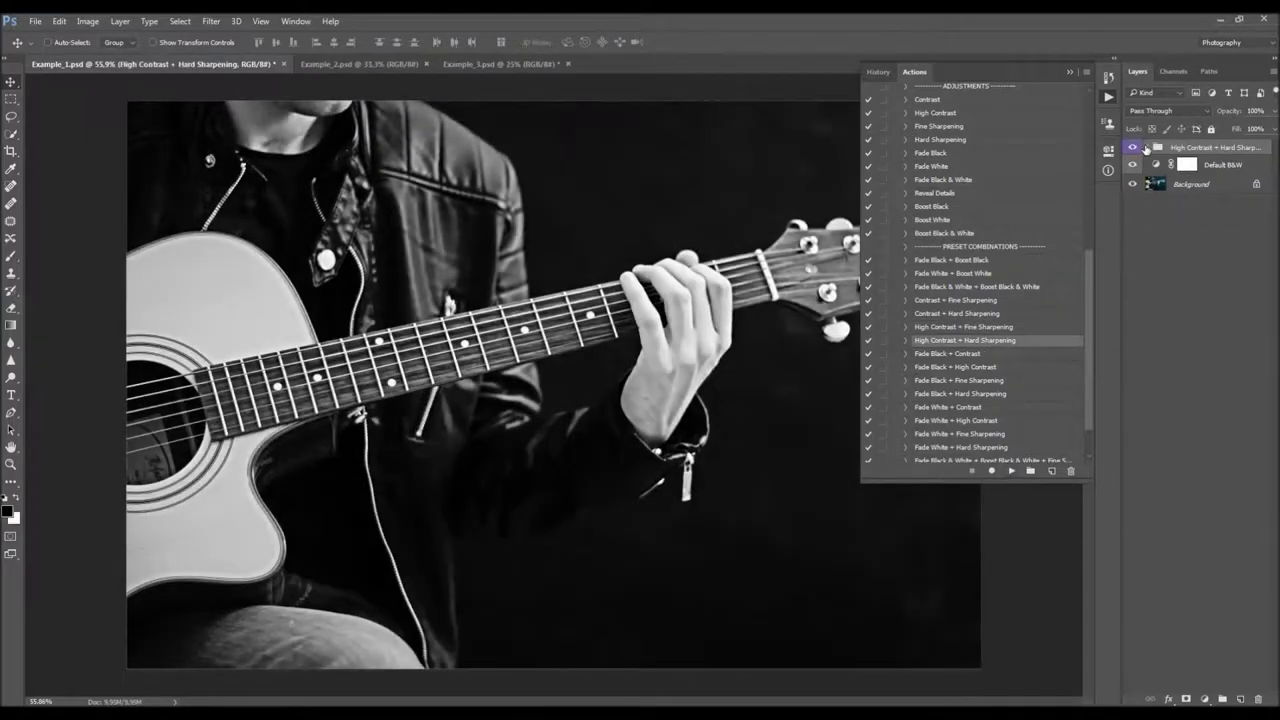
click(1146, 148)
click(1238, 180)
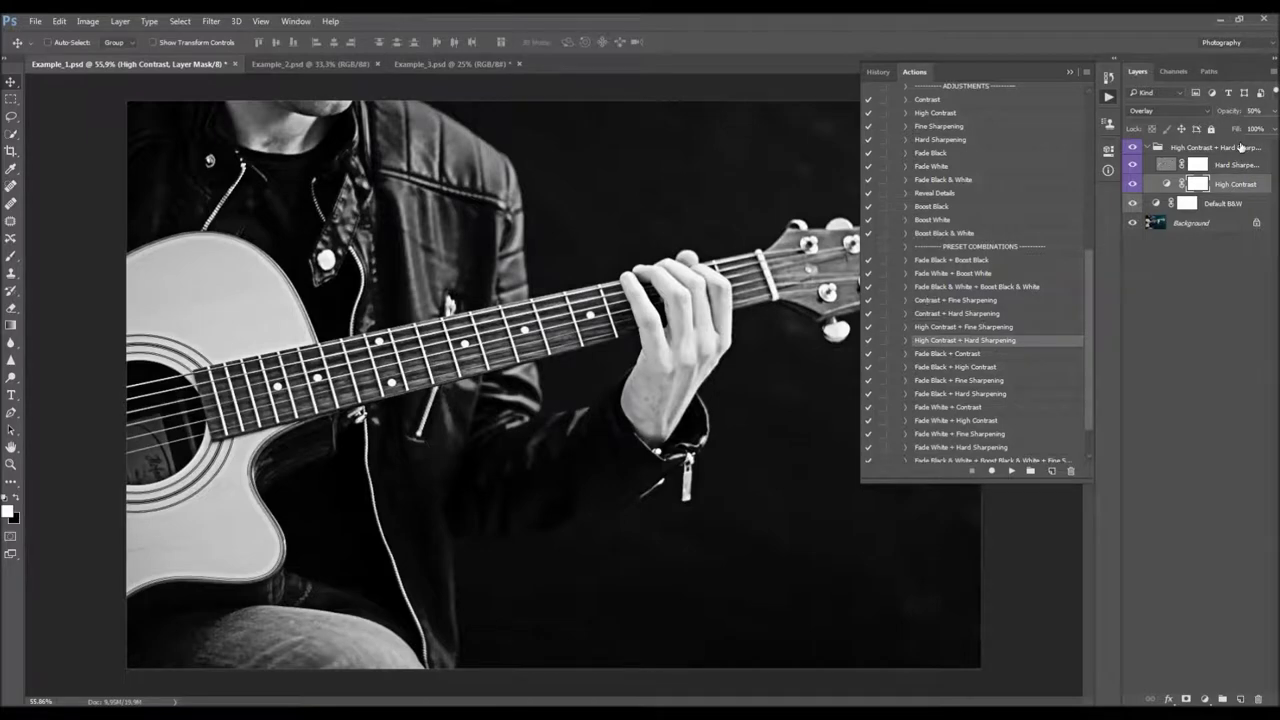
click(1238, 148)
key(Delete)
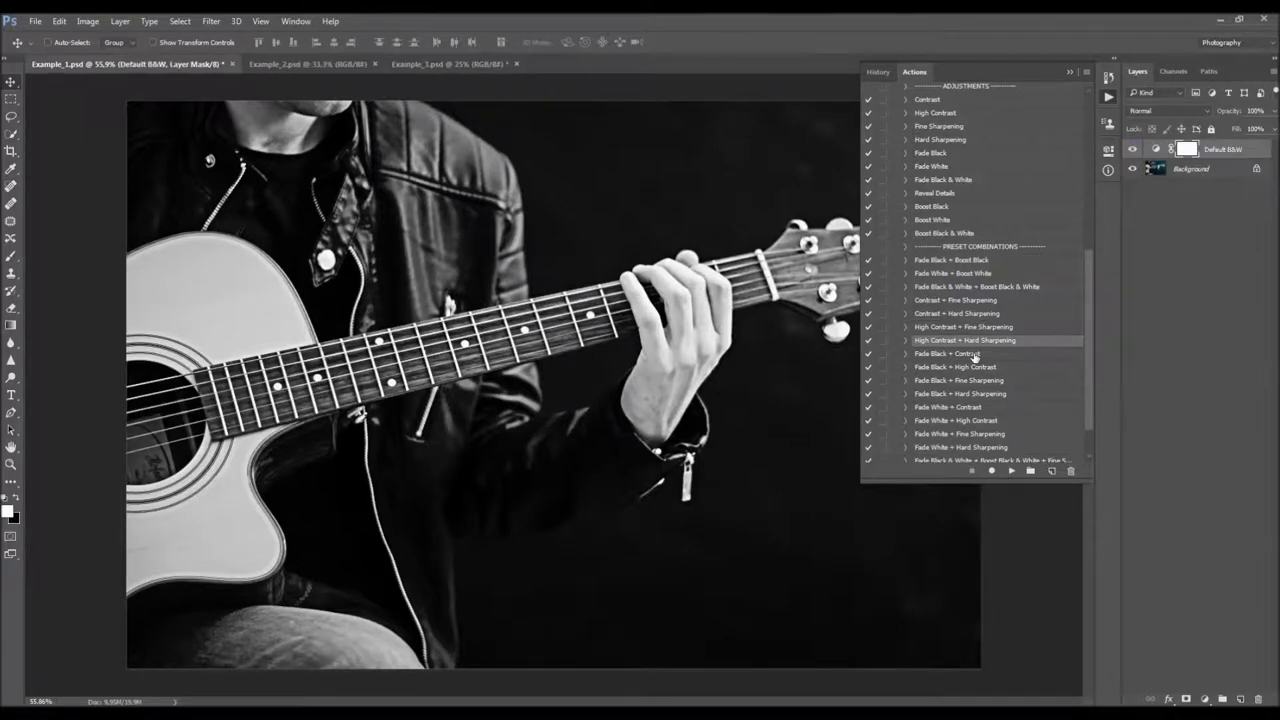
- Play the Fade Black + Contrast preset and toggle the visibility of the Contrast layer inside its group
click(975, 356)
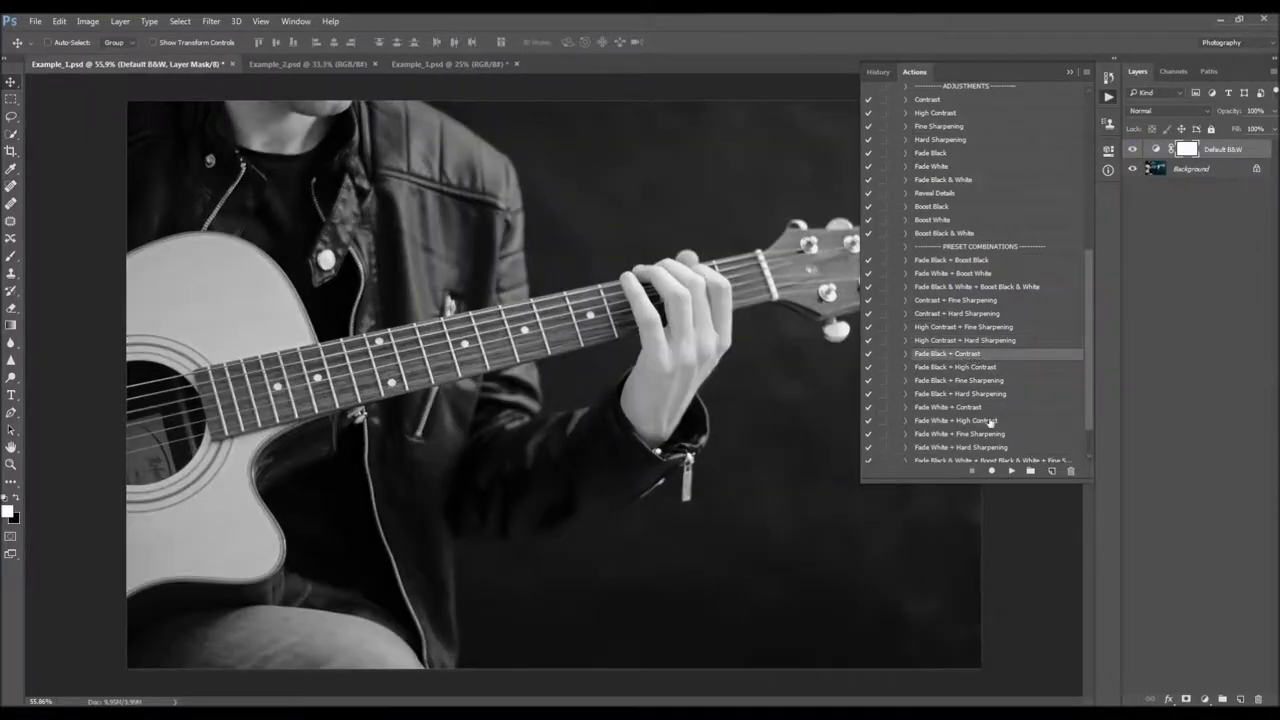
click(1012, 471)
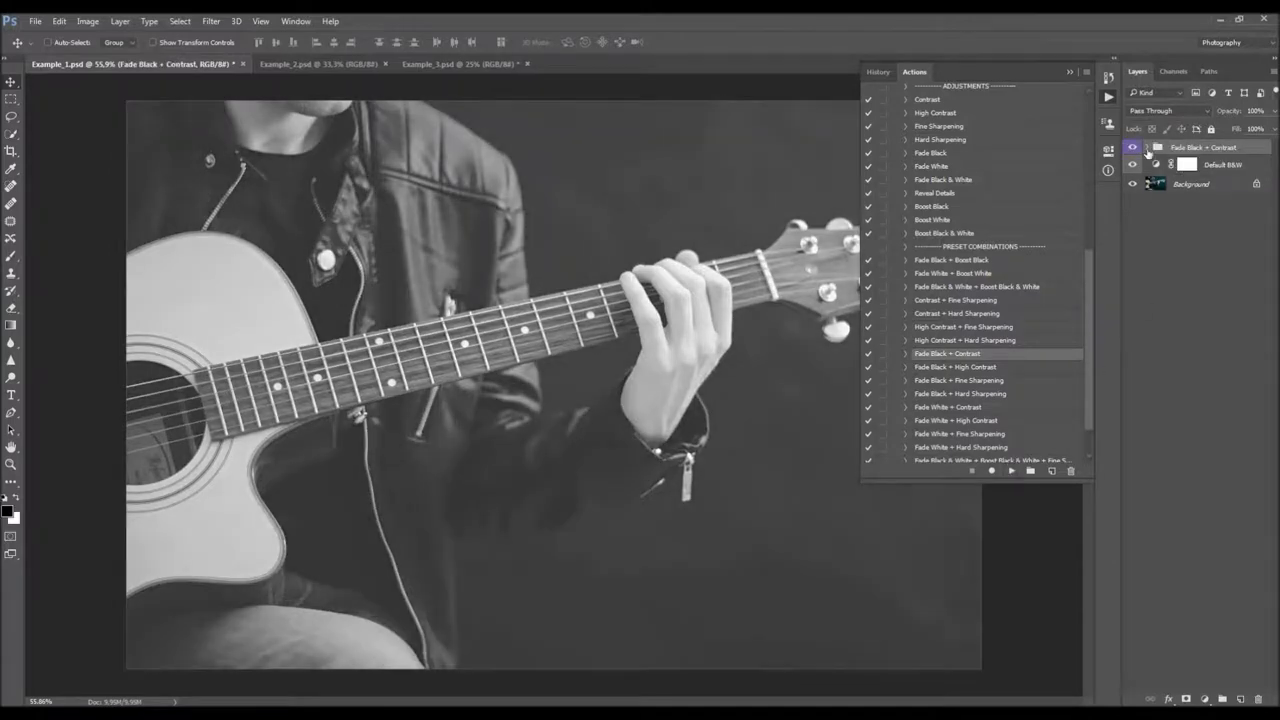
click(1195, 186)
click(1133, 184)
click(1133, 184)
click(1133, 184)
click(1133, 184)
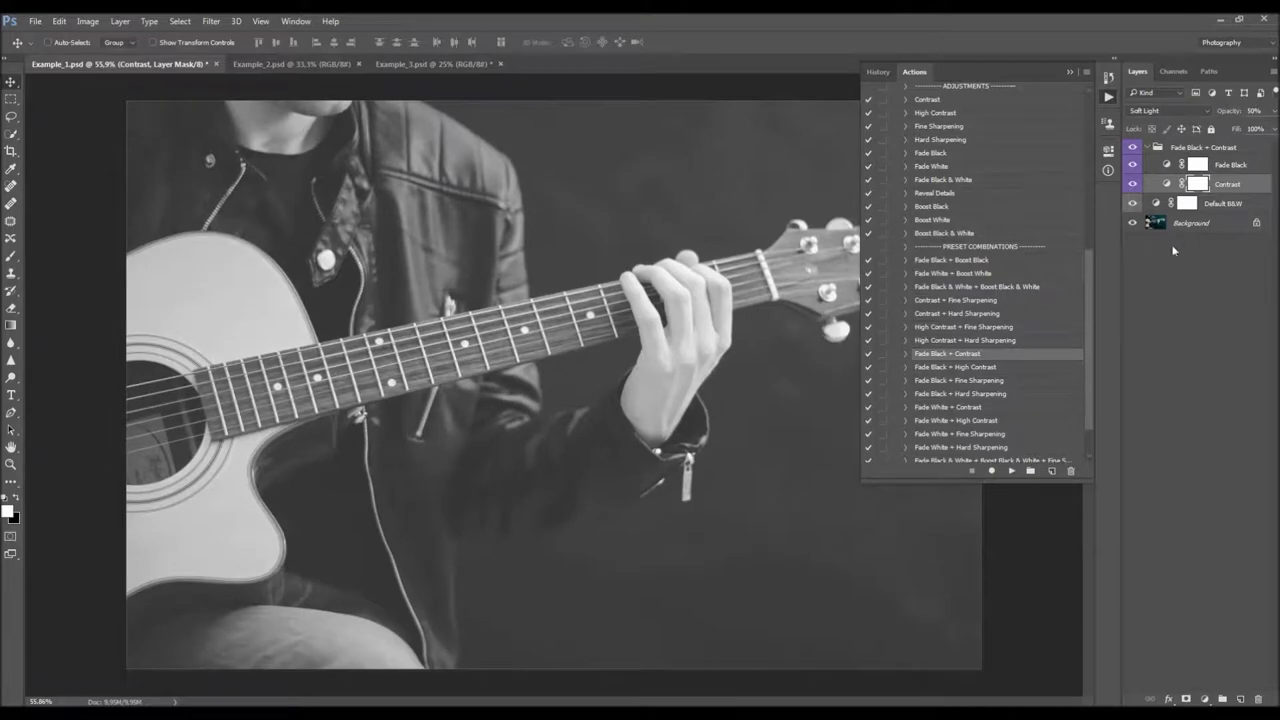
- Try a Levels black output of 38 on the Fade Black layer and delete the Fade Black + Contrast group
double_click(1175, 164)
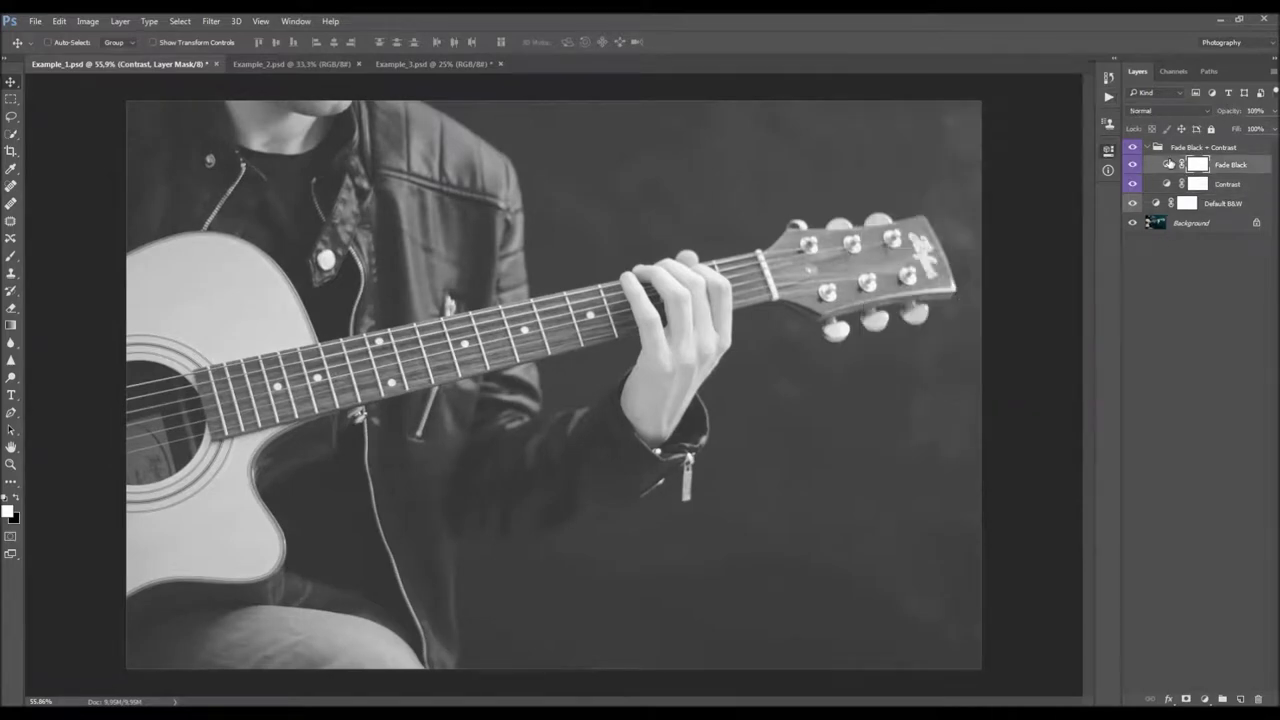
drag(990, 314, 985, 320)
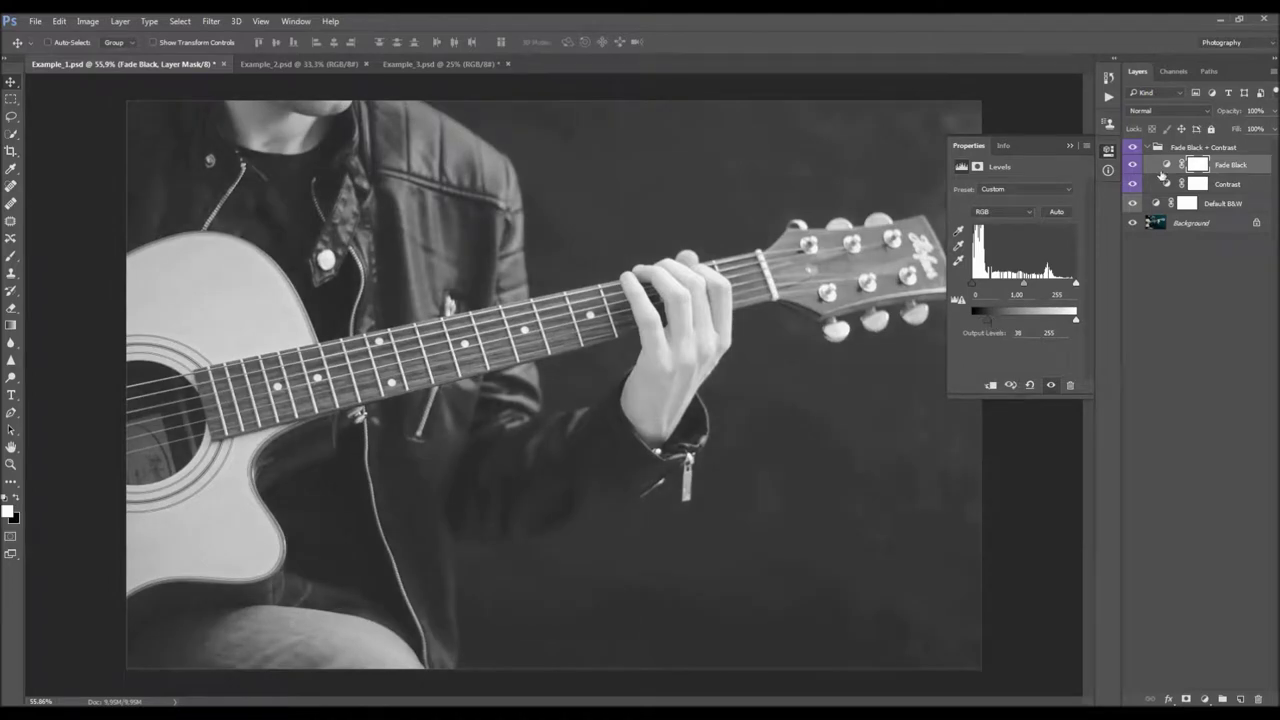
click(1190, 148)
key(Delete)
click(1110, 98)
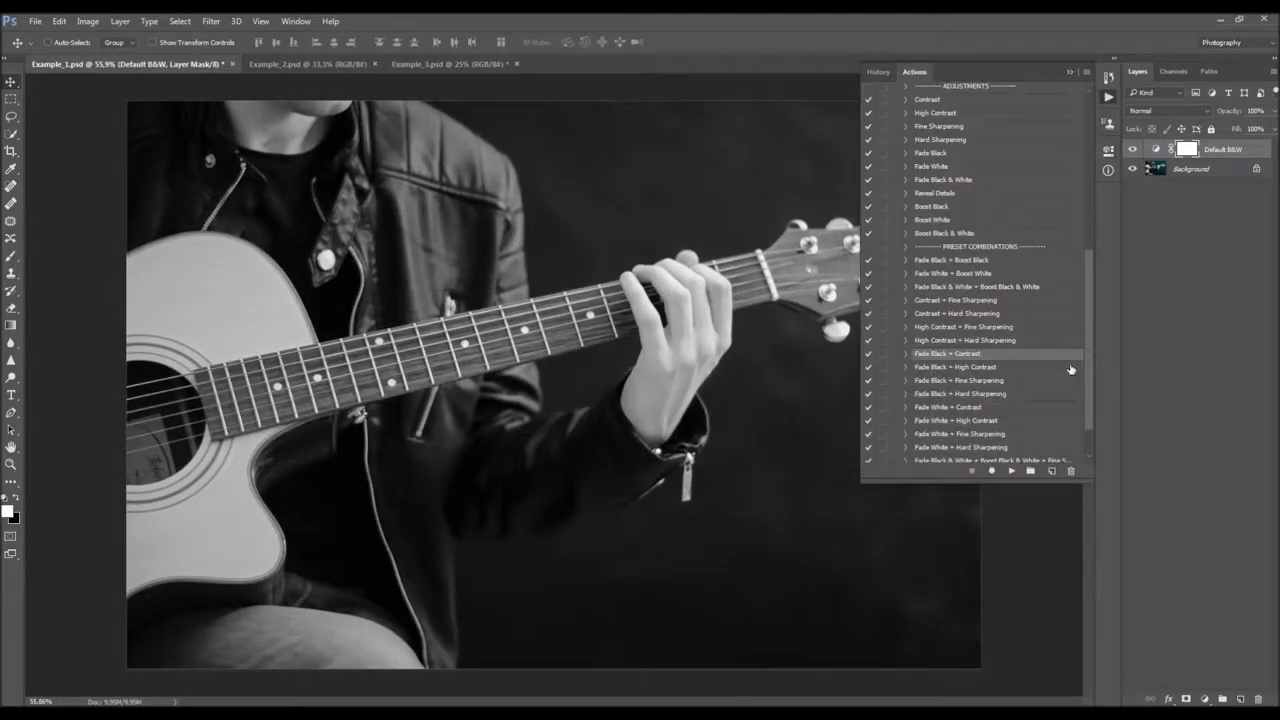
- Try the Fade Black + High Contrast preset and delete its layer group
scroll(1070, 370, down, 2)
click(978, 321)
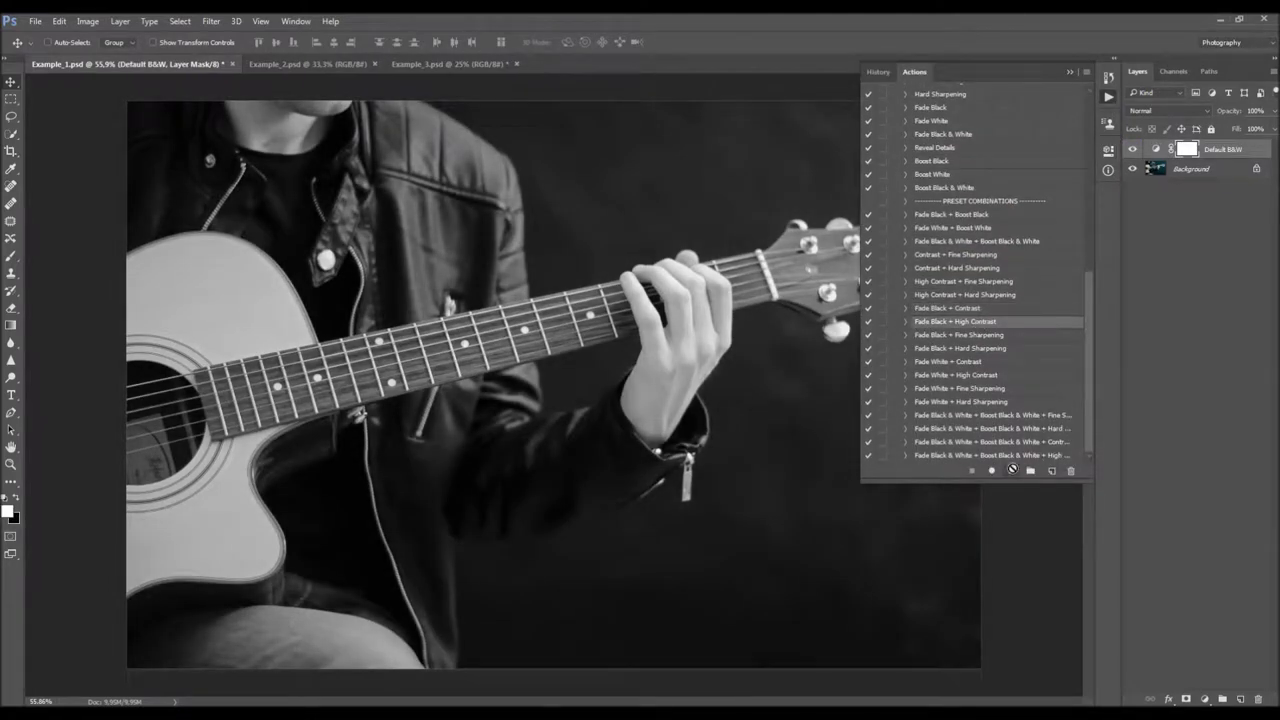
click(1012, 469)
key(Delete)
- Play the Fade Black + Fine Sharpening preset, expand its group and select the Fine Sharpening layer
click(963, 335)
click(1011, 469)
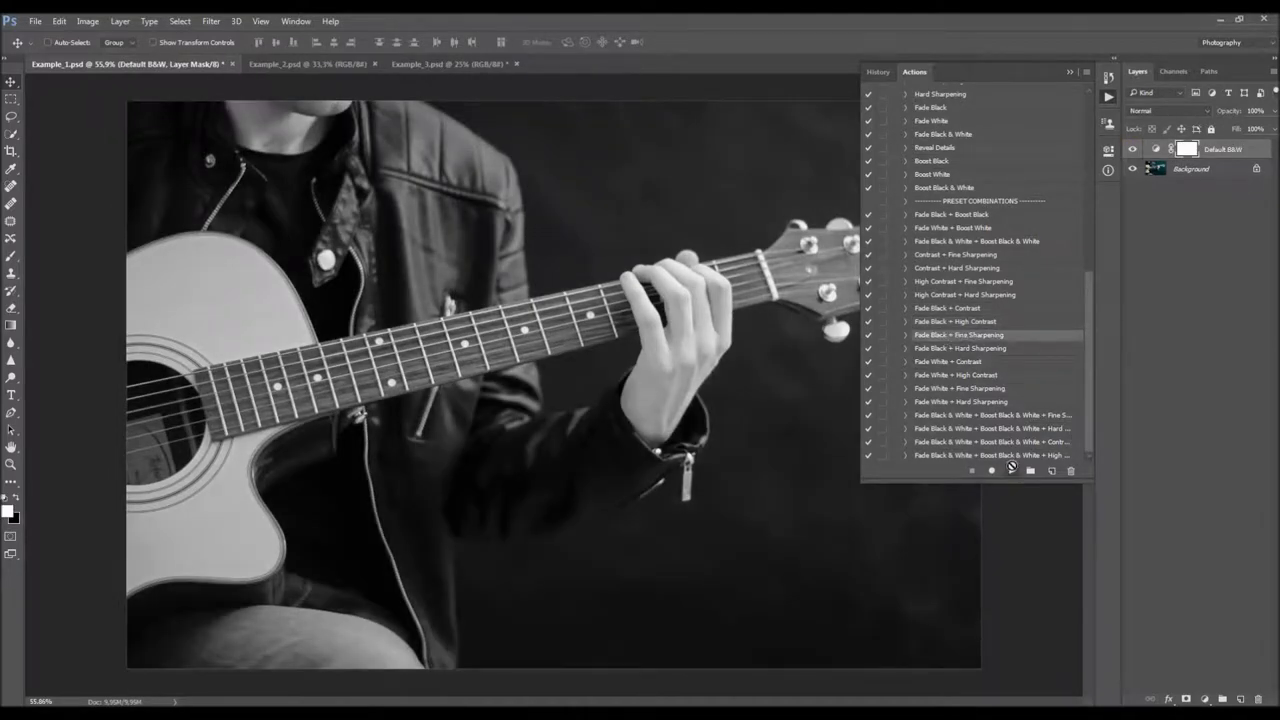
click(1149, 149)
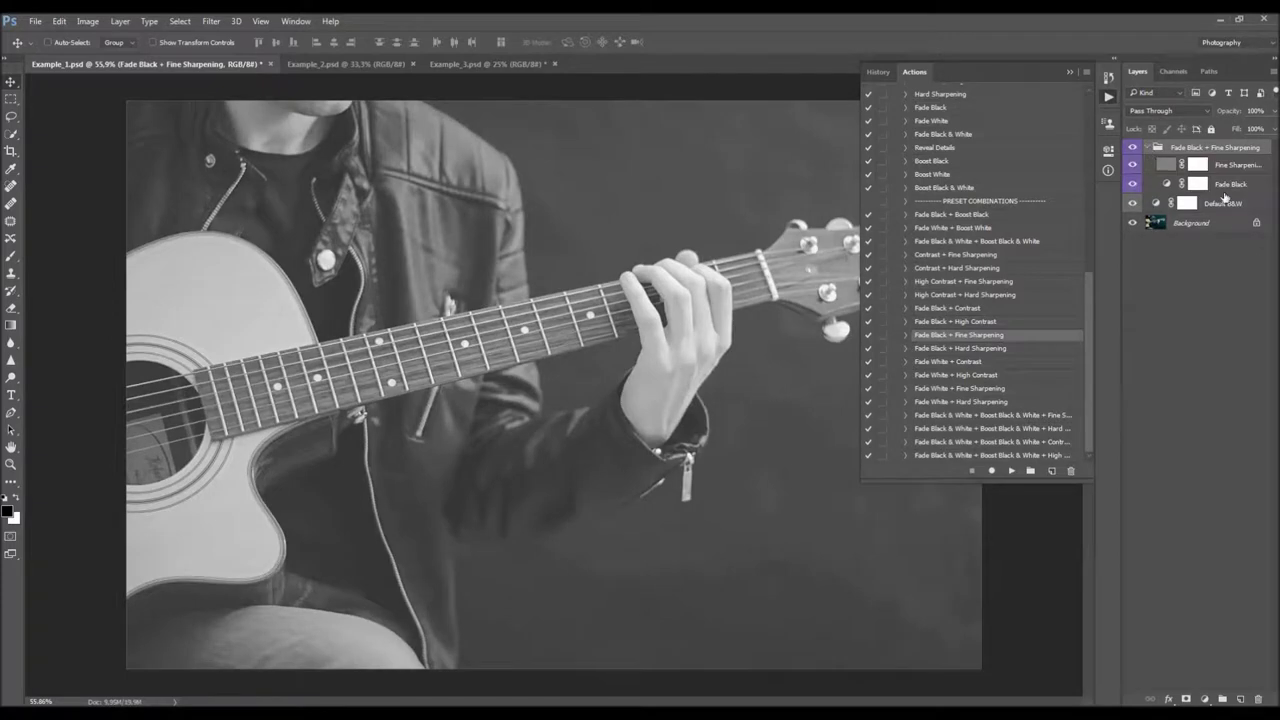
click(1241, 166)
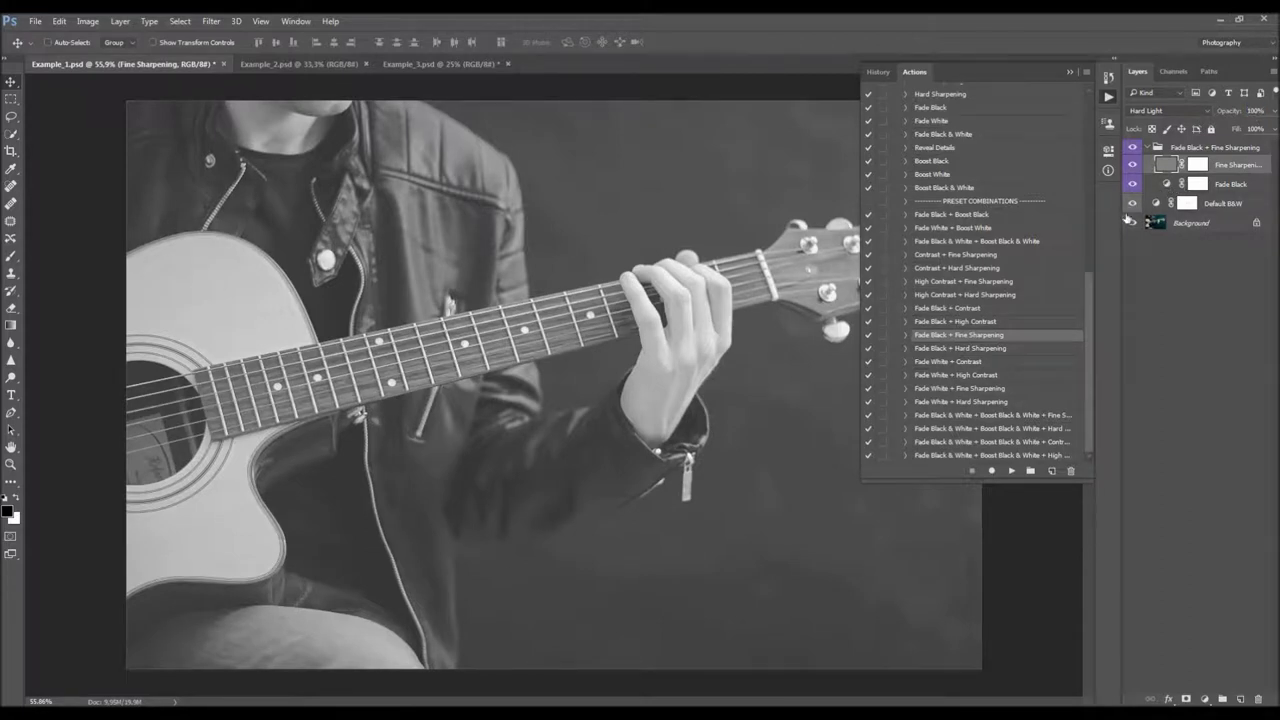
- Open the Levels settings of the Fade Black layer and delete the Fade Black + Fine Sharpening group
double_click(1165, 185)
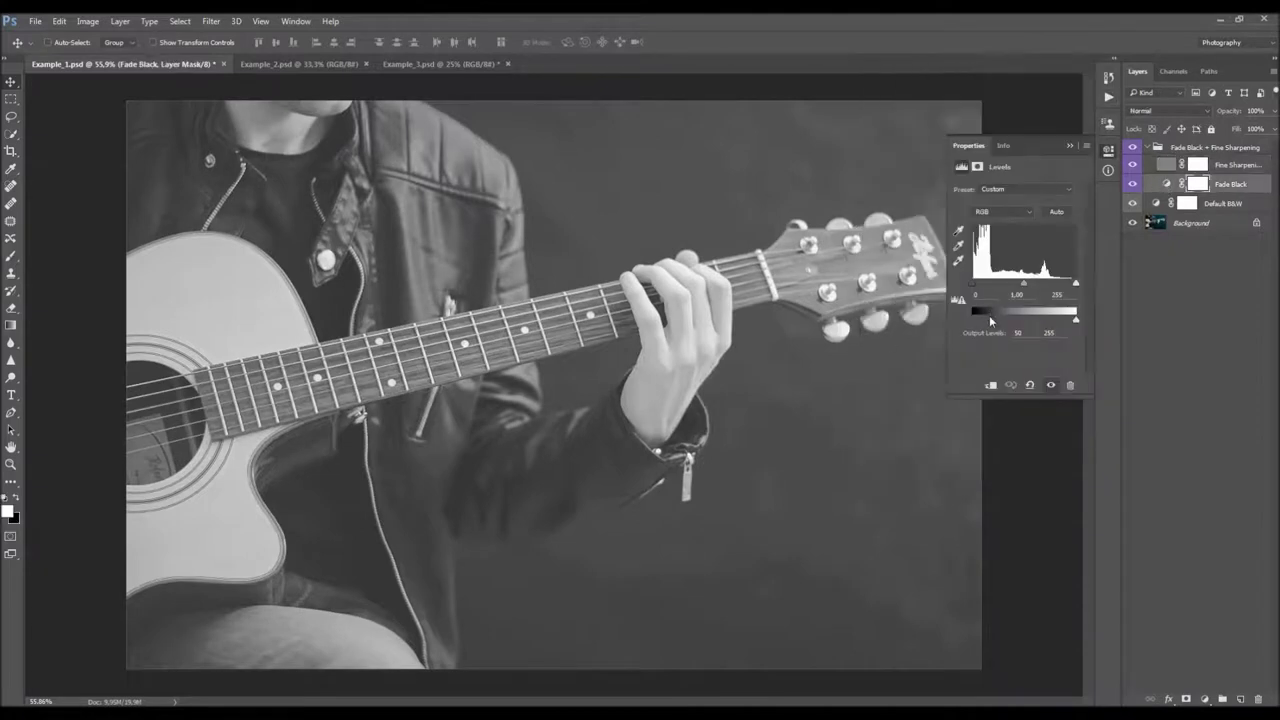
click(1108, 97)
click(1211, 148)
key(Delete)
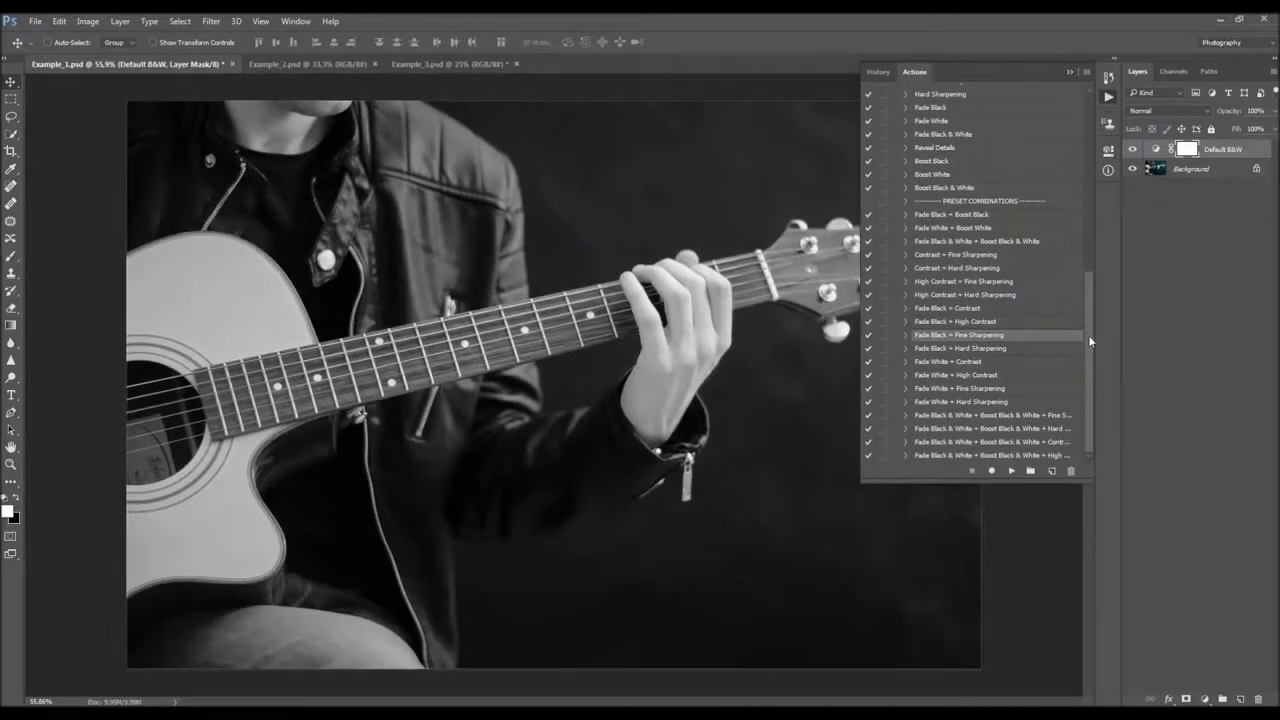
- Try the Fade Black + Hard Sharpening preset and delete its layer group
click(1010, 350)
click(1011, 470)
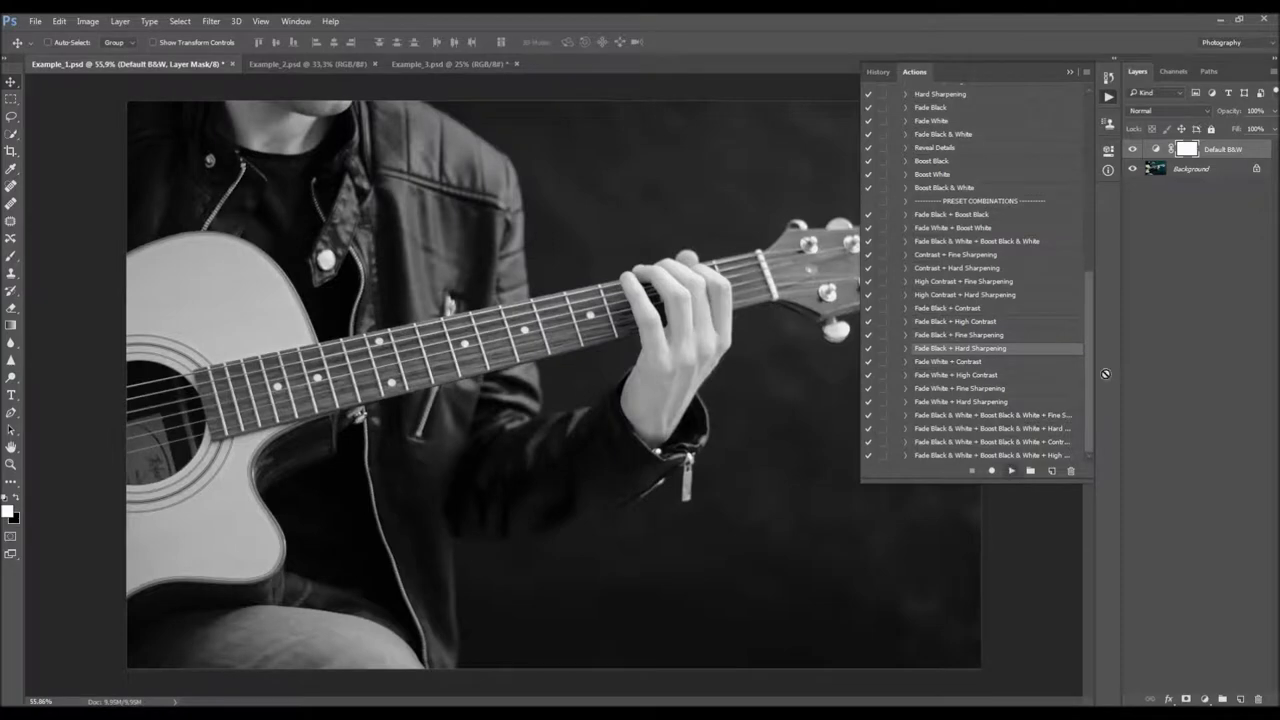
key(Delete)
- Try the Fade White + Contrast and Fade White + High Contrast presets, removing the result of each one
click(978, 366)
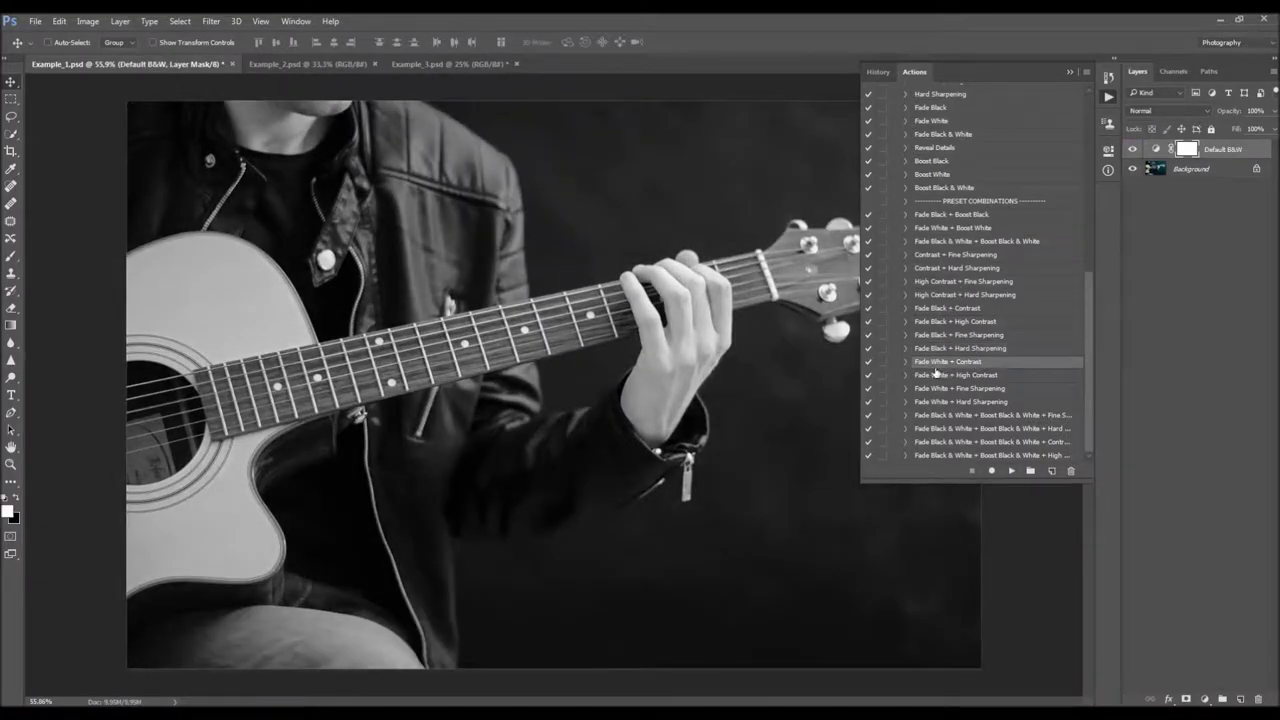
click(1011, 470)
key(ctrl+z)
click(980, 376)
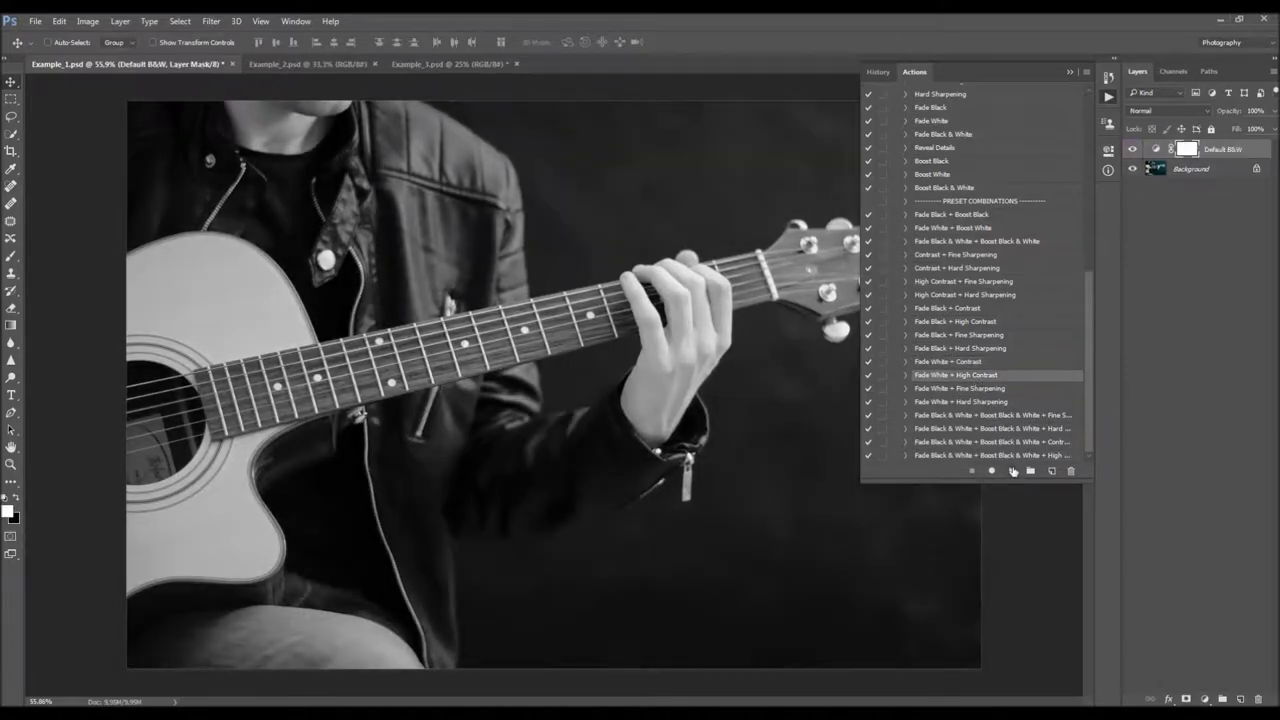
click(1011, 470)
key(ctrl+z)
- Try the Fade White + Fine Sharpening and Fade White + Hard Sharpening presets, removing the result of each one
click(978, 389)
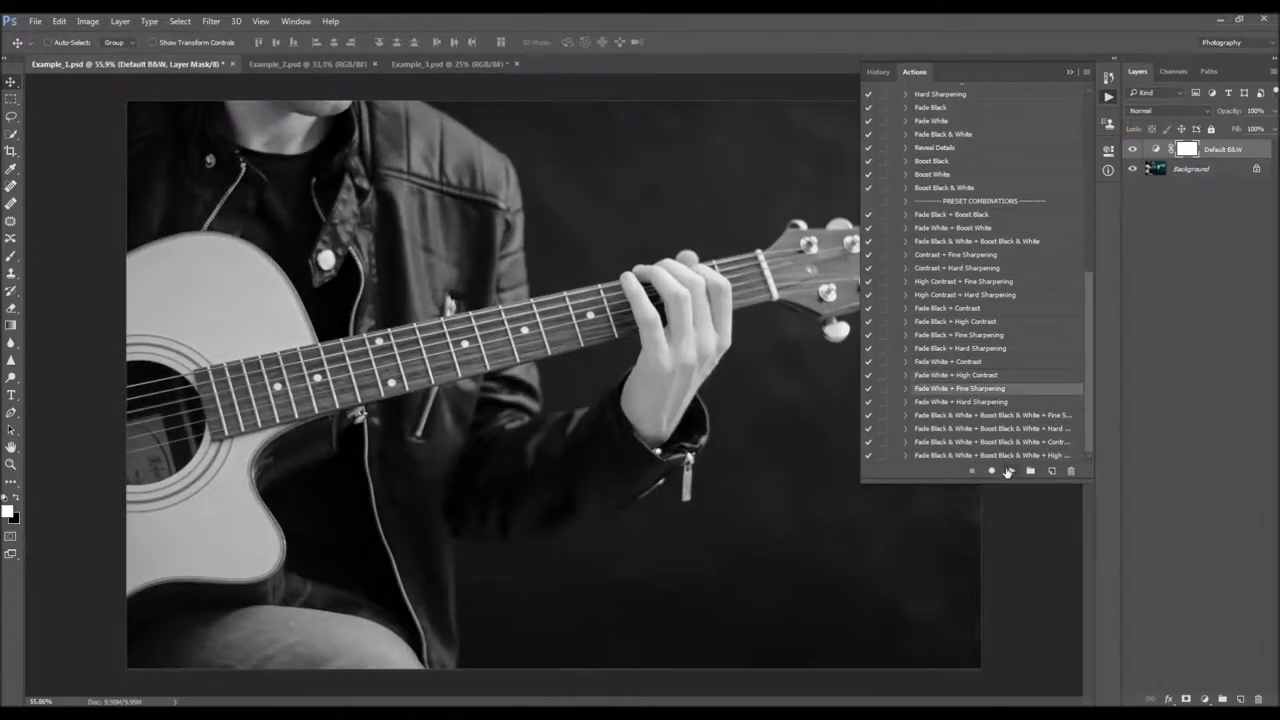
click(1008, 470)
key(ctrl+z)
click(990, 401)
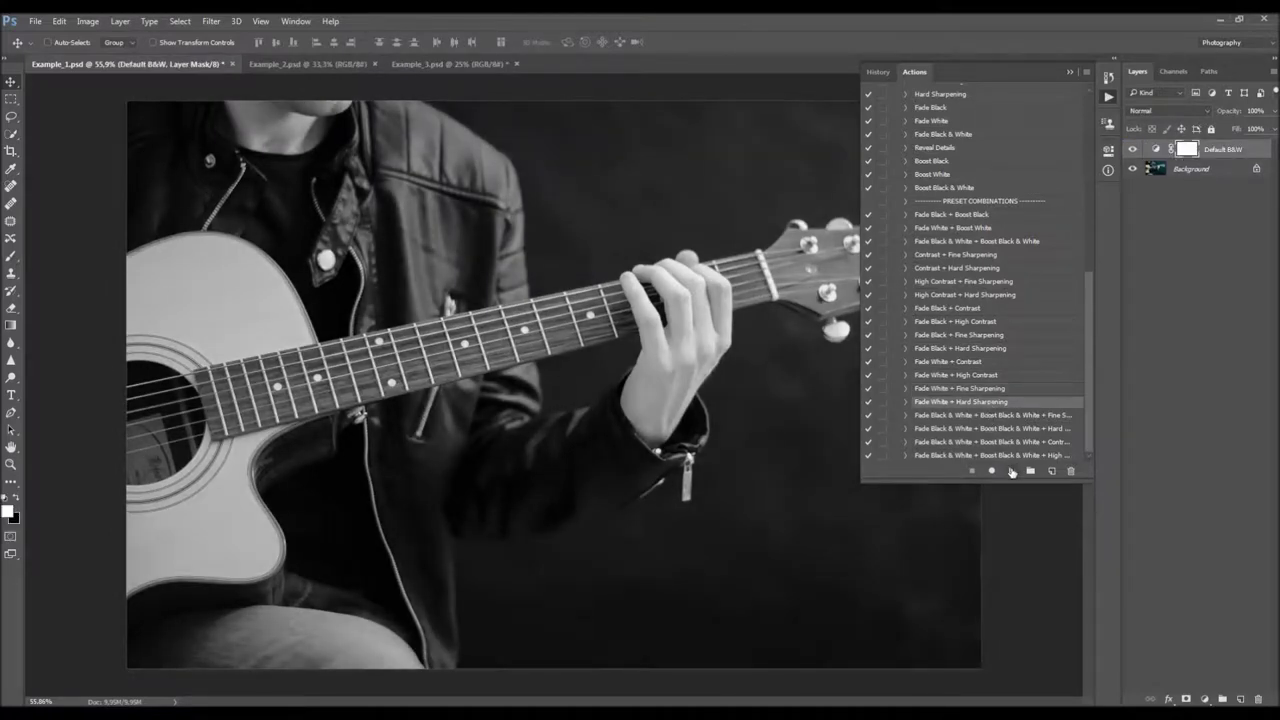
click(1011, 470)
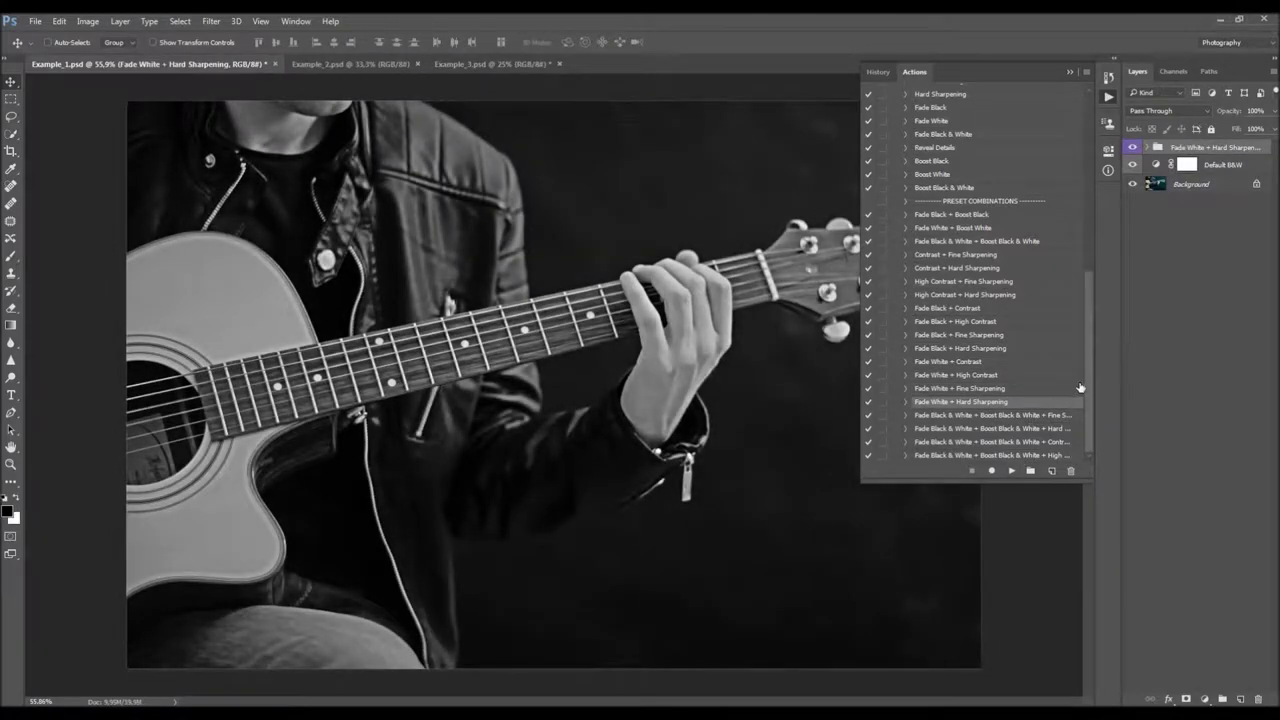
key(ctrl+z)
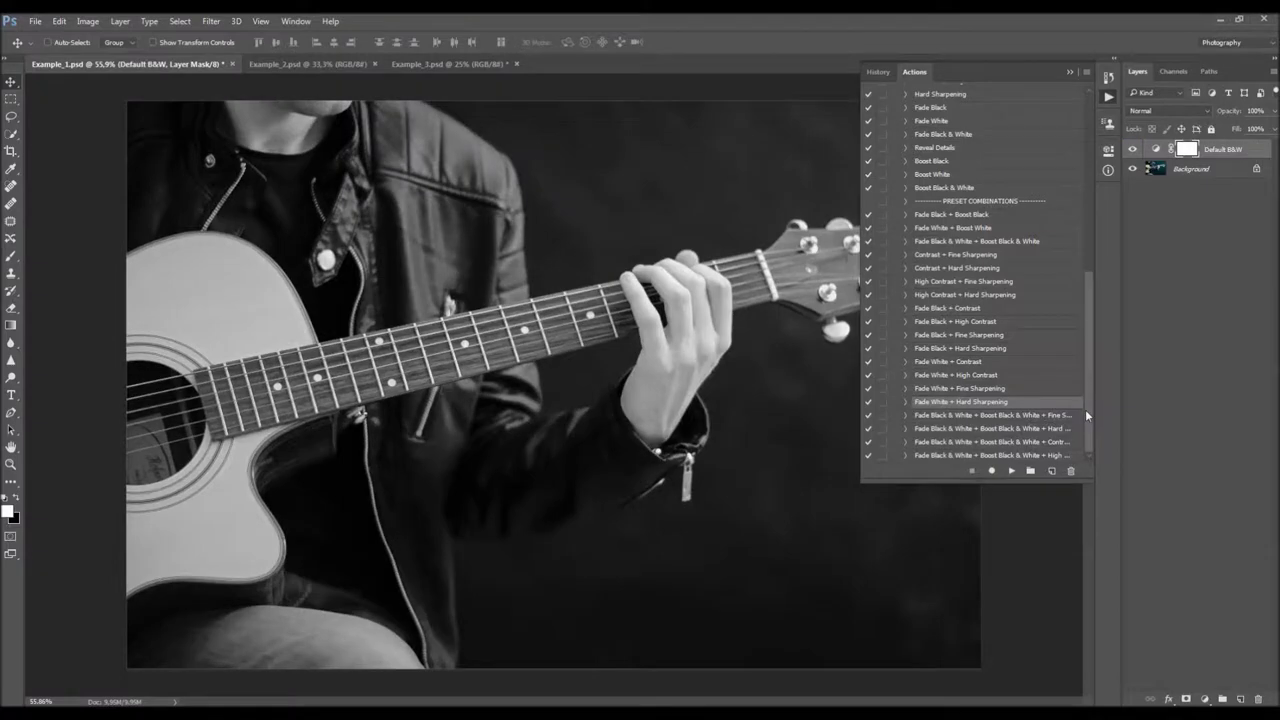
- Enlarge the Actions panel to fit the long names and play the Fade Black & White + Boost Black & White + Fine Sharpening preset
click(1069, 415)
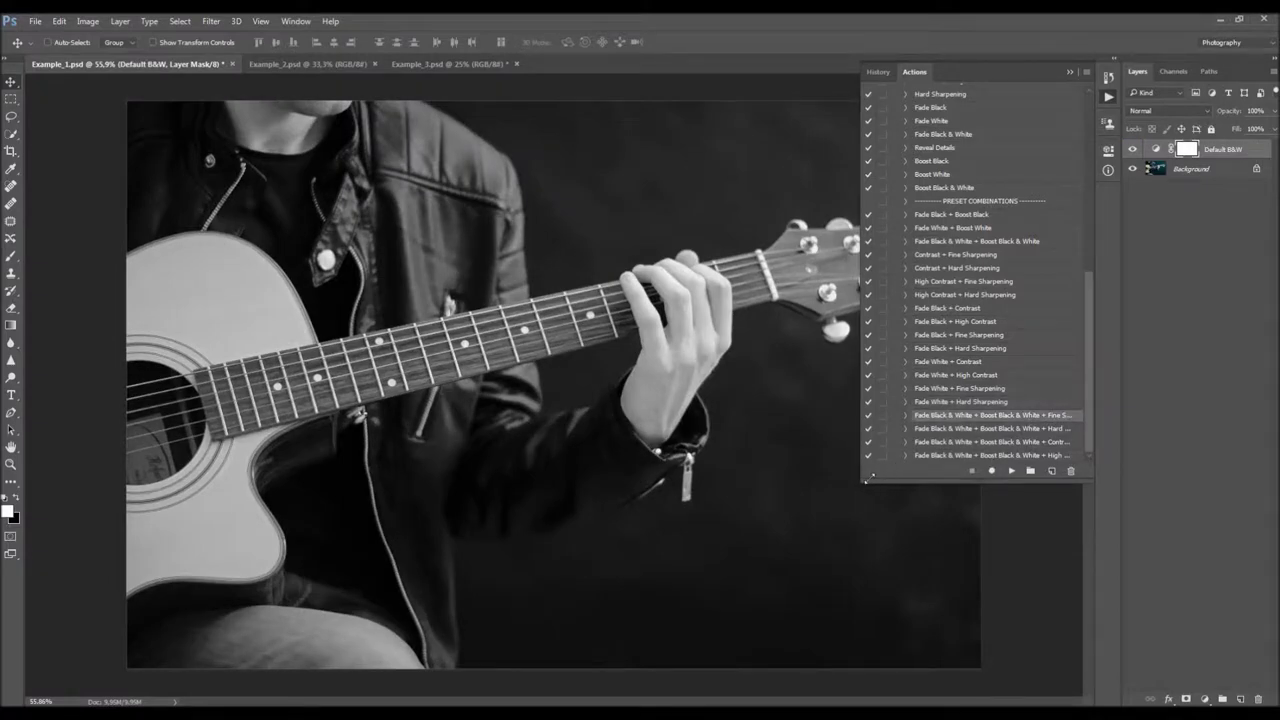
drag(866, 480, 816, 516)
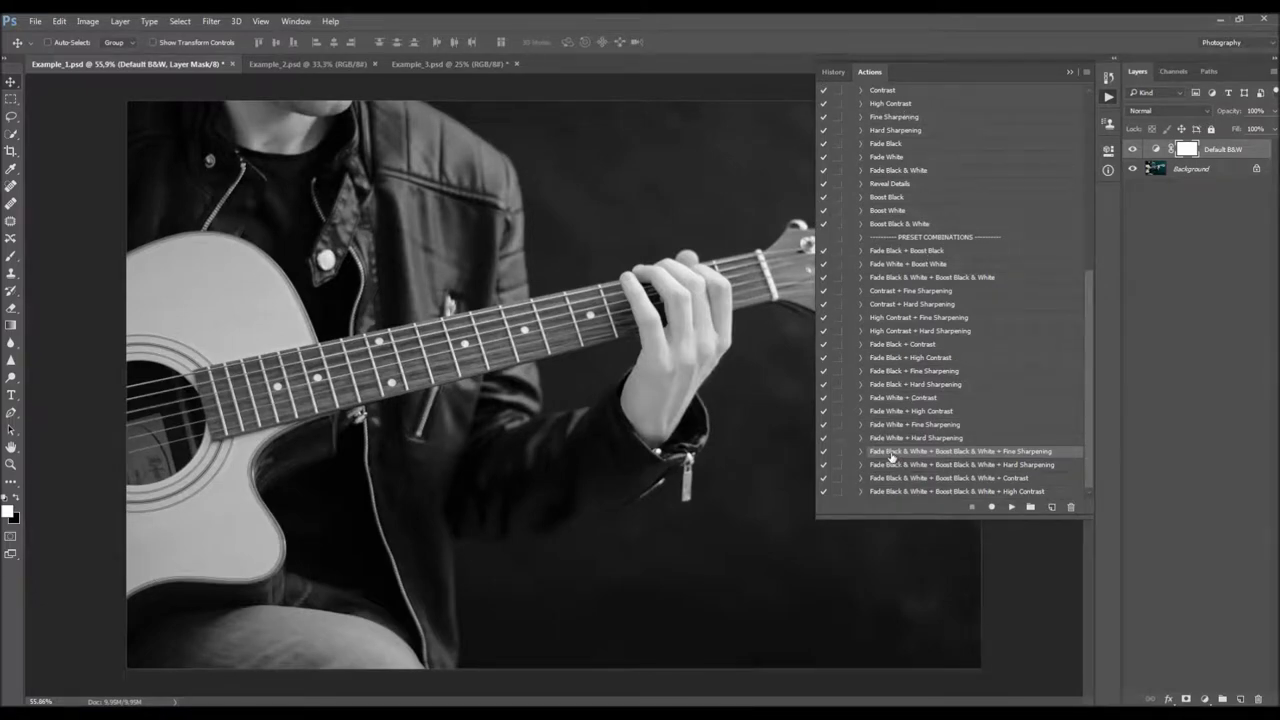
drag(897, 458, 1011, 507)
click(1011, 507)
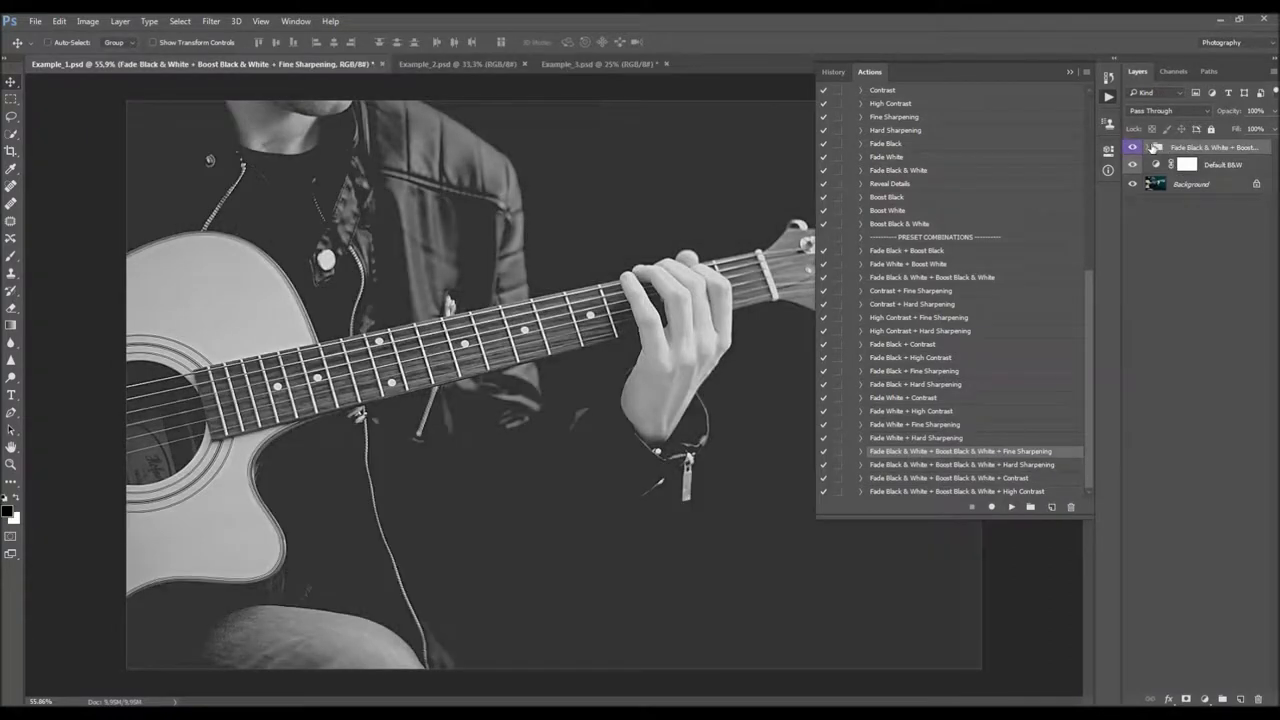
- Expand the new preset group, select its Fade Black & White + Boost Black & White layer and widen the Layers panel for the full names
click(1235, 185)
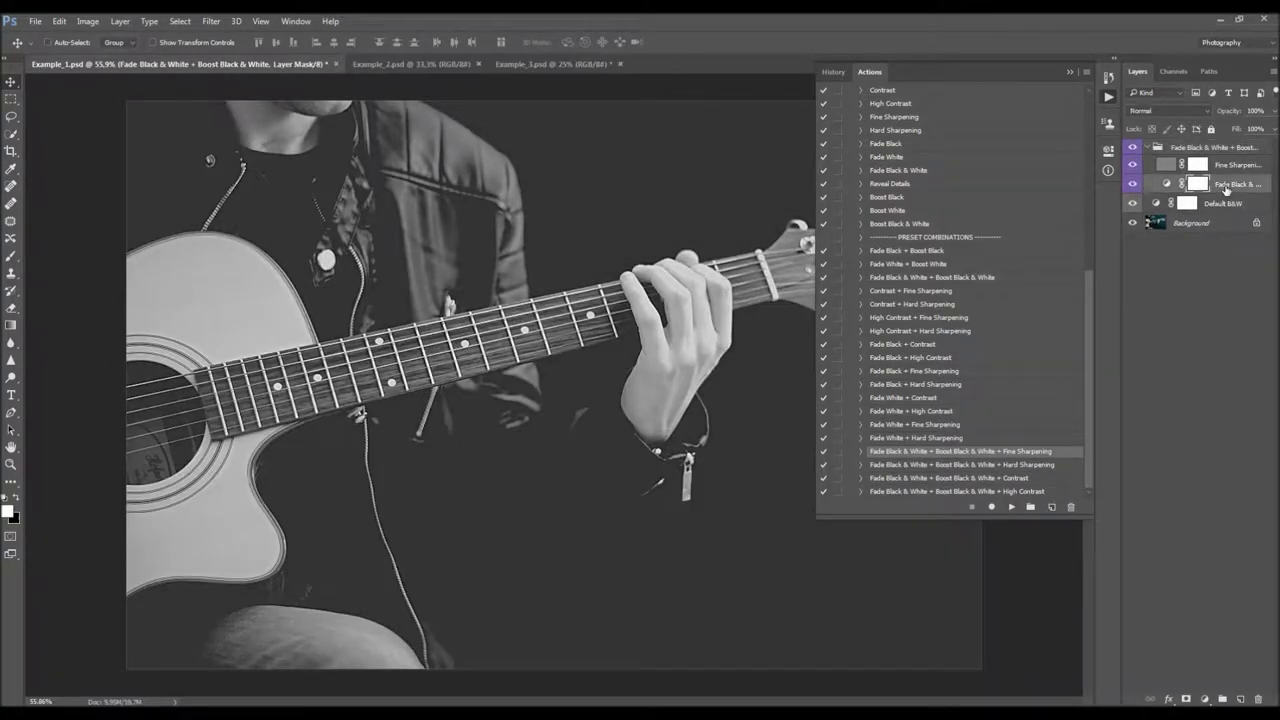
double_click(1235, 185)
click(1121, 212)
drag(1120, 210, 1041, 214)
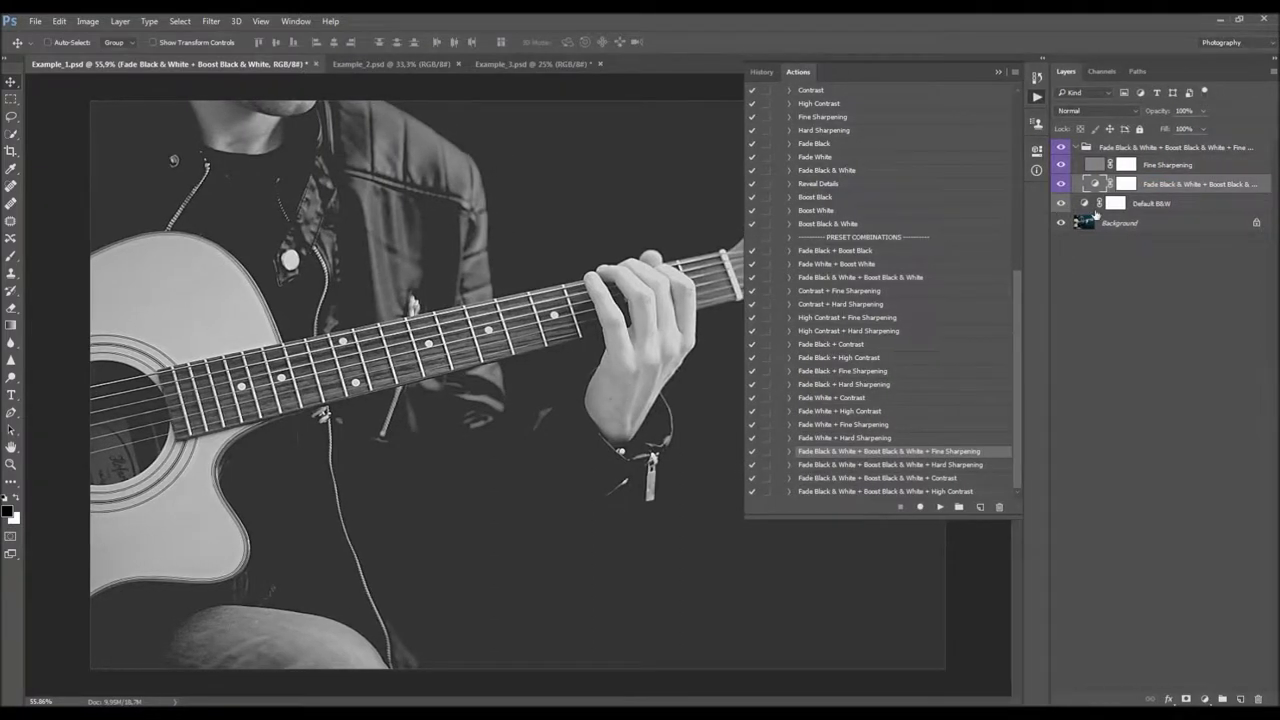
- Toggle the visibility of the layers inside the preset group and inspect the Levels settings of the Fade Black & White + Boost Black & White layer
click(1064, 185)
click(1062, 165)
click(1062, 165)
click(1119, 149)
double_click(1093, 183)
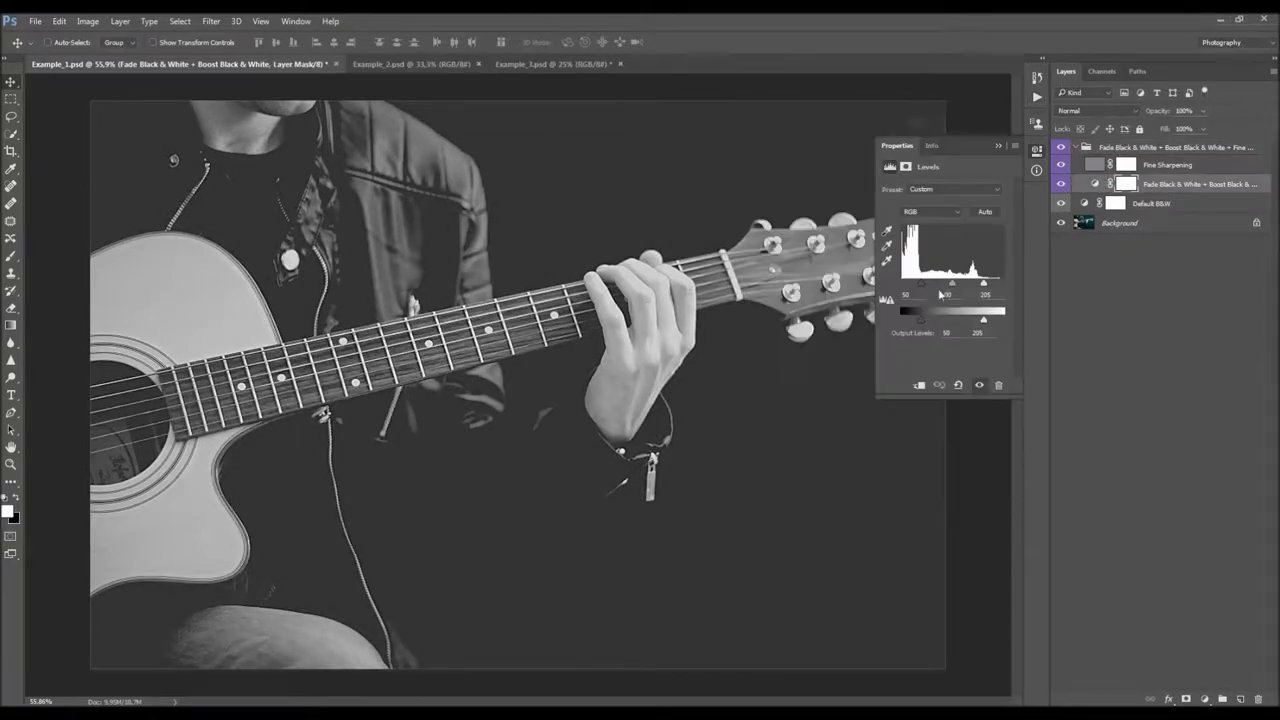
click(1163, 166)
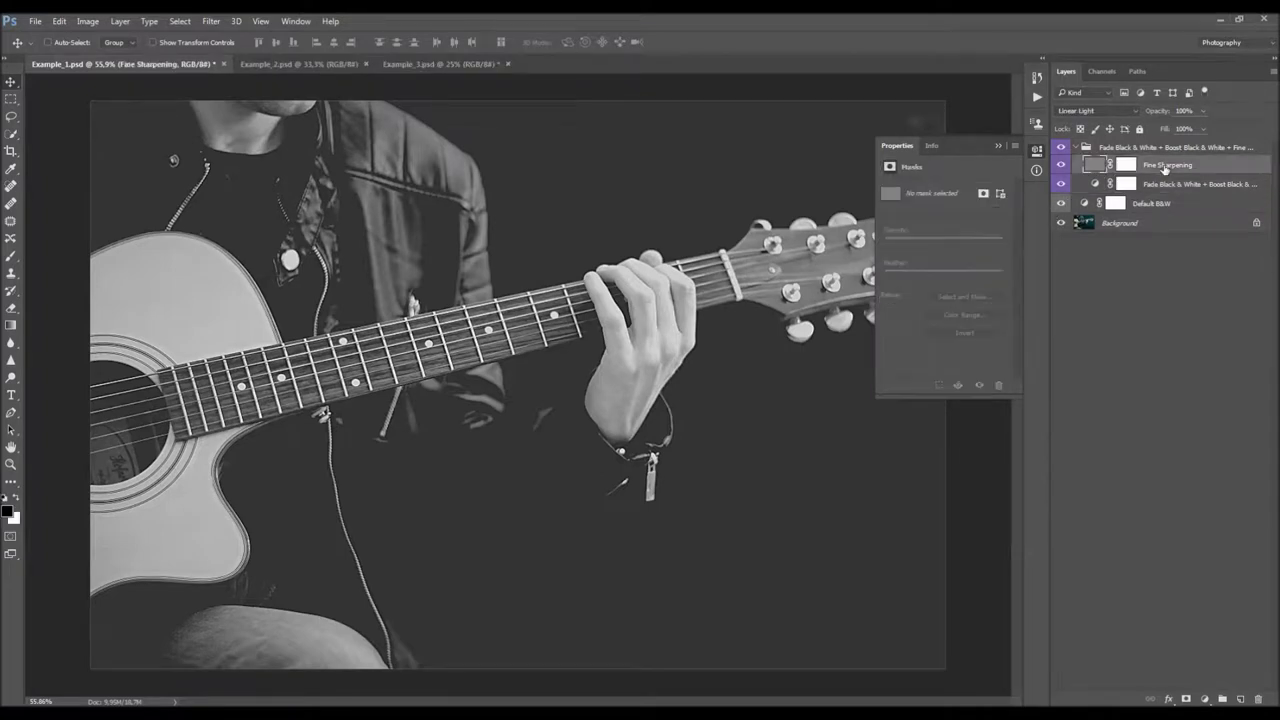
- Delete the Fade Black & White + Boost Black & White + Fine Sharpening group
click(1037, 96)
click(1178, 145)
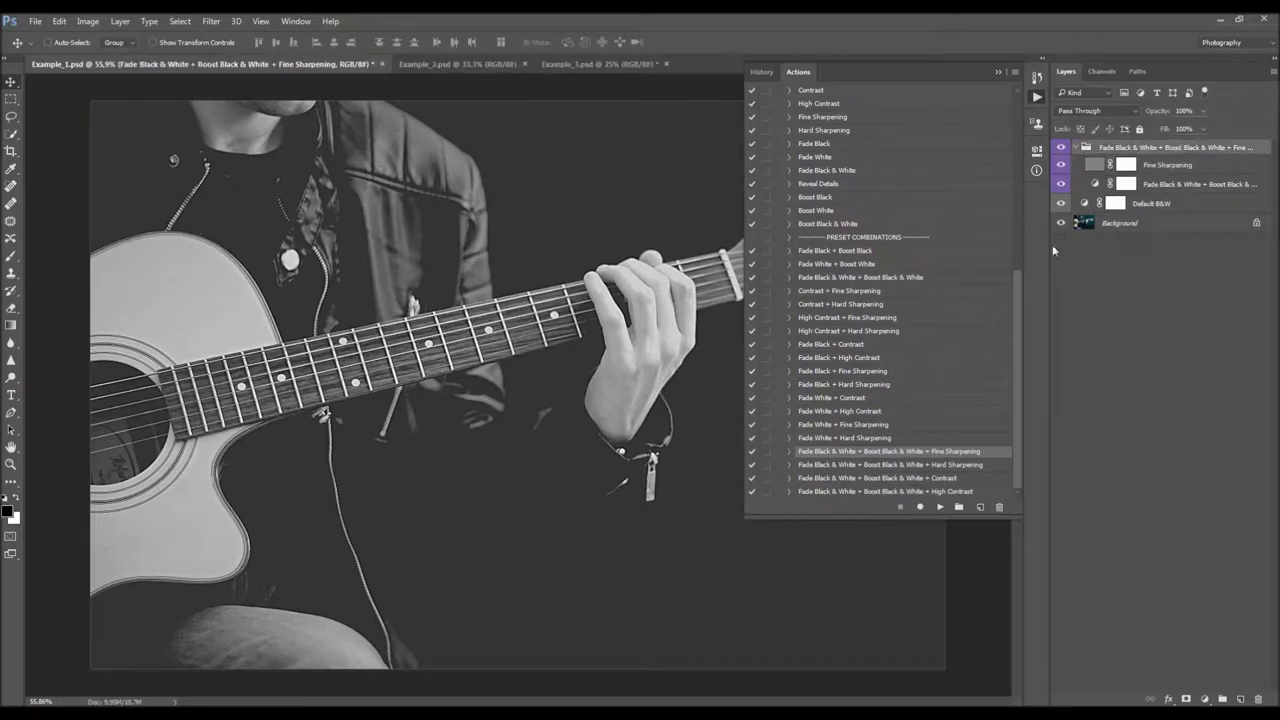
key(Delete)
- Try the Fade Black & White + Boost Black & White + Hard Sharpening preset and delete its layer group
click(936, 462)
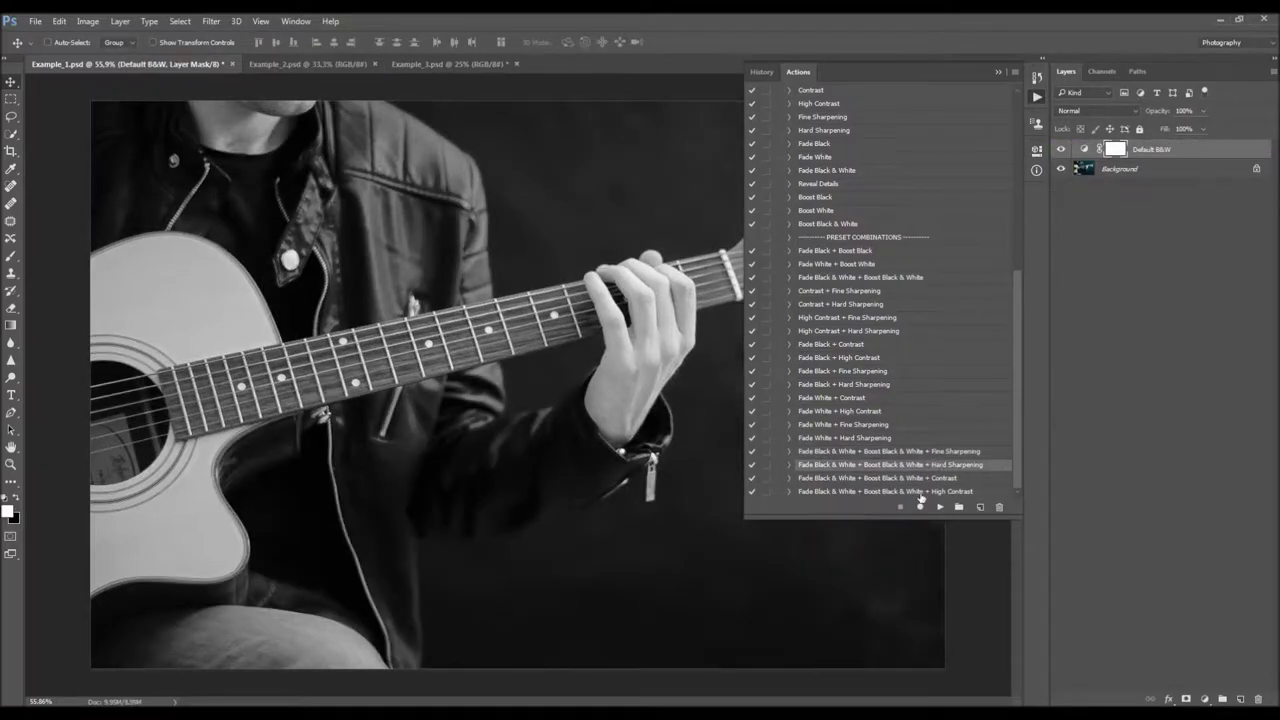
click(940, 507)
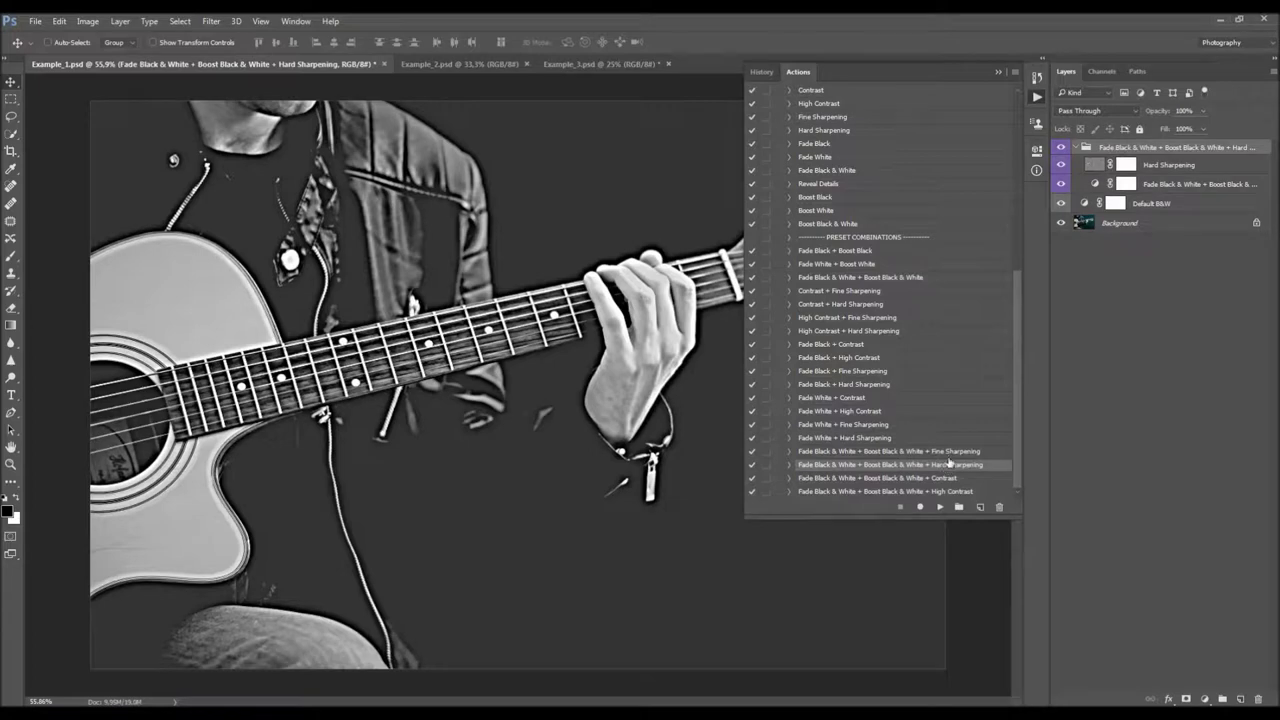
key(Delete)
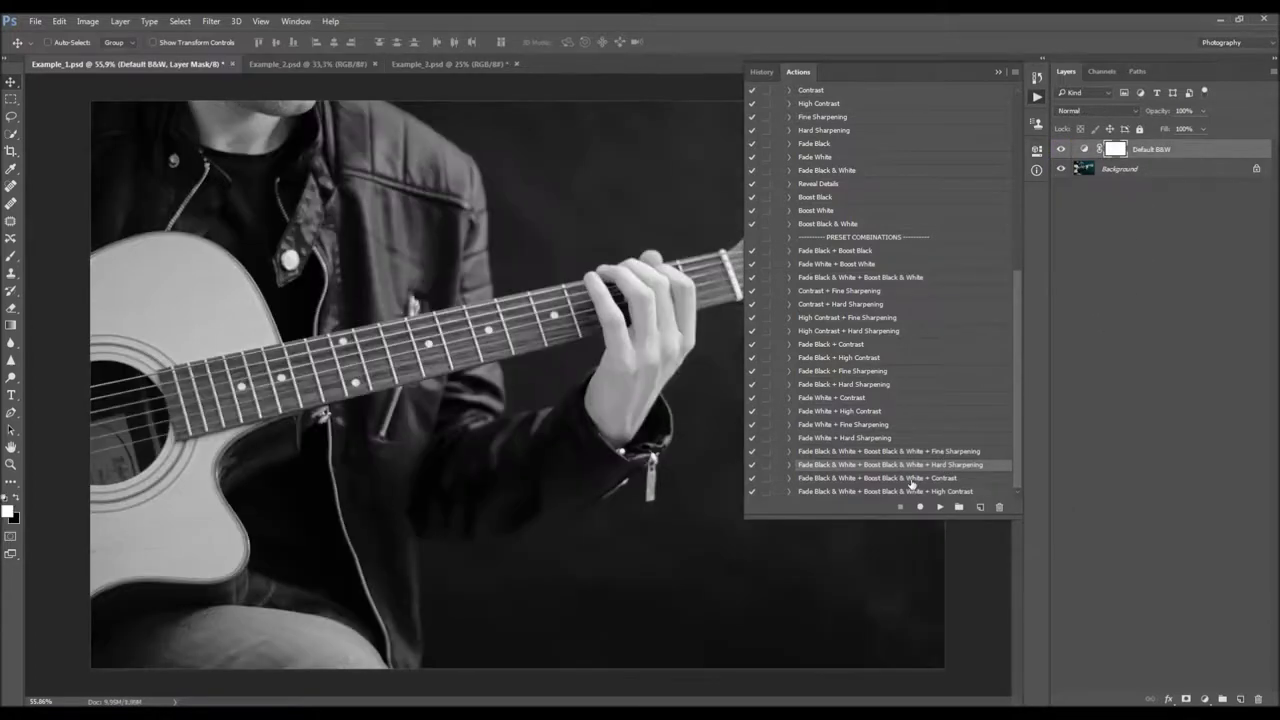
- Try the Fade Black & White + Boost Black & White presets with Contrast and with High Contrast, deleting each layer group
click(908, 481)
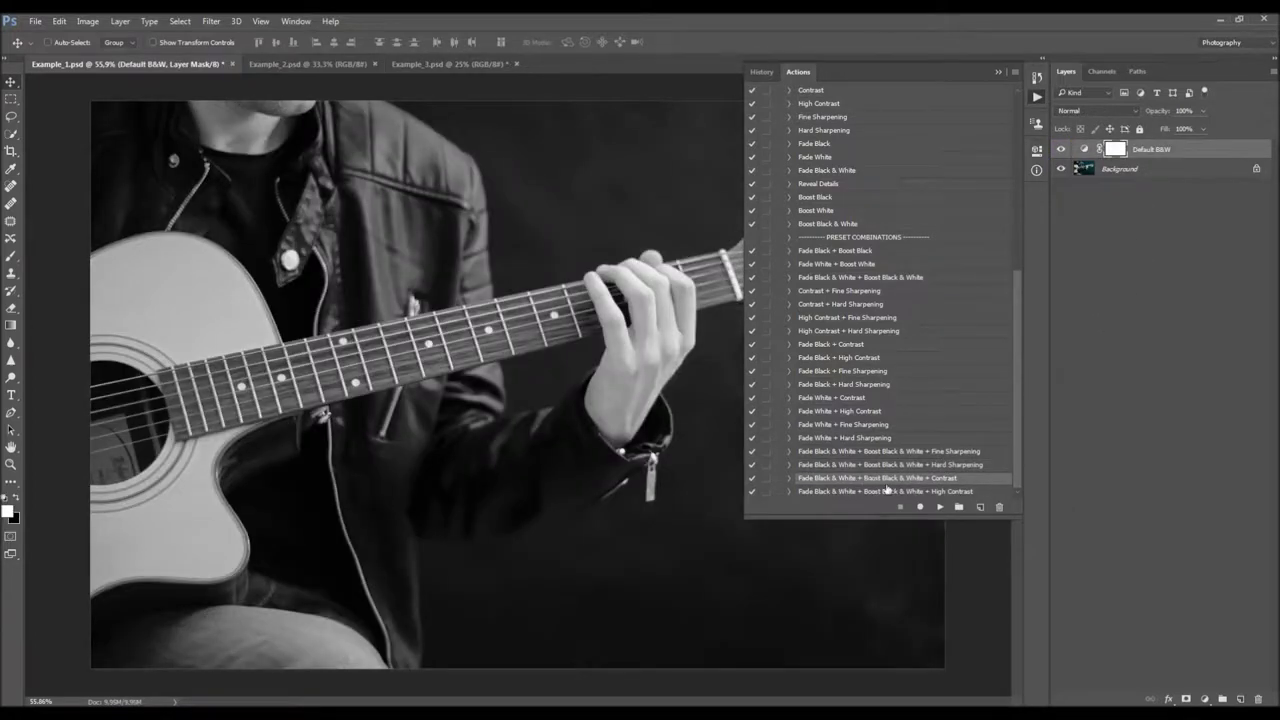
click(940, 507)
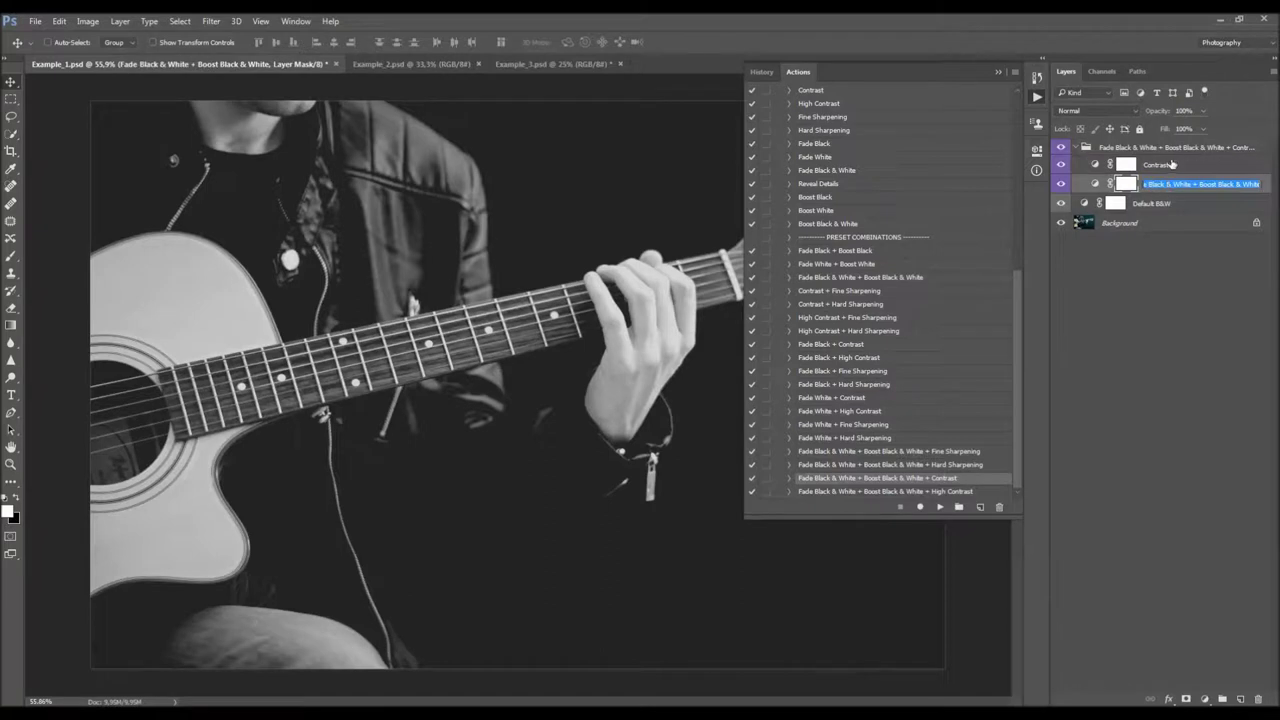
click(946, 491)
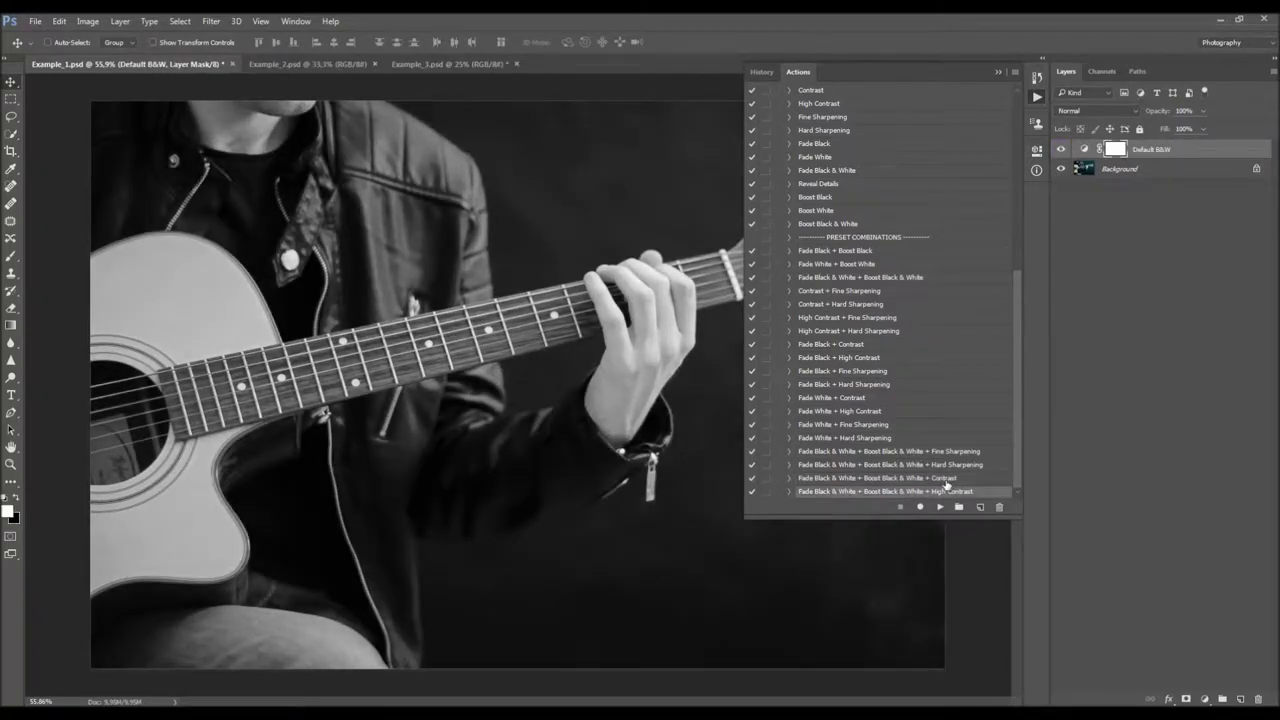
click(940, 505)
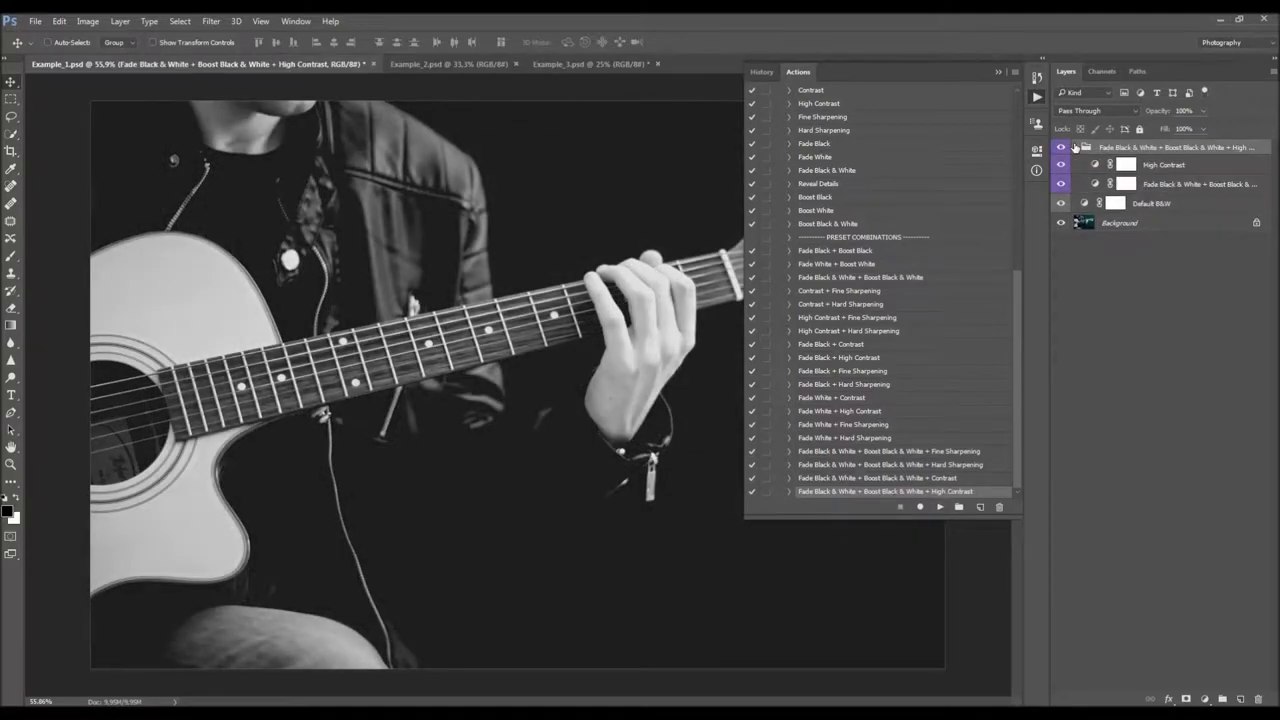
click(1078, 148)
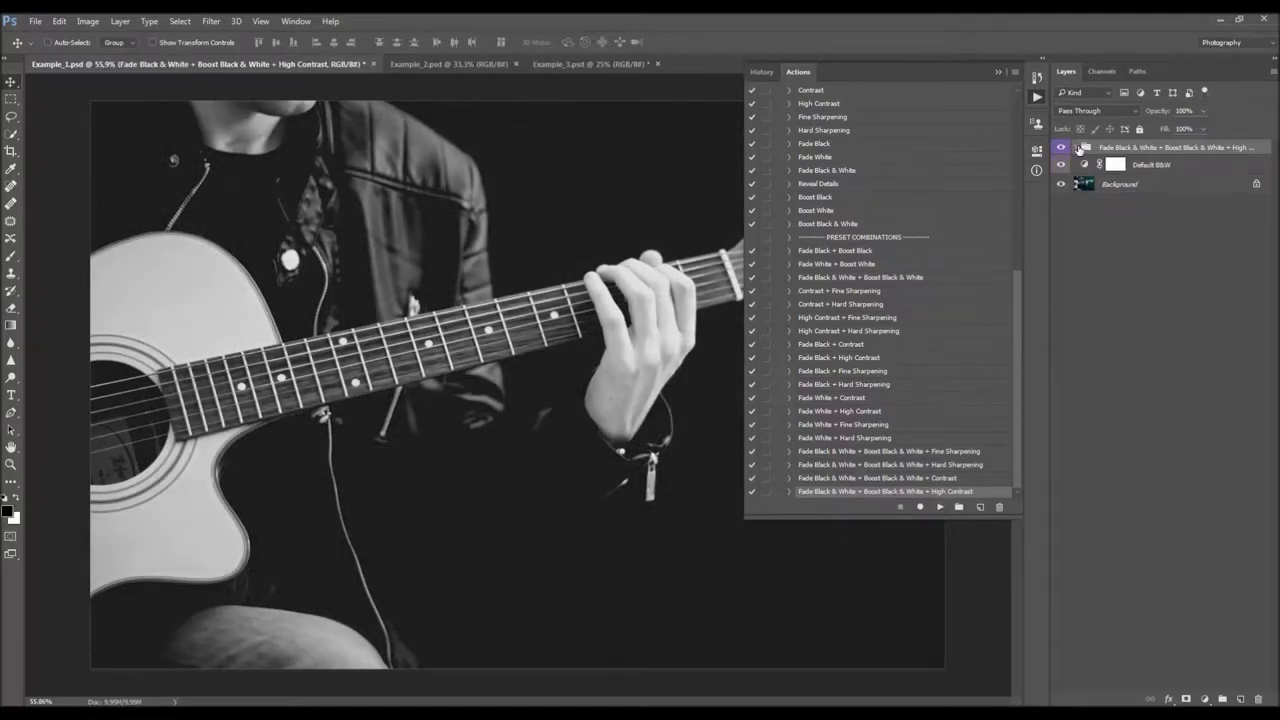
key(Delete)
- Delete the Default B&W layer and resize the Actions panel to show the pack from its base actions
key(Delete)
drag(750, 521, 800, 640)
drag(1025, 438, 1028, 241)
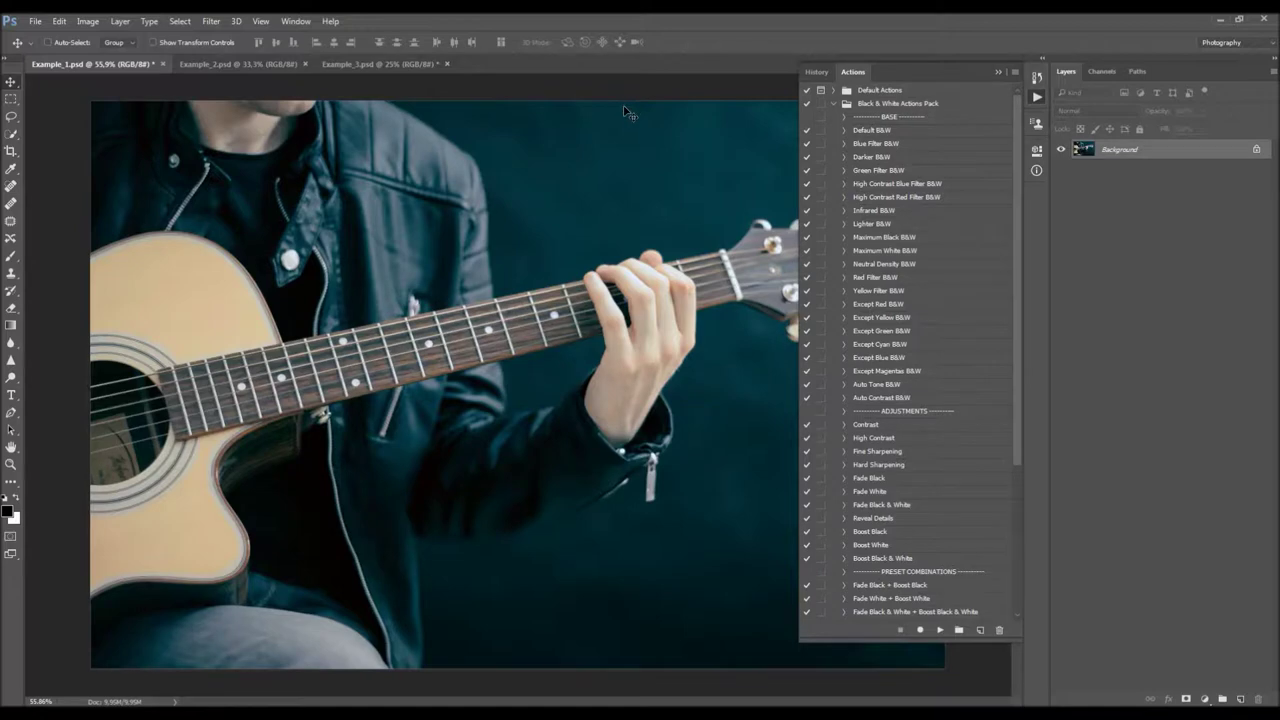
- Play the Default B&W base action and toggle its layer's visibility to compare with the colour photo
click(856, 128)
click(940, 630)
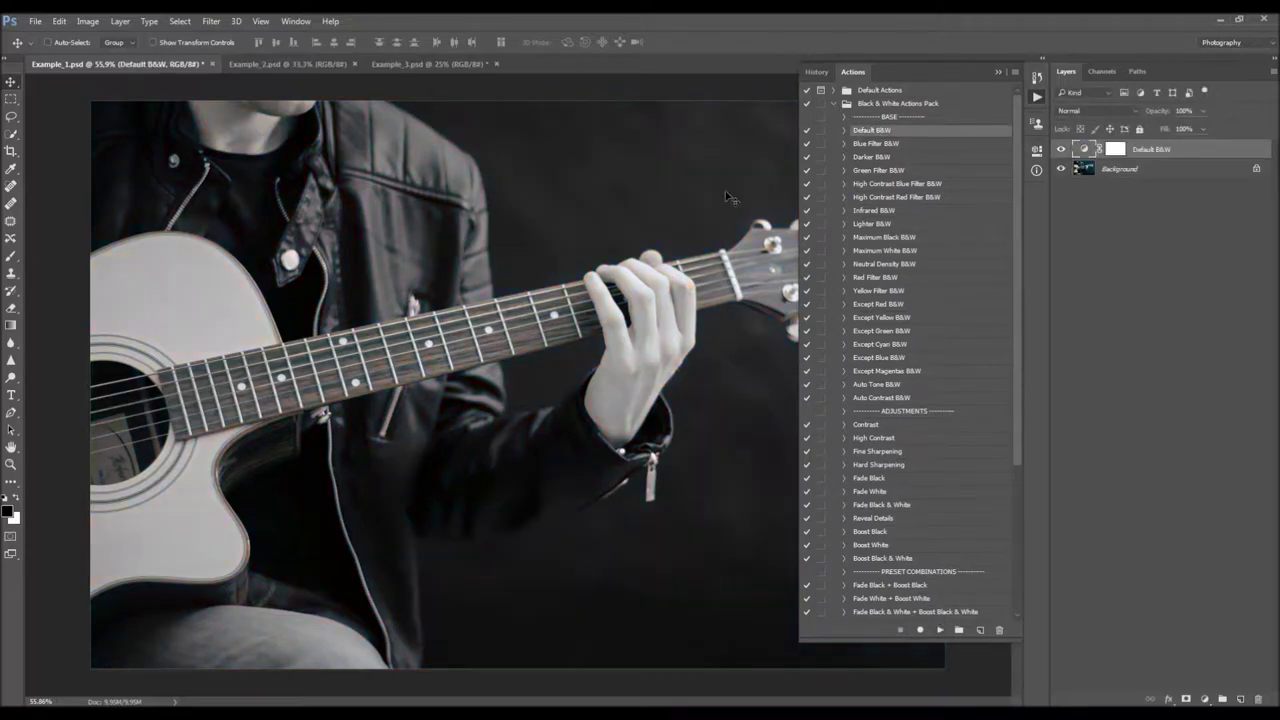
click(1062, 150)
click(1062, 150)
- Play the Fade Black + Boost Black preset combination on top of the Default B&W layer
drag(1019, 203, 1023, 298)
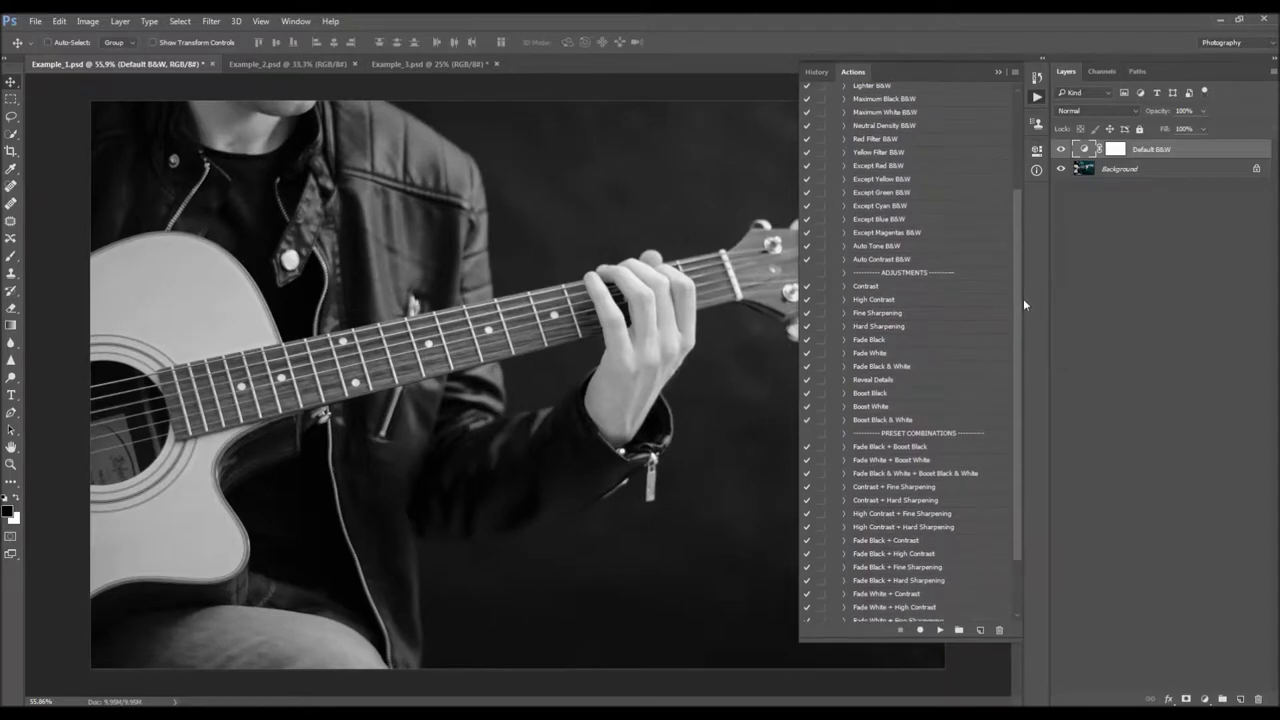
click(945, 449)
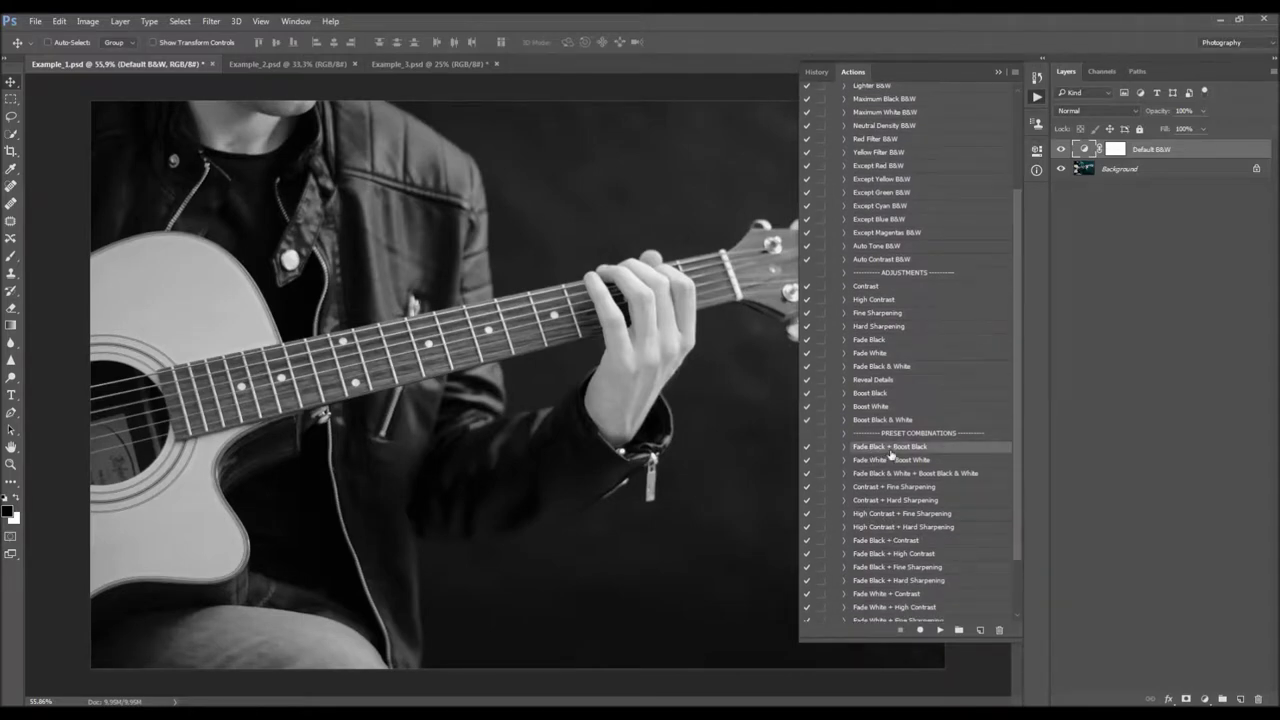
click(940, 629)
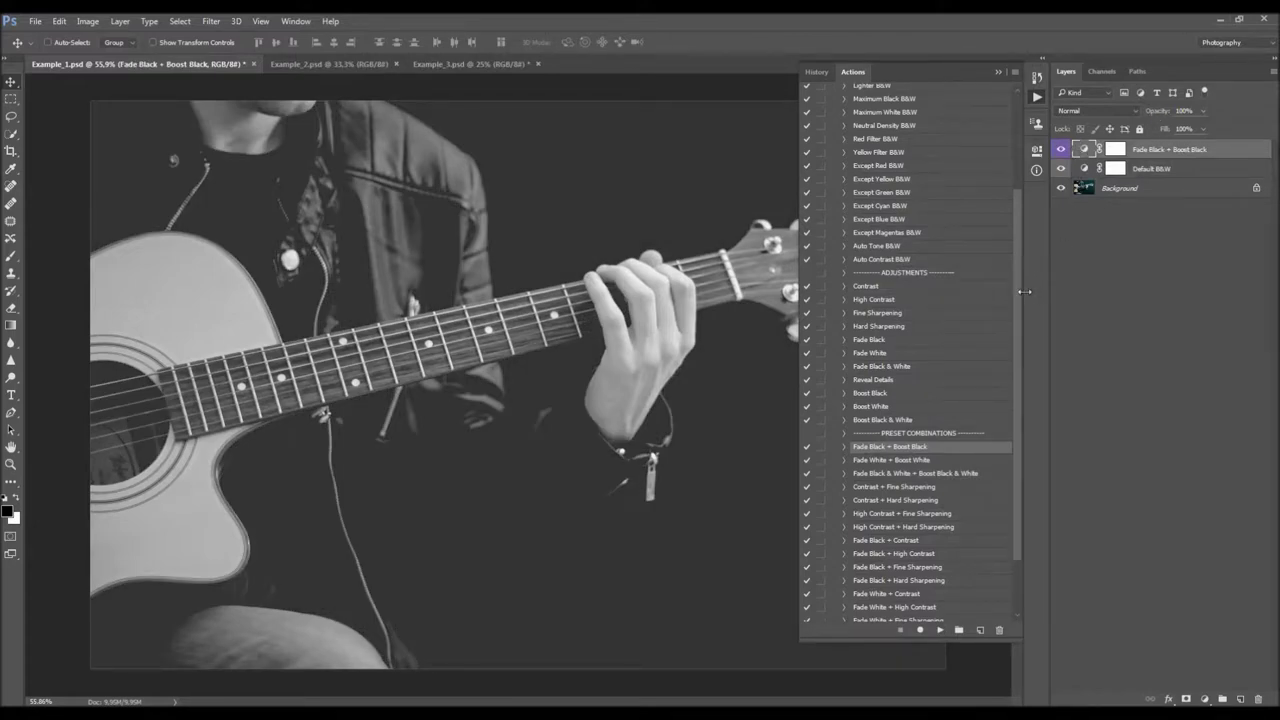
- Play the Fine Sharpening adjustment action above the Fade Black + Boost Black layer
drag(1020, 288, 1019, 265)
click(878, 347)
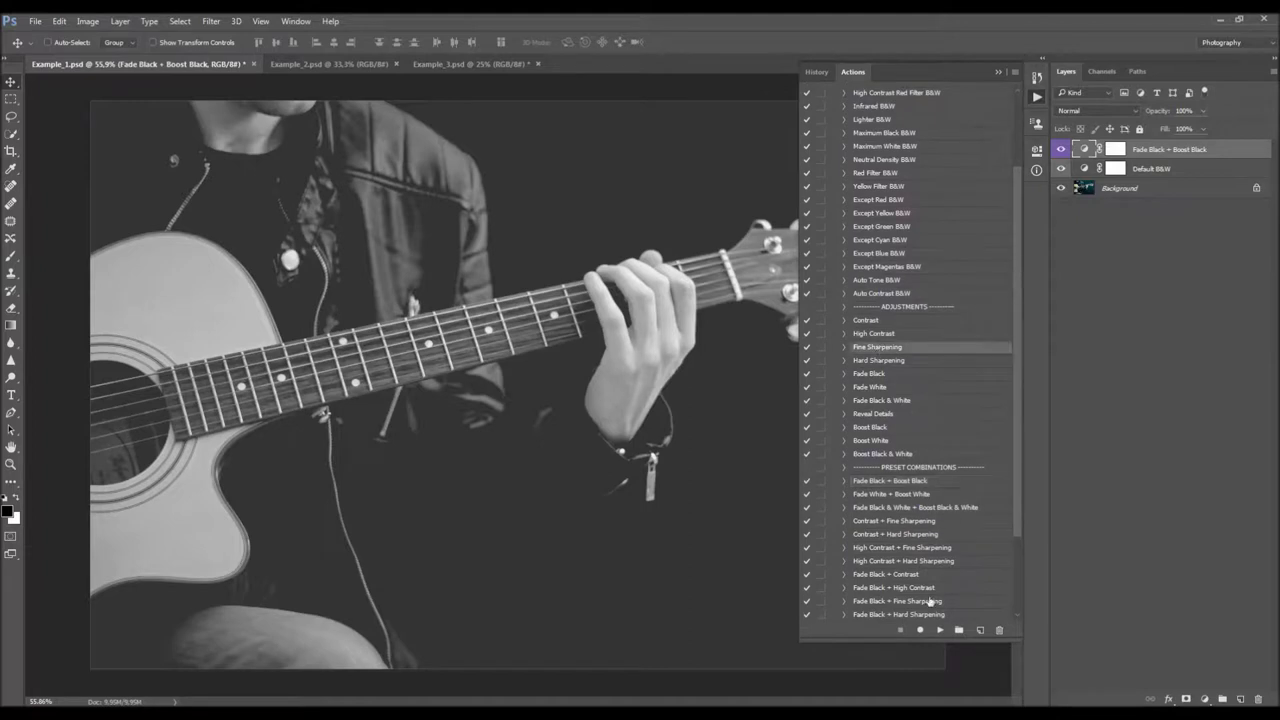
click(940, 629)
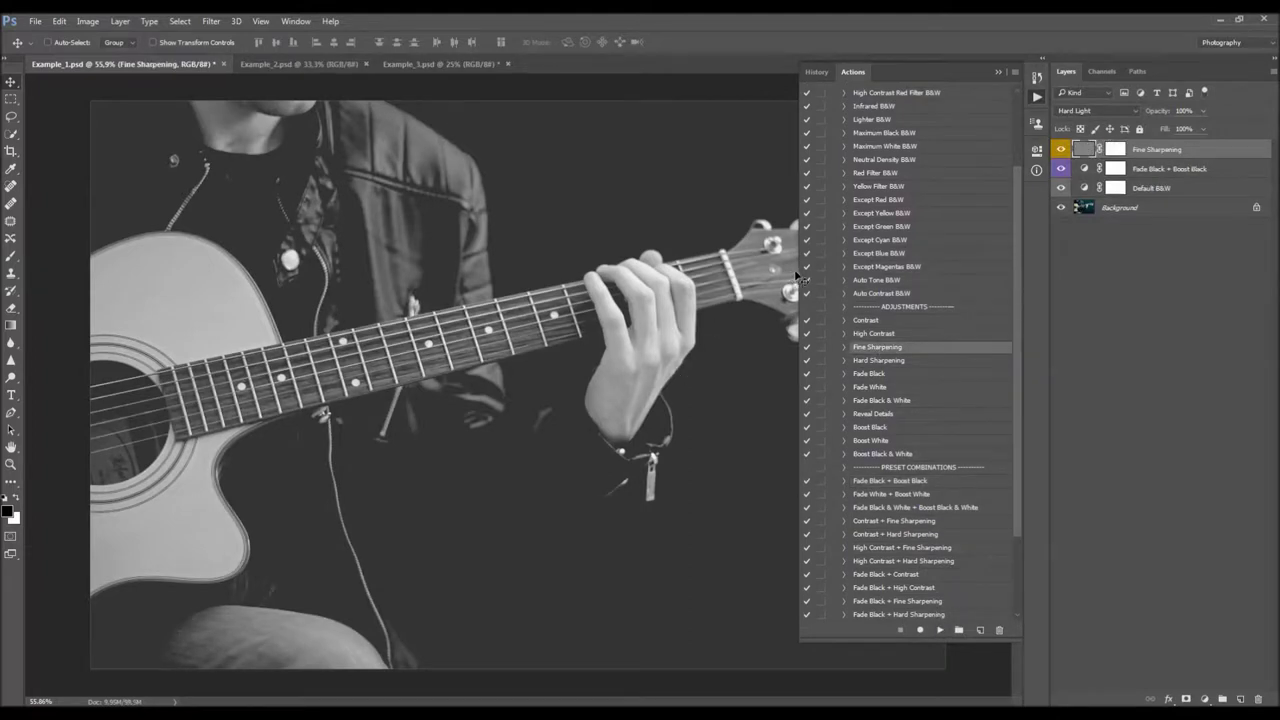
- Narrow and collapse the Actions panel, and toggle layer visibility to compare the finished edit with the original
drag(797, 271, 841, 271)
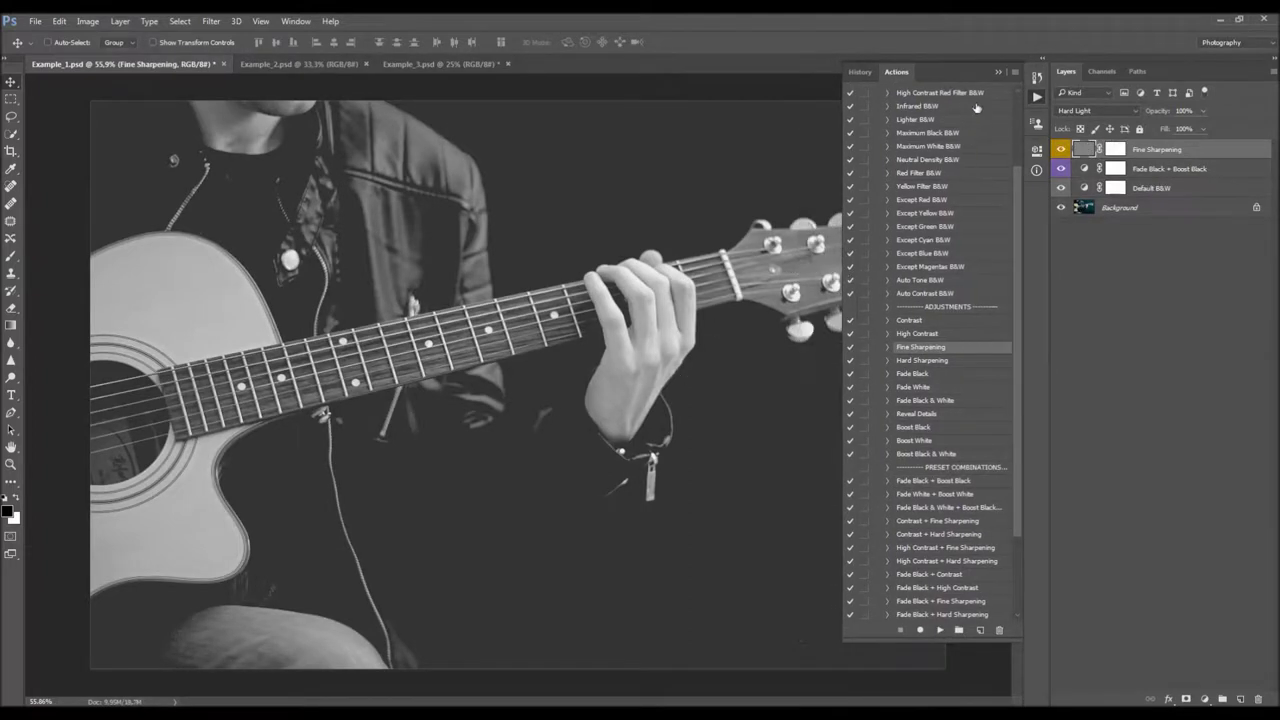
click(1004, 75)
mouse_move(1061, 150)
mouse_down()
mouse_move(1061, 189)
mouse_move(1061, 149)
mouse_up()
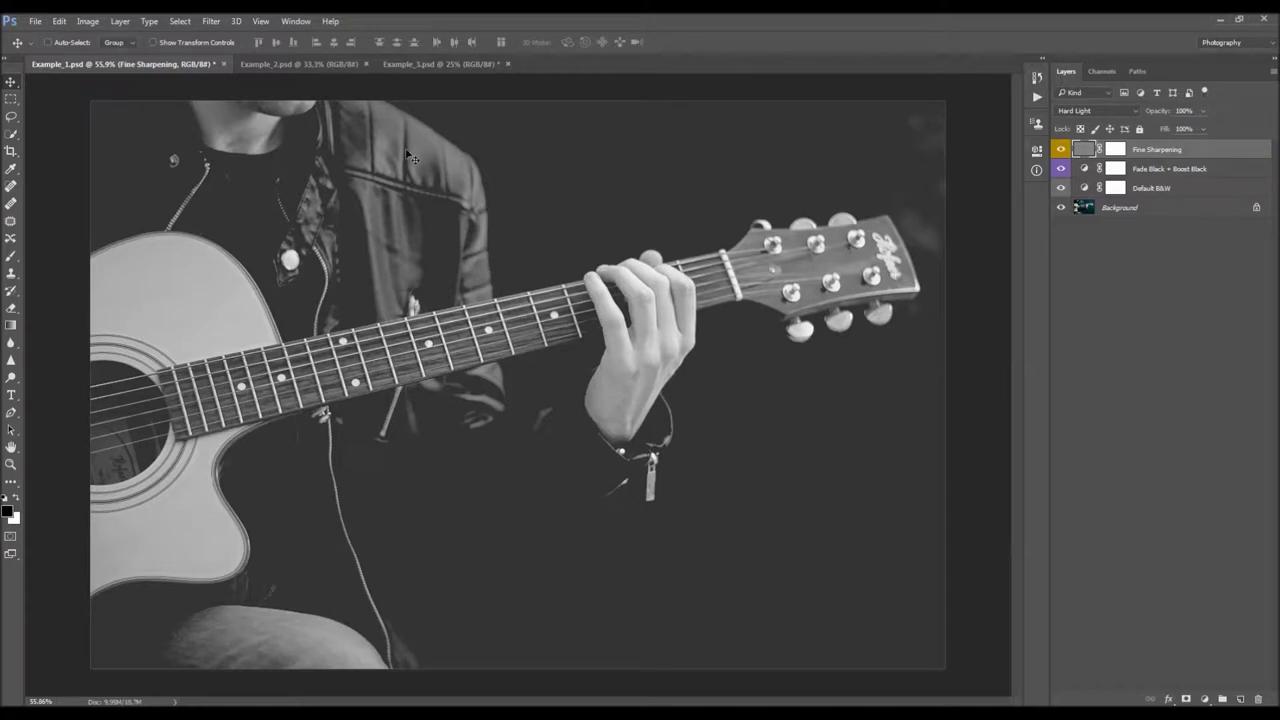
- Switch to the Example_2.psd document
click(298, 63)
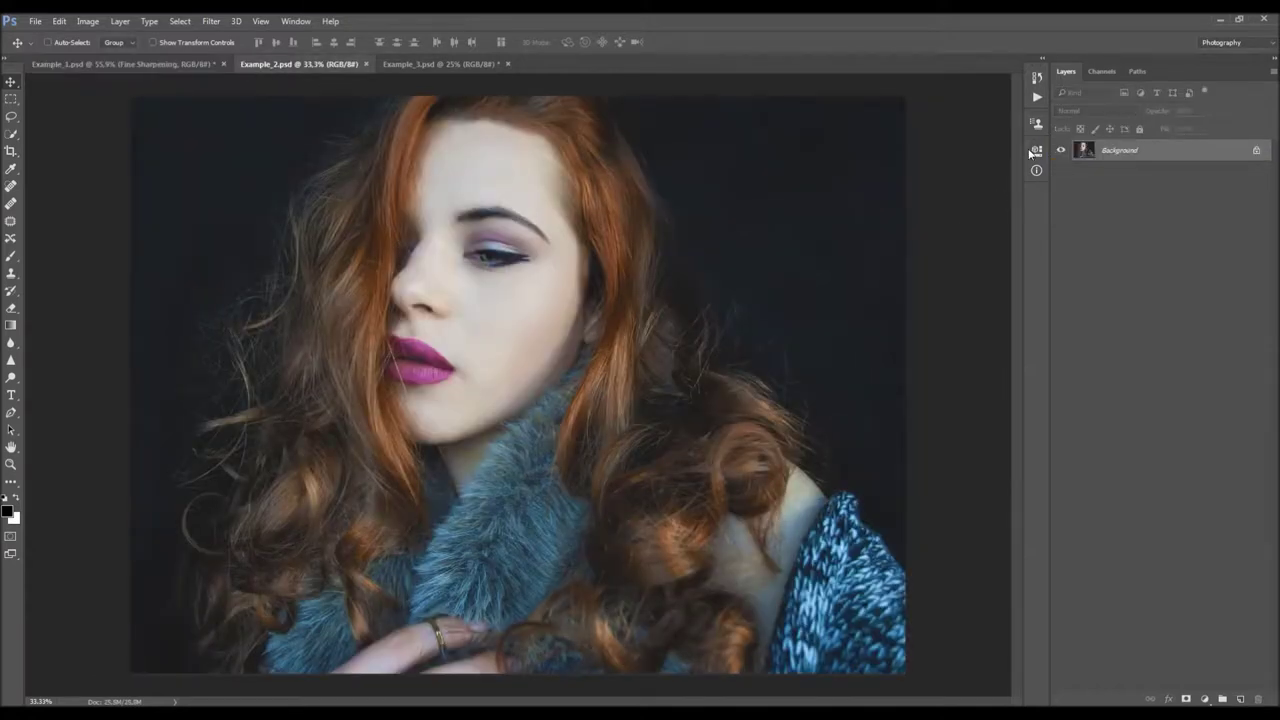
- Play the Except Magentas B&W base action on the Example_2.psd portrait
click(1038, 97)
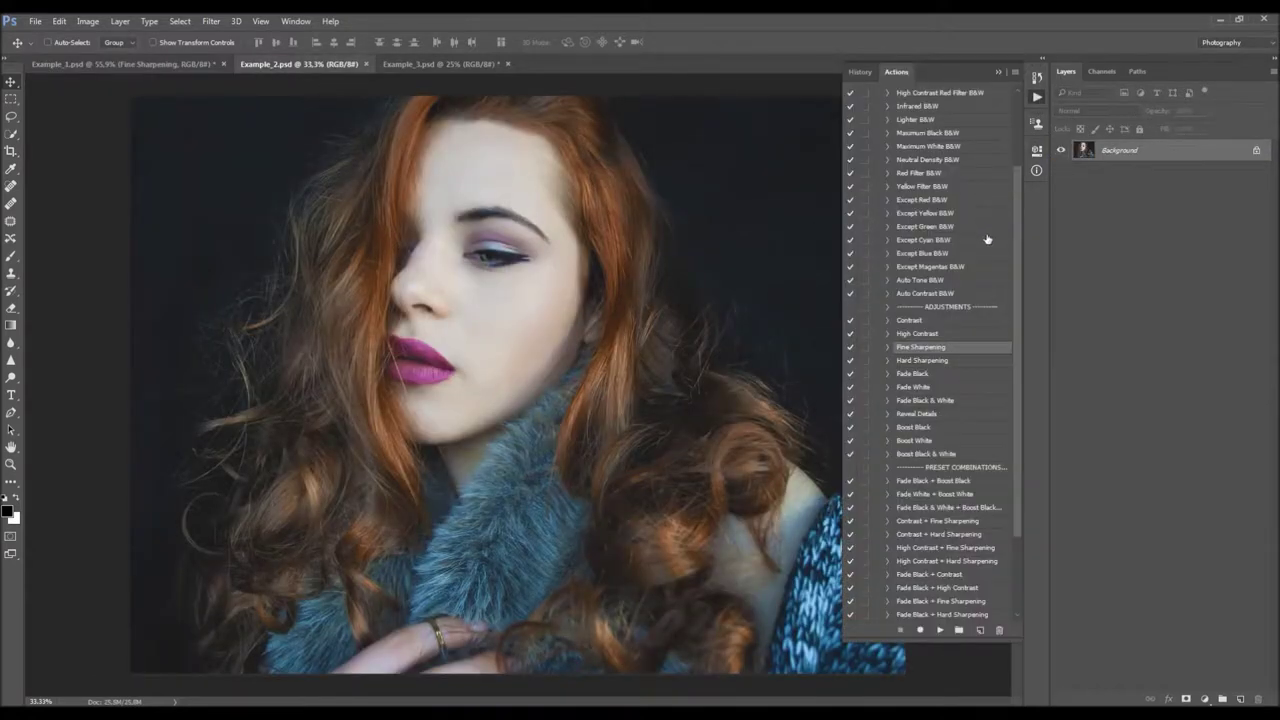
drag(1017, 230, 1020, 166)
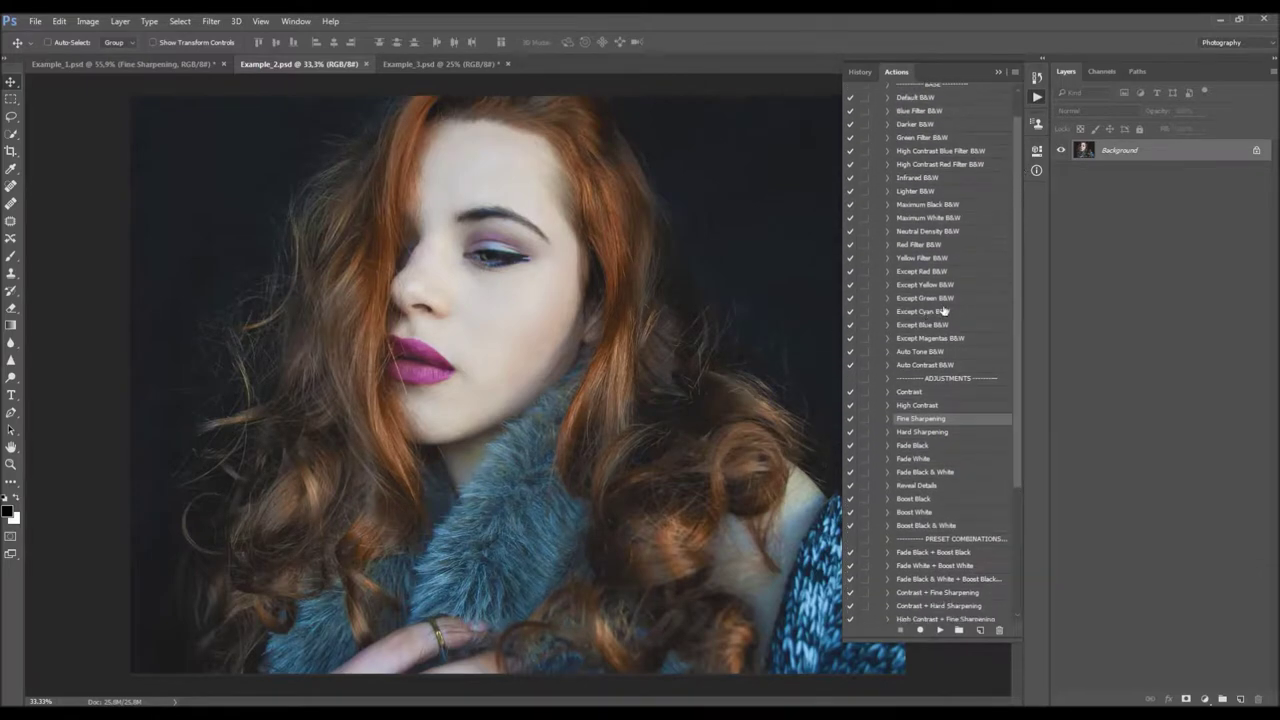
click(935, 338)
click(940, 631)
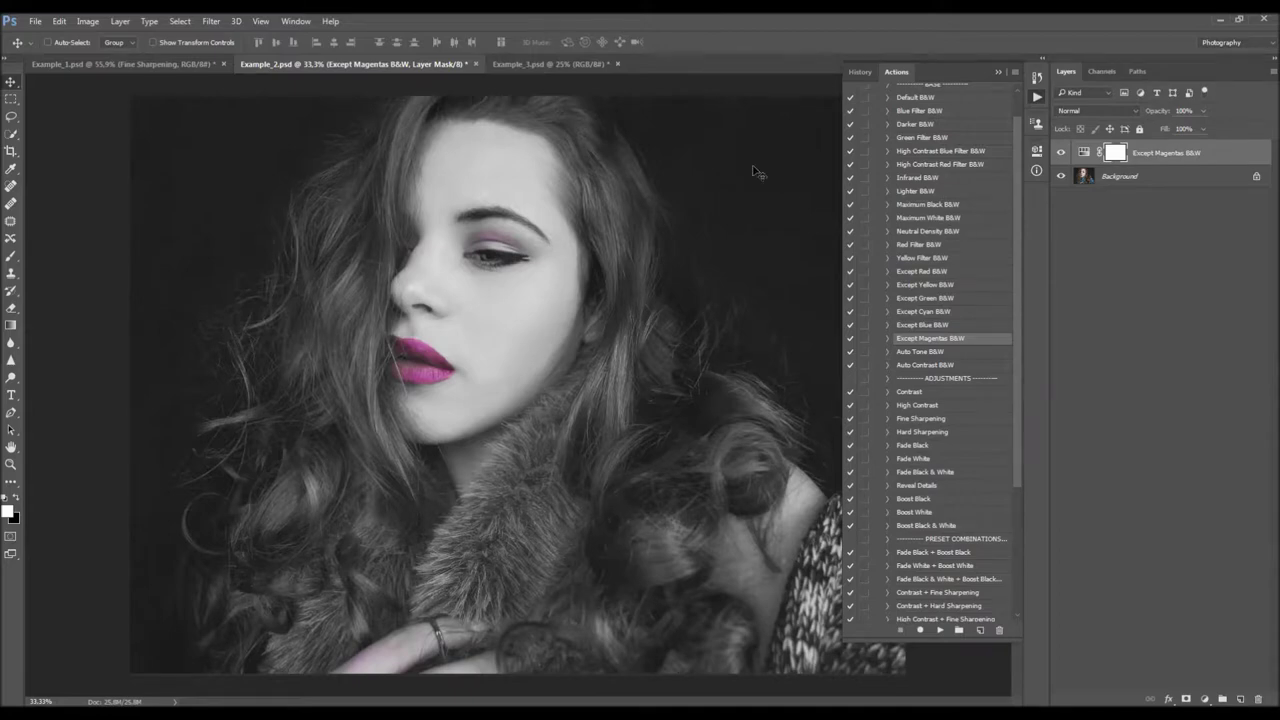
- Play the Fade Black + Boost Black preset combination on top of the Except Magentas B&W layer
drag(1016, 289, 1019, 370)
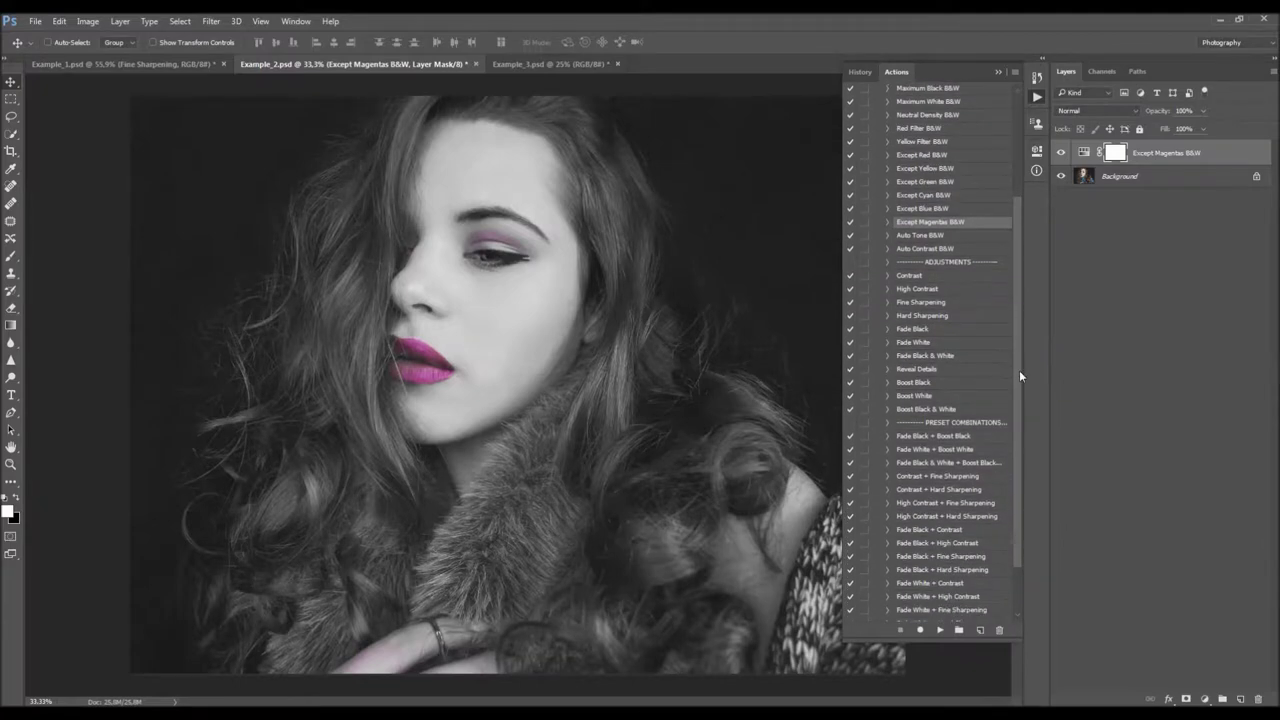
click(910, 437)
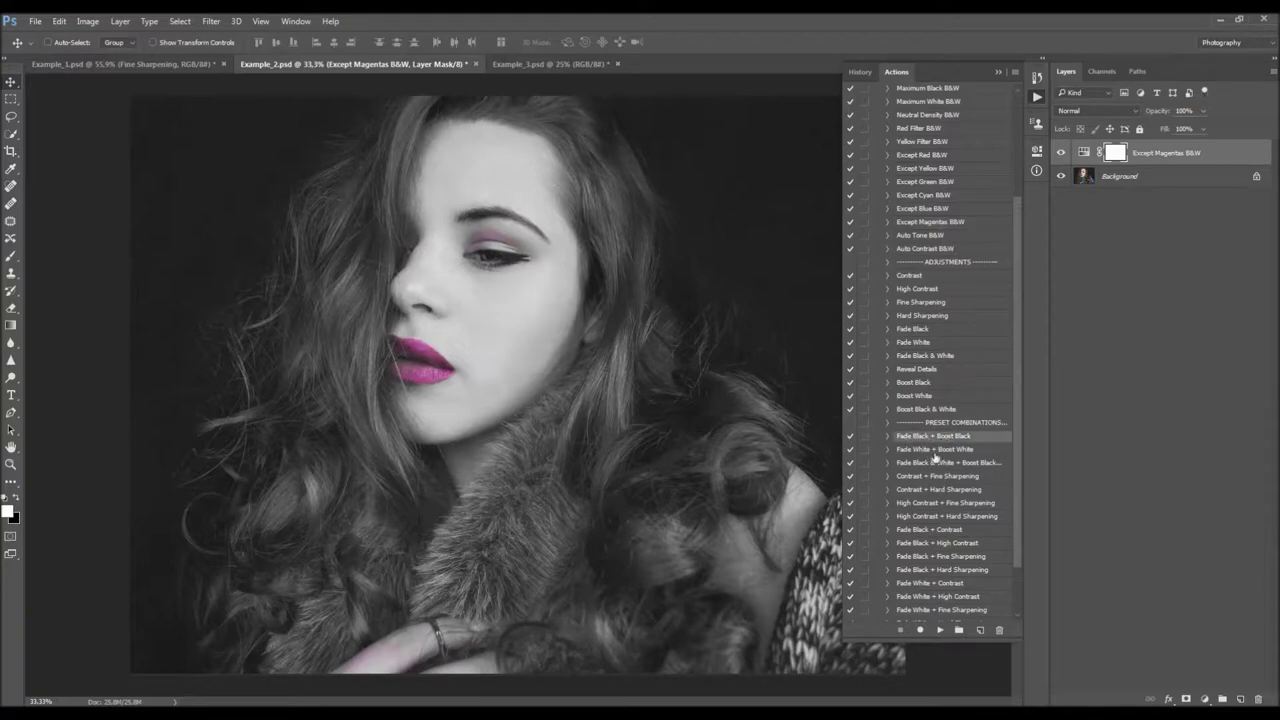
click(940, 630)
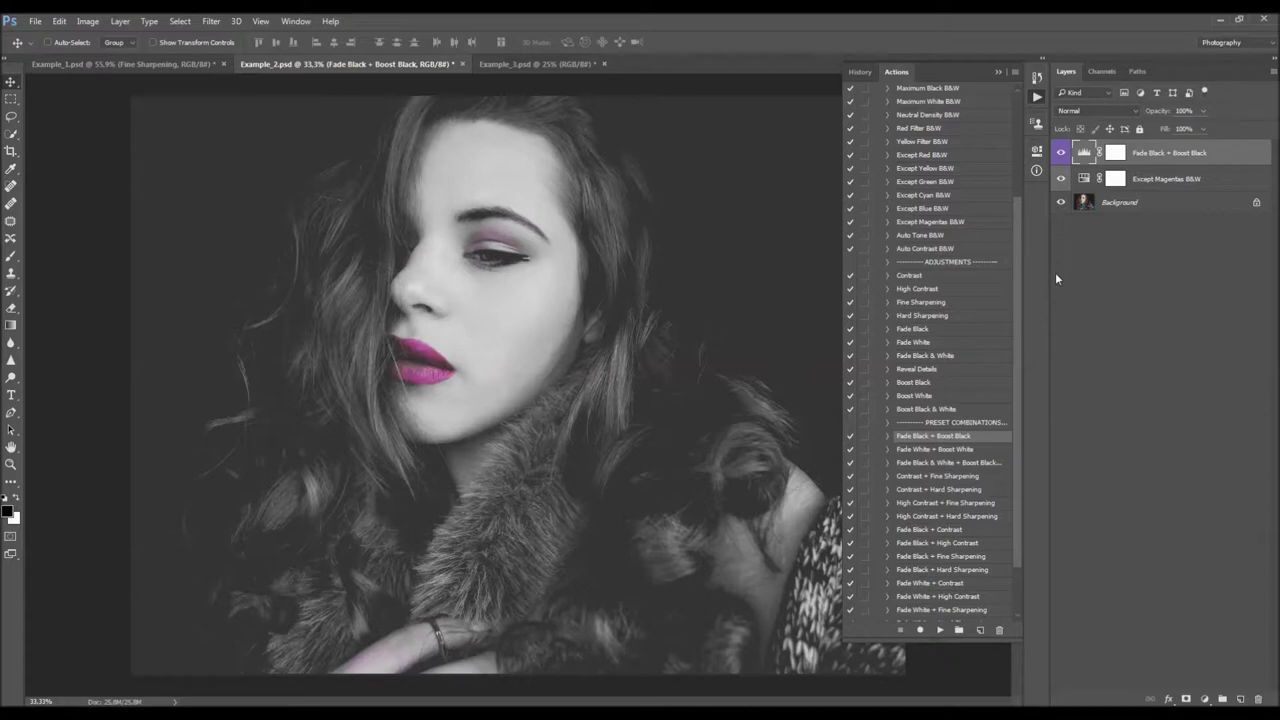
- Play the Contrast adjustment action above the Fade Black + Boost Black layer, and toggle the new layer's visibility to compare its effect
drag(1021, 264, 1016, 256)
click(937, 290)
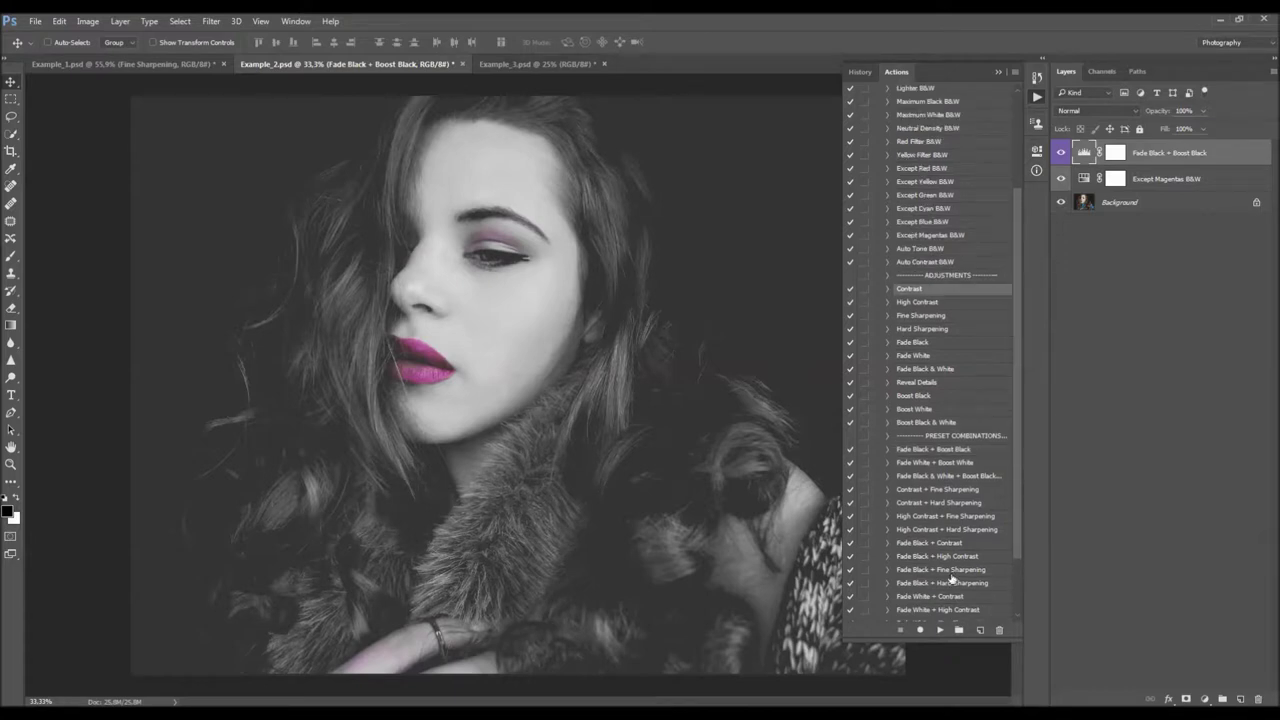
click(941, 631)
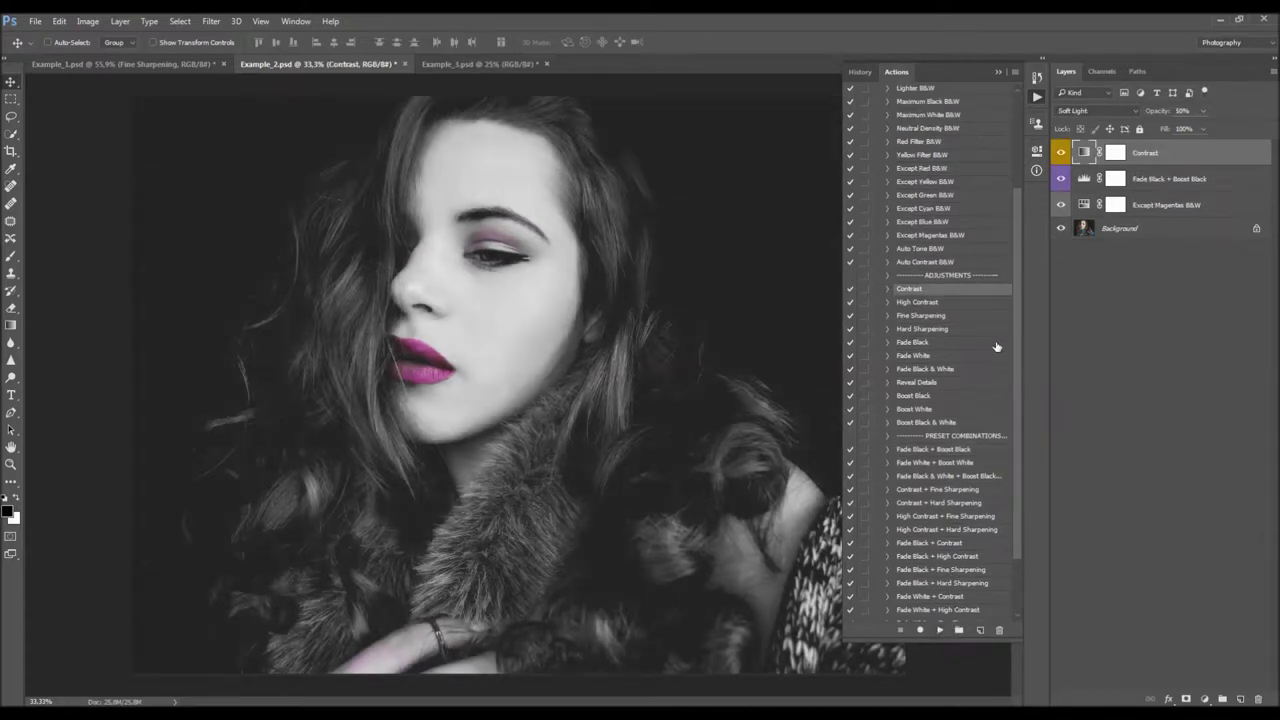
click(1066, 156)
click(1066, 156)
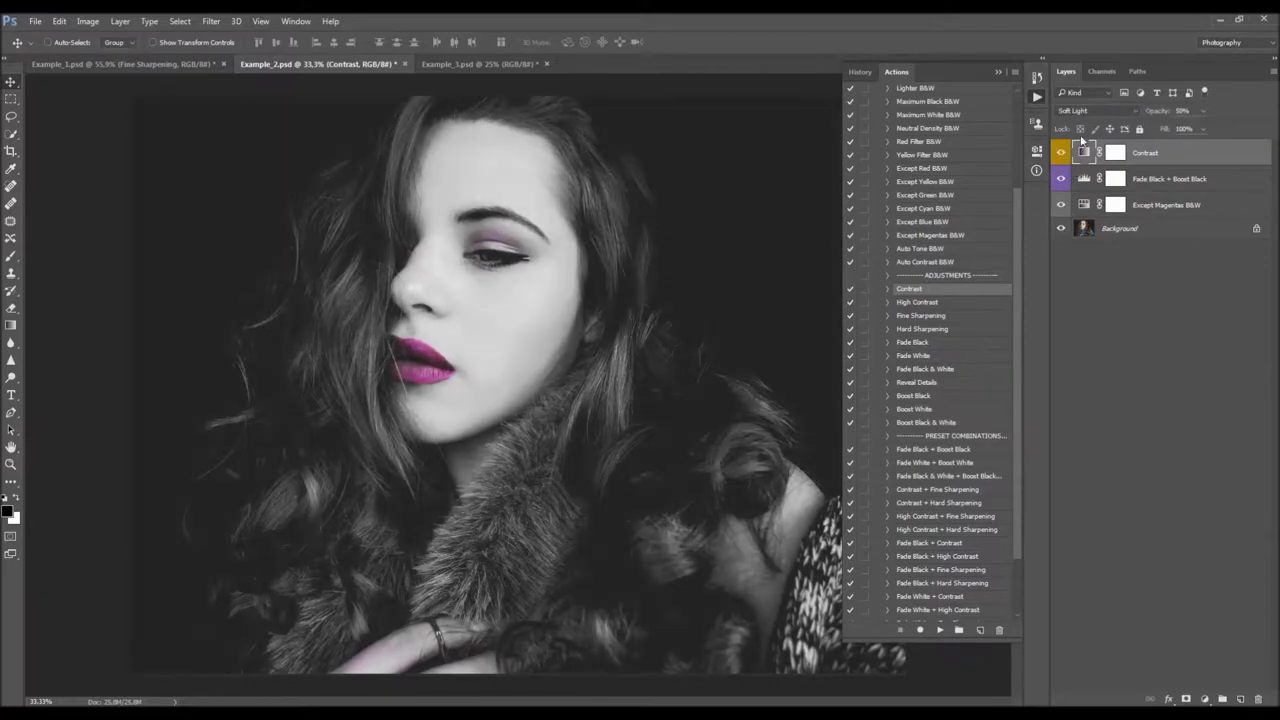
- Adjust the Contrast layer's opacity, and toggle the three effect layers off and on to compare with the original portrait
click(1163, 113)
drag(1167, 116, 1170, 116)
drag(1062, 152, 1063, 205)
drag(1063, 208, 1057, 162)
- Switch to the Example_3.psd document and play the Default B&W base action on the guitar photo
click(467, 66)
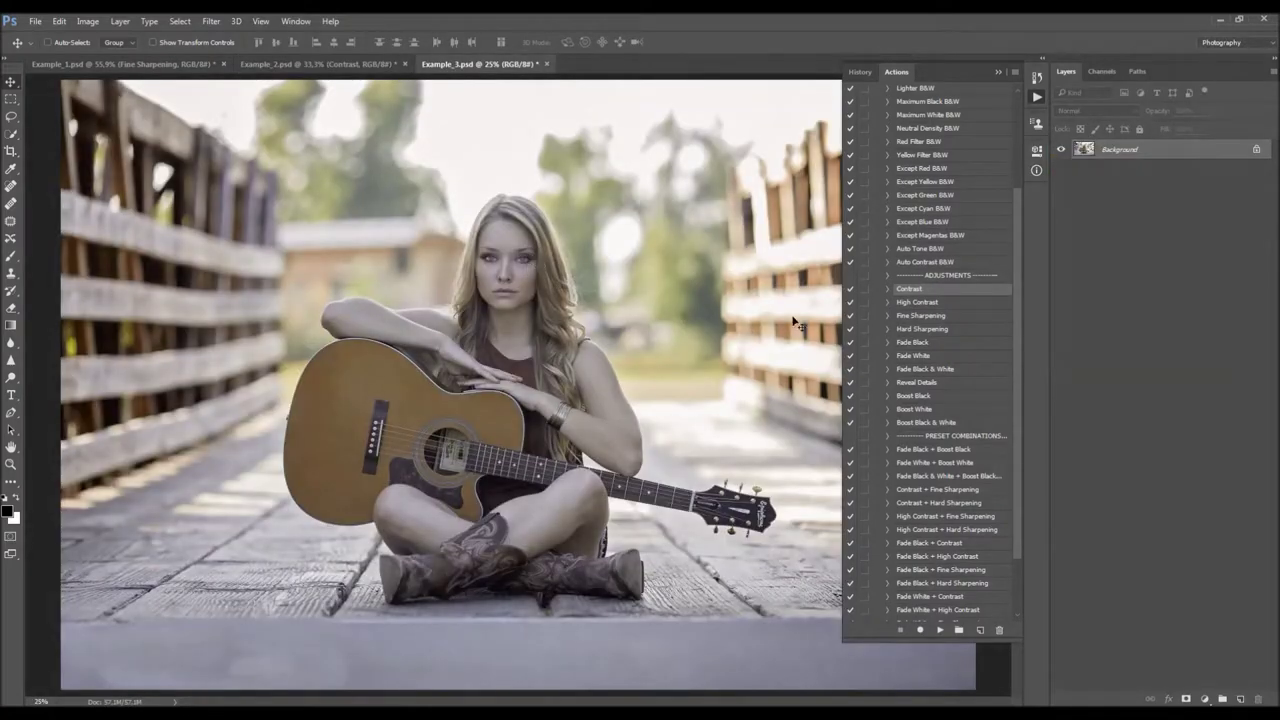
drag(1013, 278, 1014, 197)
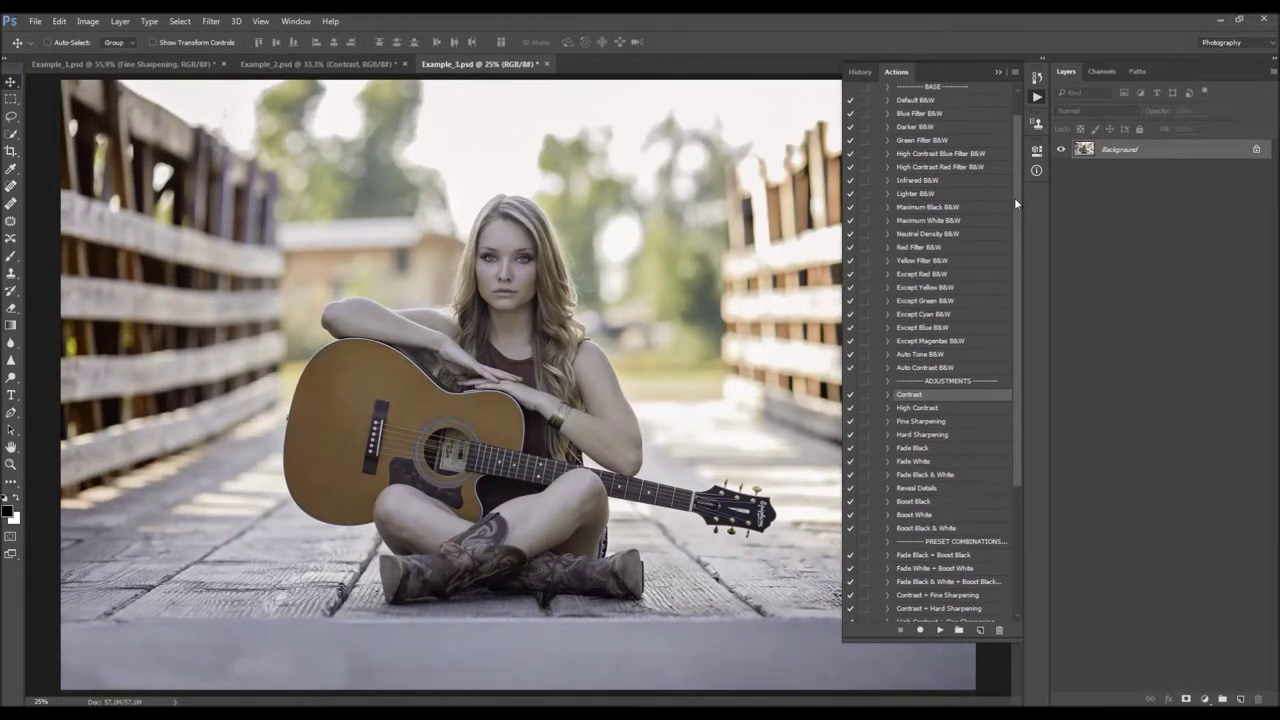
click(934, 101)
click(939, 630)
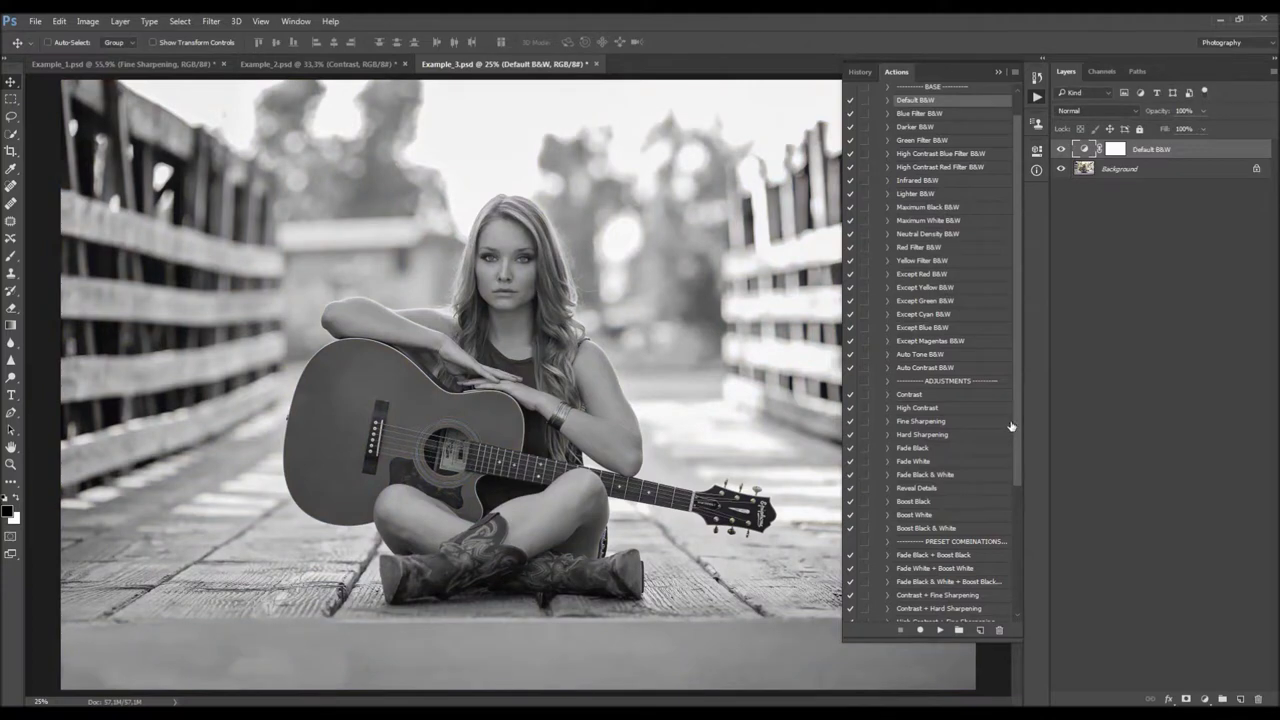
- Play the Fade Black & White + Boost Black & White preset combination on top of the Default B&W layer
drag(1019, 420, 1016, 516)
click(970, 443)
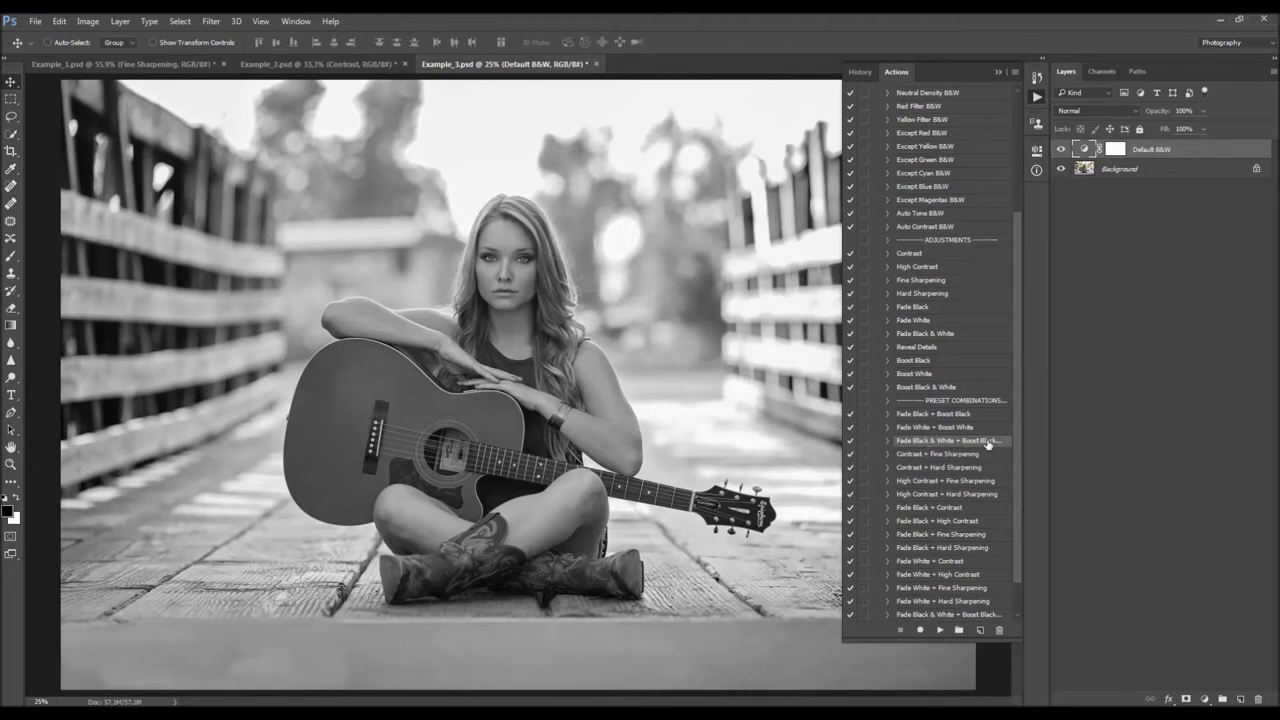
click(940, 630)
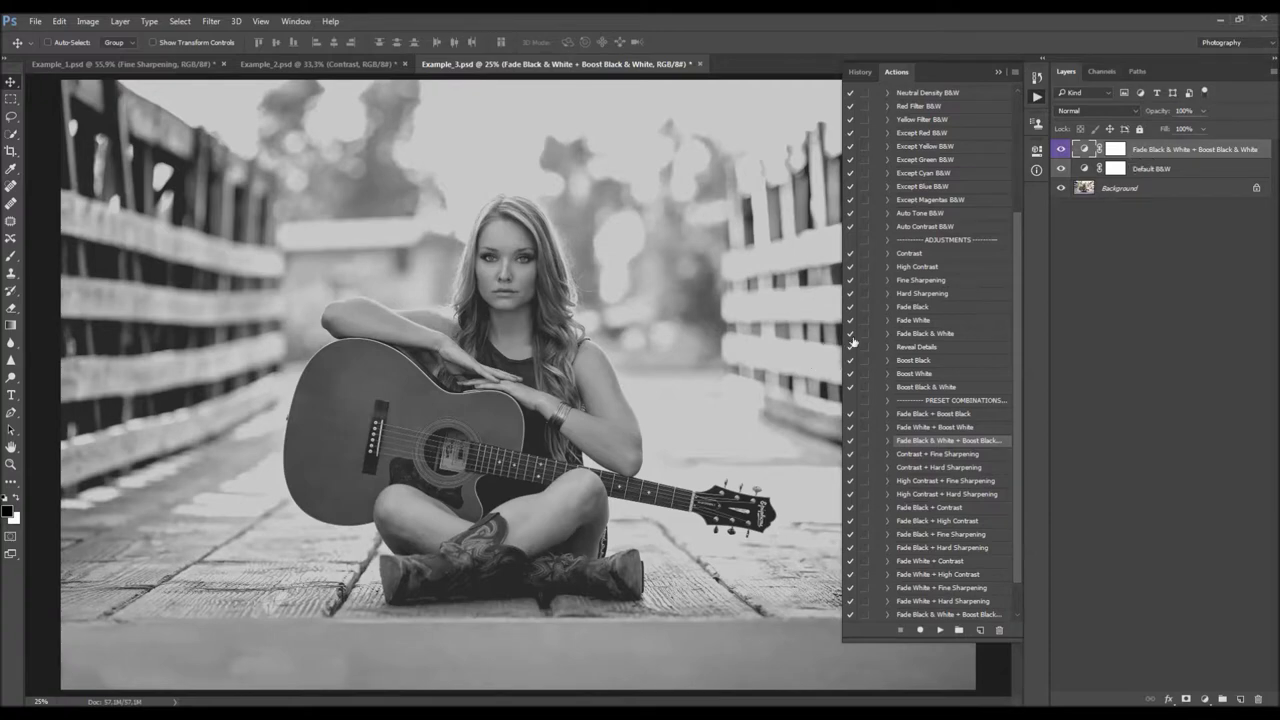
- Play the Hard Sharpening adjustment action above the preset layer and reduce the Hard Sharpening layer's opacity to 62%
drag(1015, 433, 1014, 365)
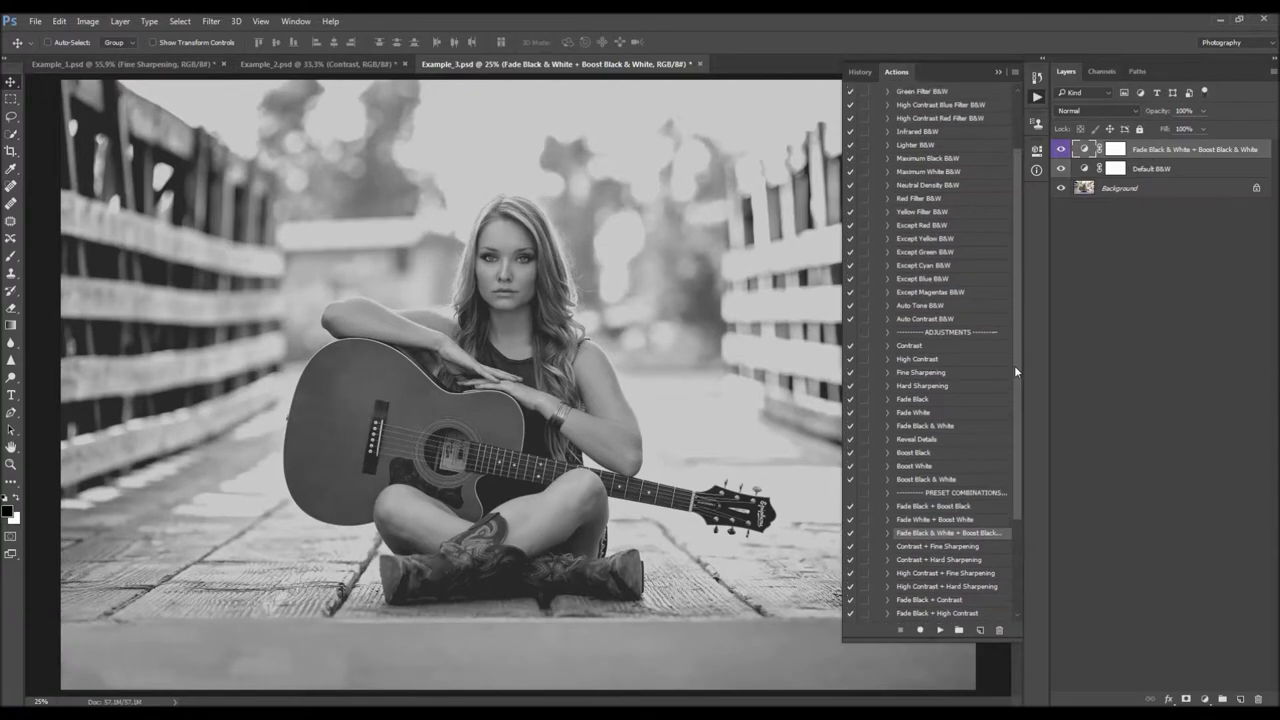
click(922, 386)
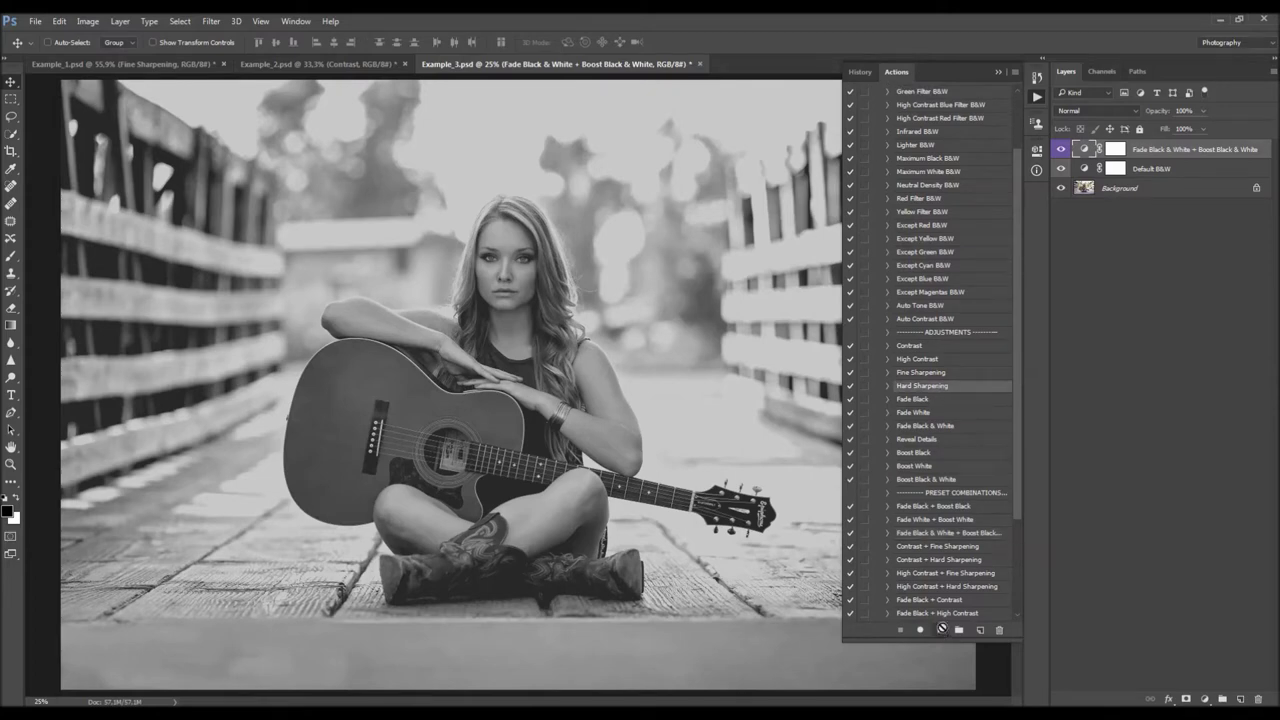
click(940, 630)
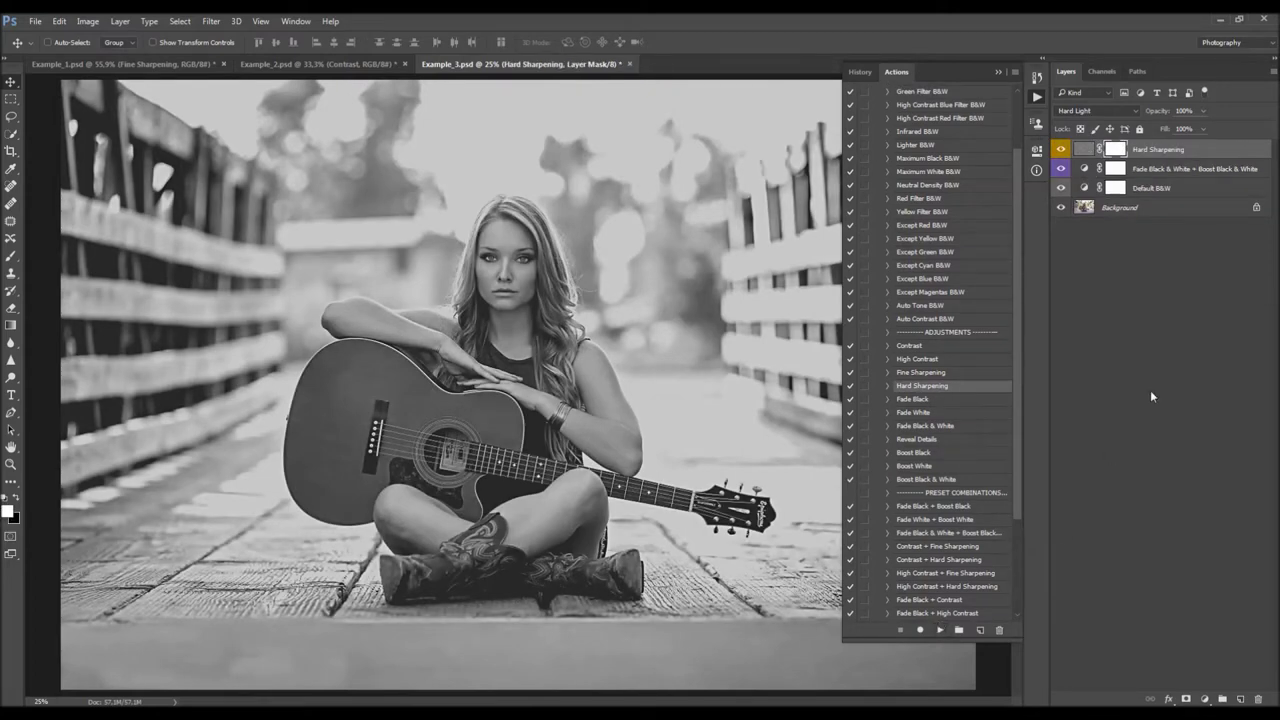
drag(1165, 112, 1145, 108)
drag(1139, 108, 1137, 109)
- Play the Boost White adjustment action above the Hard Sharpening layer and reduce the Boost White layer's opacity to 48%
drag(1016, 339, 1006, 357)
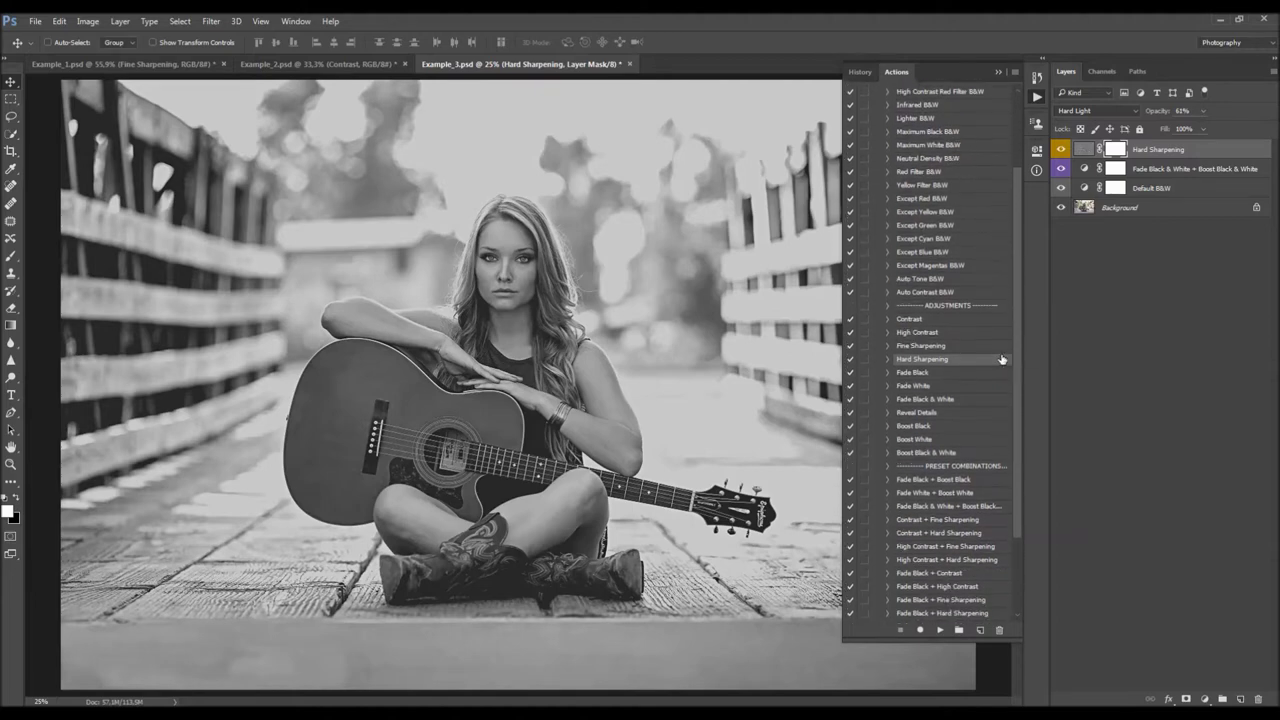
click(922, 440)
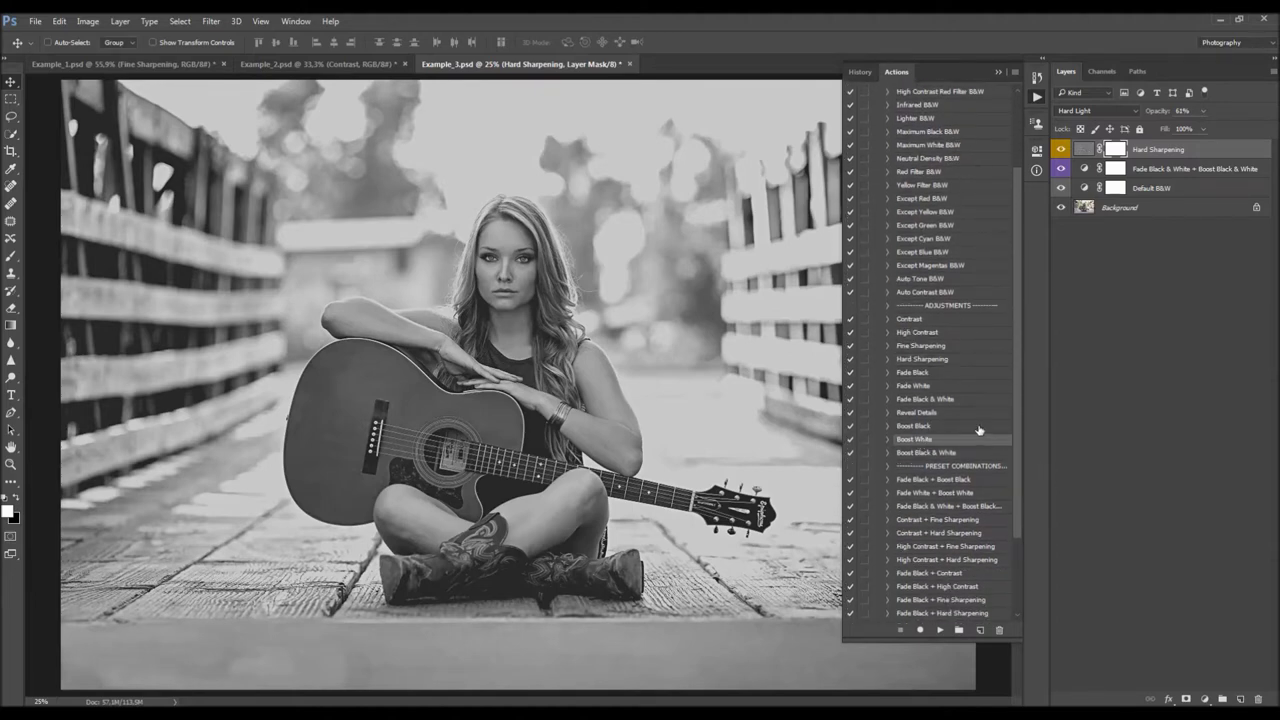
click(940, 631)
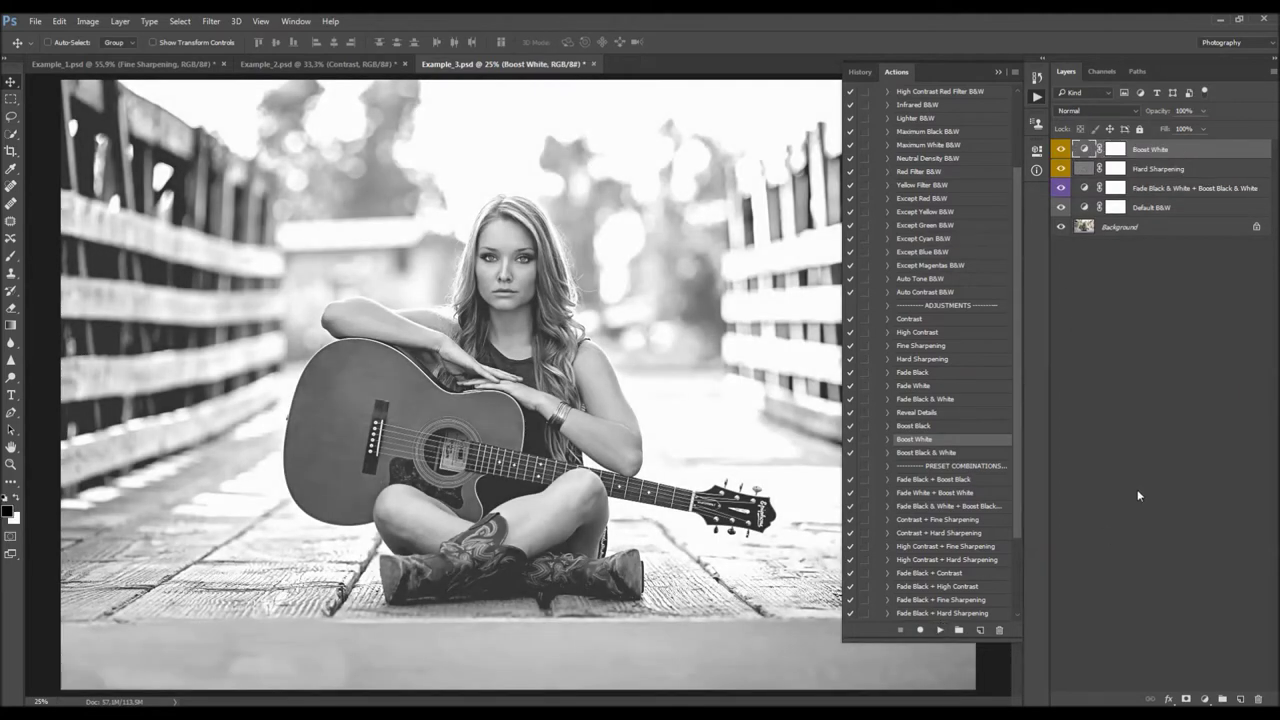
drag(1163, 111, 1127, 111)
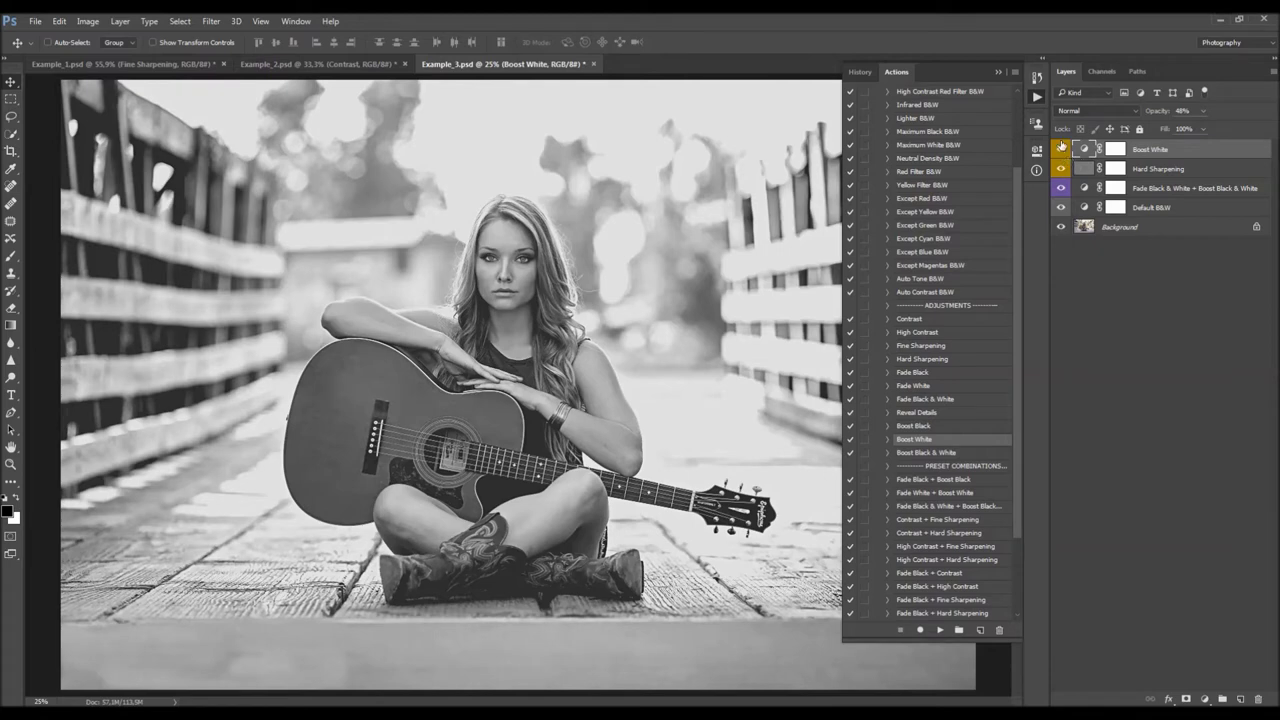
- Toggle layer visibility to compare the guitar photo before and after, and inspect the woman up close
mouse_move(1061, 152)
mouse_down()
mouse_move(1061, 211)
mouse_move(1060, 150)
mouse_up()
key(z)
drag(515, 334, 496, 317)
key(ctrl+plus)
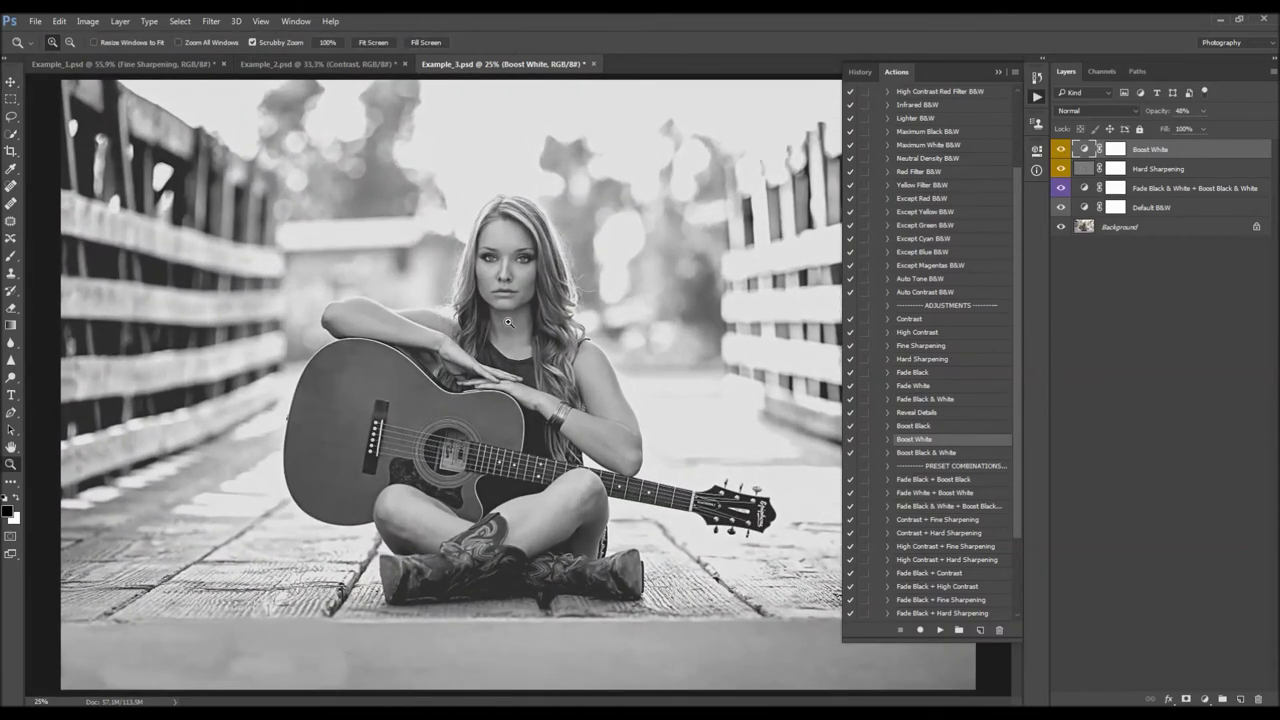
key(v)
mouse_move(1016, 253)
mouse_down()
mouse_move(1014, 340)
mouse_move(1017, 275)
mouse_up()
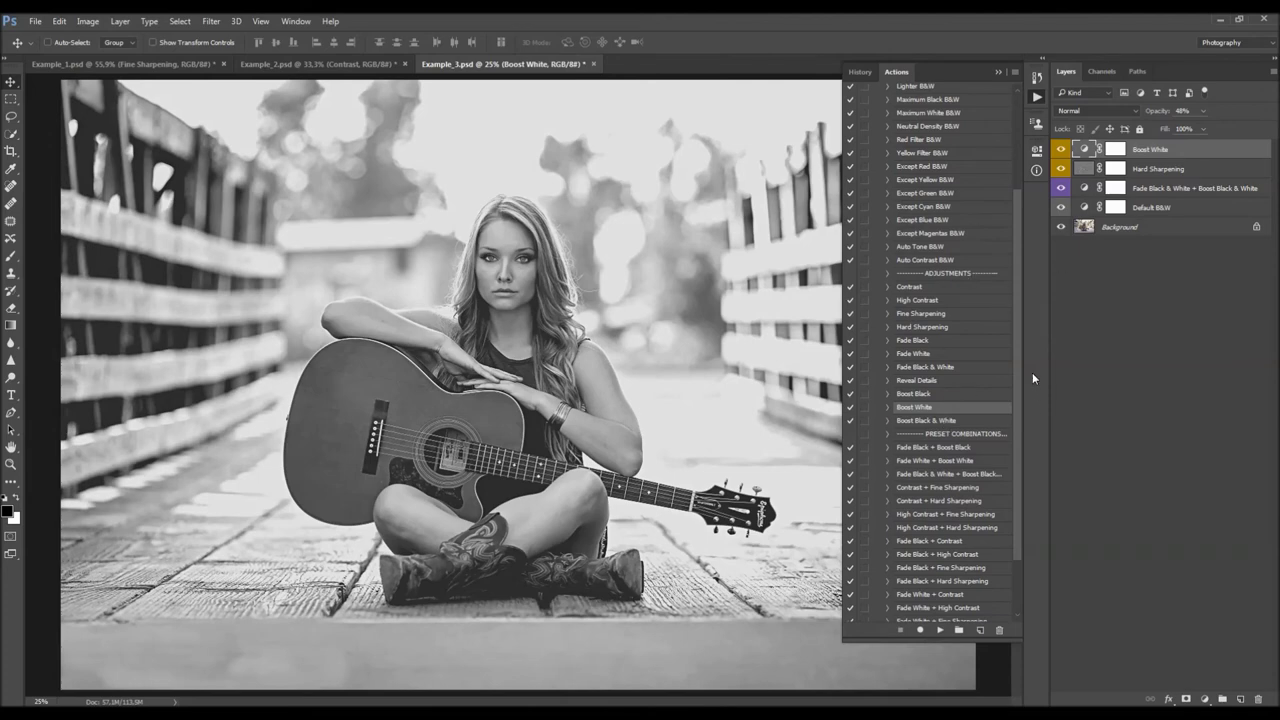
scroll(1016, 338, up, 5)
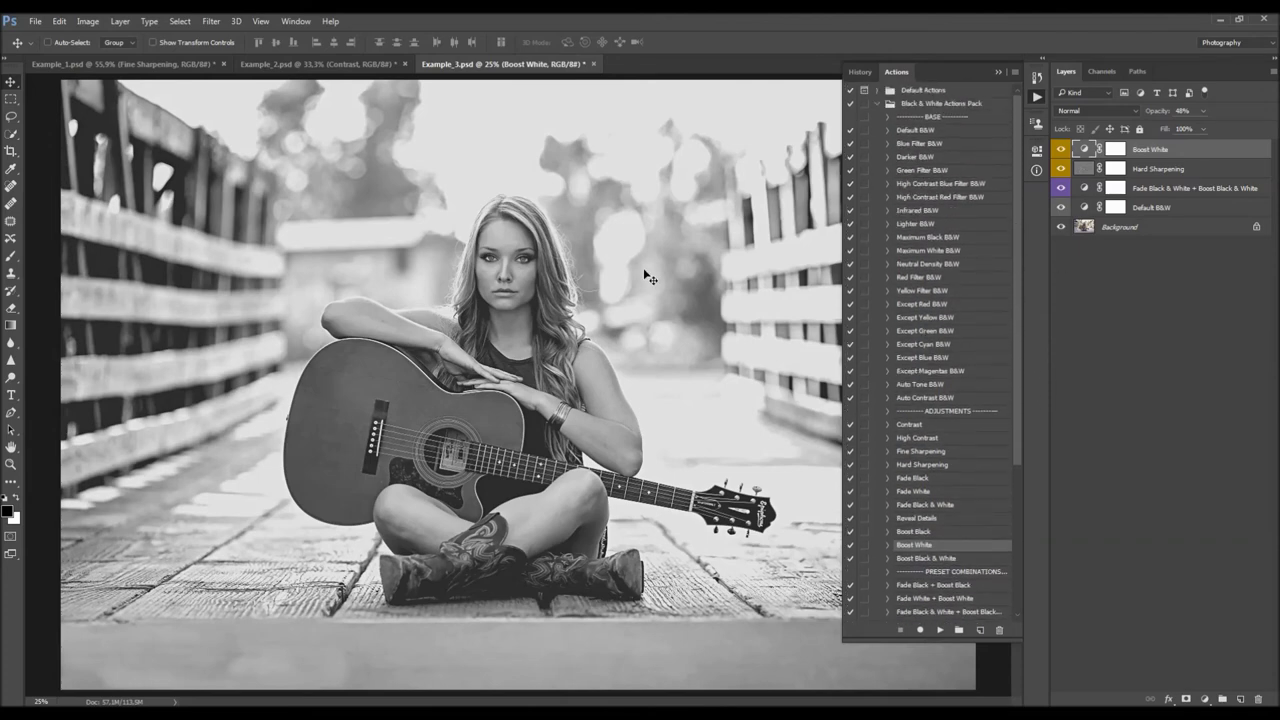